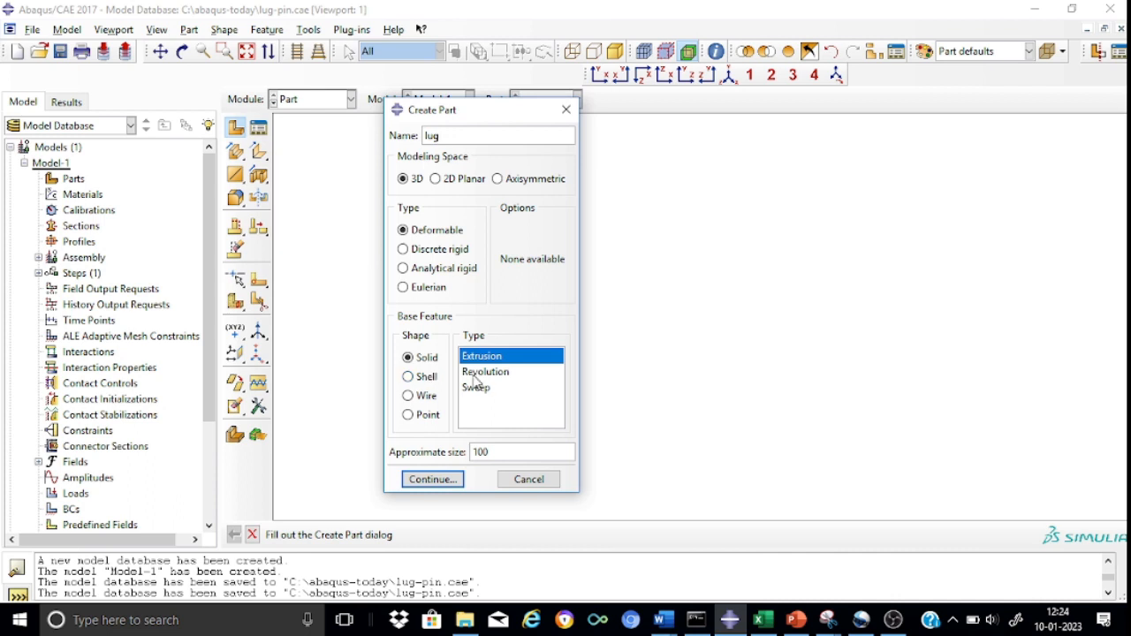
Create the lug part as a 3D deformable solid extrusion with an approximate size of 300.
left_click(498, 452)
key("BackSpace")
key("BackSpace")
key("BackSpace")
type("300")
left_click(451, 485)
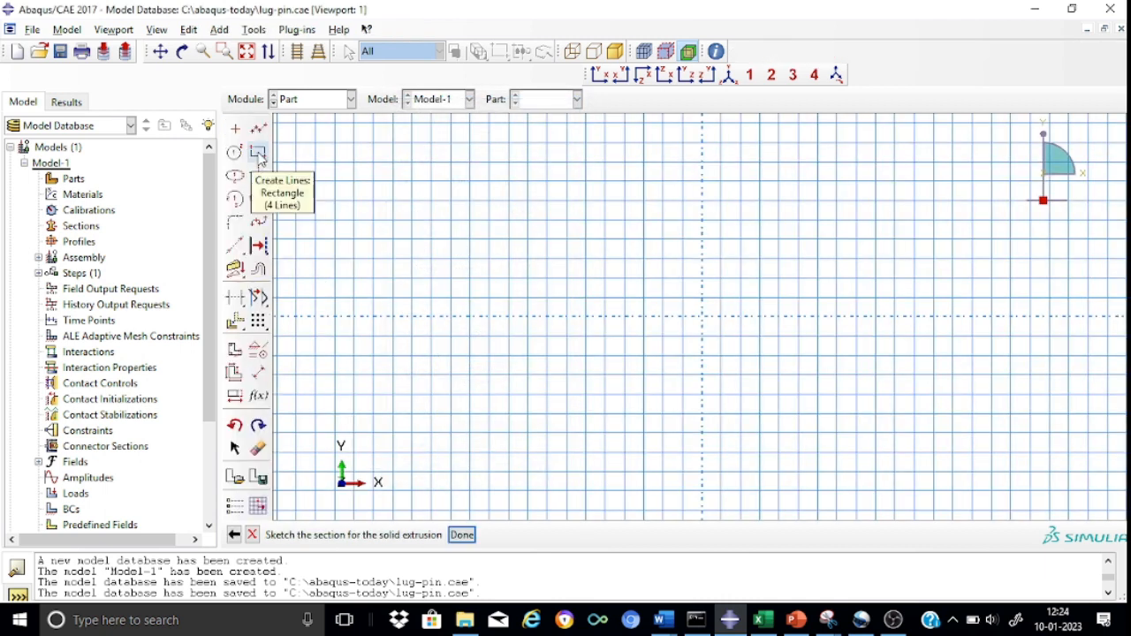
Sketch a rectangle about 45 wide and 25 high, to the negative-X side of the vertical construction line.
left_click(259, 154)
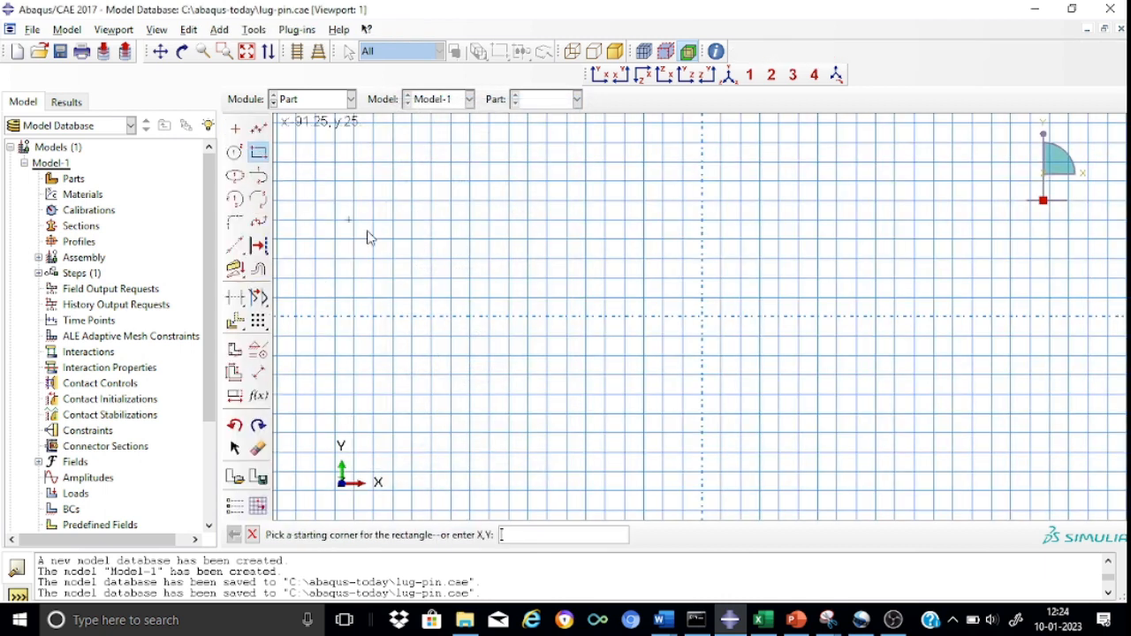
left_click(431, 239)
left_click(607, 332)
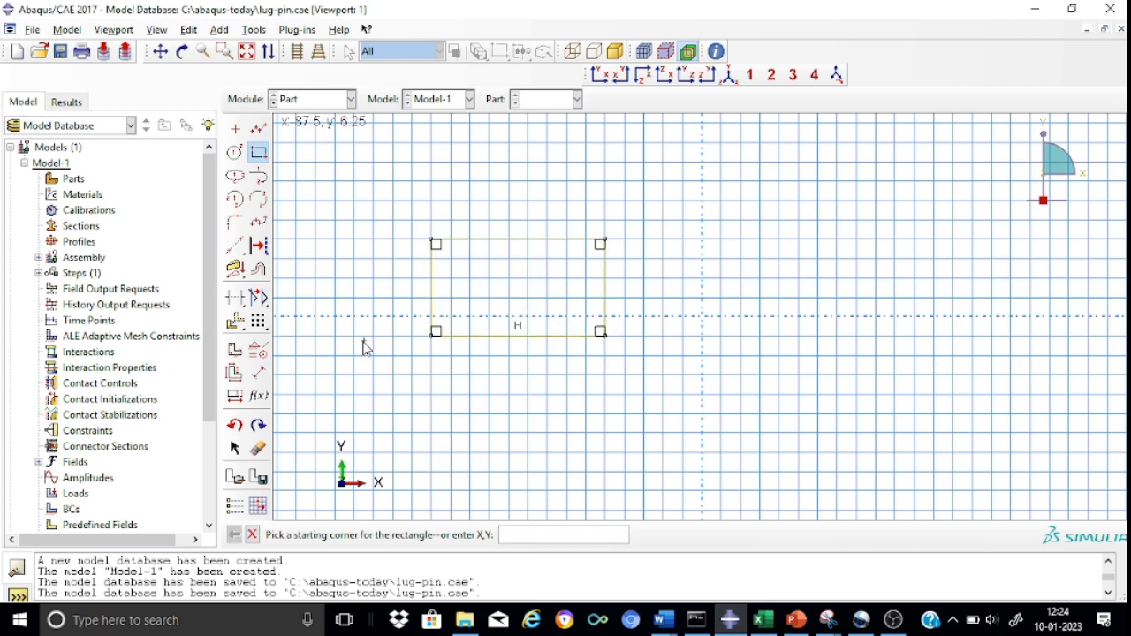
Dimension the rectangle's lower horizontal edge and set its length to 150.
left_click(259, 377)
left_click(508, 337)
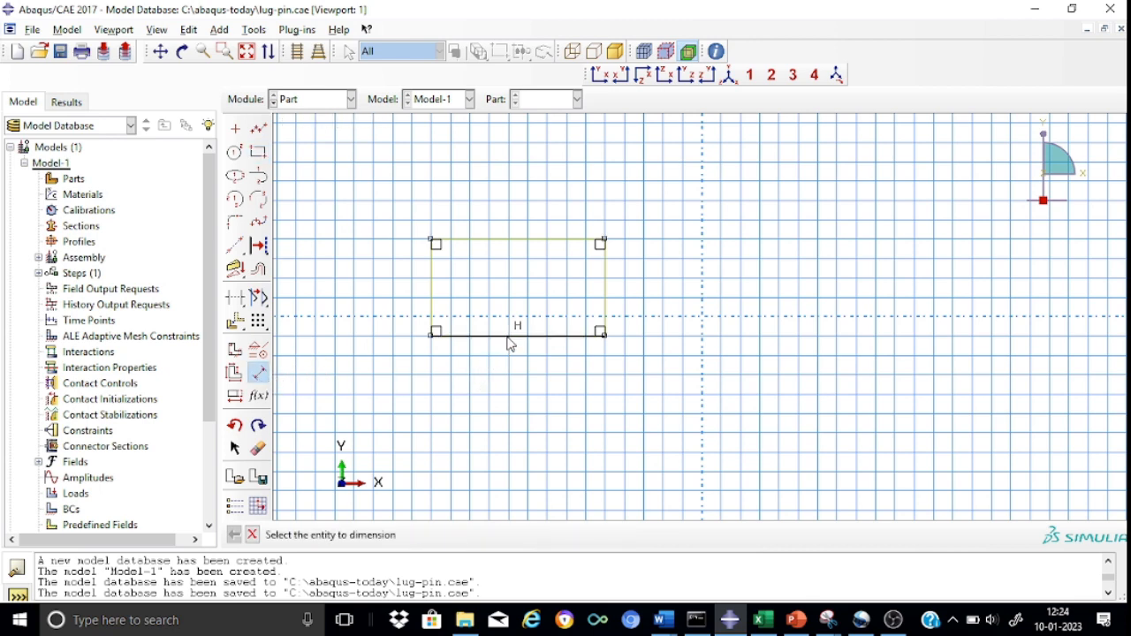
left_click(526, 348)
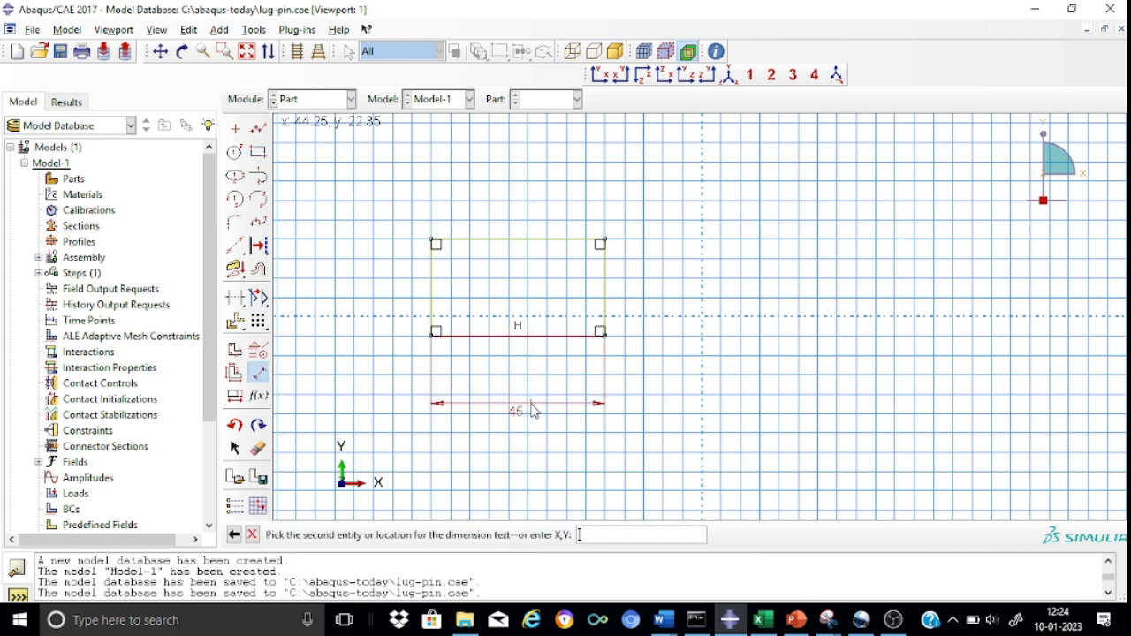
left_click(531, 409)
type("150")
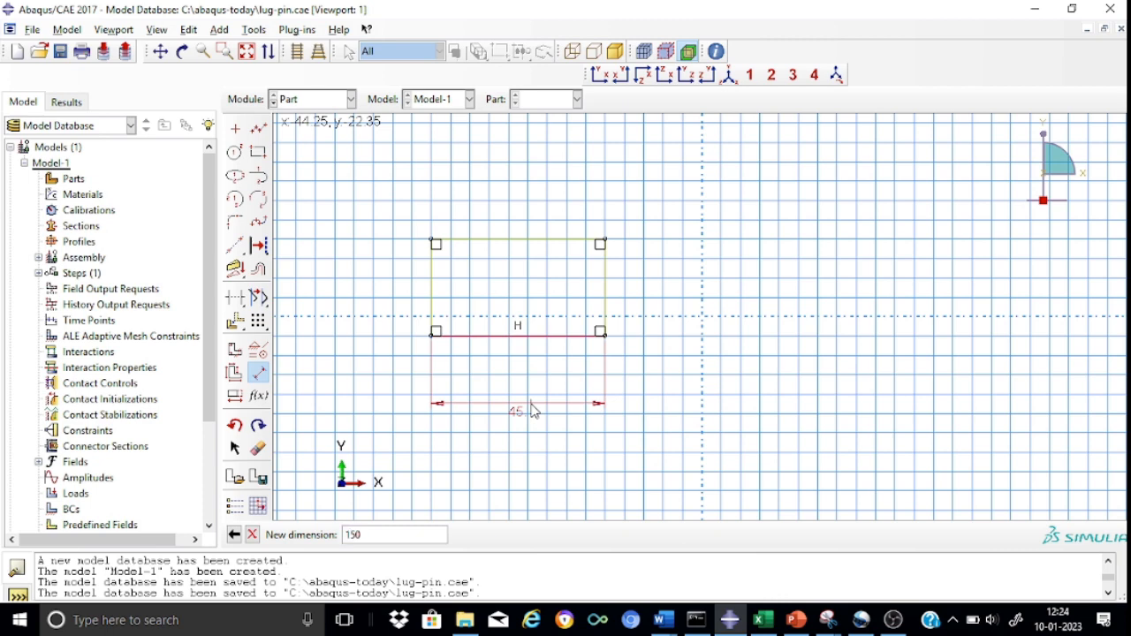
key("Return")
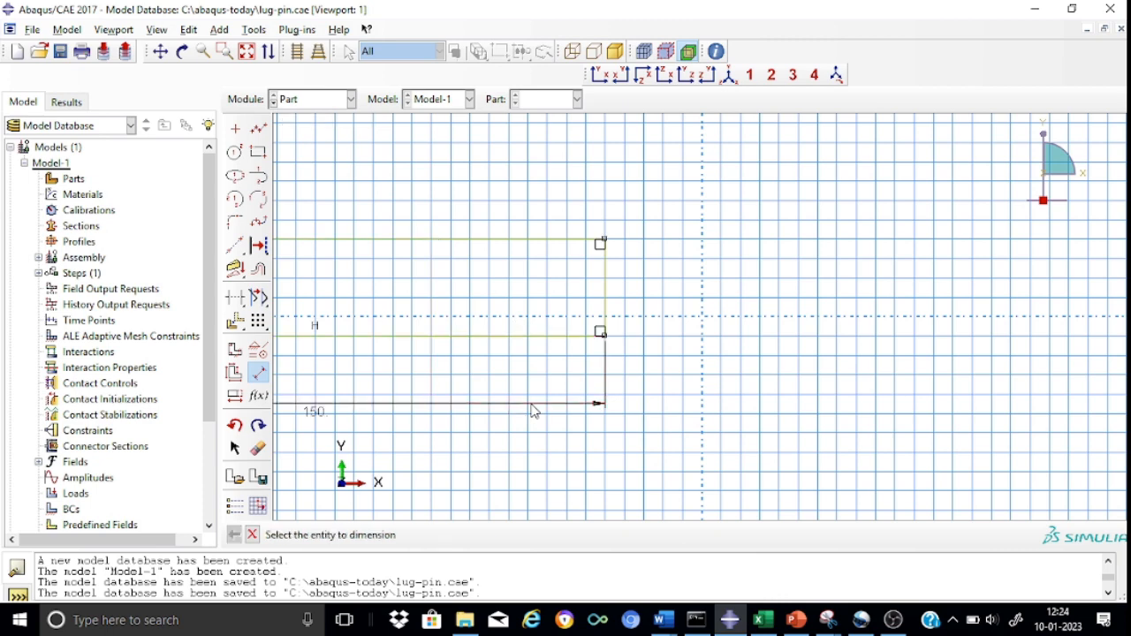
Dimension the rectangle's right vertical edge and set its length to 100.
left_click(607, 293)
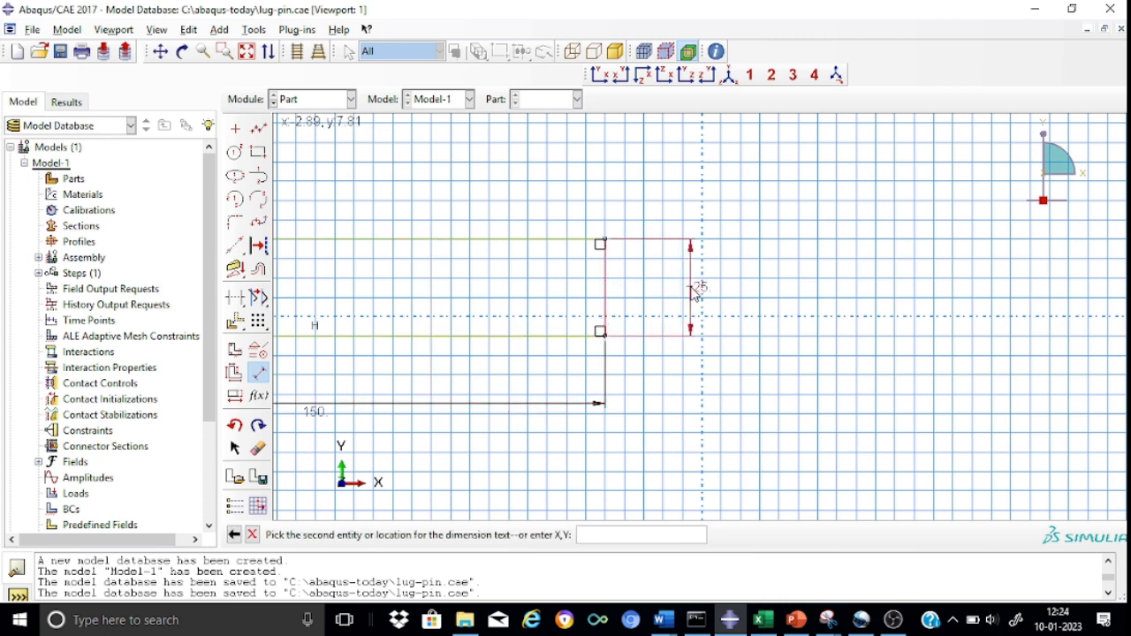
left_click(693, 291)
type("100")
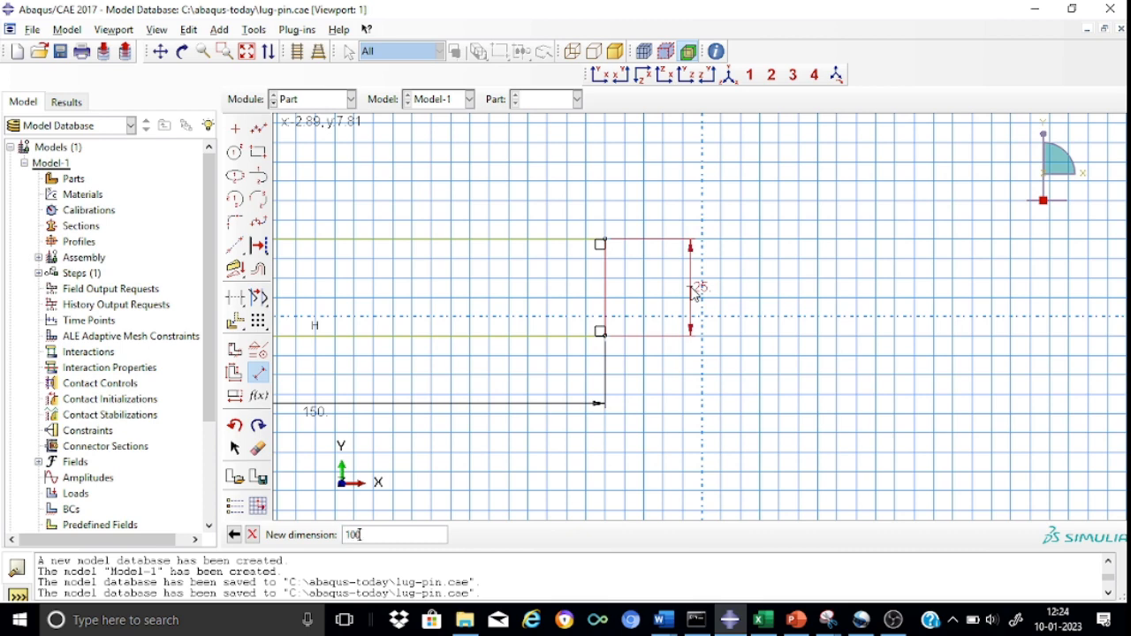
key("Return")
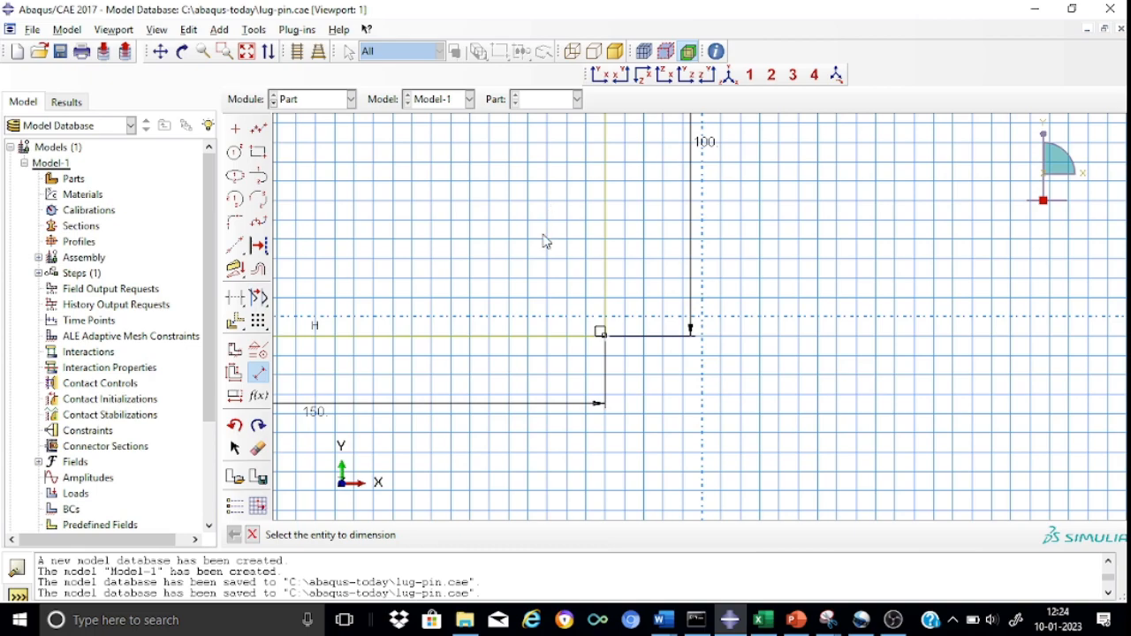
Draw an outward semicircular arc centered on the midpoint of the rectangle's right edge, from its upper corner to its lower corner.
scroll(543, 241, "up", 2)
scroll(543, 240, "down", 4)
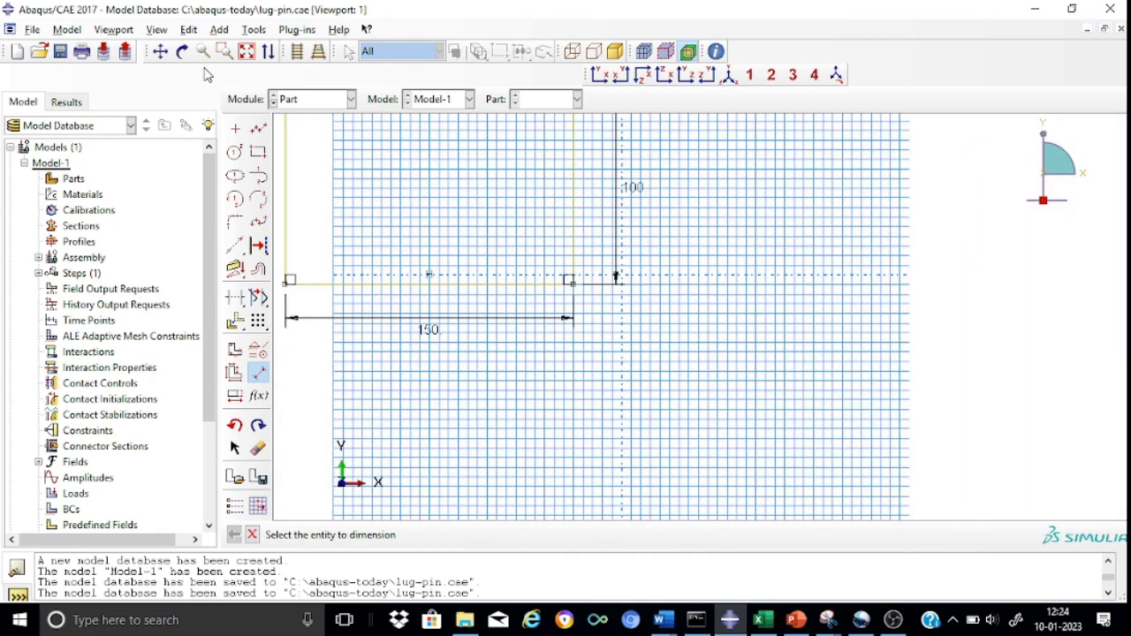
left_click(161, 51)
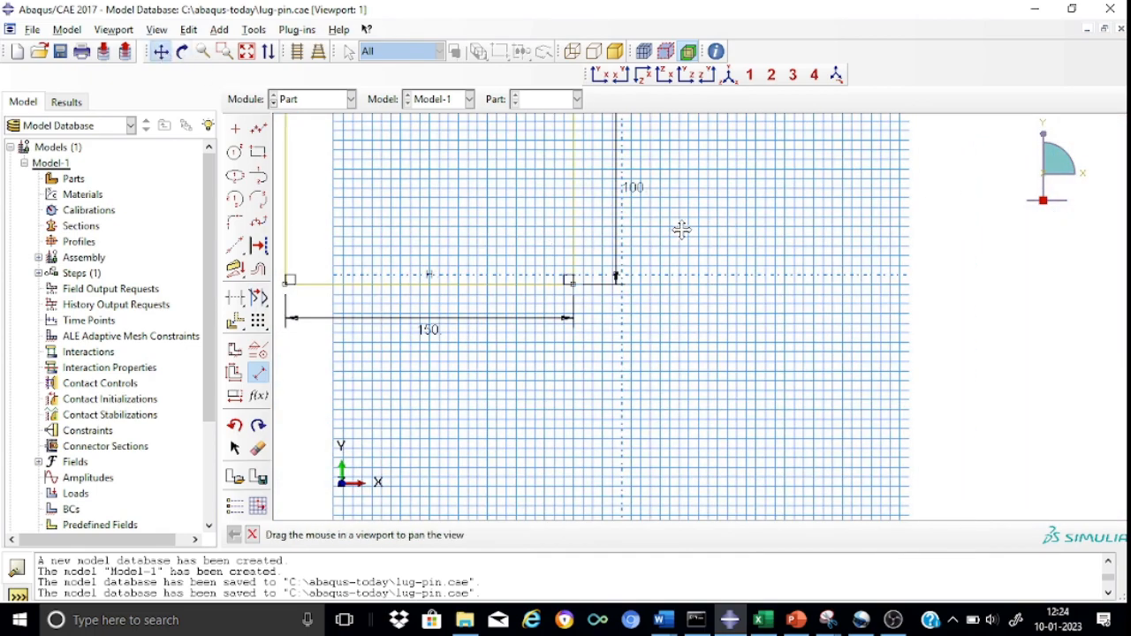
left_click_drag(685, 233, 802, 423)
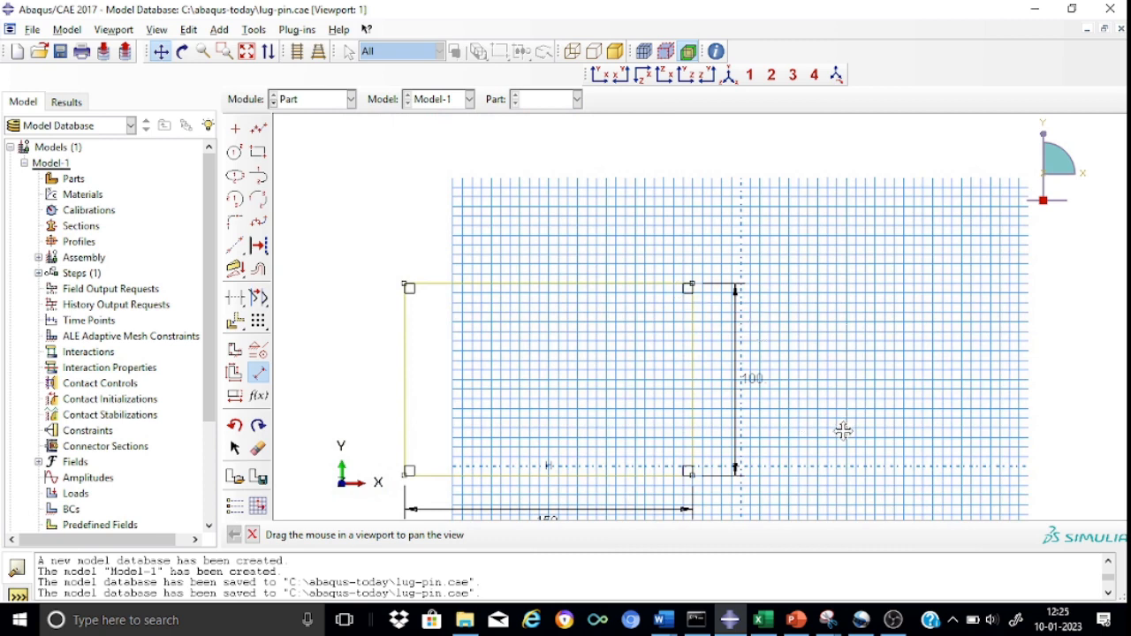
left_click(235, 200)
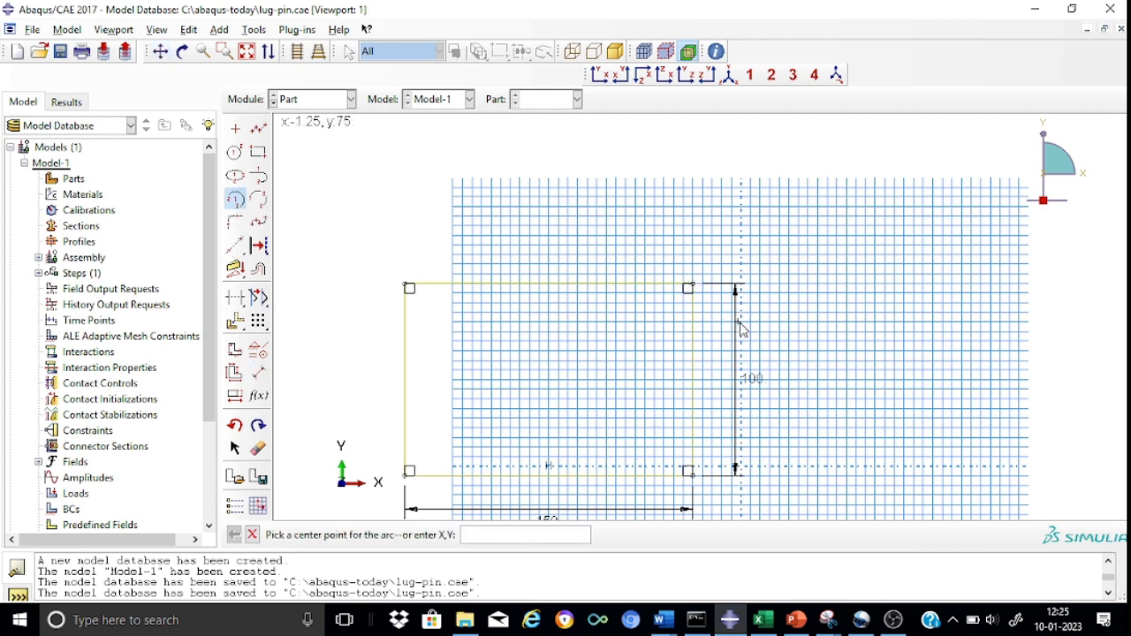
left_click(694, 382)
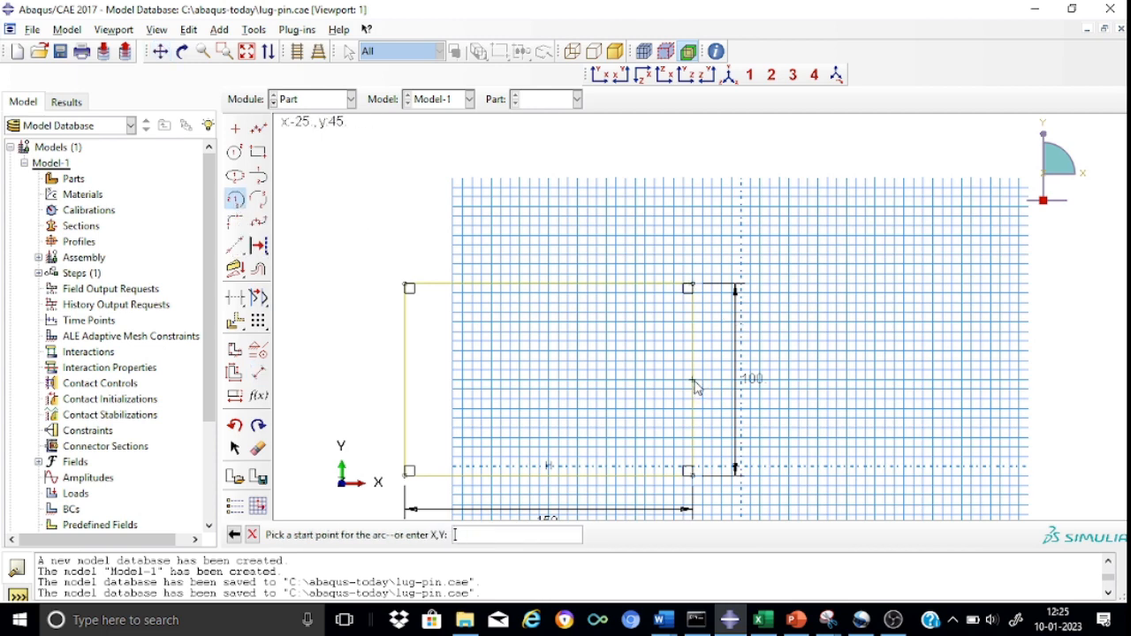
left_click(693, 287)
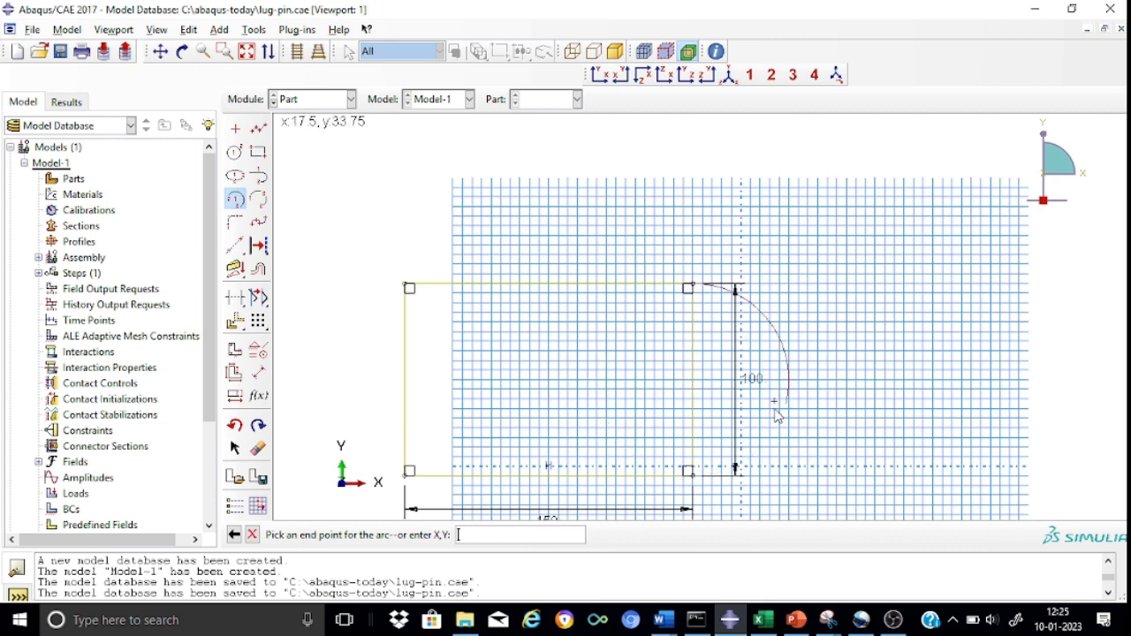
left_click(691, 473)
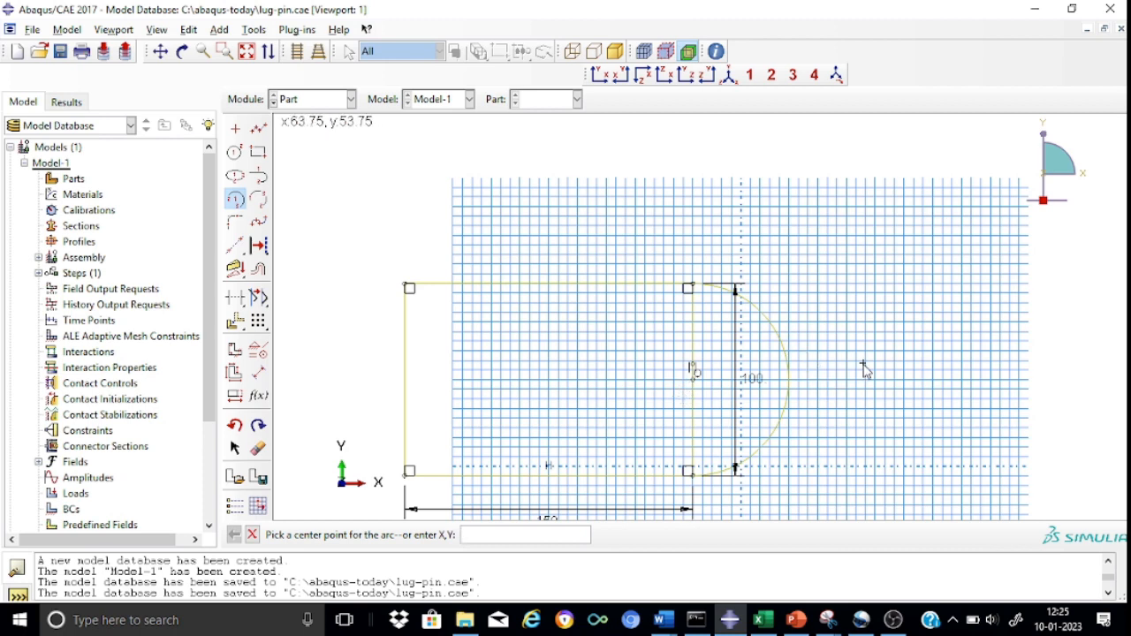
Sketch a circle centered on the arc's center point and set its radius to 13.
left_click(236, 156)
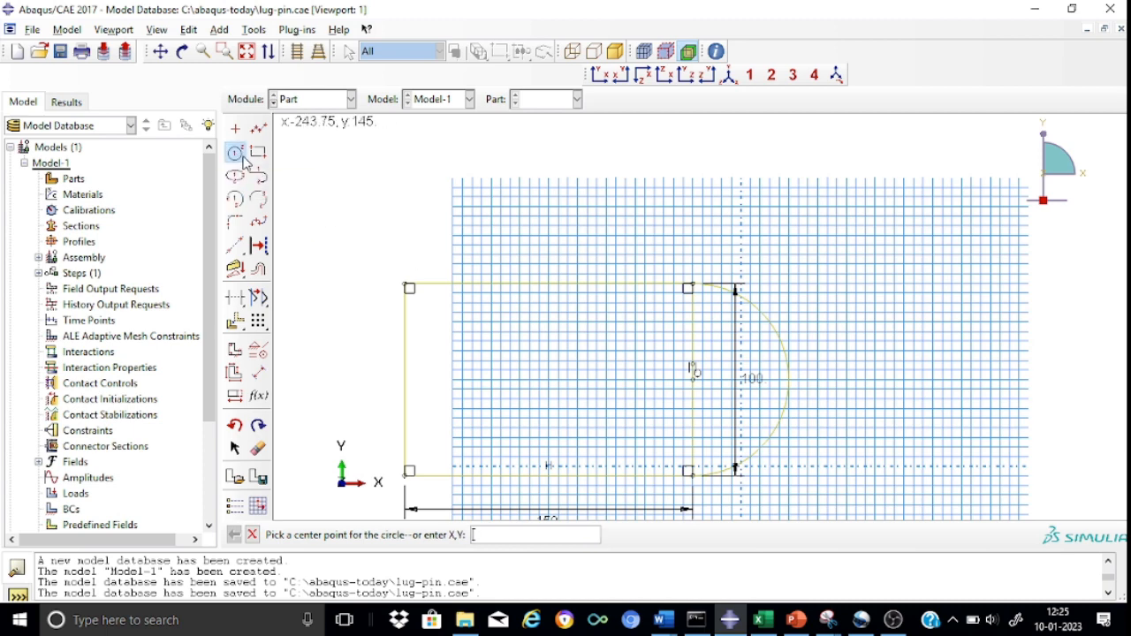
left_click(693, 377)
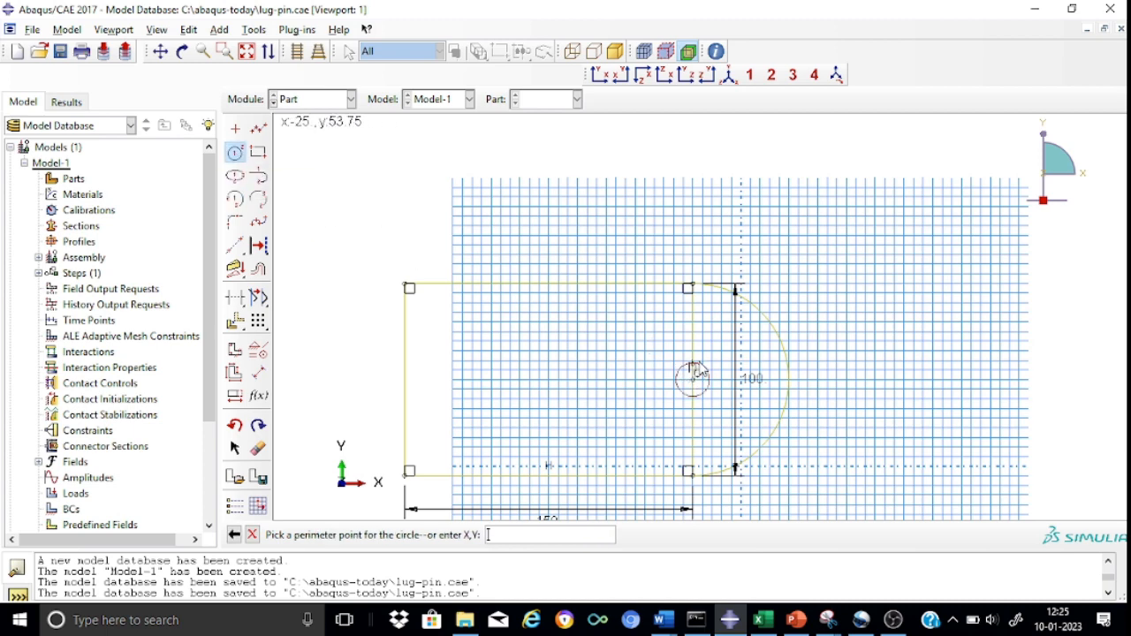
left_click(712, 340)
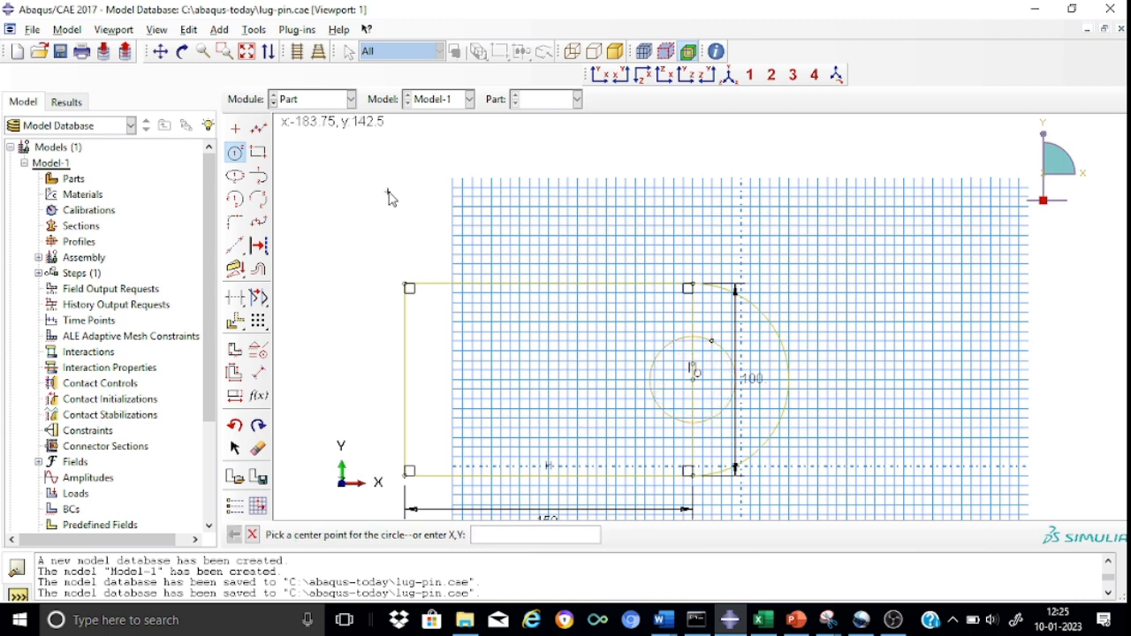
left_click(258, 373)
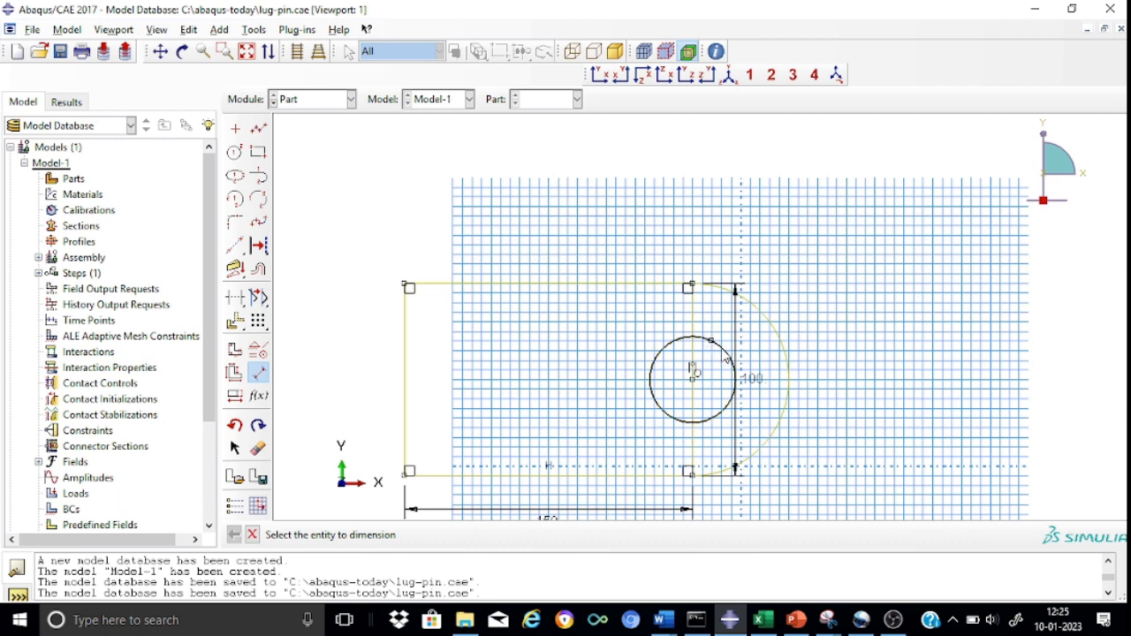
left_click(725, 355)
left_click(821, 276)
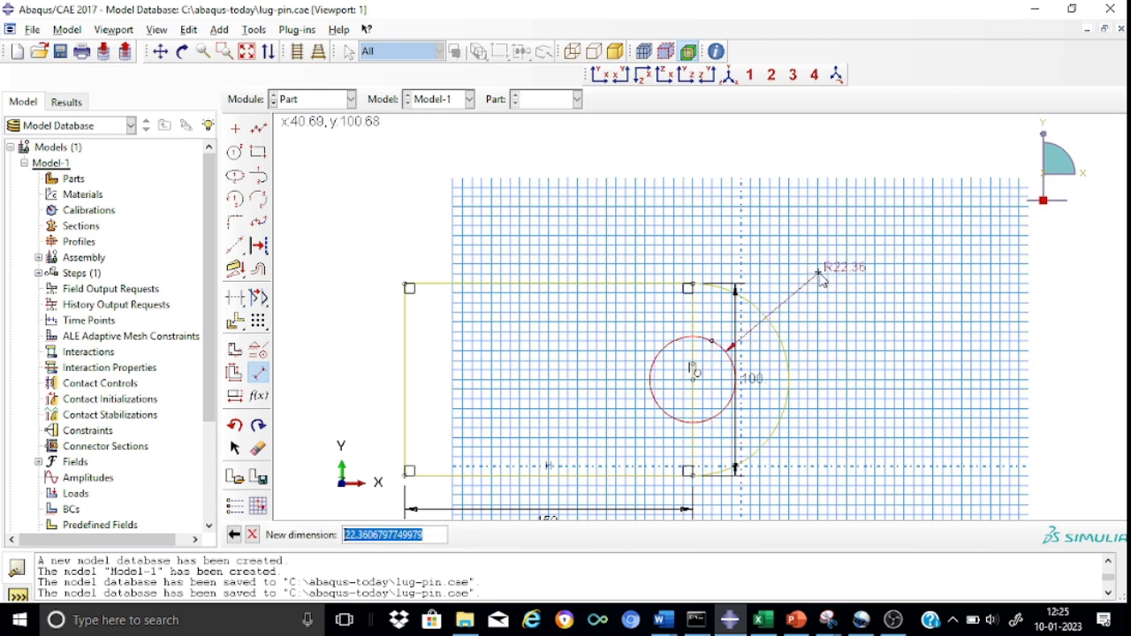
type("13")
key("Return")
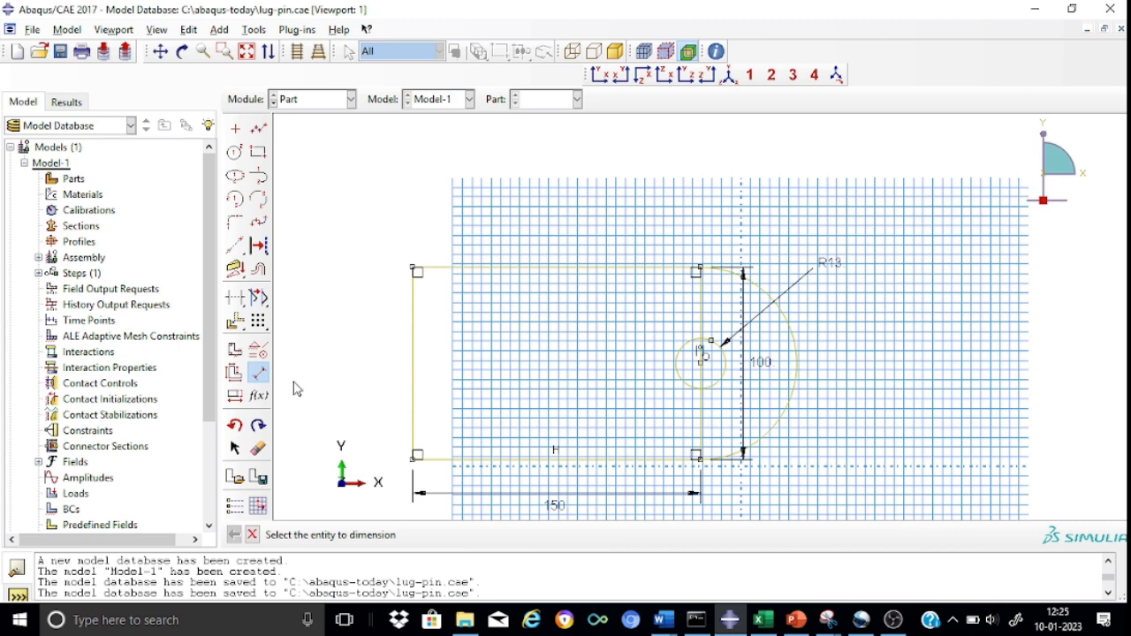
Delete the rectangle's right vertical edge that runs through the circle.
left_click(258, 450)
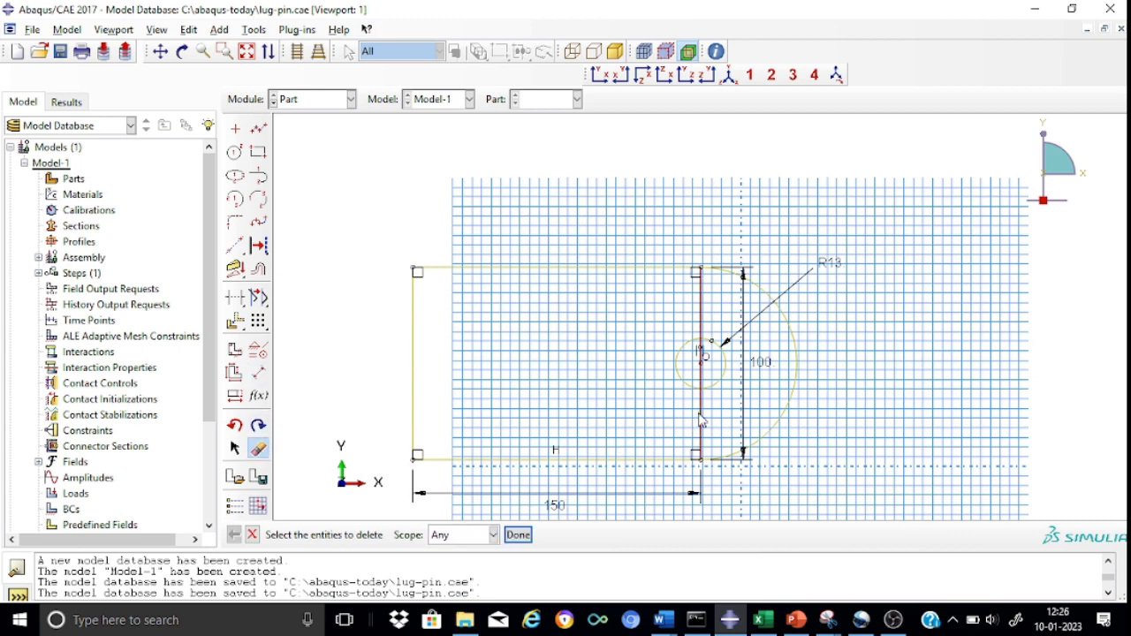
left_click(518, 538)
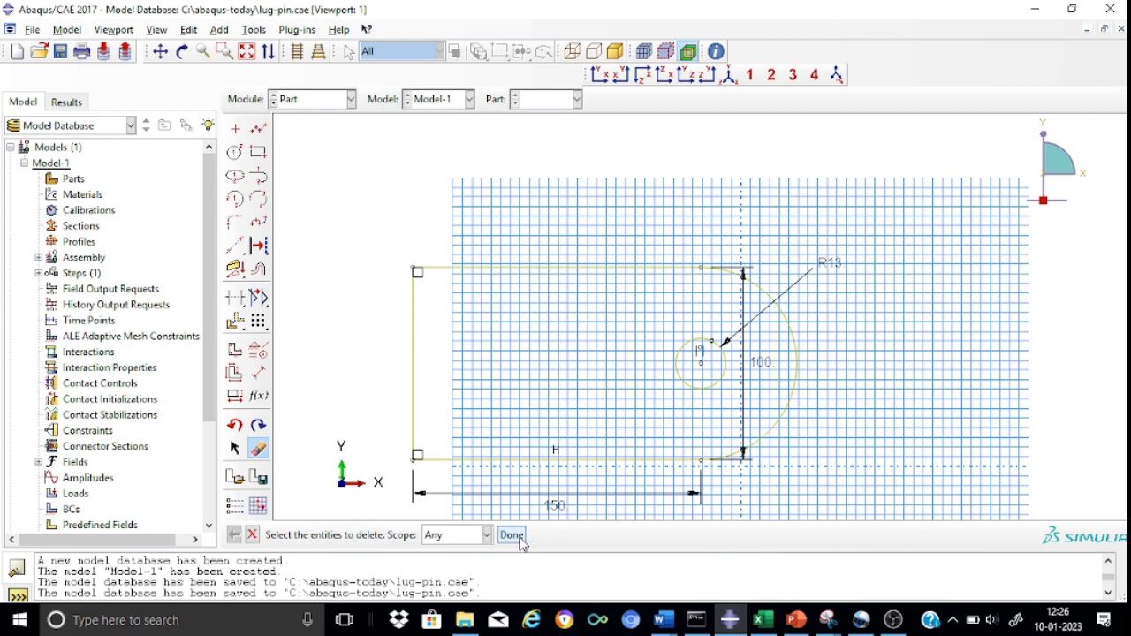
left_click(253, 536)
Finish the section sketch and extrude the lug to a depth of 16.
left_click(463, 536)
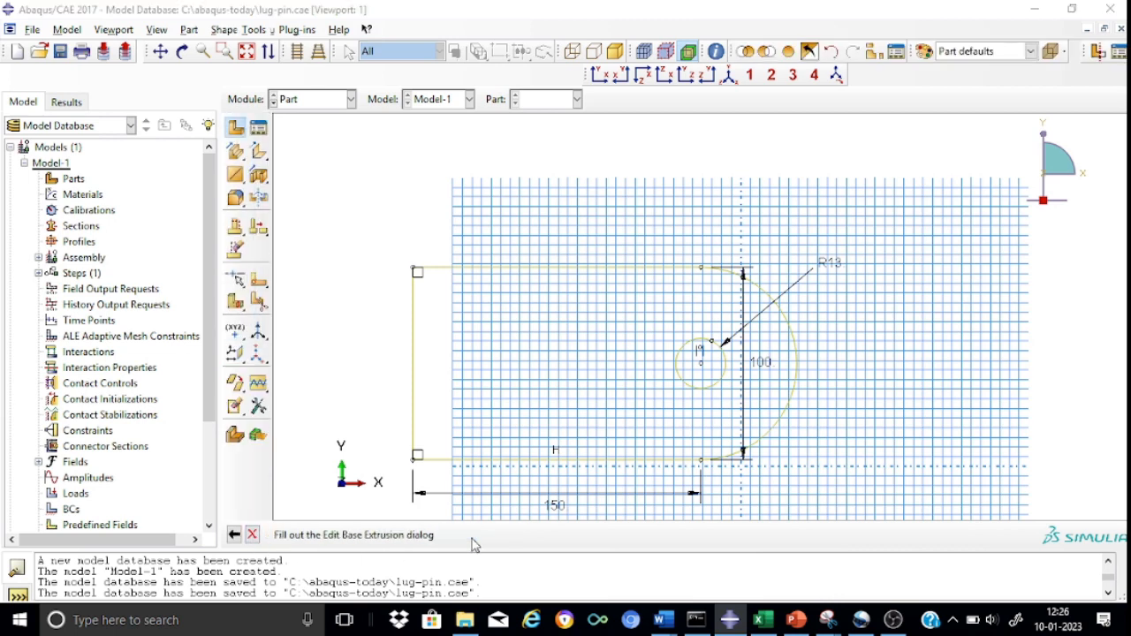
left_click(78, 204)
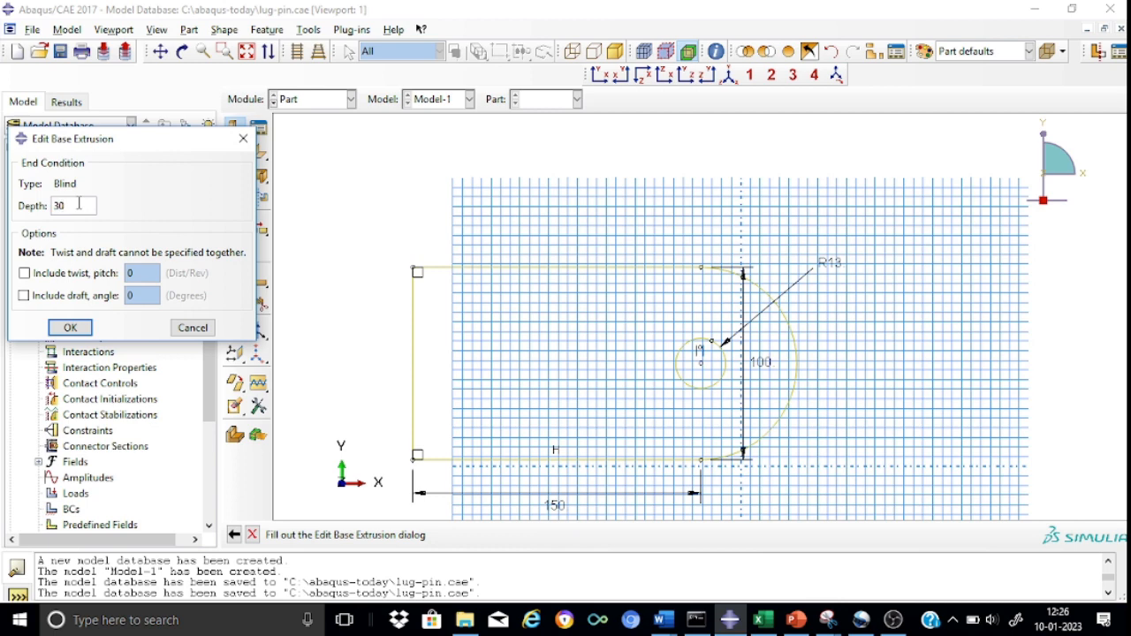
key("BackSpace")
type("16")
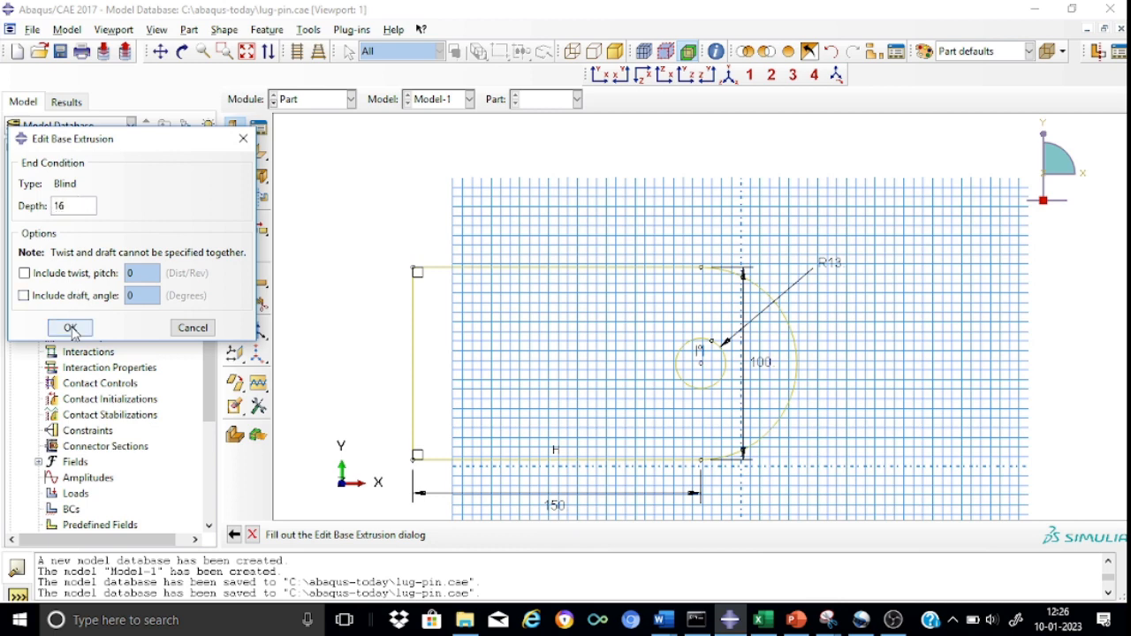
left_click(71, 328)
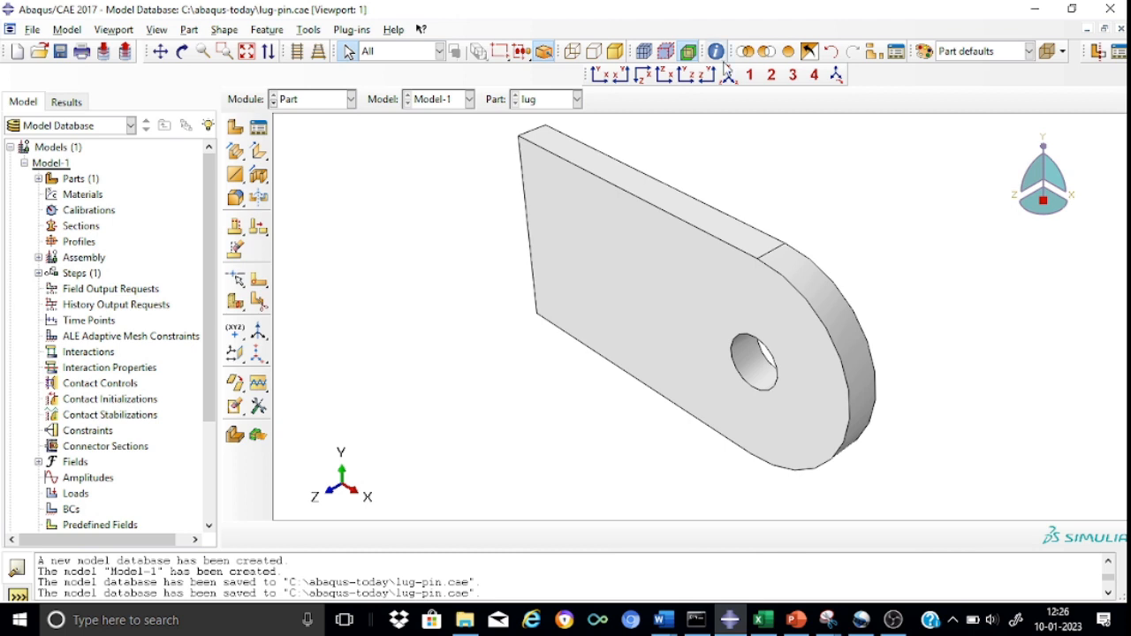
Partition the lug cell with a point-and-normal cutting plane through the hole center, using the straight end's vertical edge as normal.
left_click(599, 74)
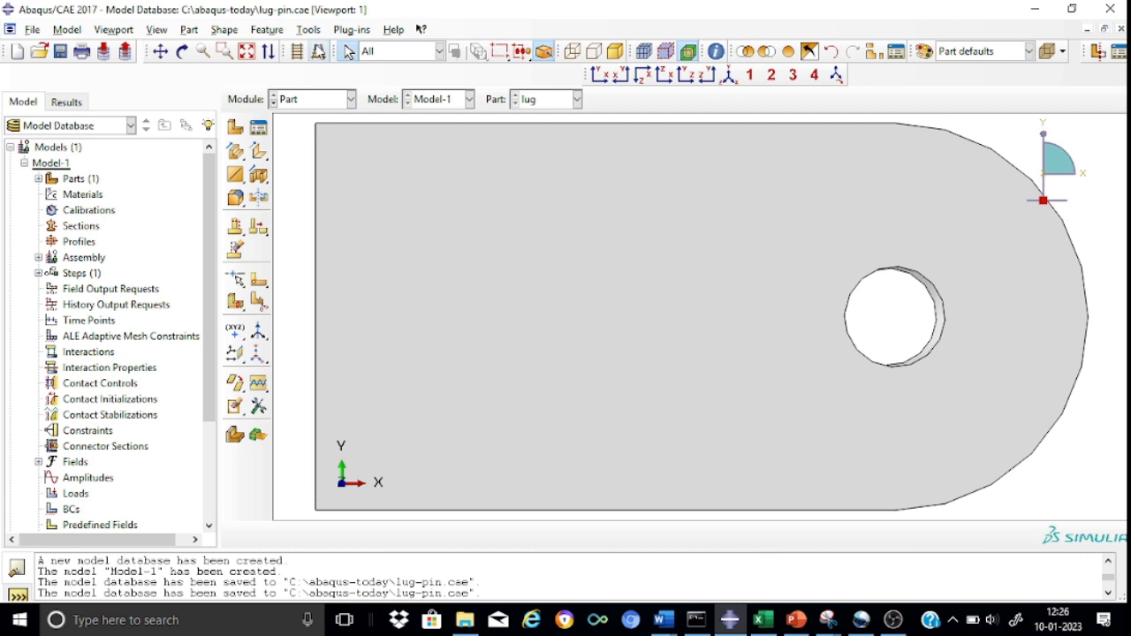
left_click(301, 51)
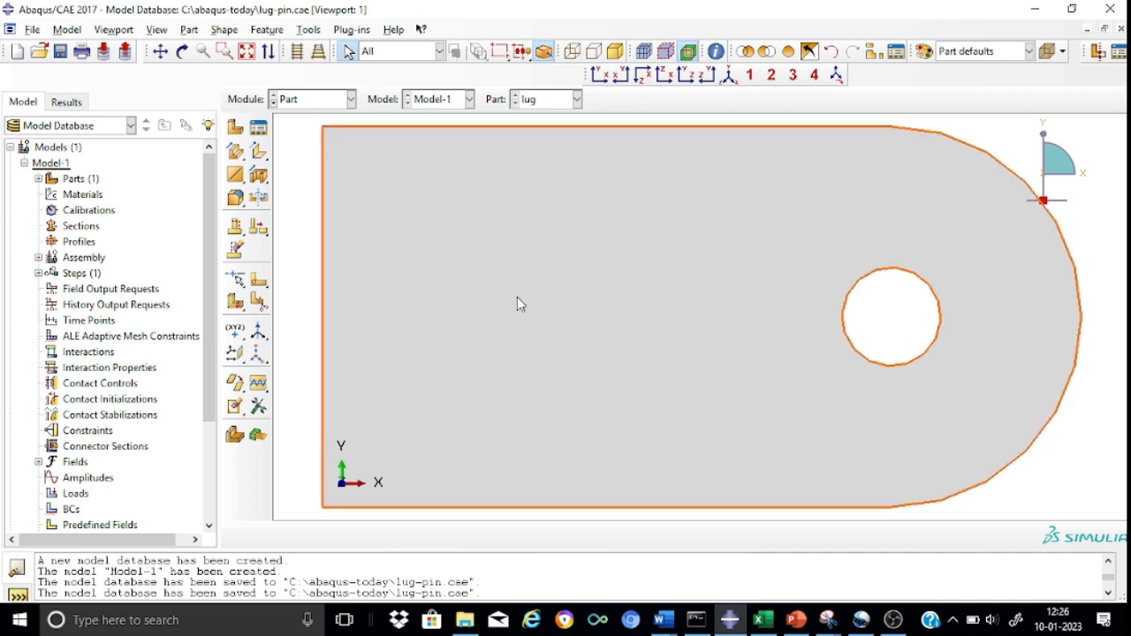
left_click(234, 305)
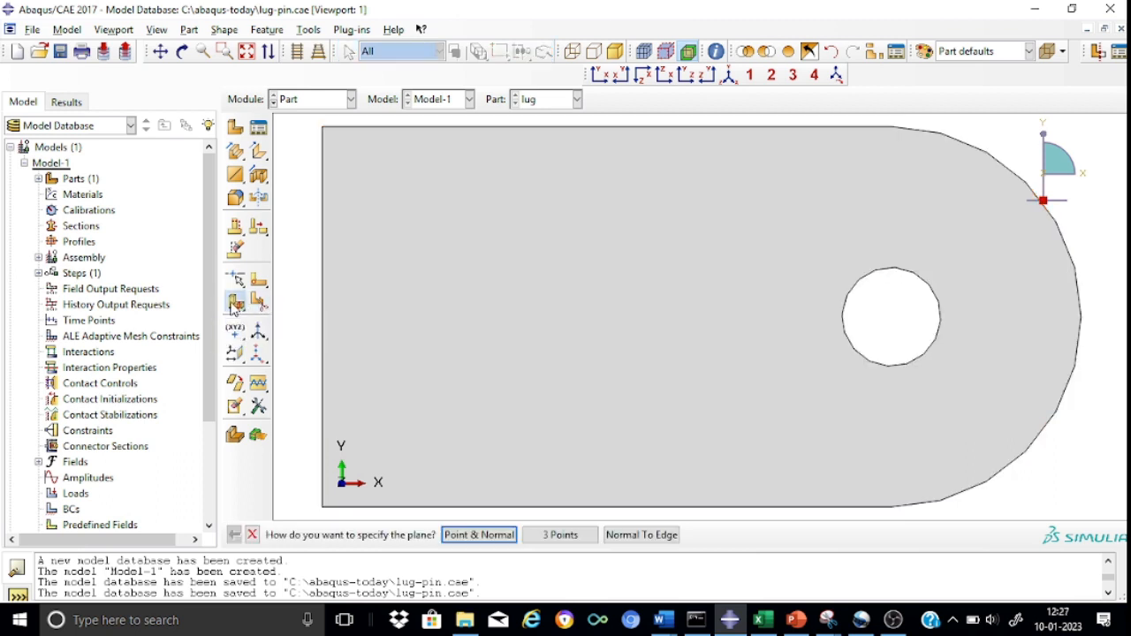
left_click(467, 535)
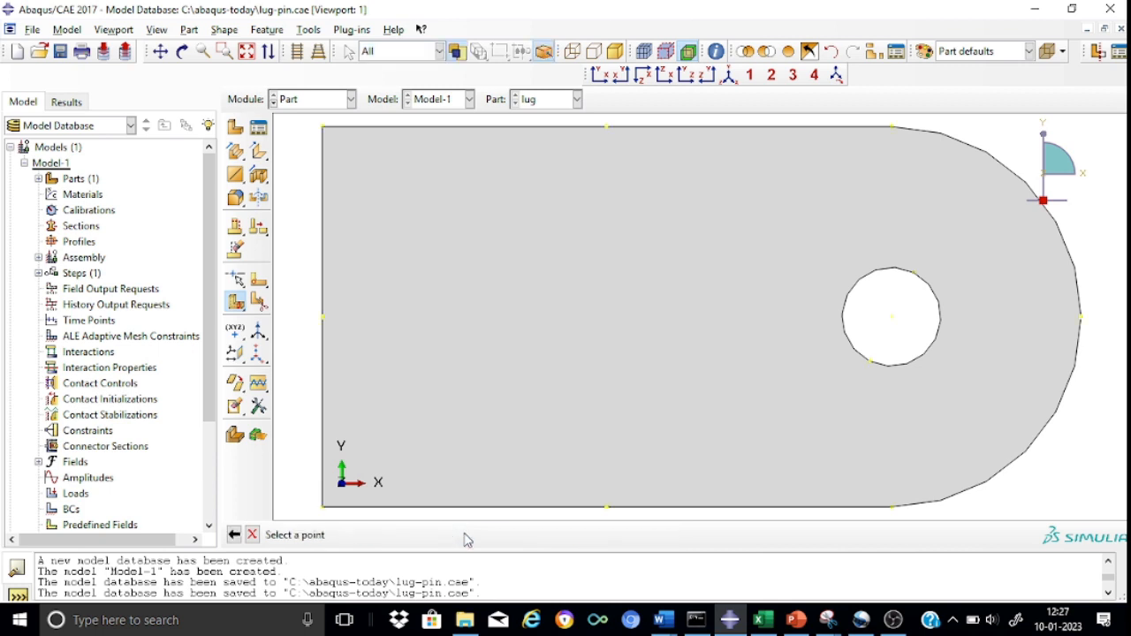
left_click(893, 323)
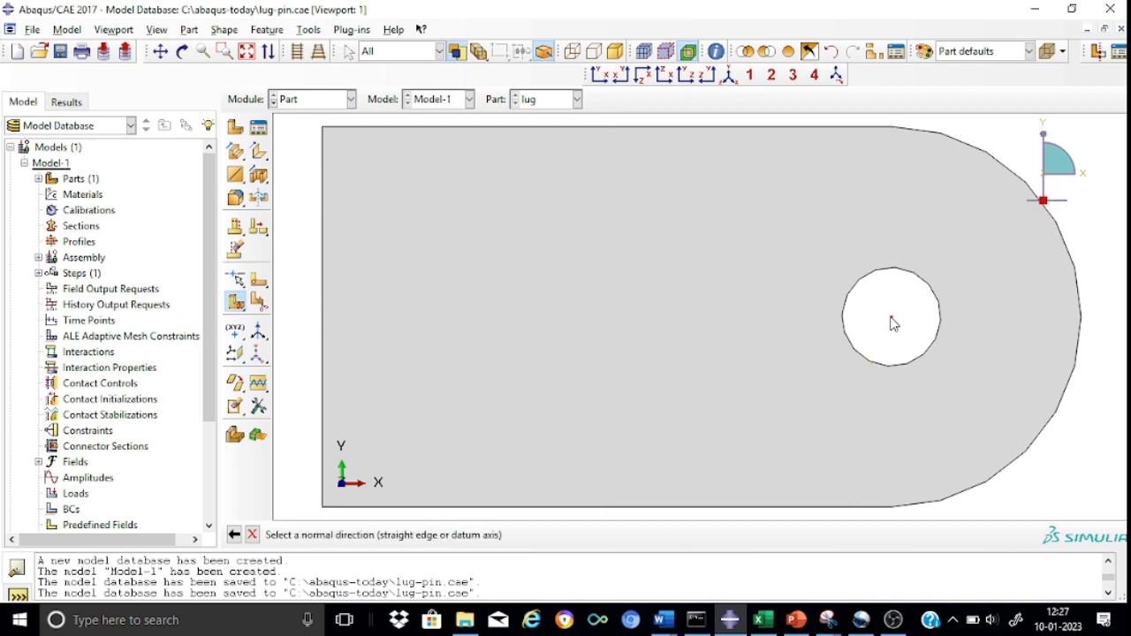
left_click(324, 295)
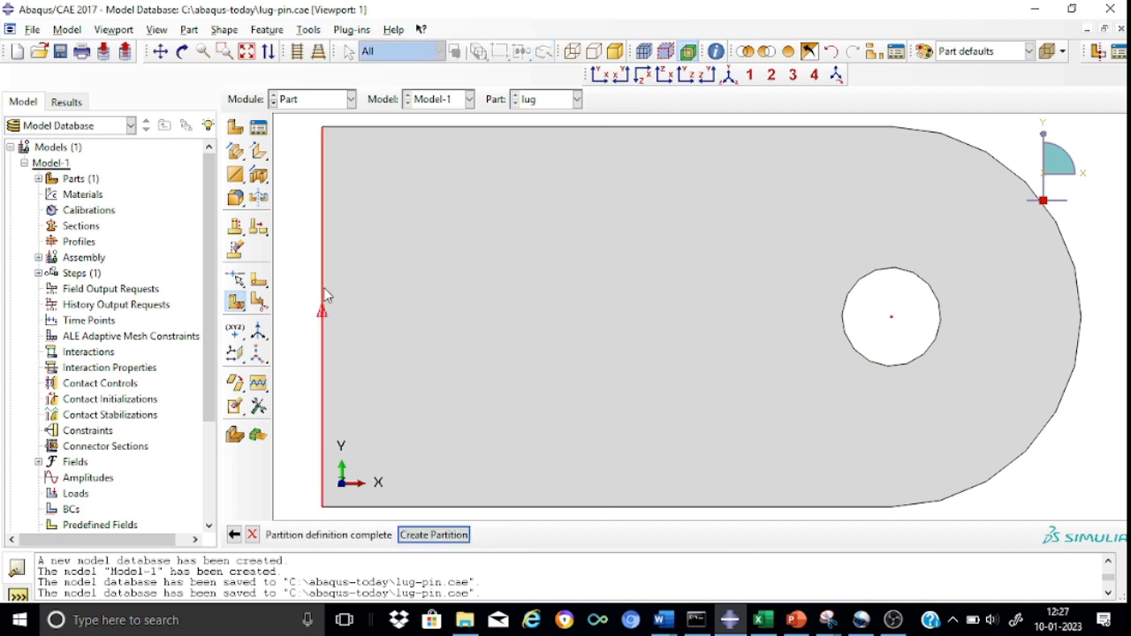
left_click(451, 537)
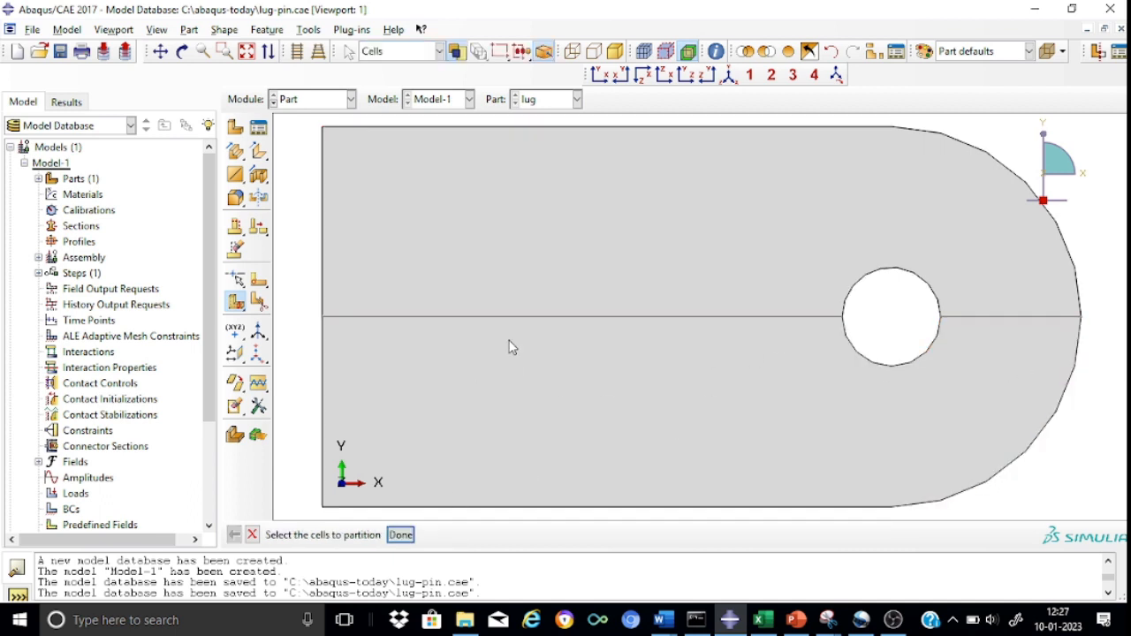
Partition both lug cells with a point-and-normal cutting plane through the hole center, using the upper straight edge as normal.
scroll(526, 270, "down", 3)
scroll(526, 271, "up", 4)
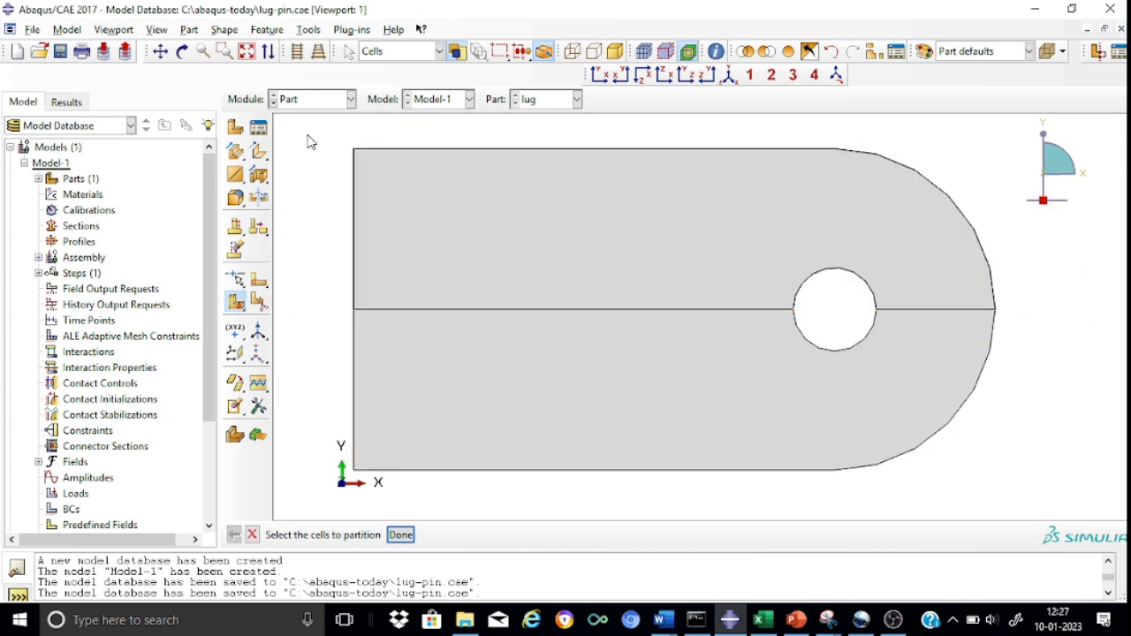
left_click_drag(309, 134, 1035, 500)
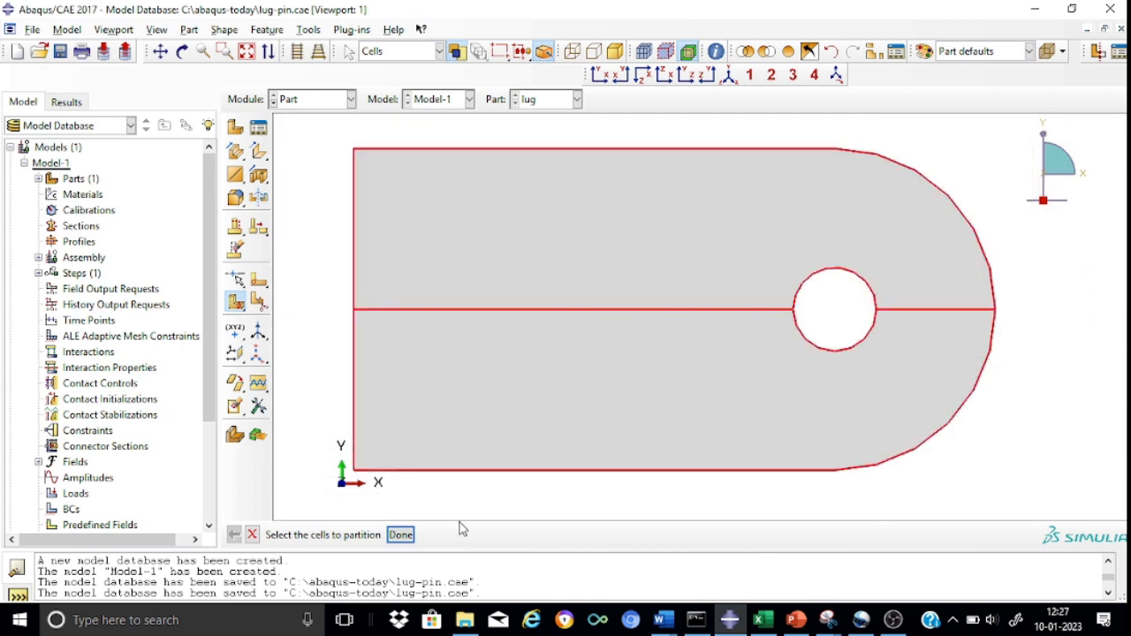
left_click(397, 536)
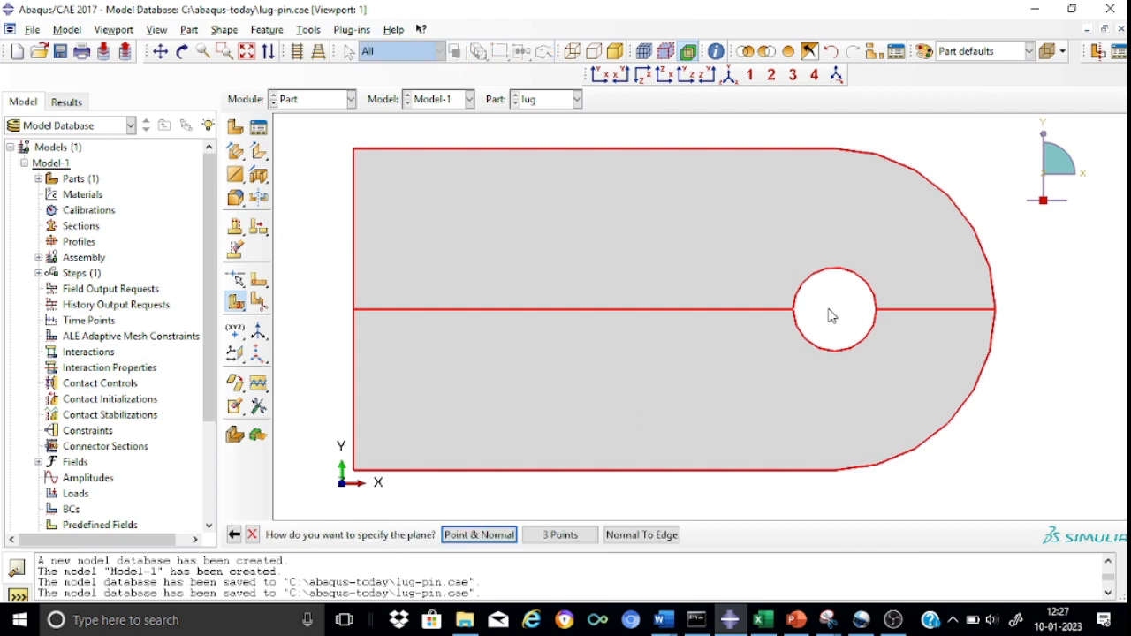
left_click(503, 538)
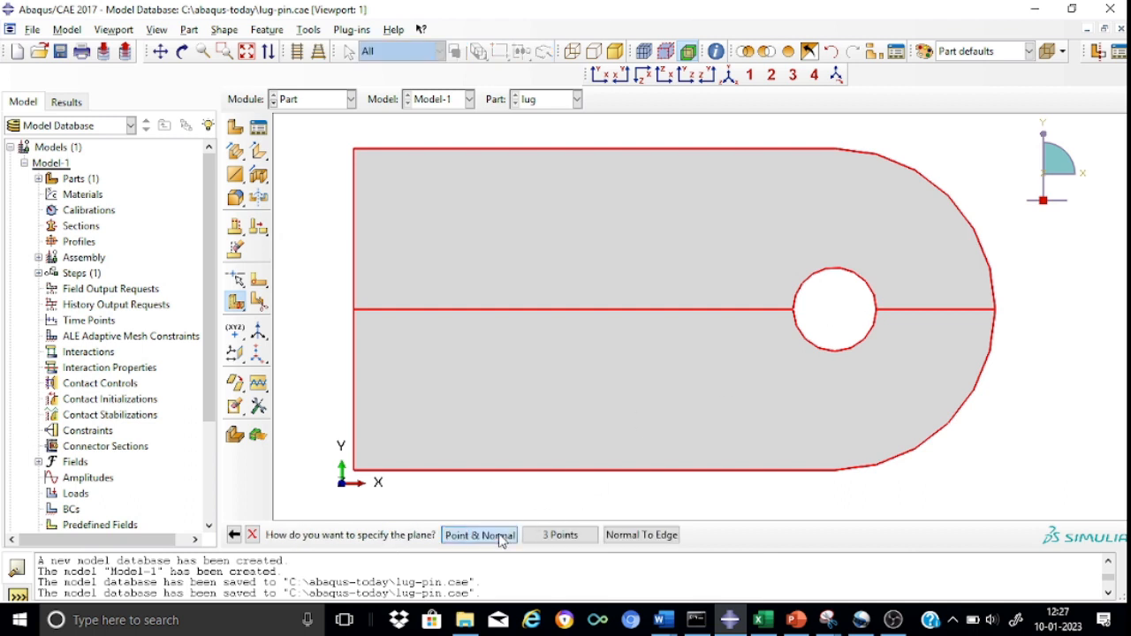
left_click(837, 311)
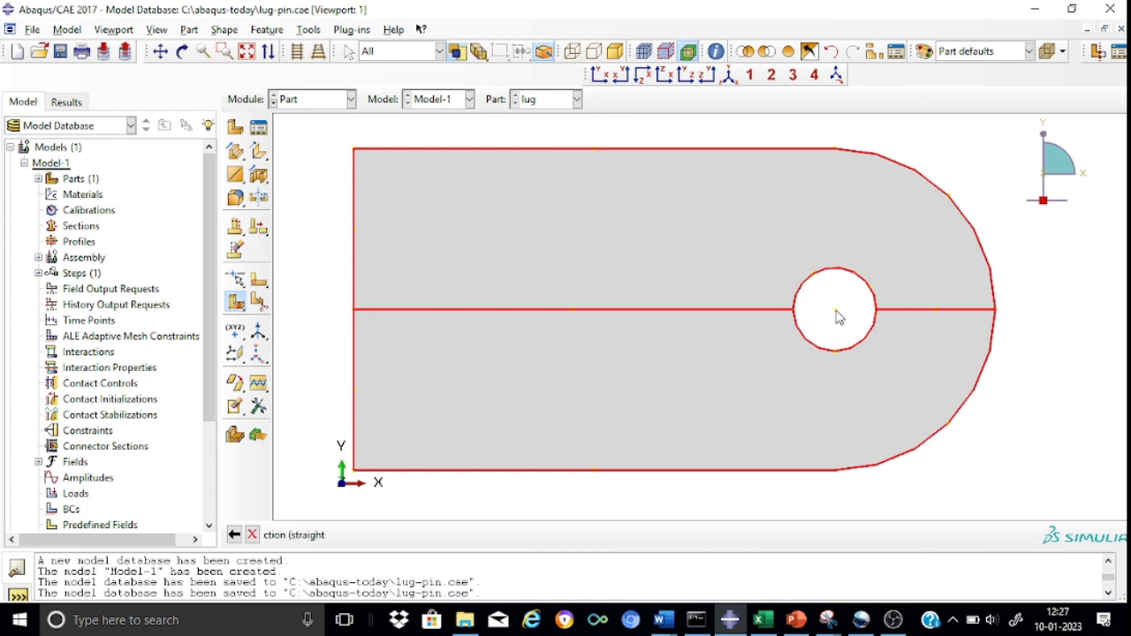
left_click(611, 150)
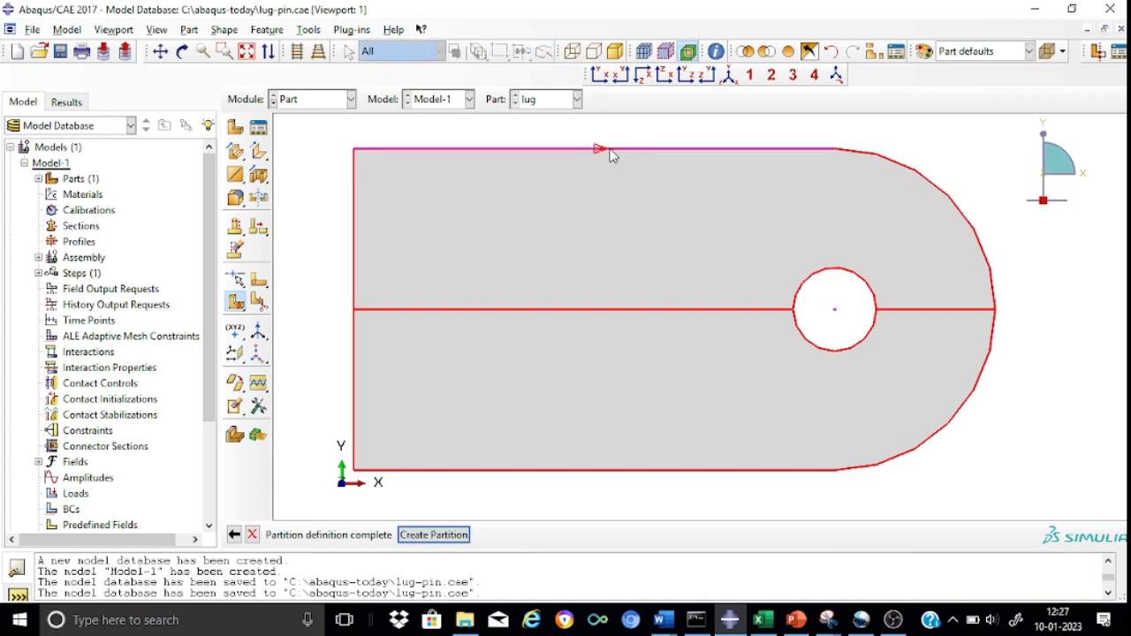
left_click(433, 535)
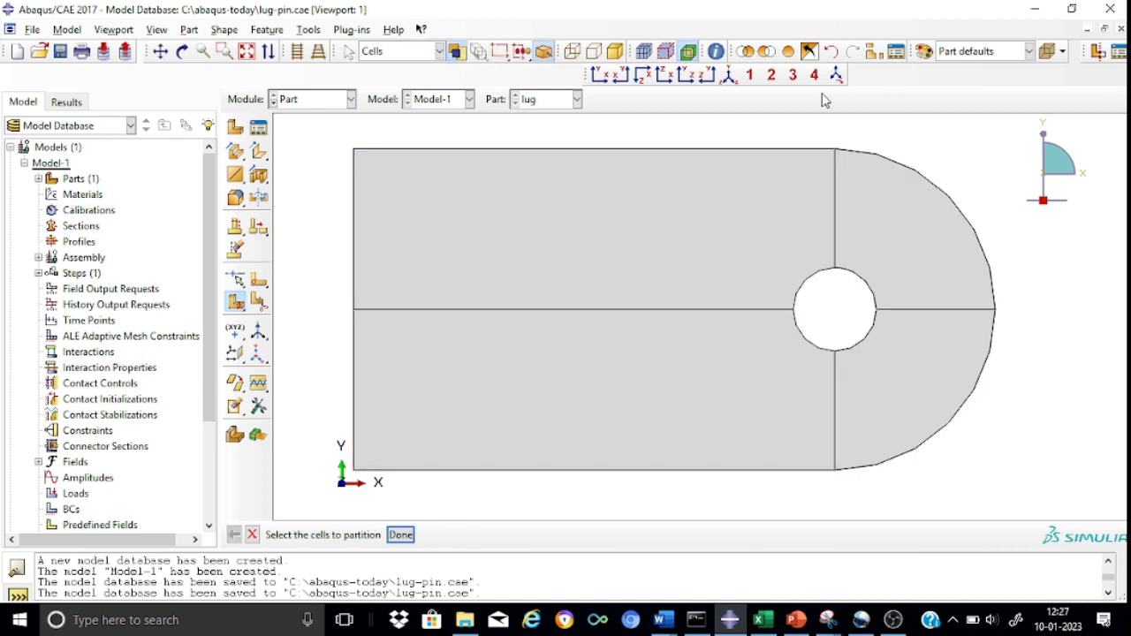
left_click(731, 75)
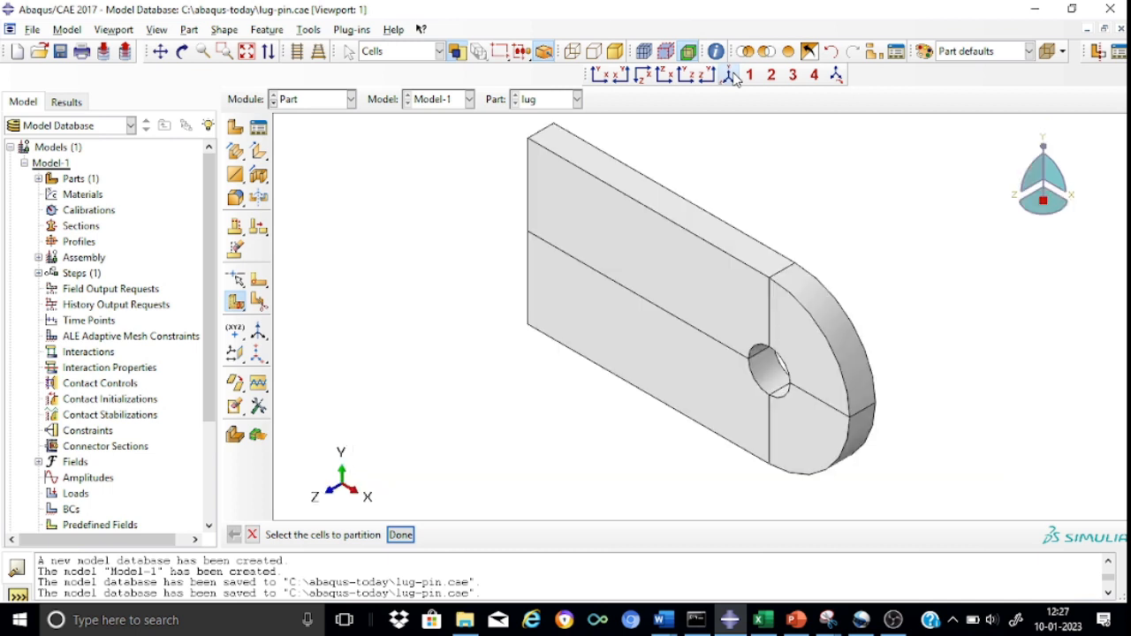
left_click(315, 53)
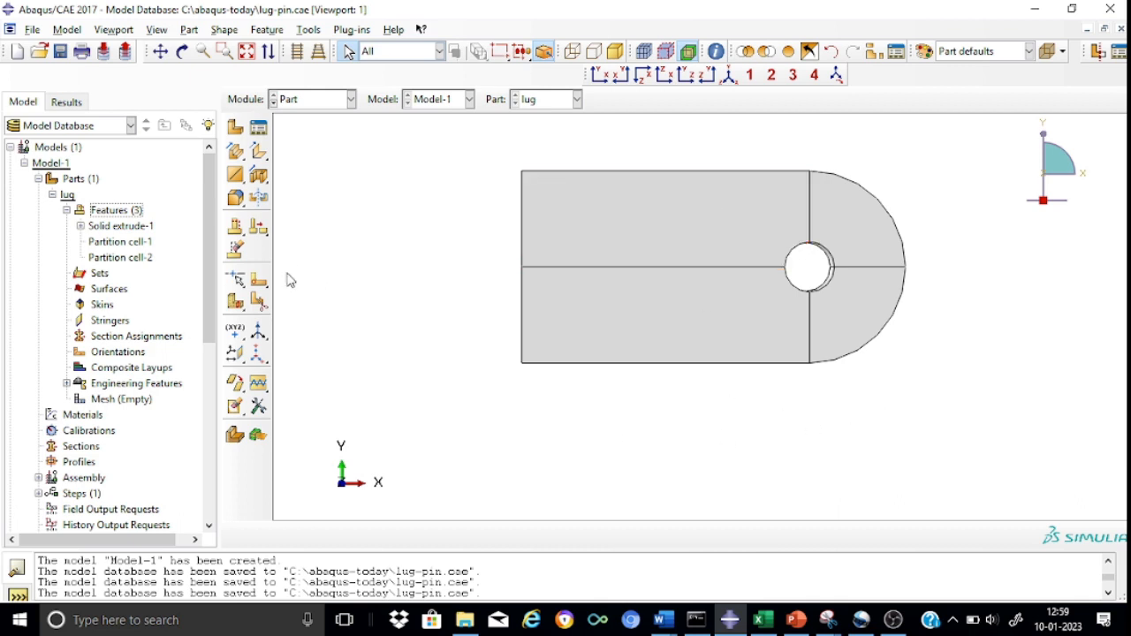
Start a sketched face partition on the four front faces, orienting the straight end's vertical edge as vertical and on the right.
left_click(259, 301)
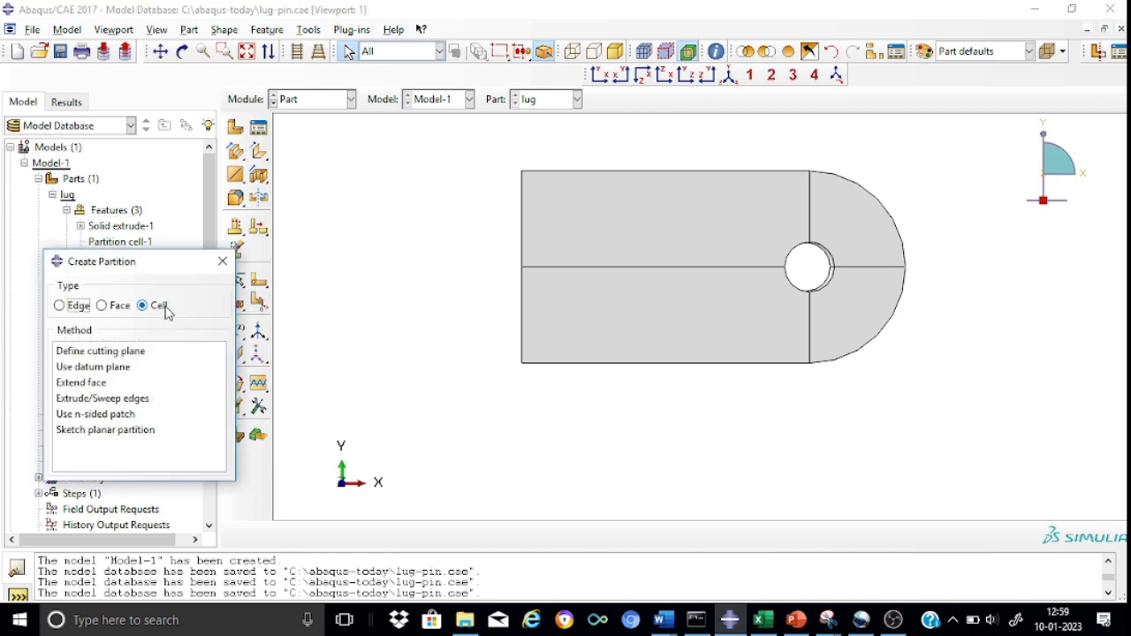
left_click(104, 305)
left_click(72, 352)
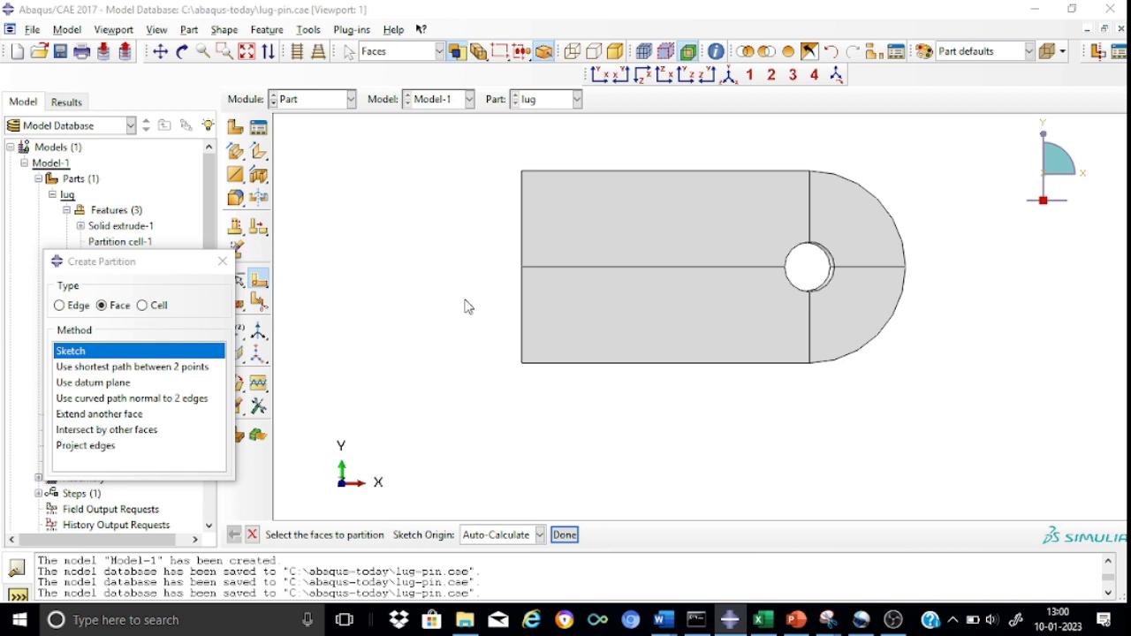
left_click(598, 232)
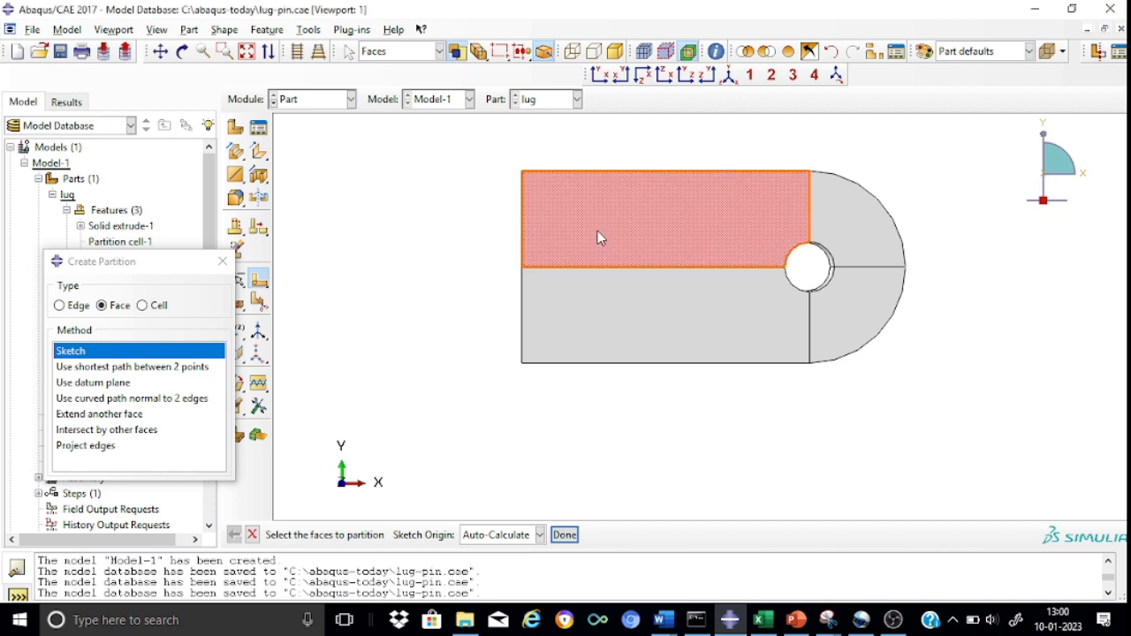
left_click(830, 197, "shift")
left_click(843, 297, "shift")
left_click(721, 320, "shift")
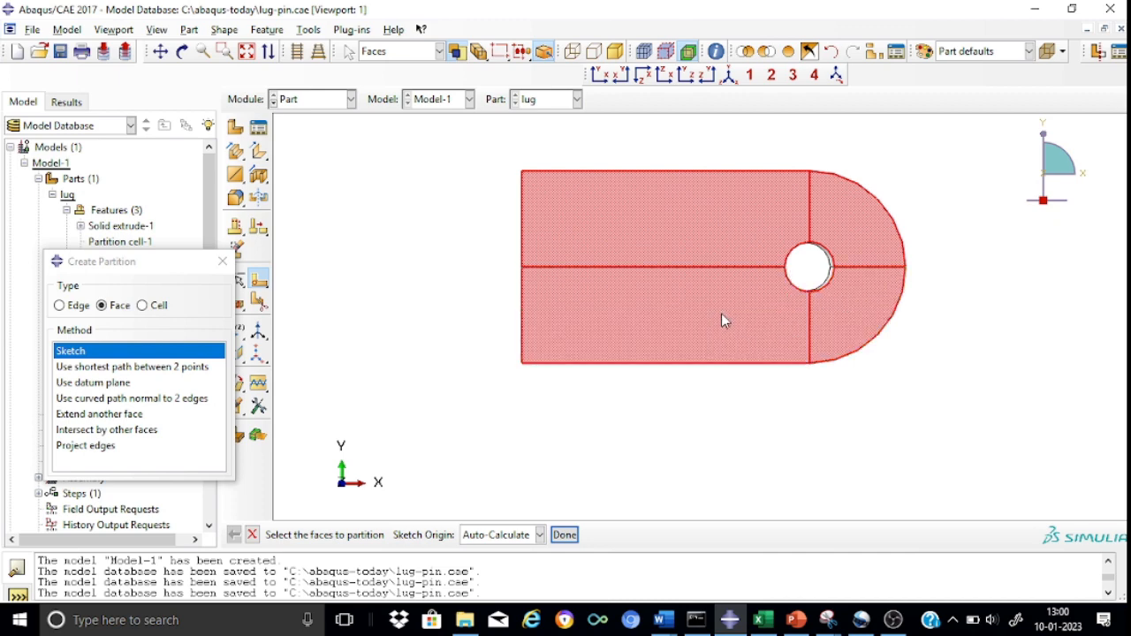
left_click(564, 534)
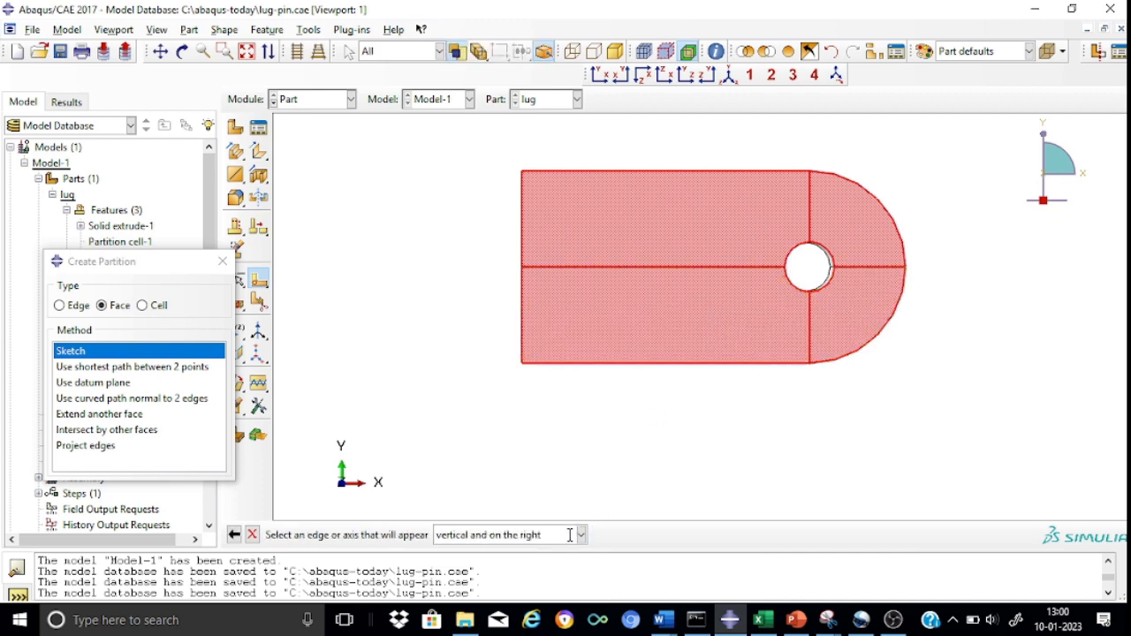
left_click(522, 302)
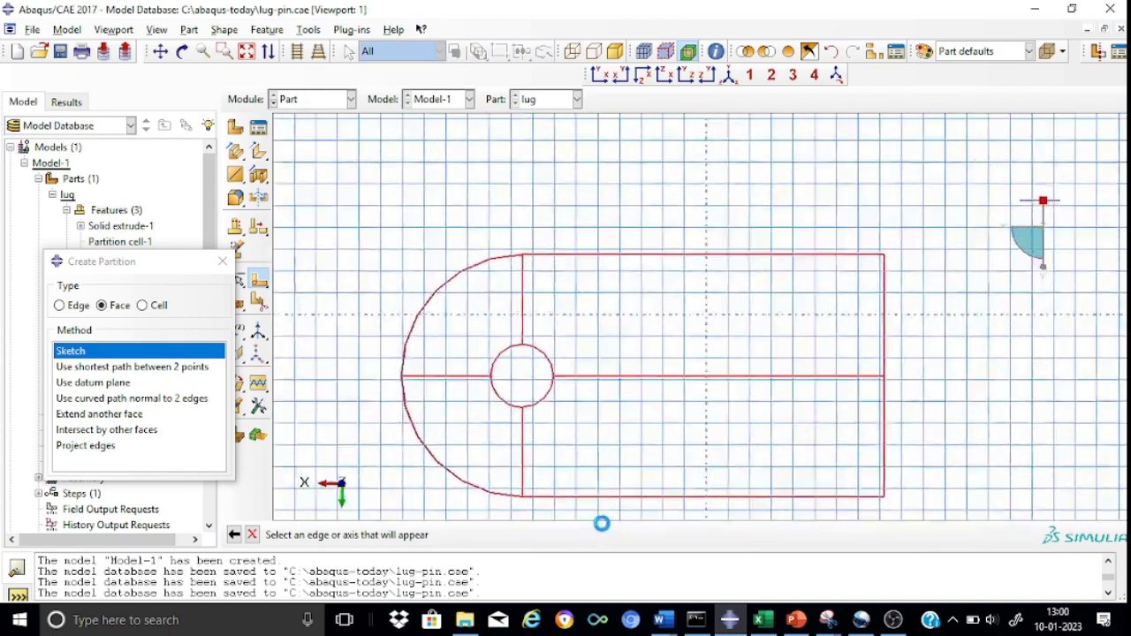
Sketch a vertical line across the lug's full height, about 40 from the hole center toward the straight end.
scroll(663, 311, "up", 1)
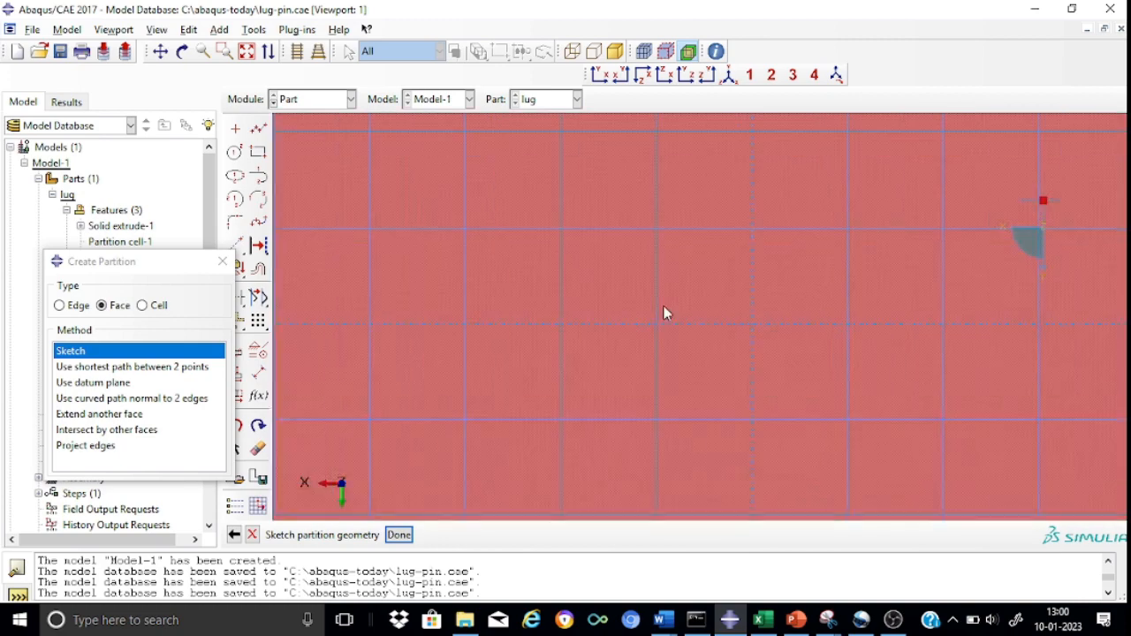
scroll(620, 347, "down", 3)
scroll(620, 344, "down", 2)
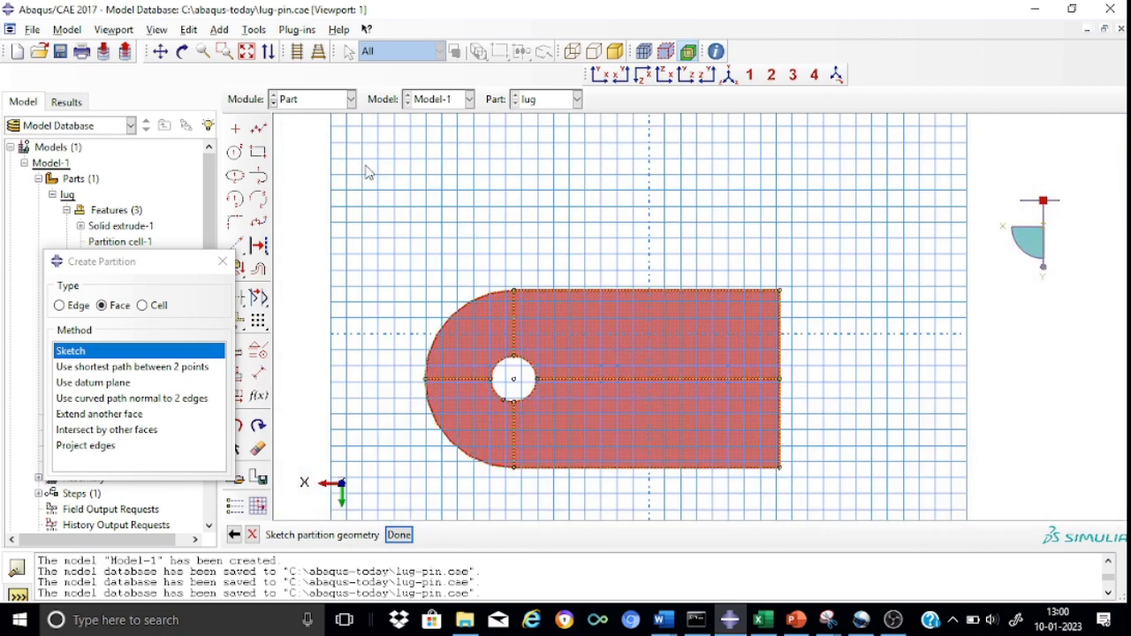
left_click(258, 128)
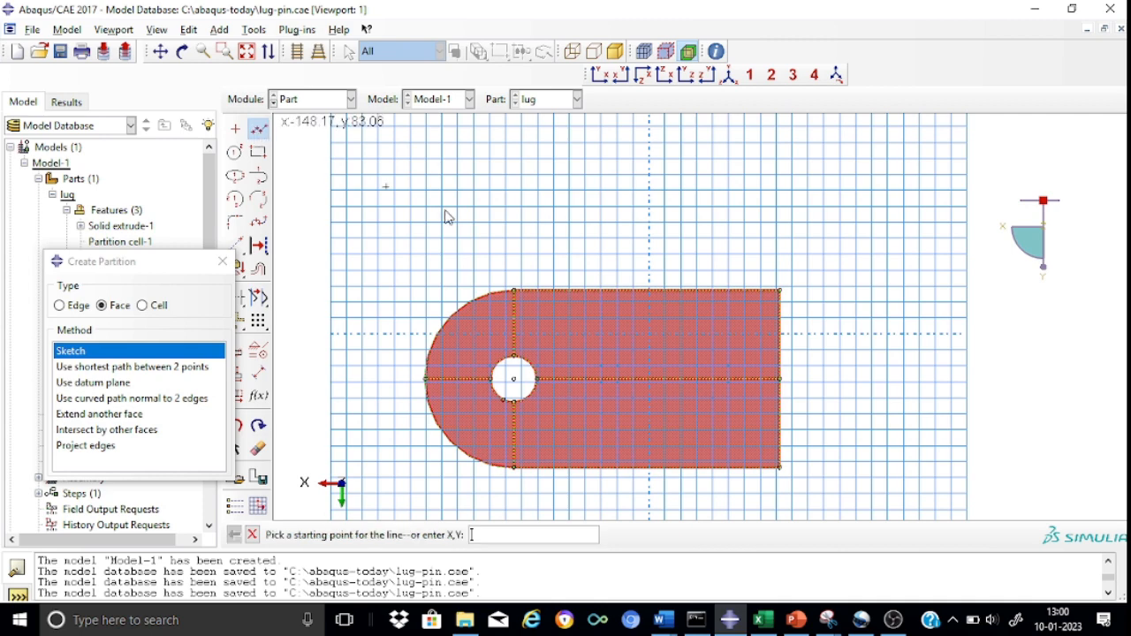
left_click(585, 272)
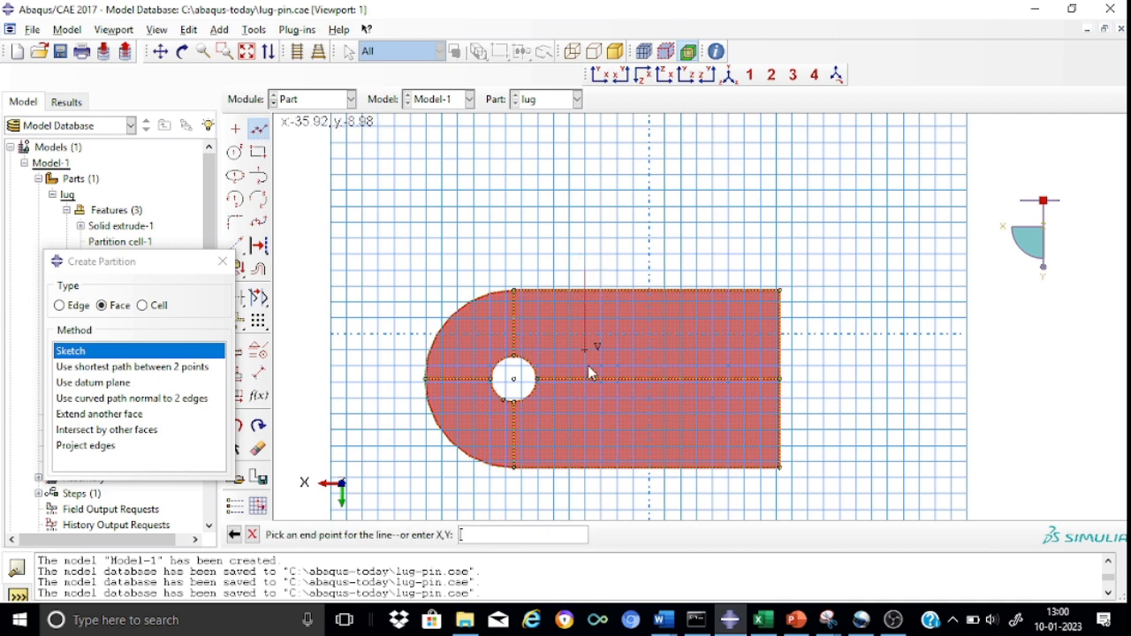
left_click(586, 489)
key("Escape")
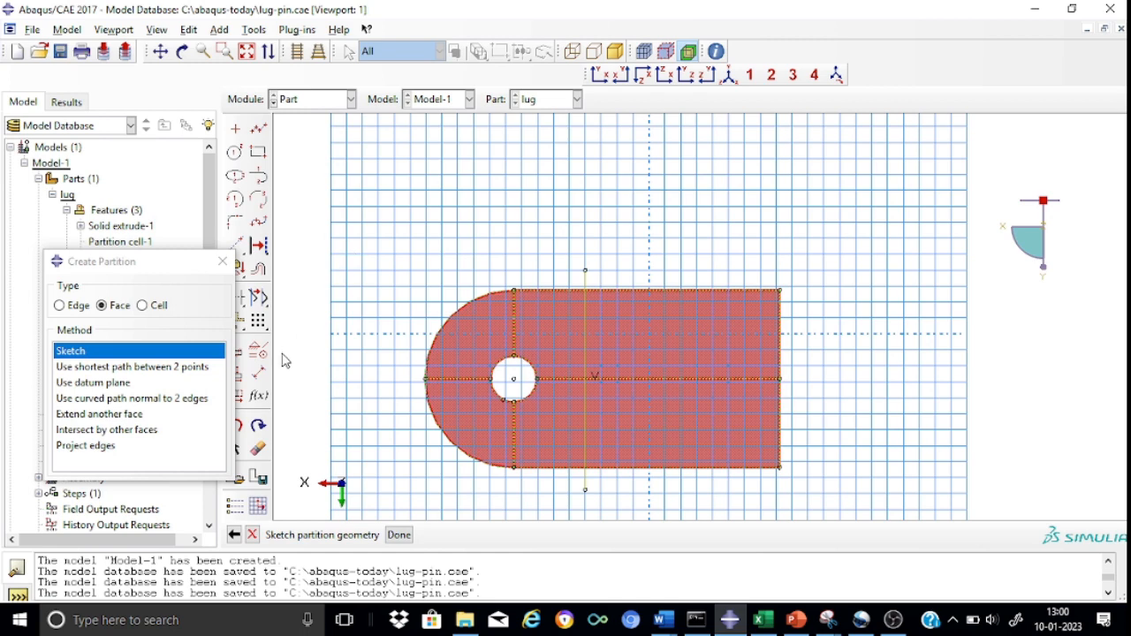
Set the horizontal distance from the hole center to the vertical line to 50 and finish the face partition sketch.
left_click(258, 373)
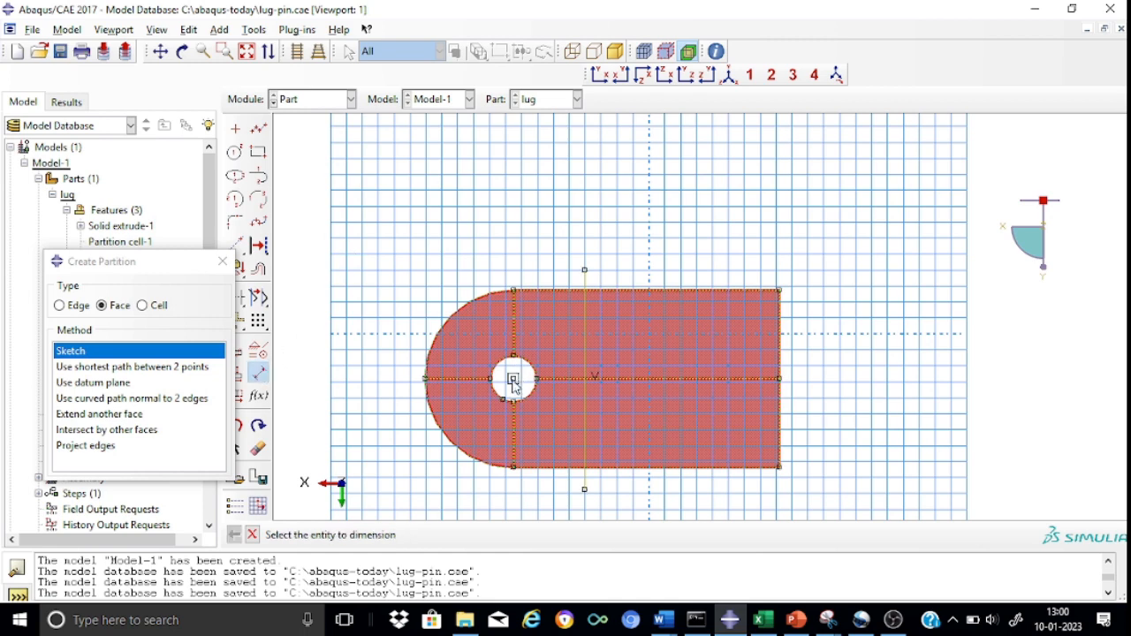
left_click(513, 379)
left_click(585, 270)
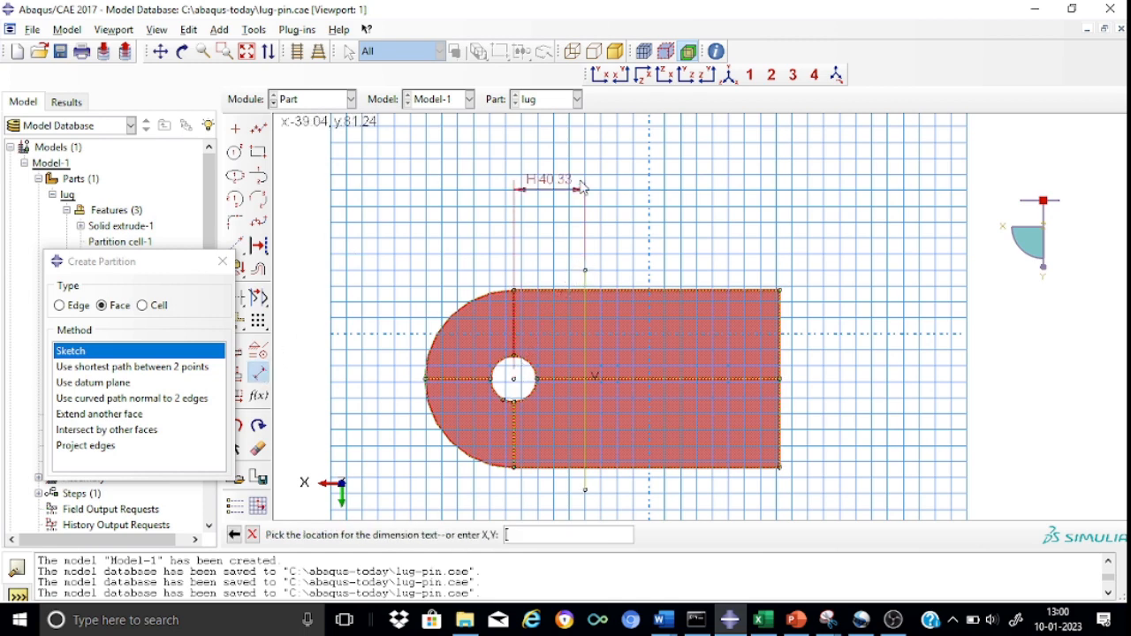
left_click(582, 164)
type("5")
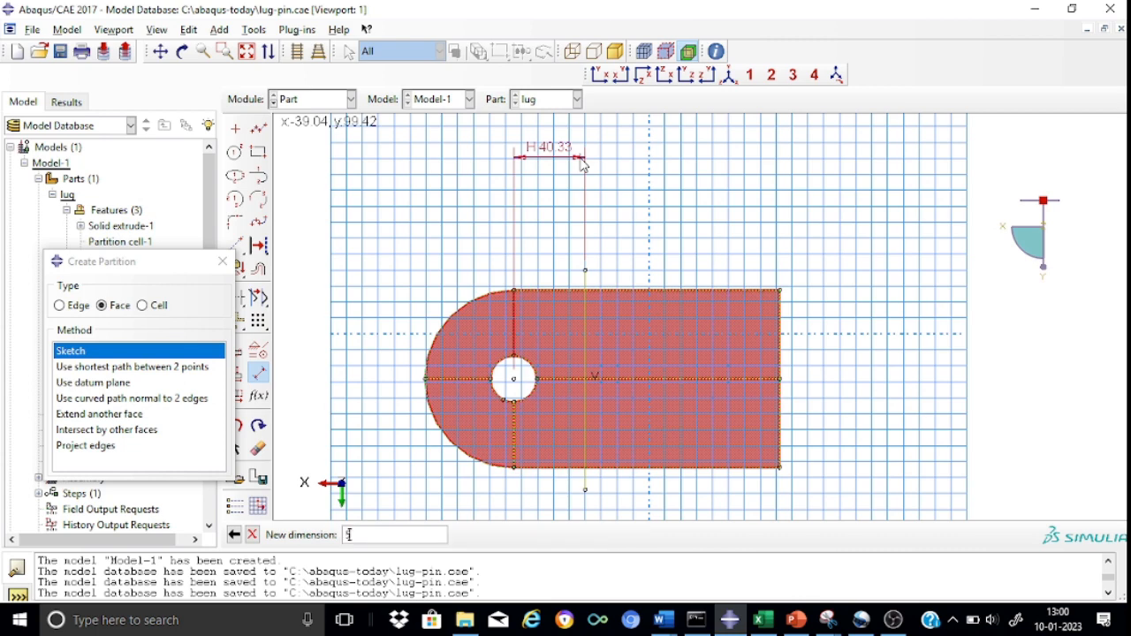
key("Return")
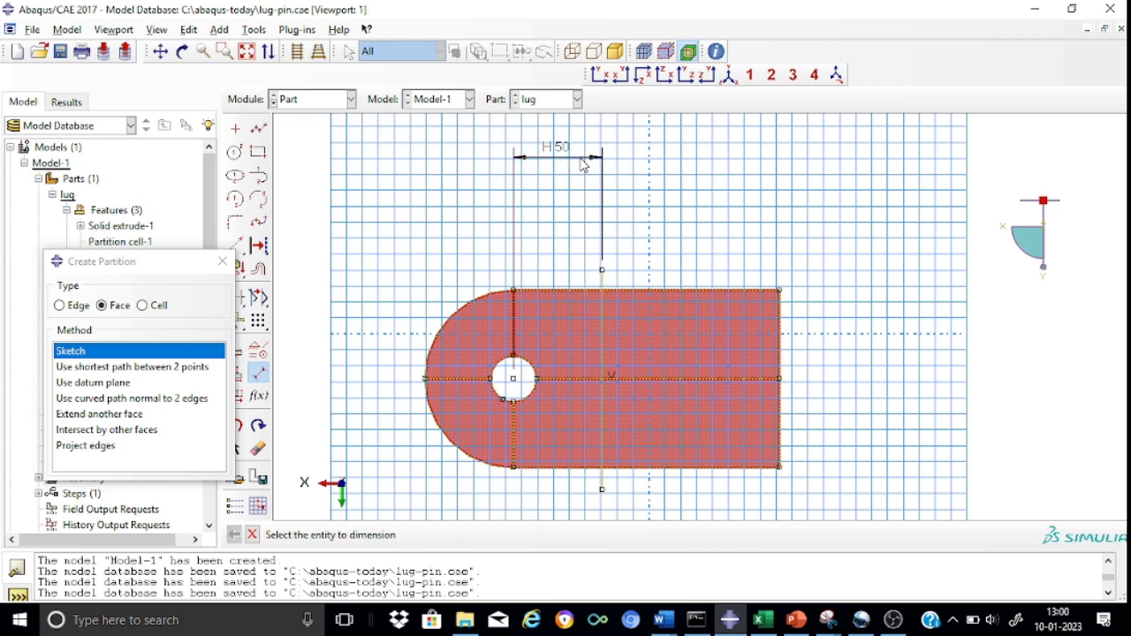
left_click(252, 536)
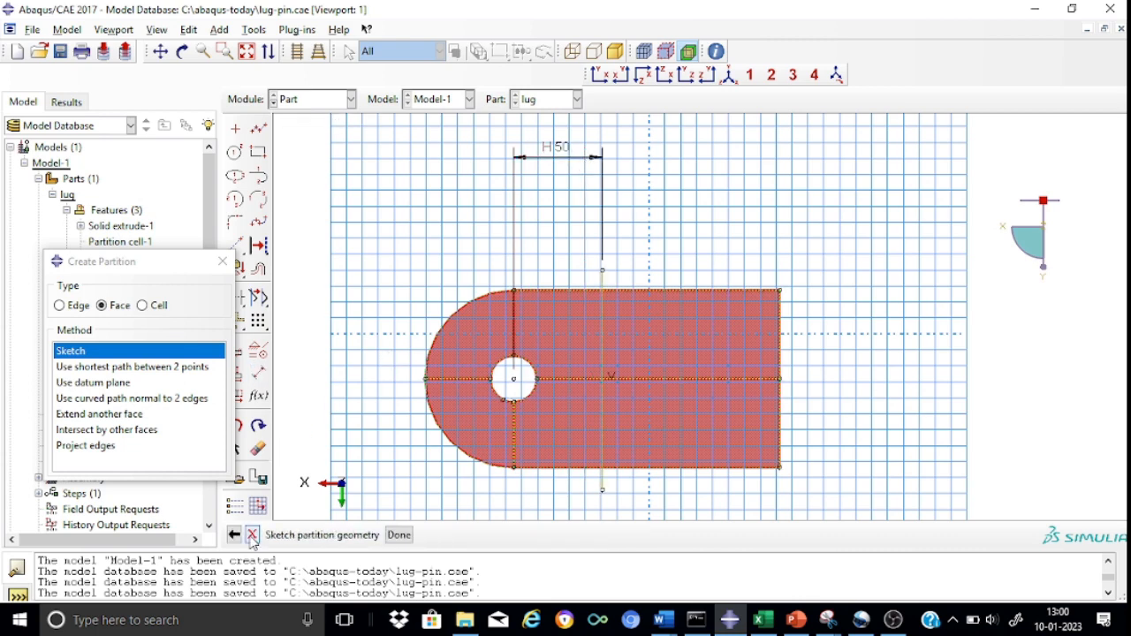
left_click(399, 536)
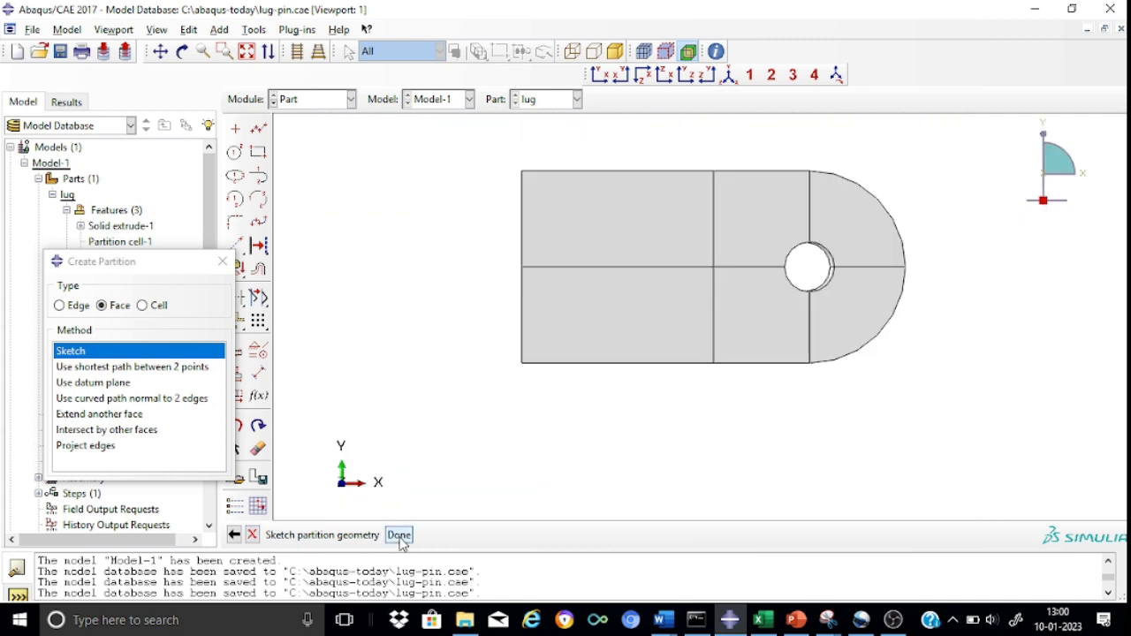
Partition all four lug cells with a point-and-normal cutting plane where the sketched vertical line meets the horizontal centerline, using the lower straight edge as normal.
left_click(599, 245)
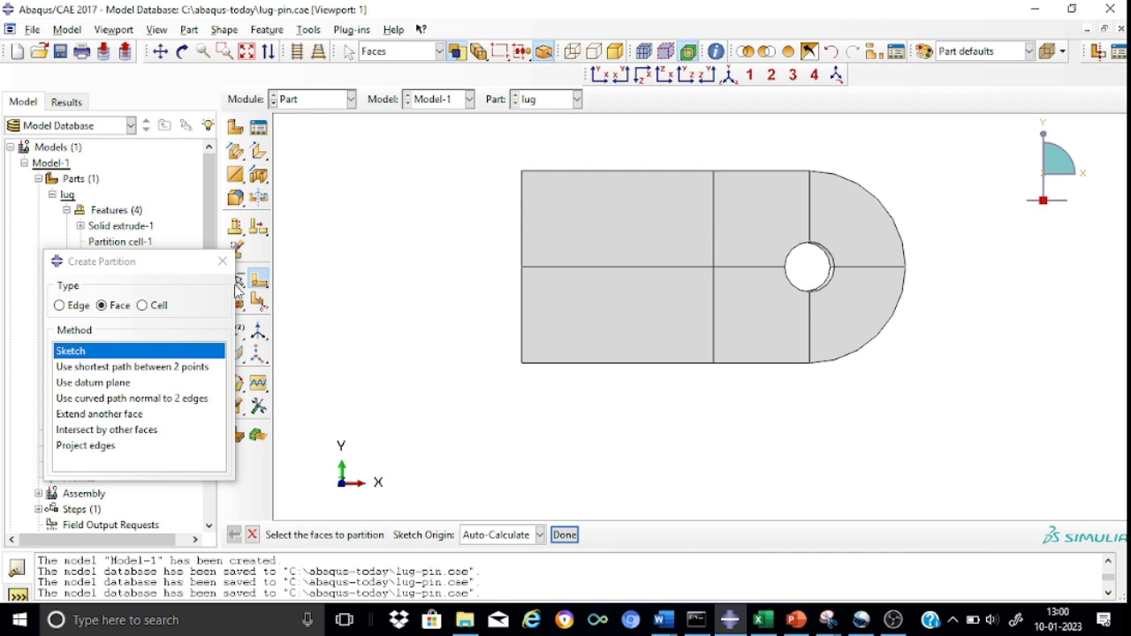
left_click(162, 308)
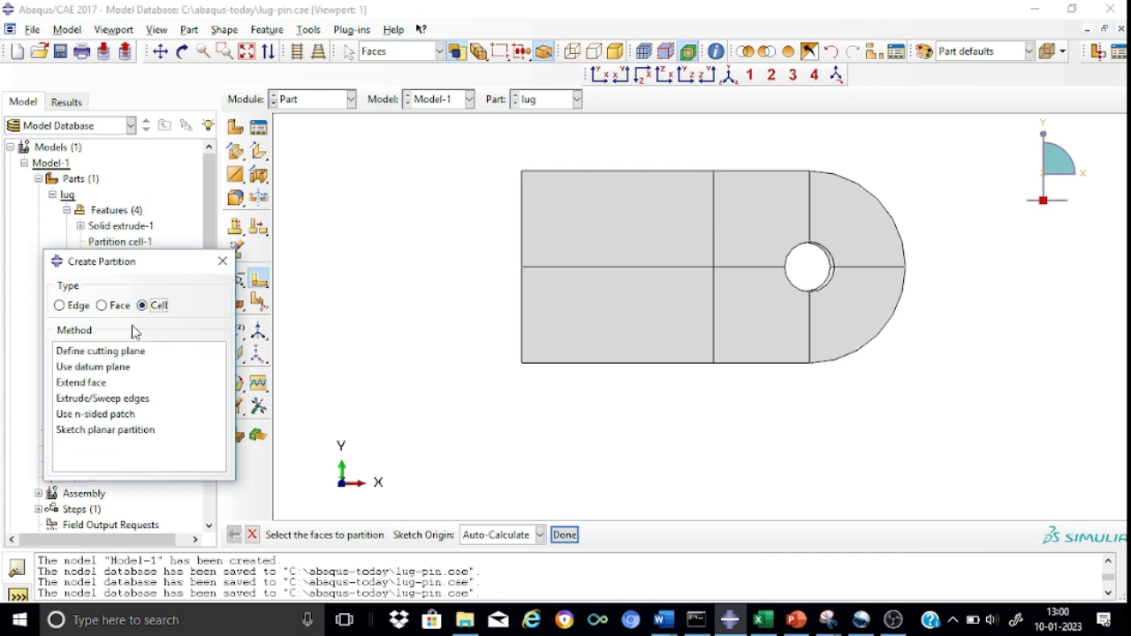
left_click(84, 356)
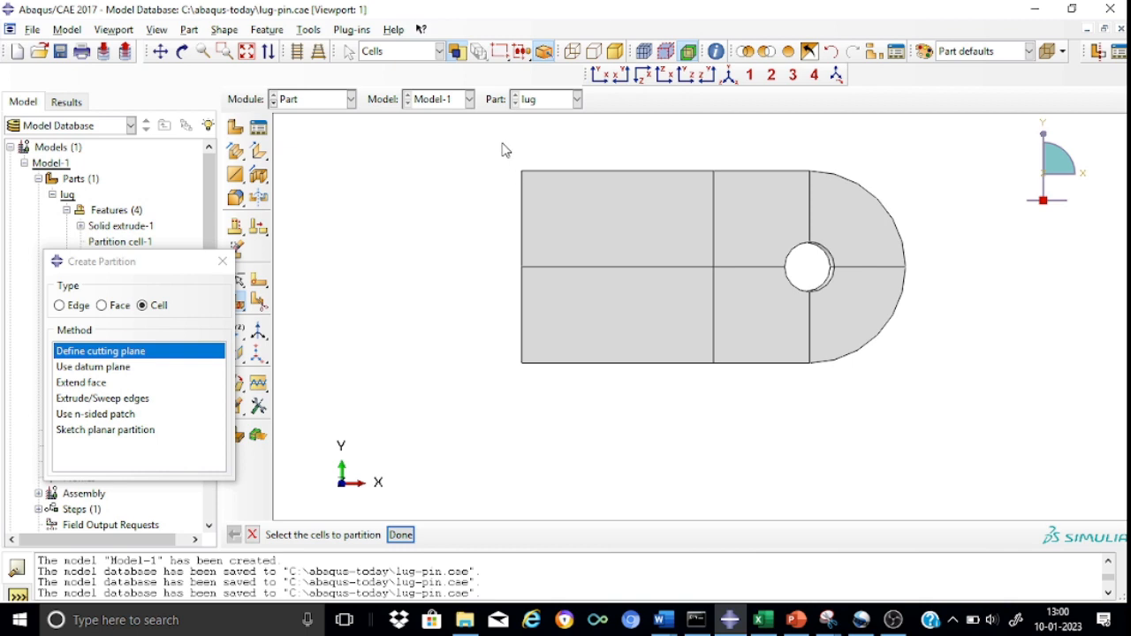
left_click_drag(502, 150, 935, 404)
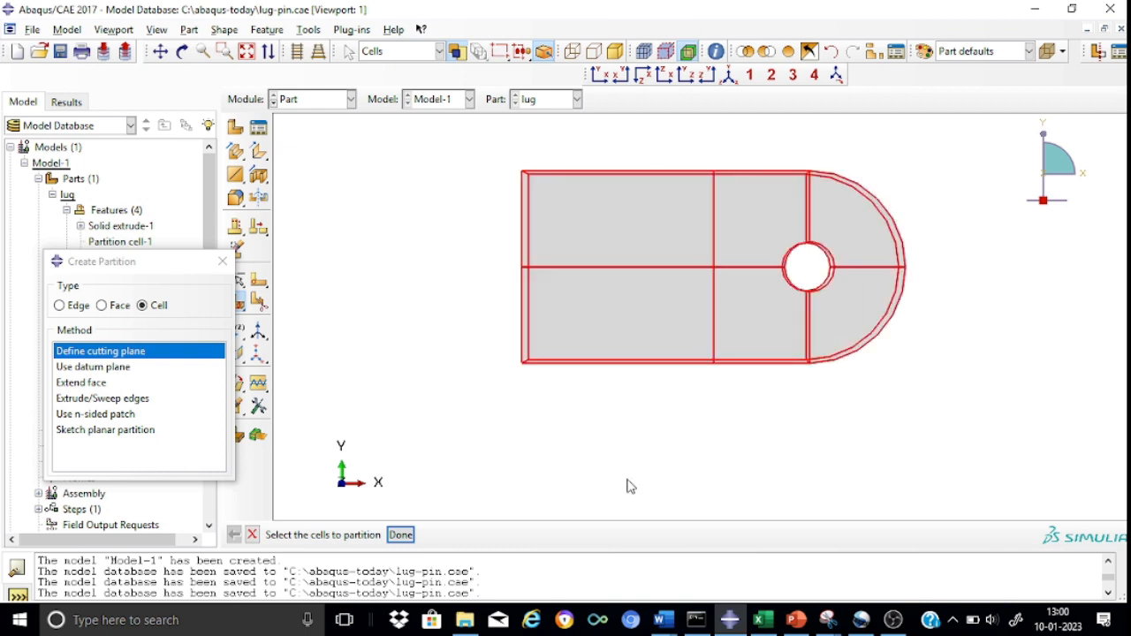
left_click(403, 535)
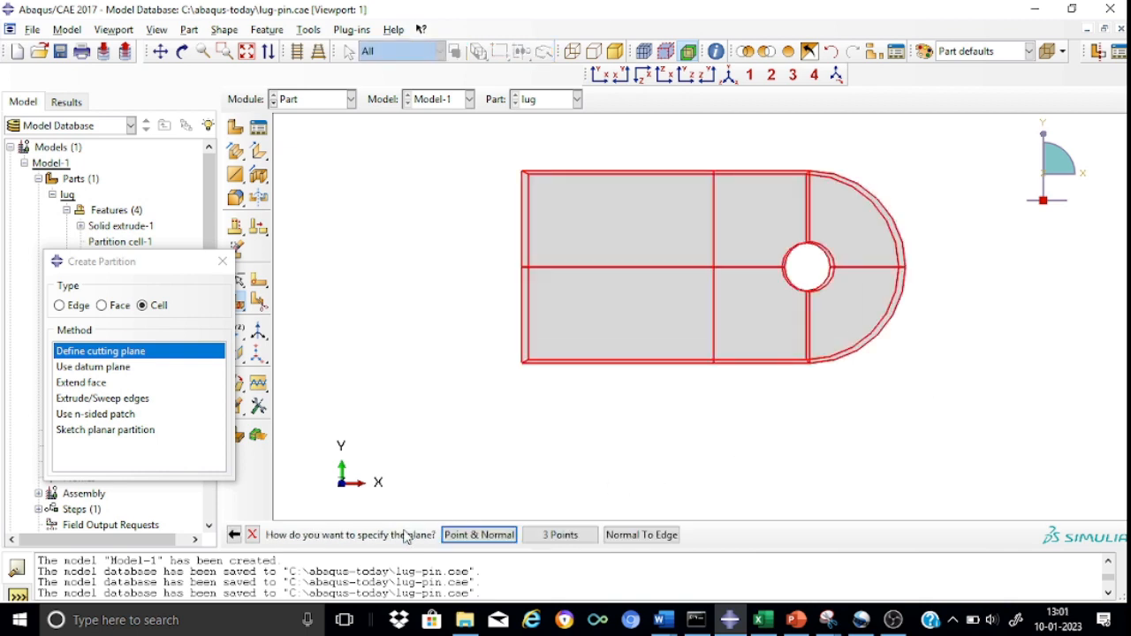
left_click(478, 535)
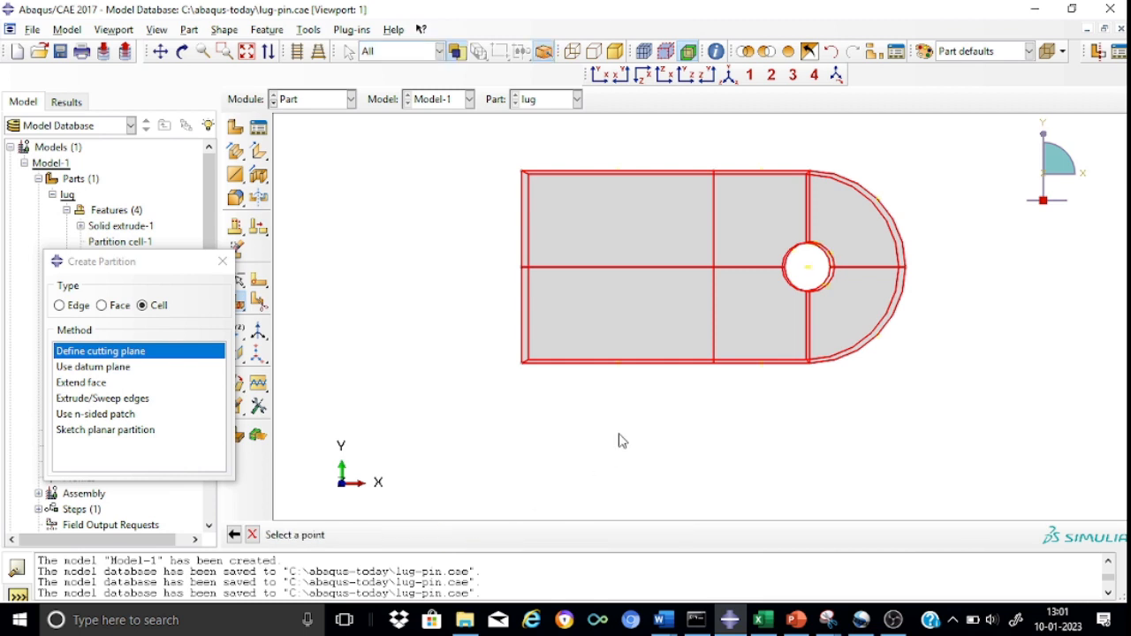
scroll(742, 246, "down", 2)
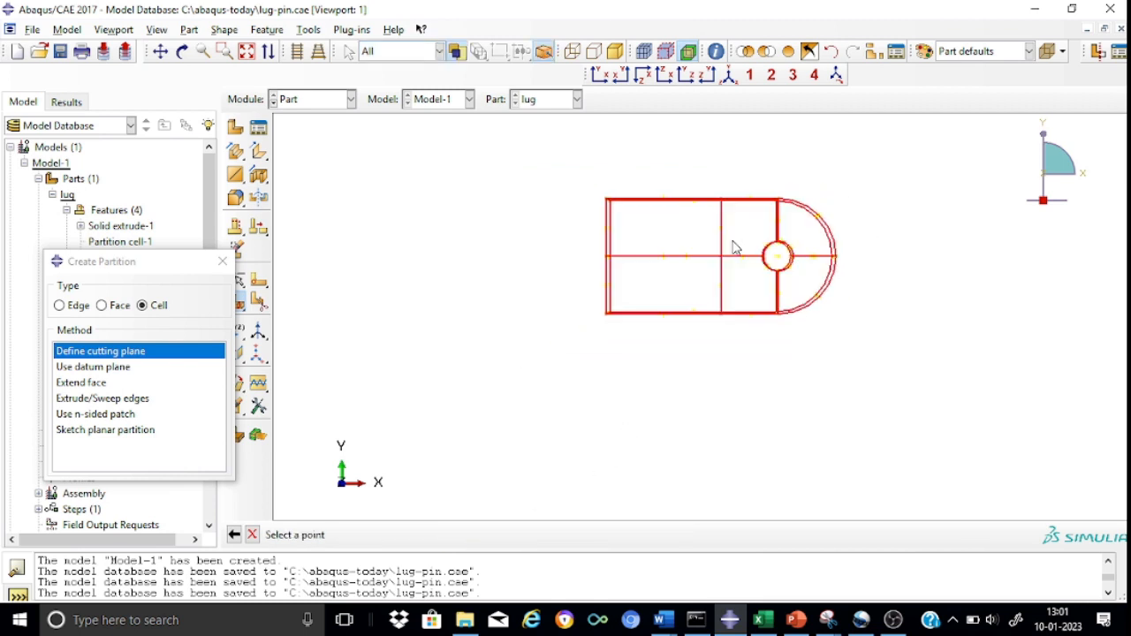
scroll(743, 245, "up", 5)
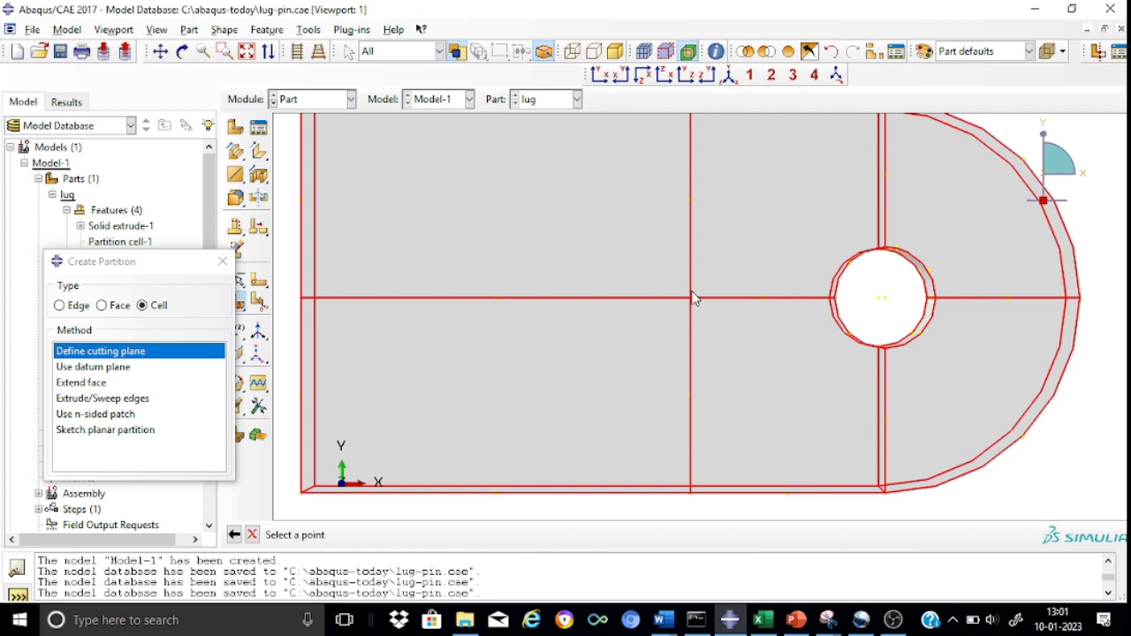
left_click(692, 299)
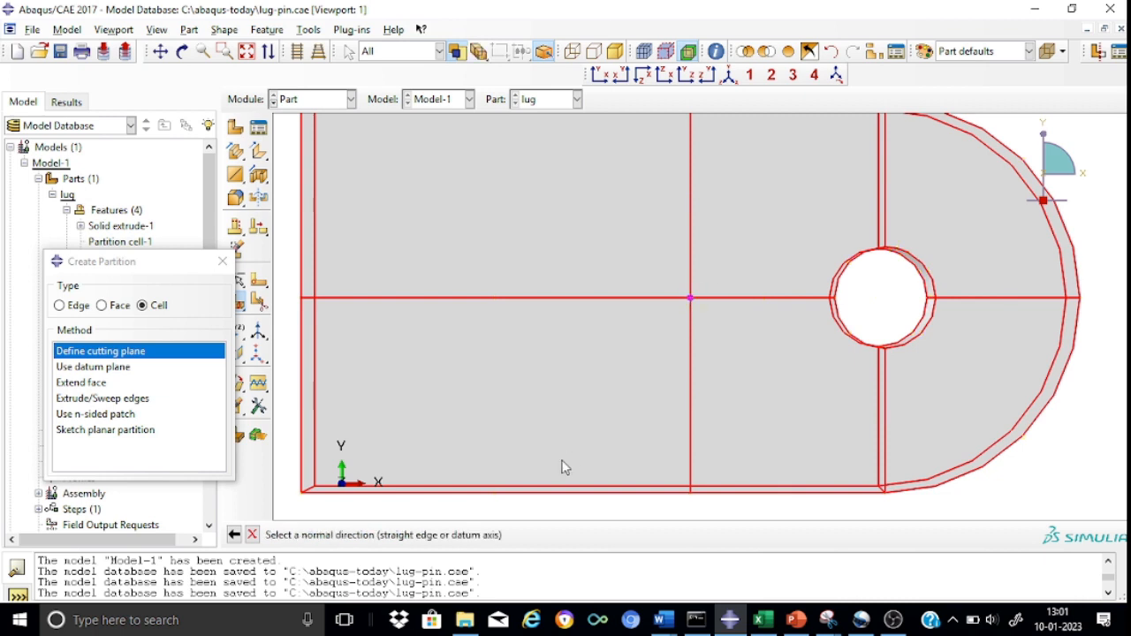
left_click(541, 488)
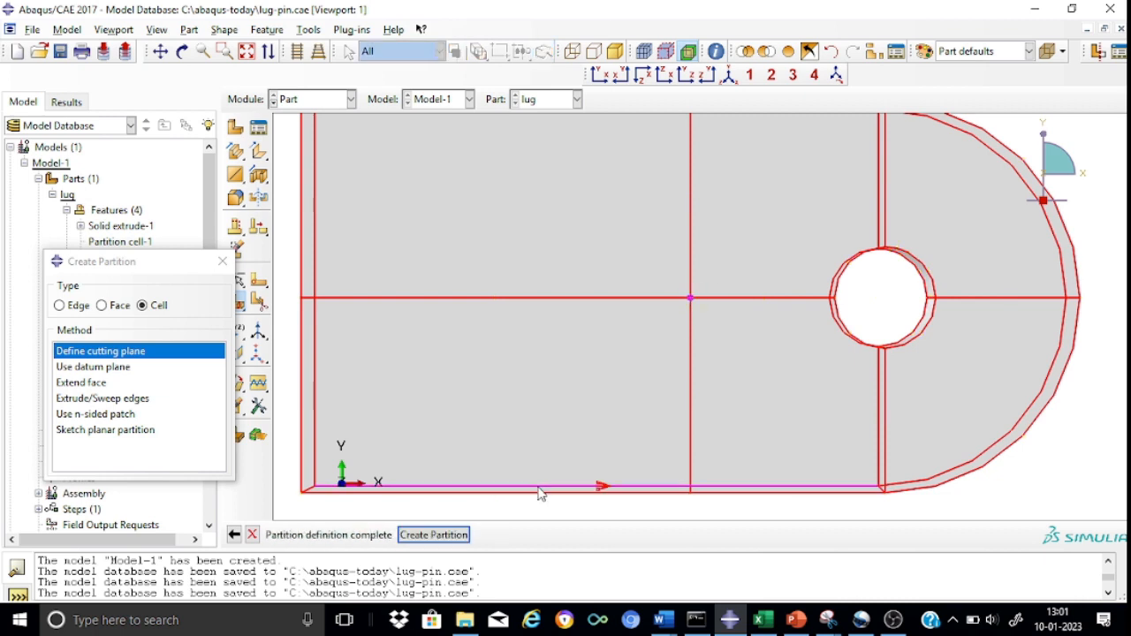
left_click(433, 535)
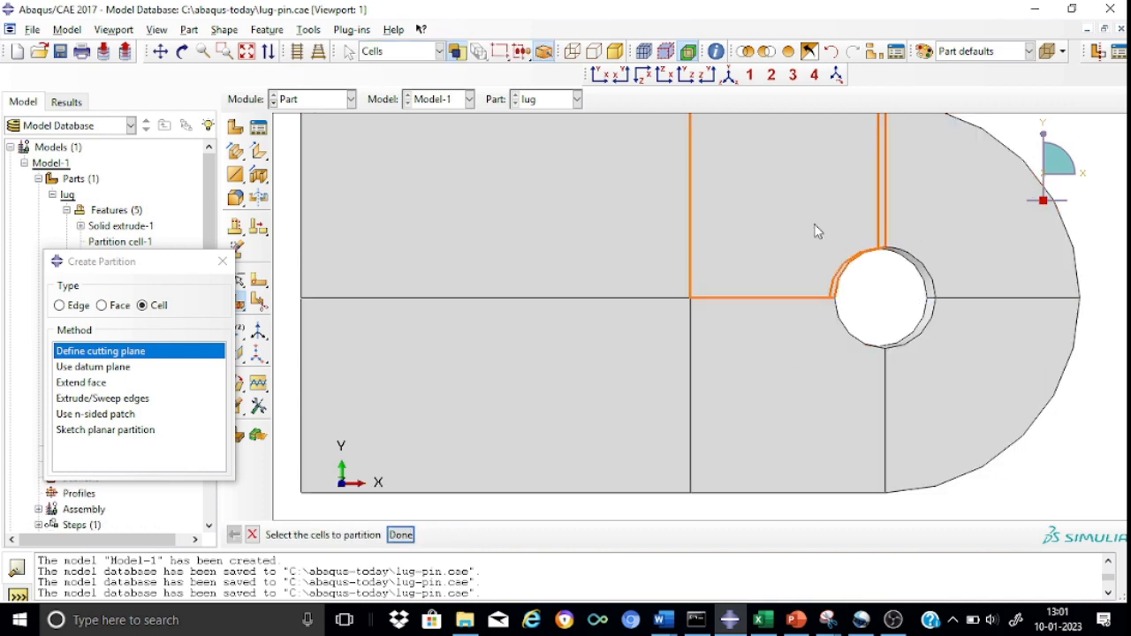
scroll(814, 227, "down", 2)
scroll(817, 231, "up", 2)
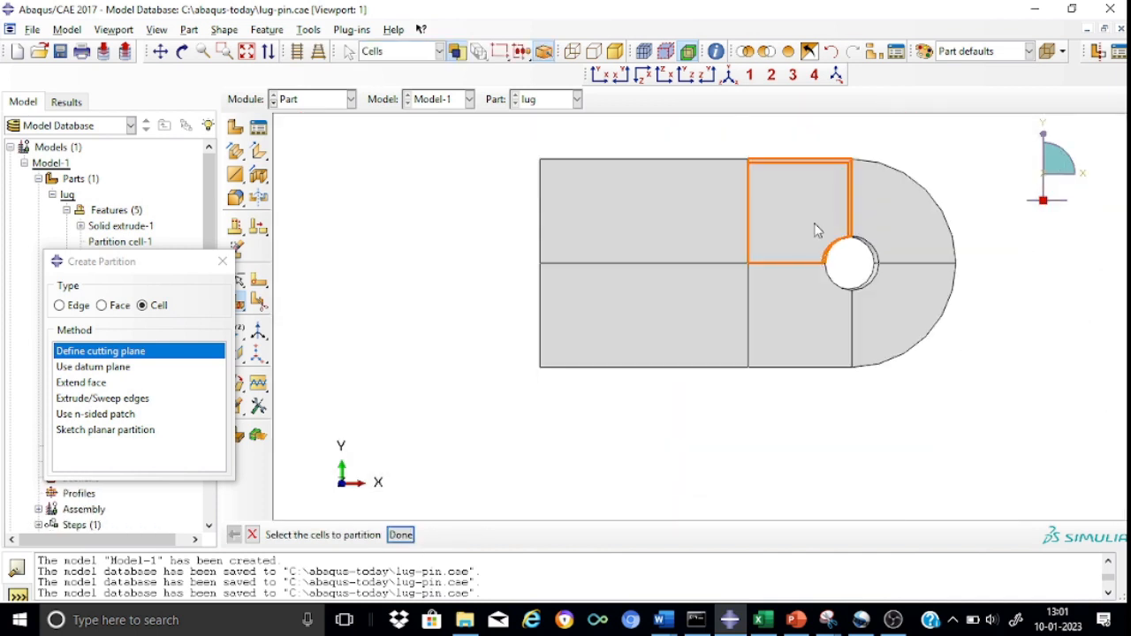
left_click(730, 78)
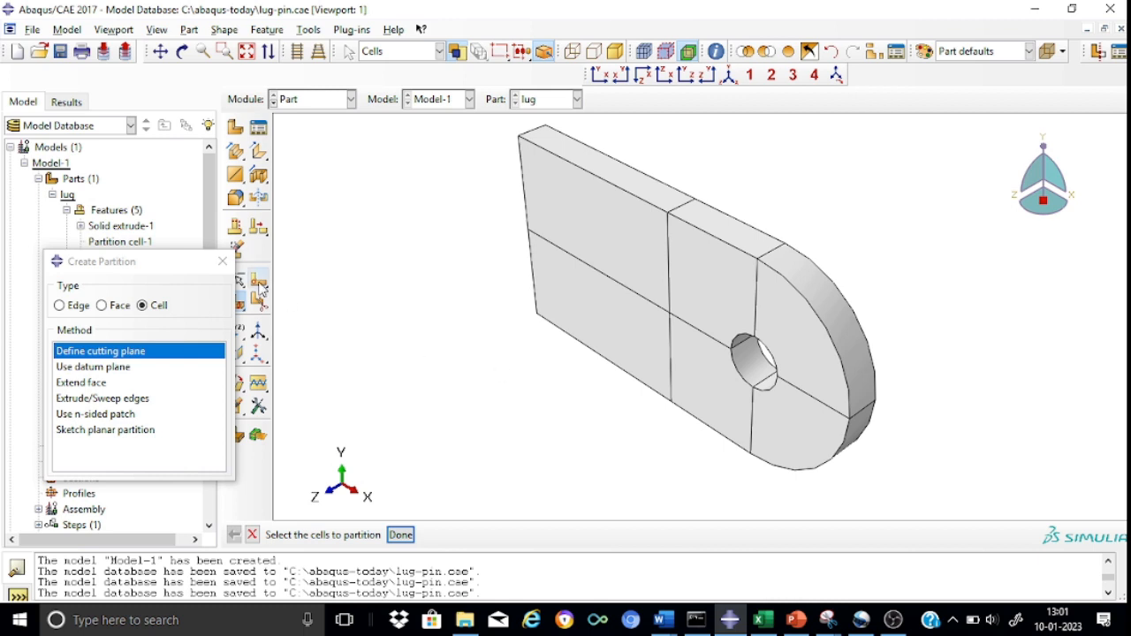
left_click(221, 266)
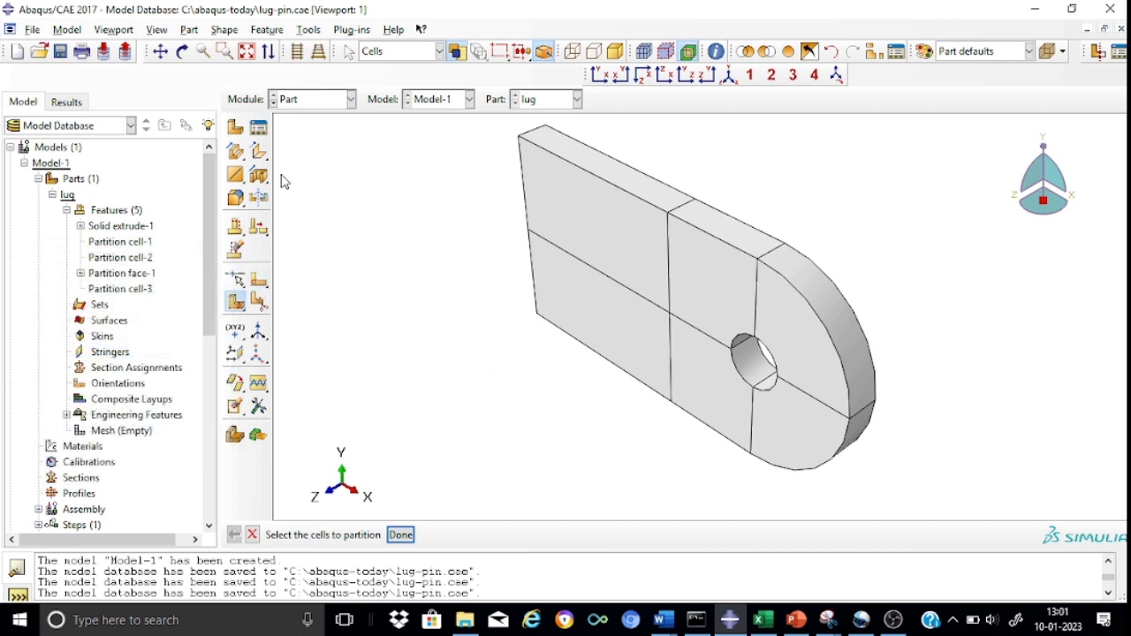
Create a 3D deformable solid extrusion part named pin with an approximate size of 100.
left_click(236, 130)
left_click(468, 136)
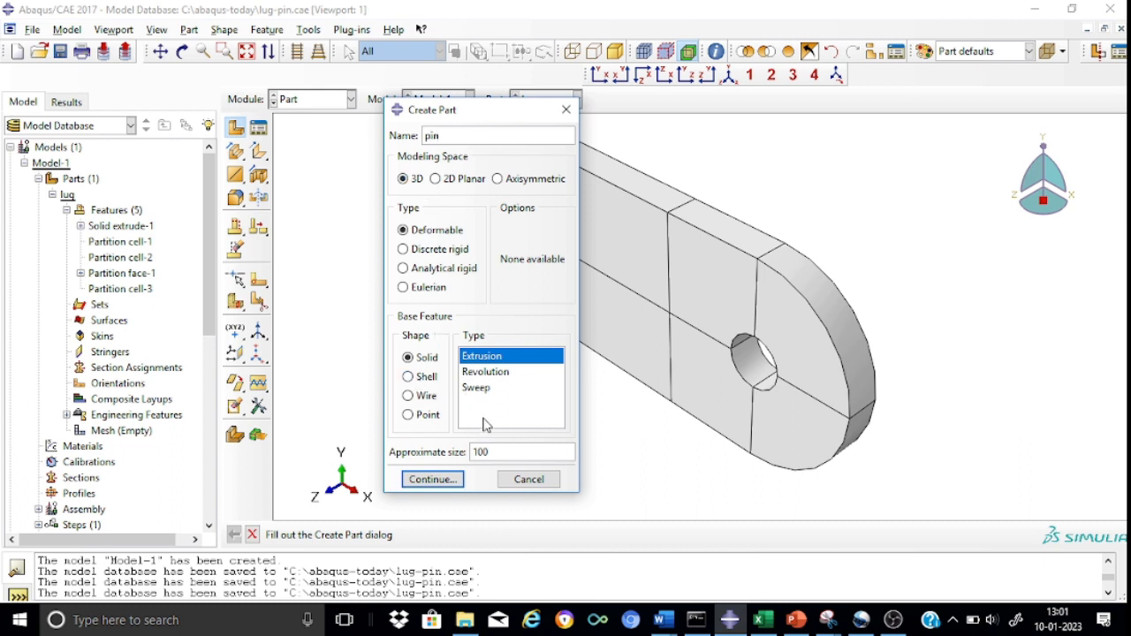
left_click(431, 479)
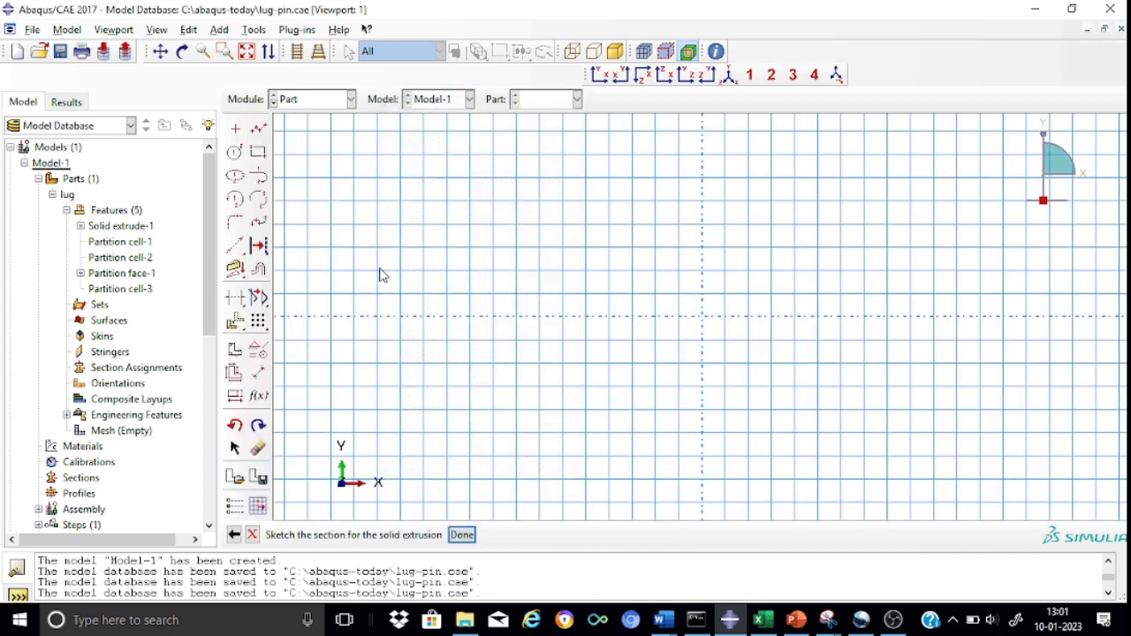
Sketch a circle centered at the origin with a radius of about 7.4.
left_click(235, 154)
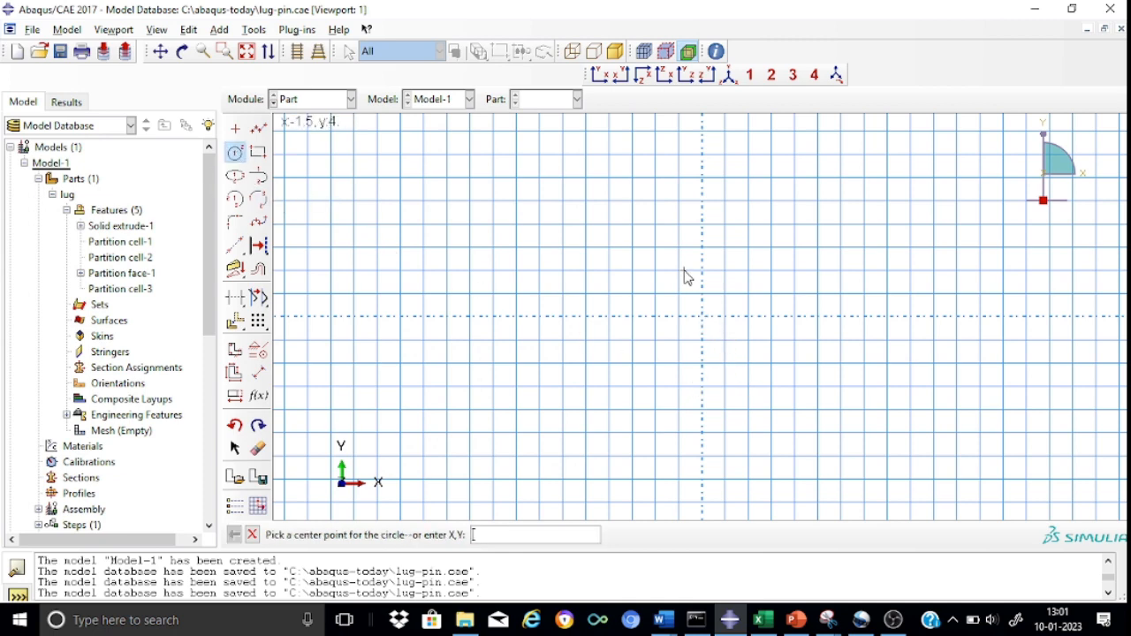
left_click(703, 317)
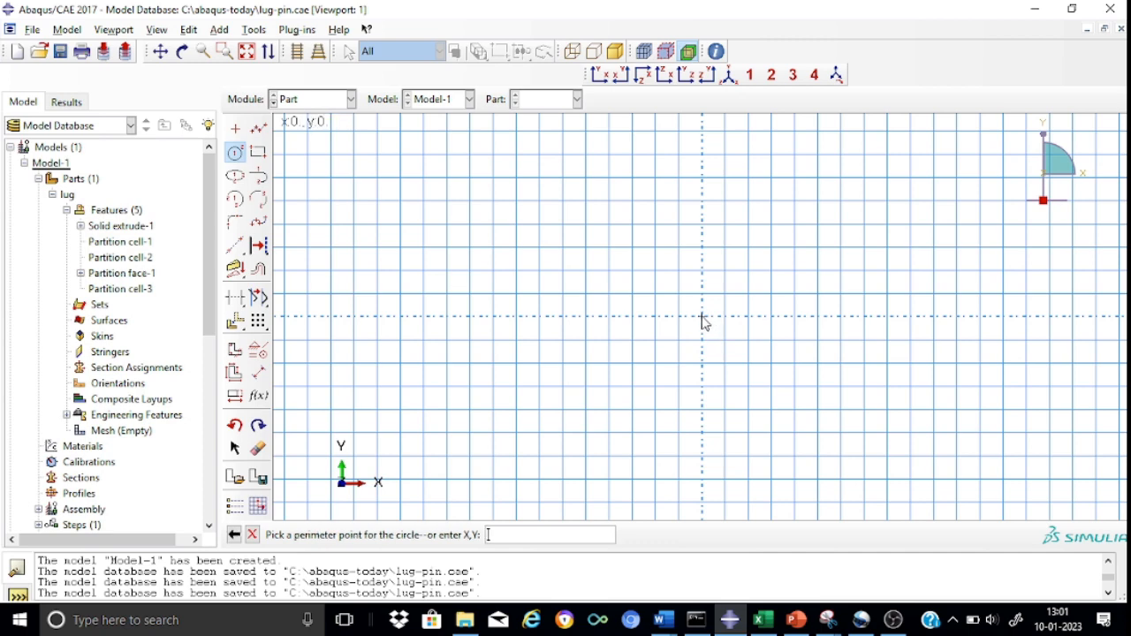
left_click(759, 383)
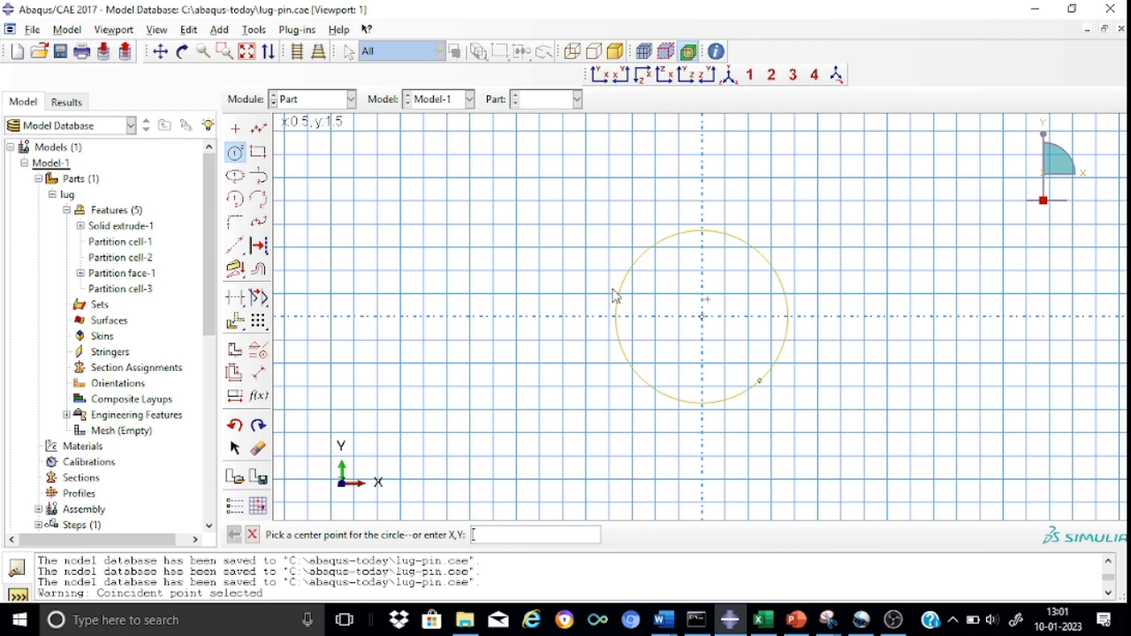
Set the circle's radius to 20 and extrude the section to a depth of 15.
left_click(258, 375)
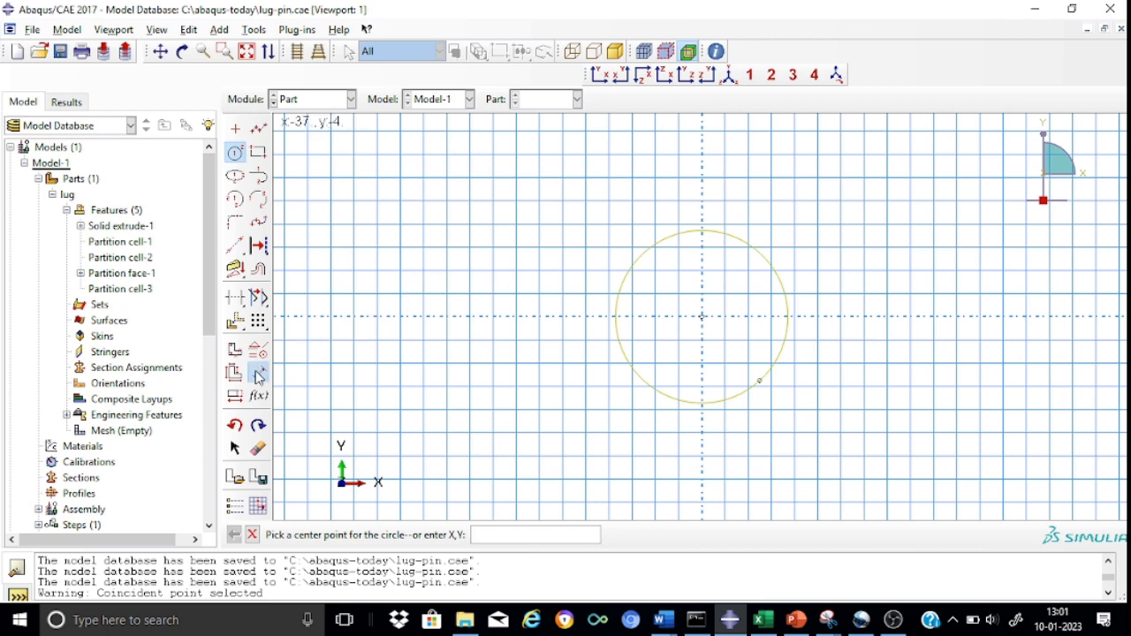
left_click(754, 254)
left_click(847, 190)
type("20")
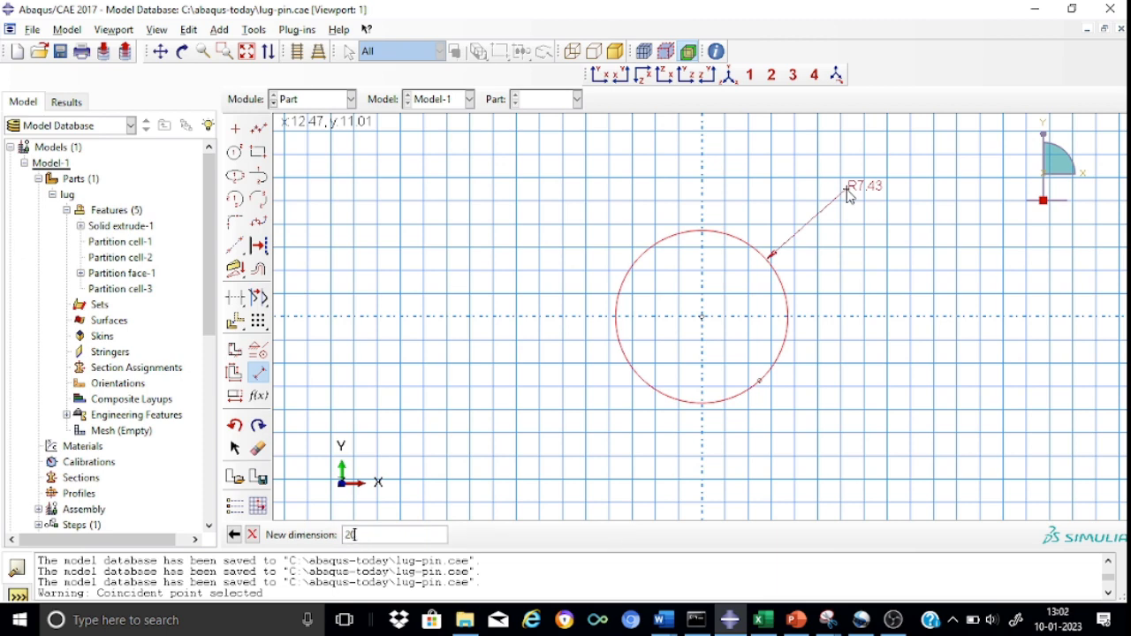
key("Return")
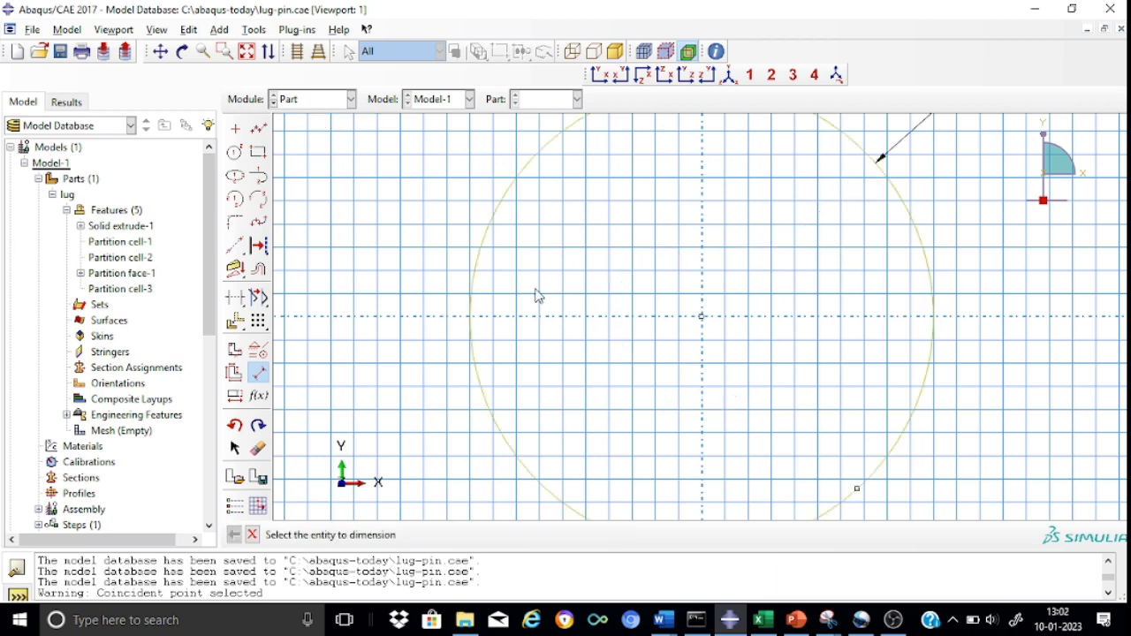
scroll(406, 263, "down", 2)
scroll(405, 263, "down", 1)
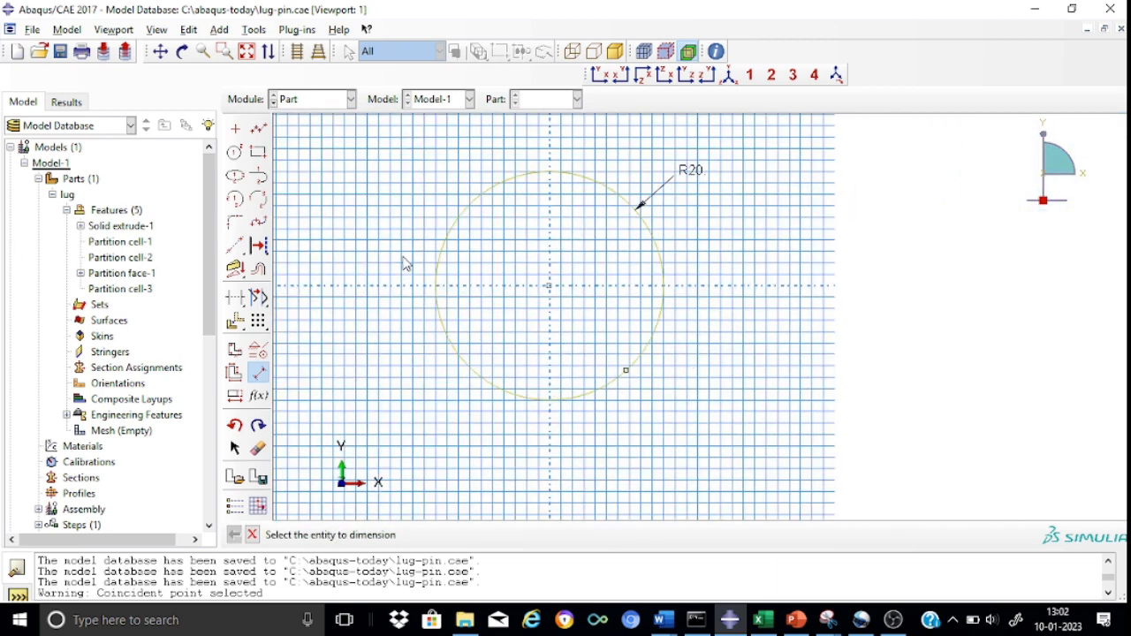
left_click(252, 535)
left_click(462, 536)
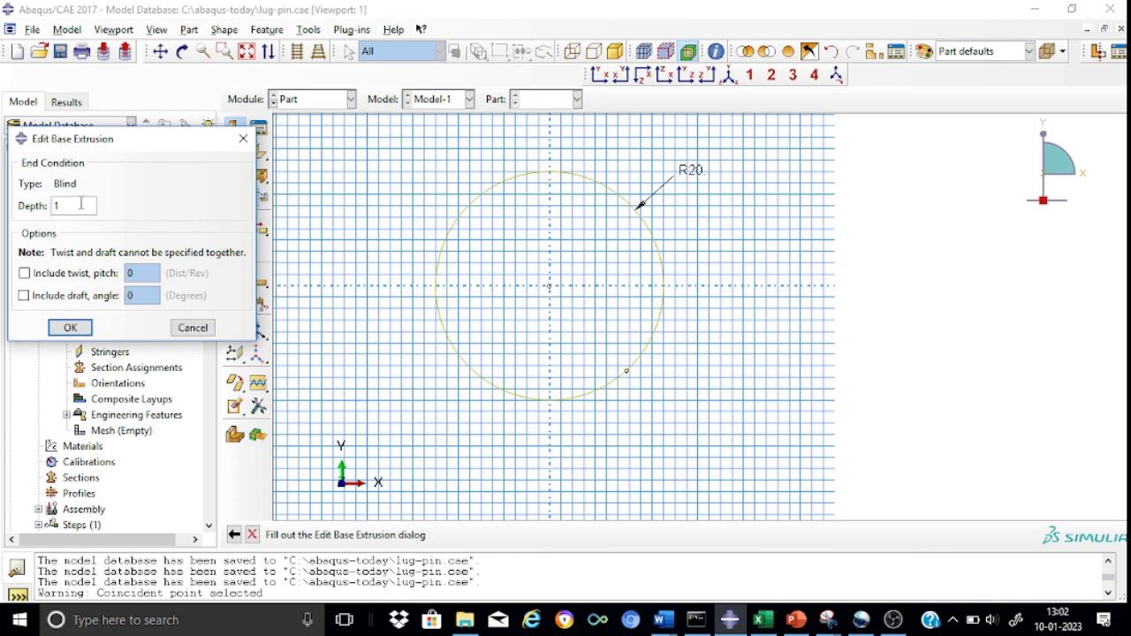
left_click(70, 327)
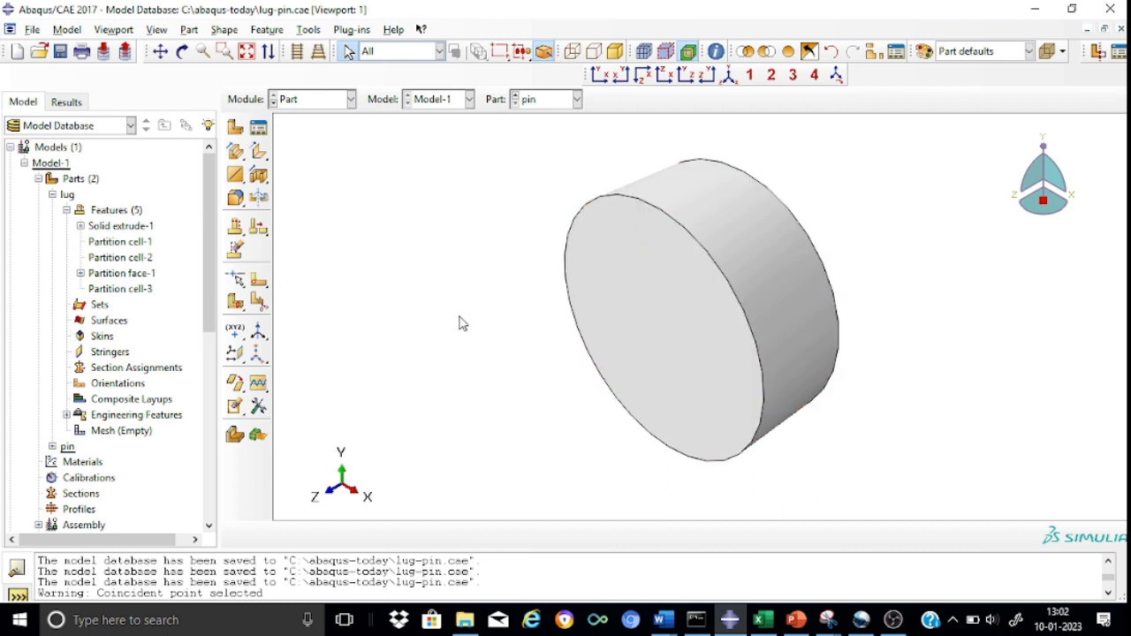
Start a solid extrusion on the pin's front face, oriented by its circular edge, and sketch a concentric circle of about 9.9 radius.
left_click(235, 154)
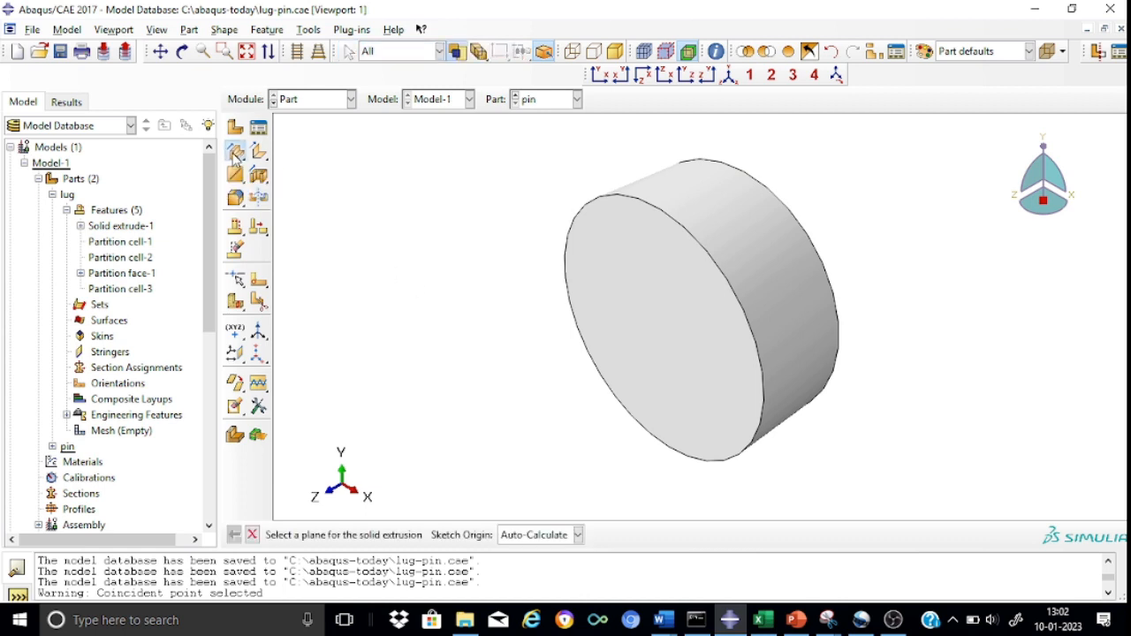
left_click(633, 361)
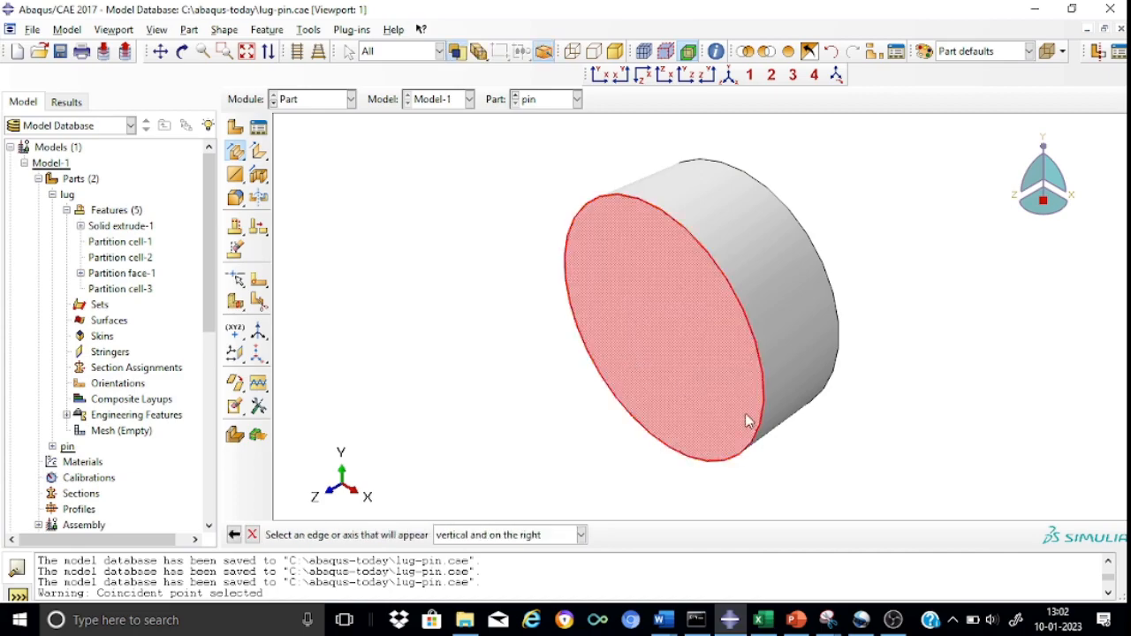
left_click(759, 423)
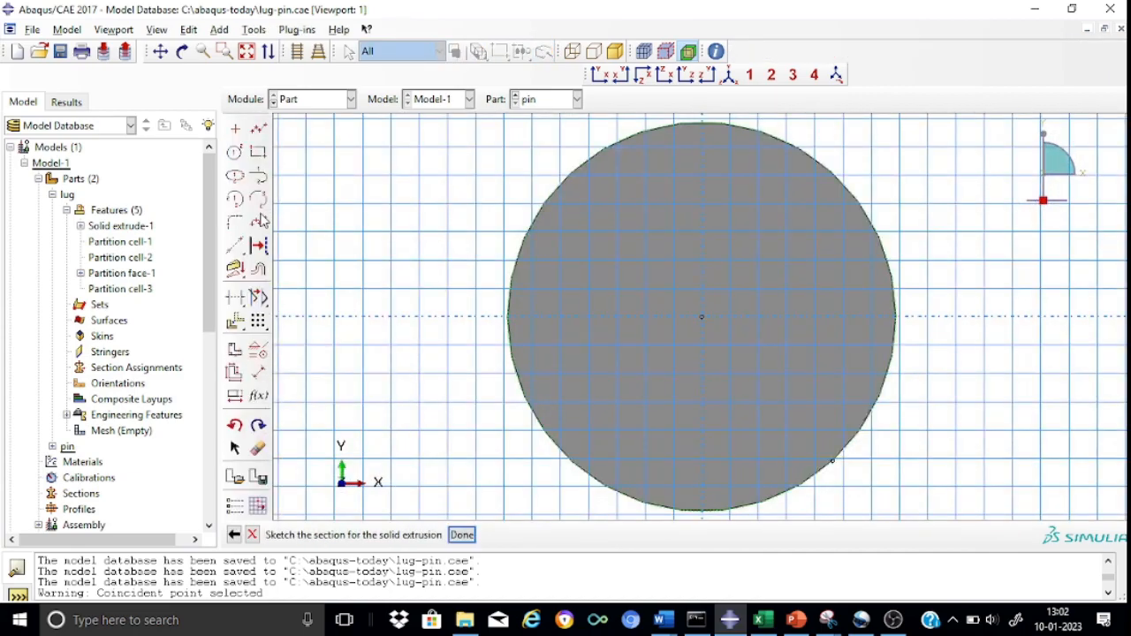
left_click(234, 155)
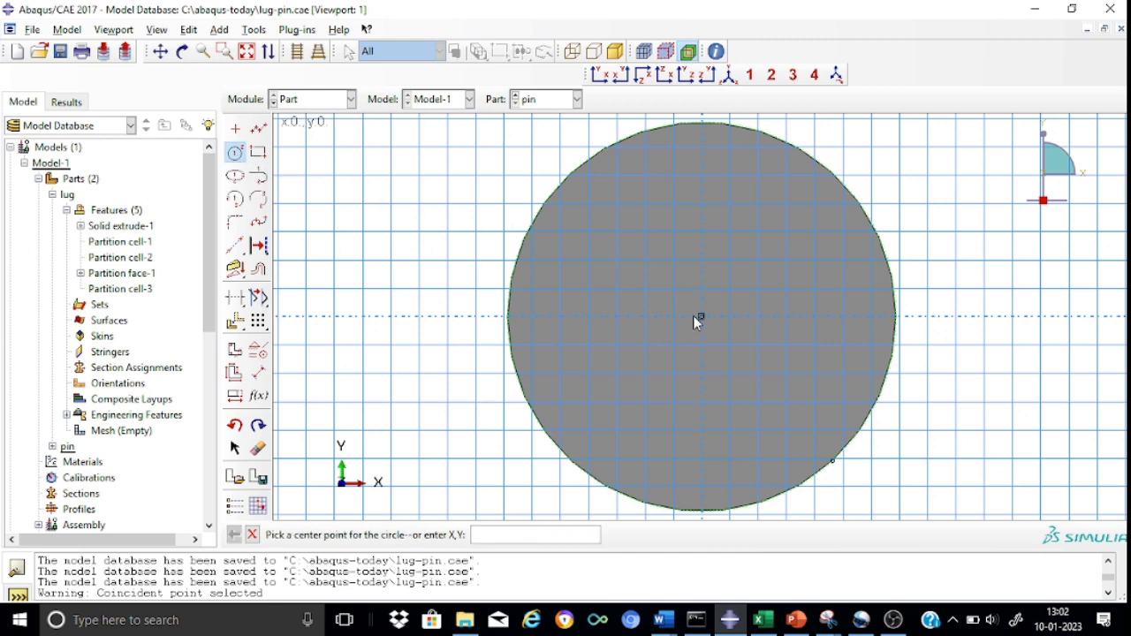
left_click(704, 317)
left_click(780, 373)
Set the inner circle's radius to 12 and finish the extrusion sketch.
left_click(259, 373)
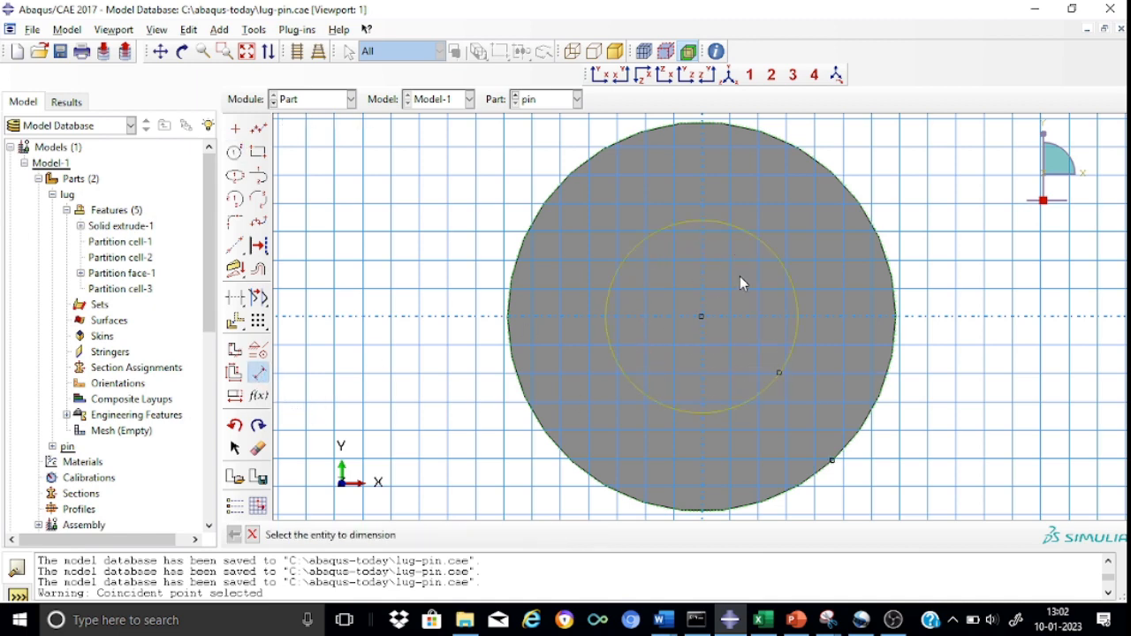
left_click(784, 271)
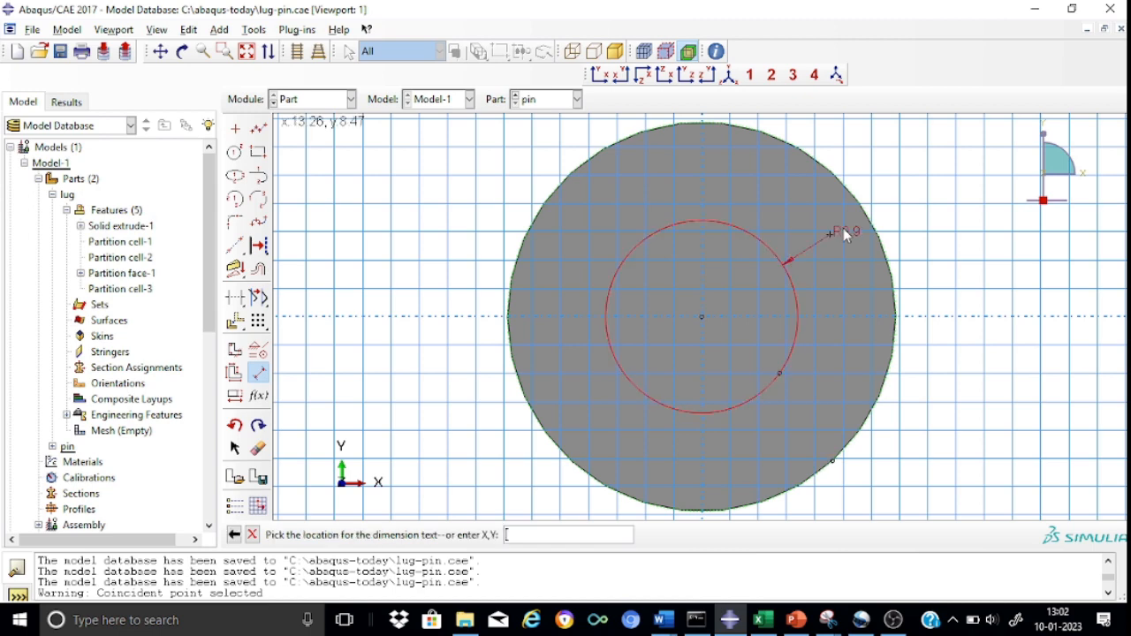
left_click(952, 180)
key("BackSpace")
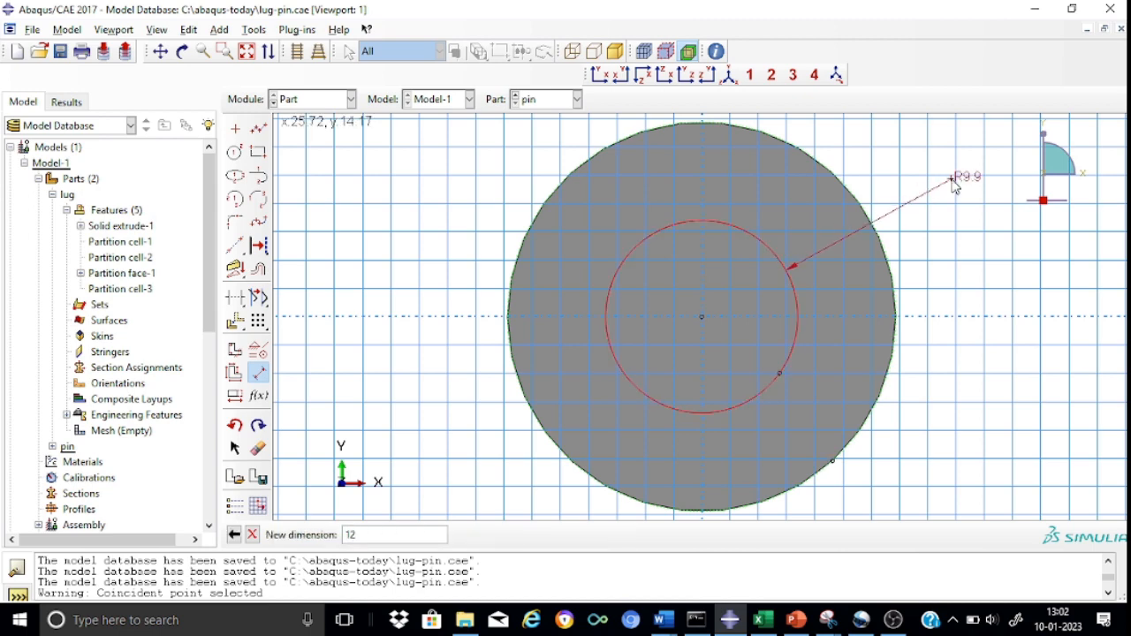
key("Return")
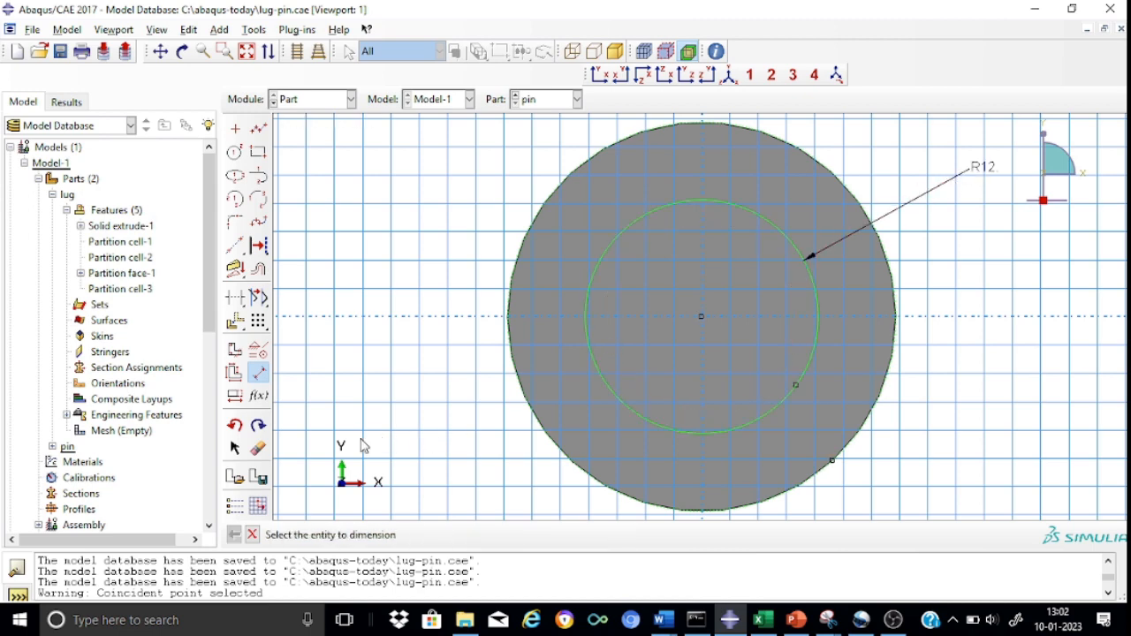
left_click(252, 535)
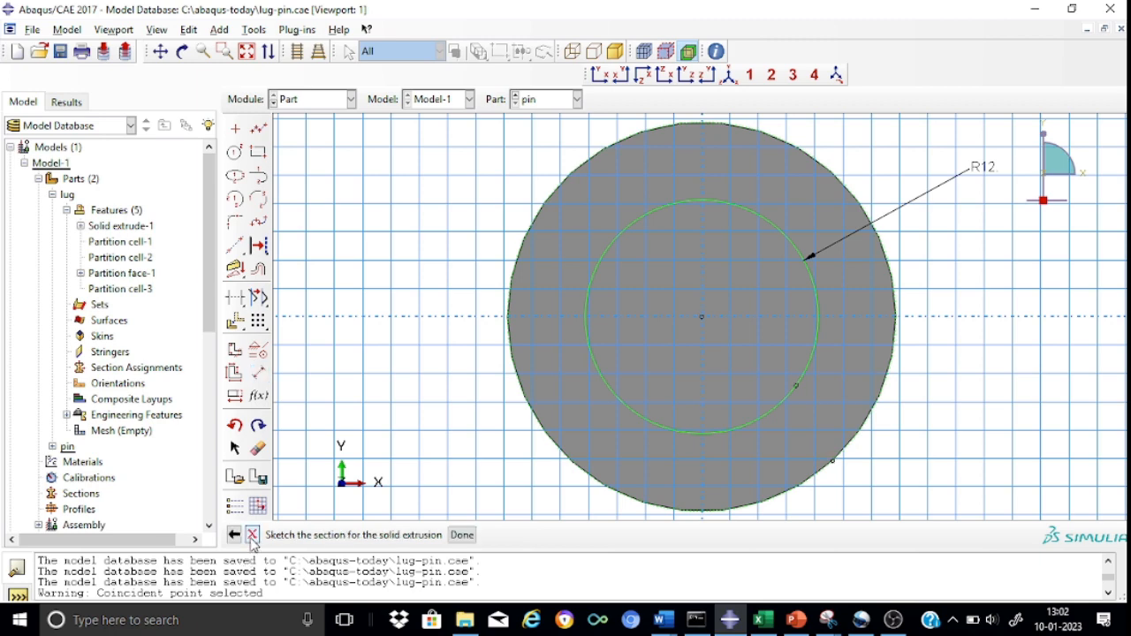
left_click(466, 537)
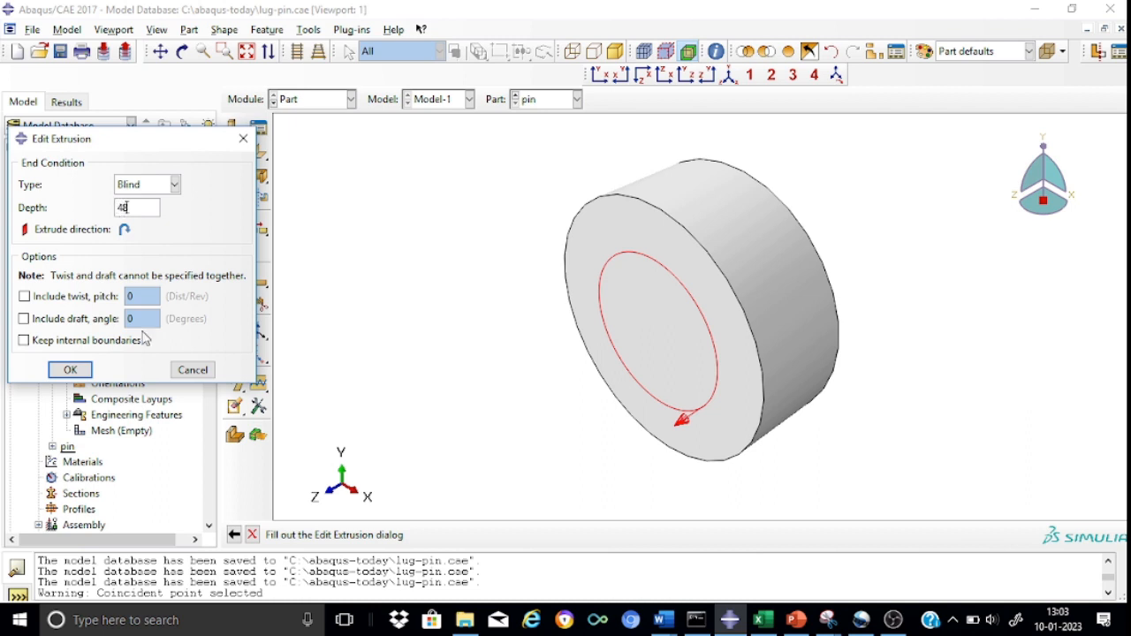
Extrude the inner circle section to a depth of 48 to form the pin shaft.
left_click(71, 369)
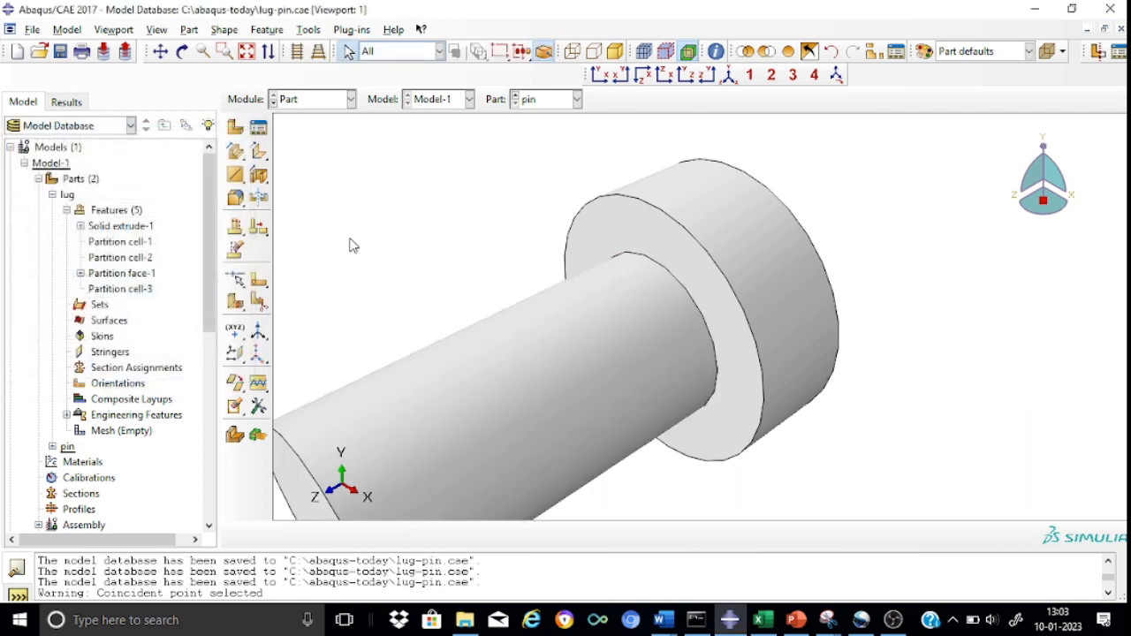
scroll(405, 175, "up", 2)
scroll(405, 175, "down", 3)
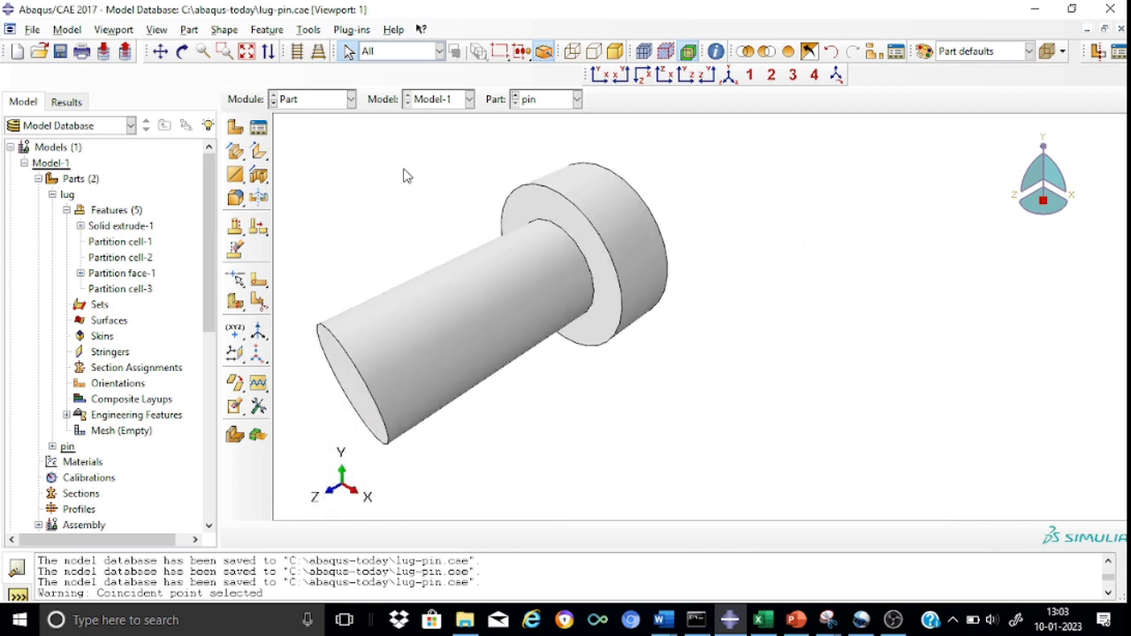
left_click(162, 55)
left_click_drag(398, 221, 601, 243)
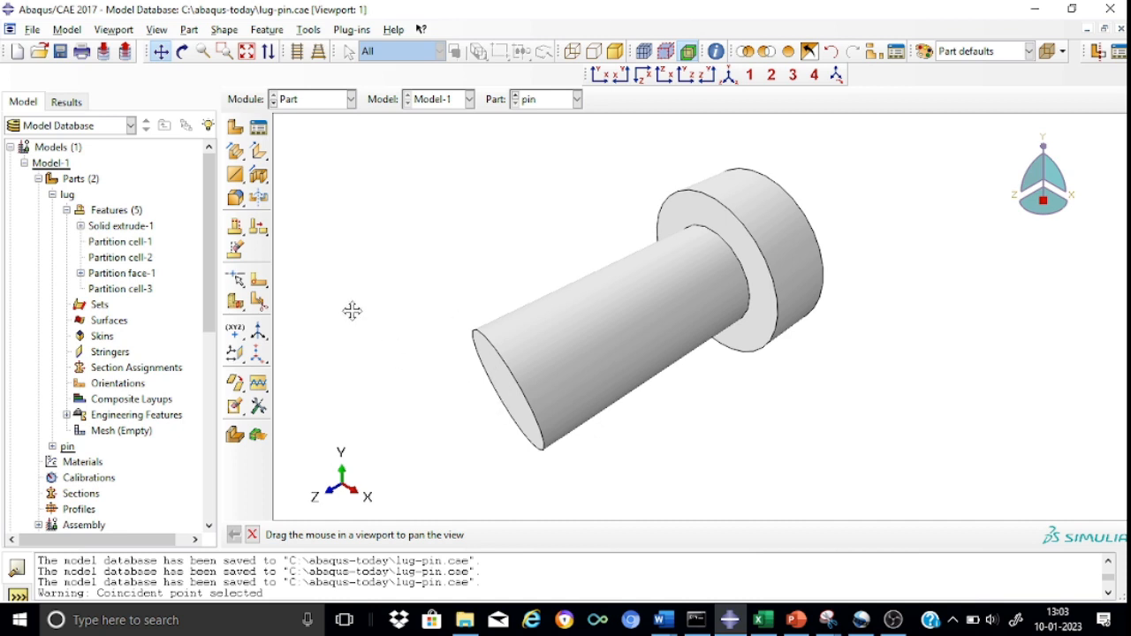
Start a solid extrusion on the shaft's free end face, oriented by its circular edge, and sketch a concentric circle of about 16.2 radius.
left_click(235, 151)
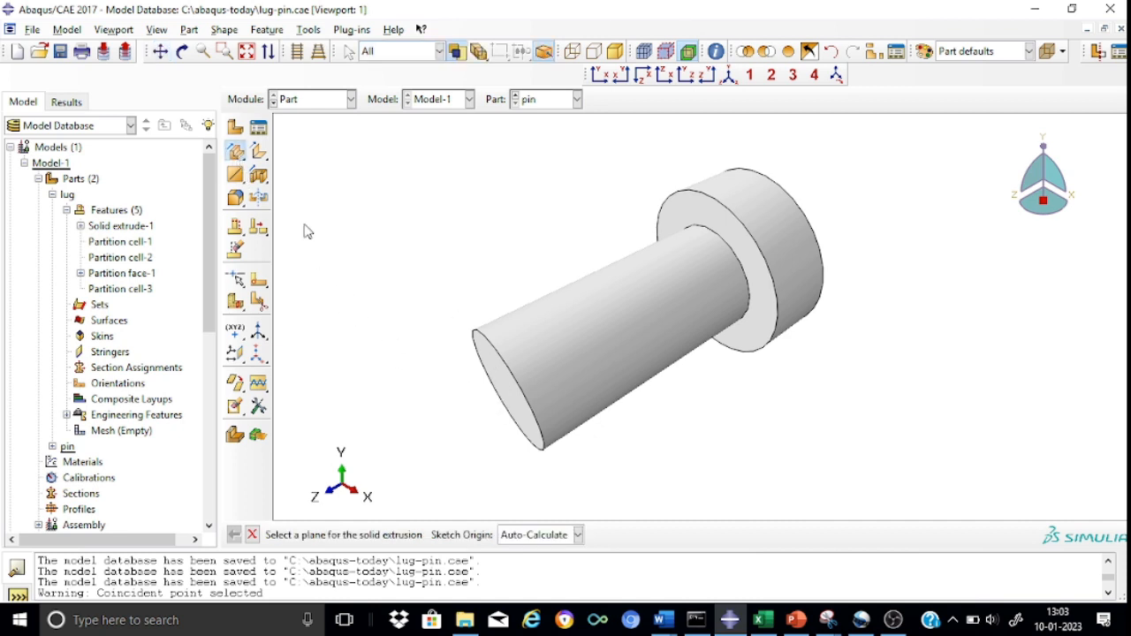
left_click(505, 388)
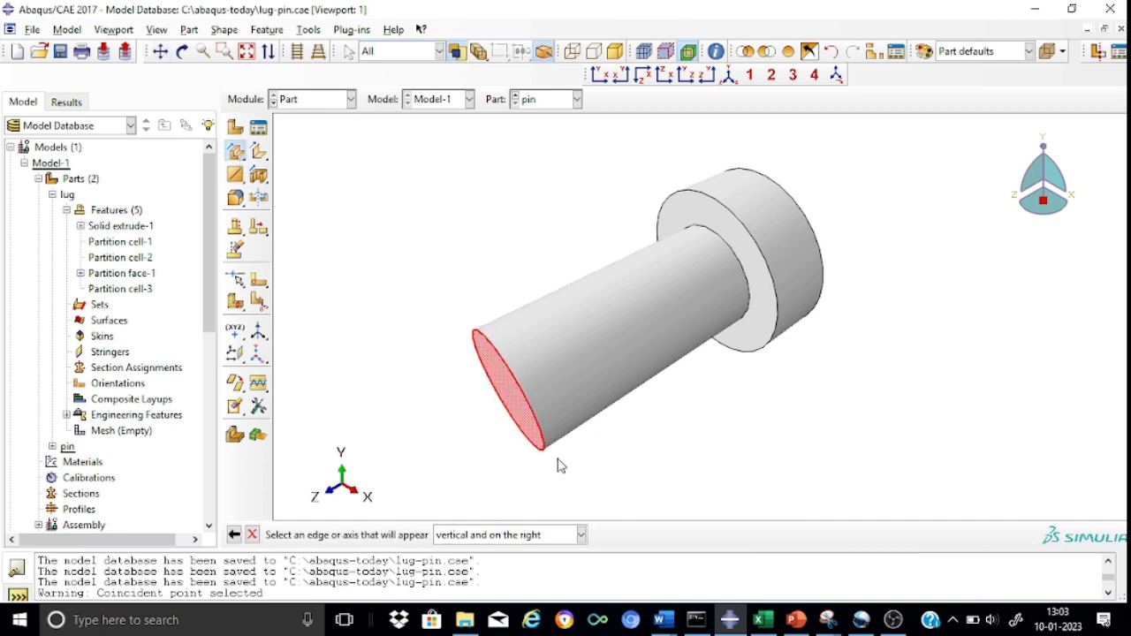
left_click(545, 453)
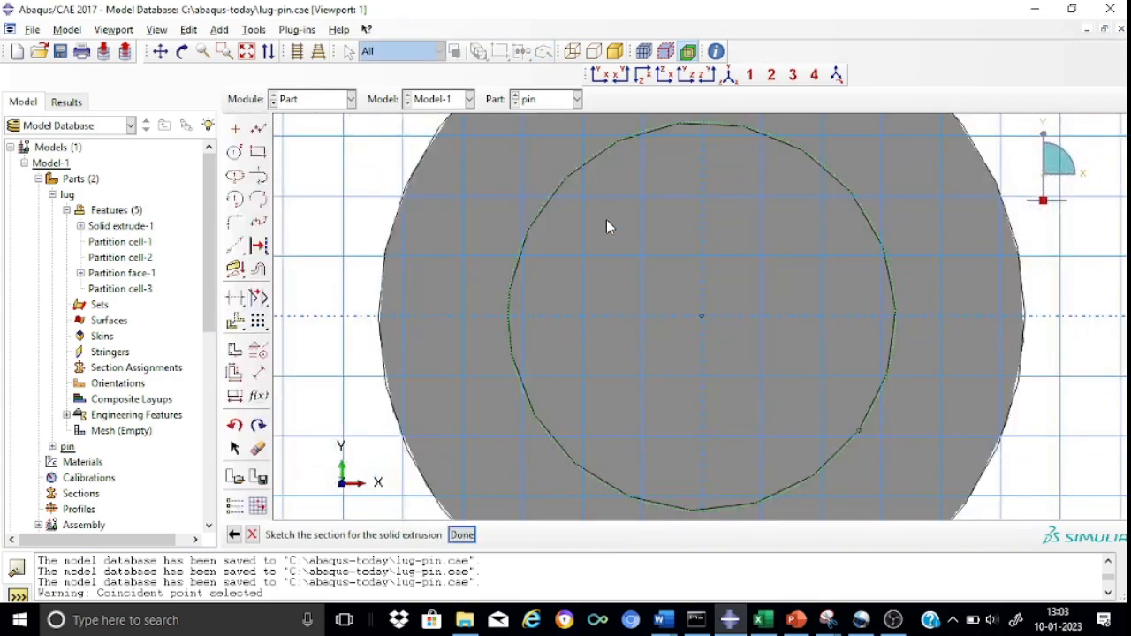
scroll(606, 227, "down", 3)
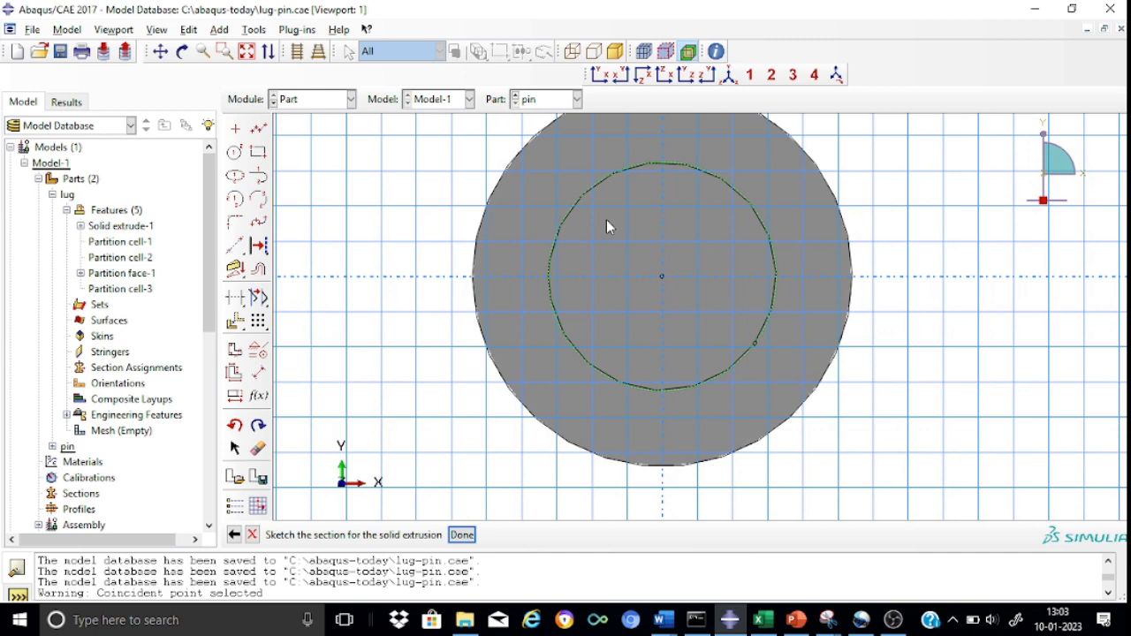
scroll(606, 227, "down", 2)
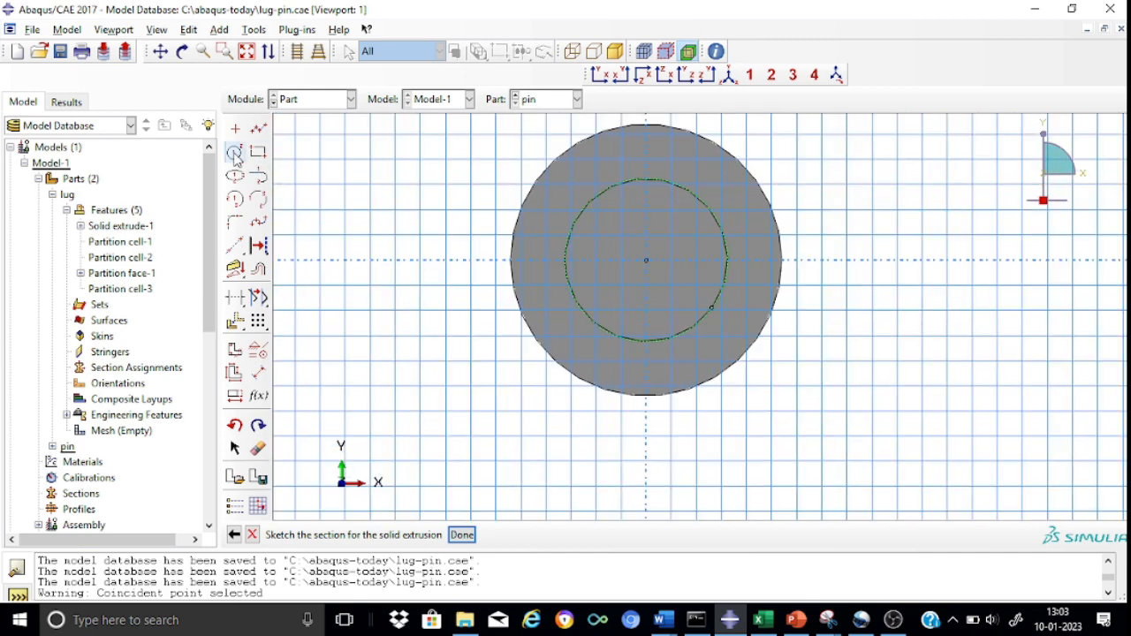
left_click(235, 153)
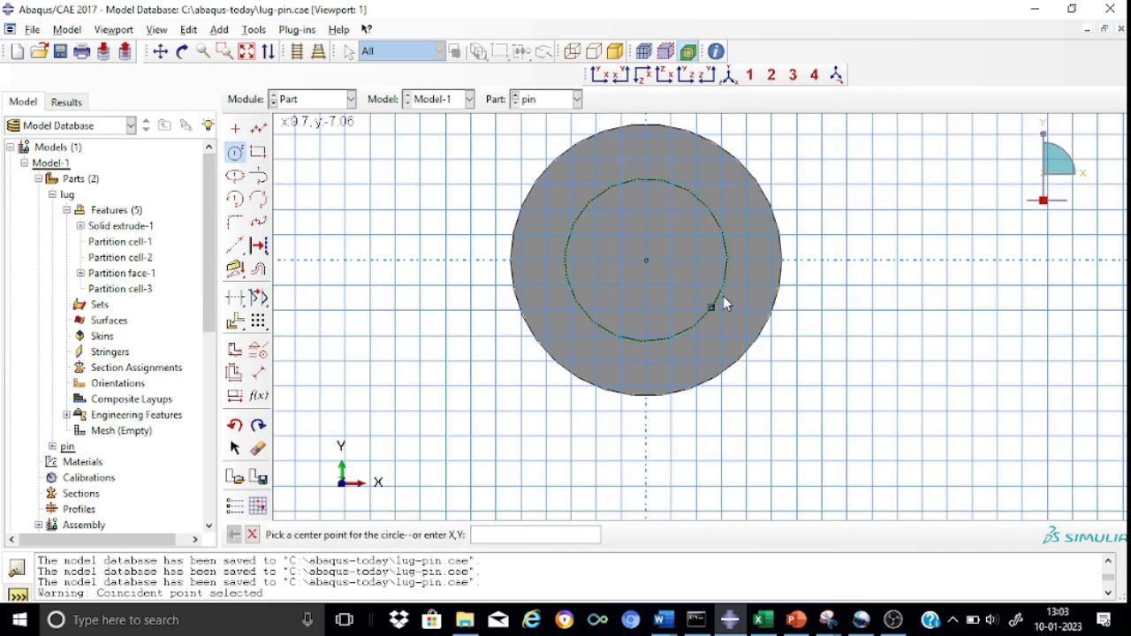
left_click(644, 259)
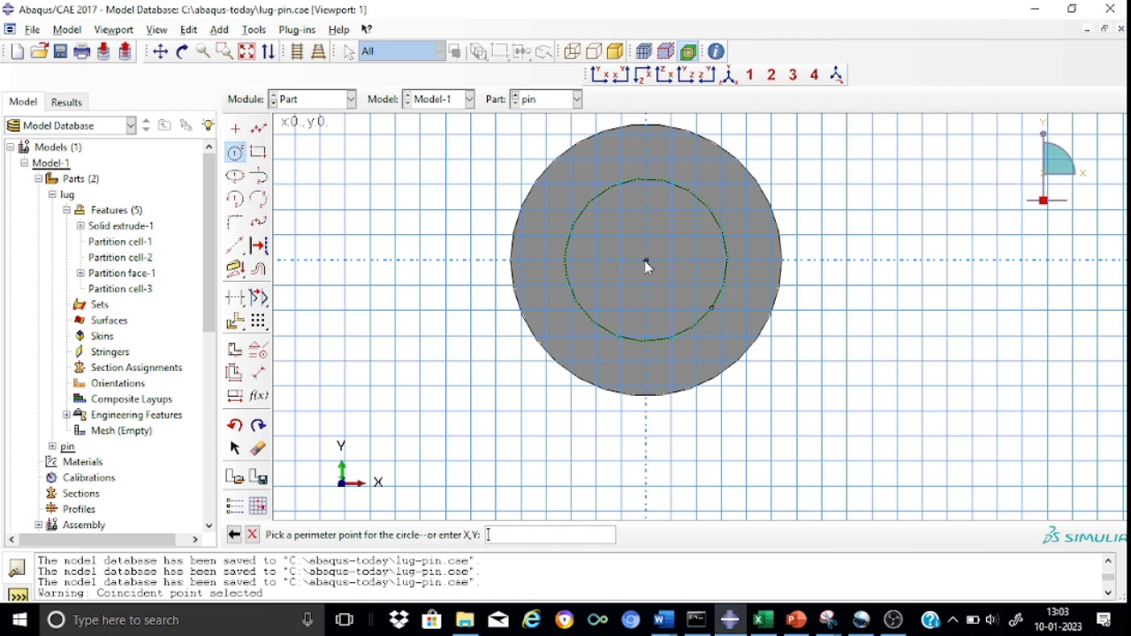
left_click(742, 319)
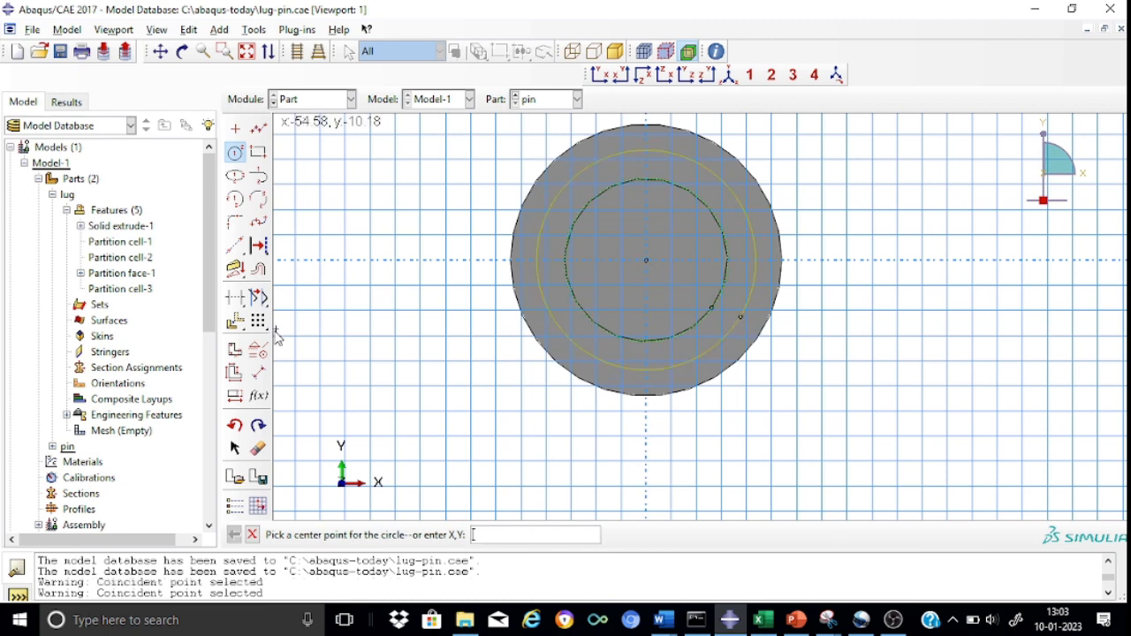
Set the new outer circle's radius to 20 and extrude it to a depth of 15 as the pin's second head.
left_click(259, 376)
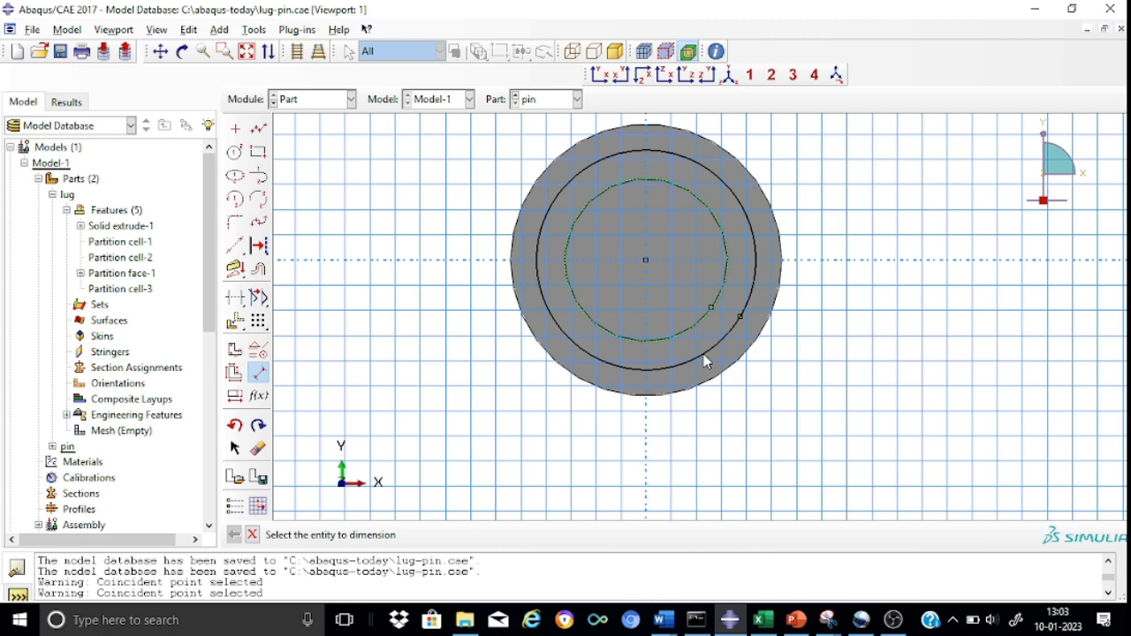
left_click(749, 225)
left_click(906, 166)
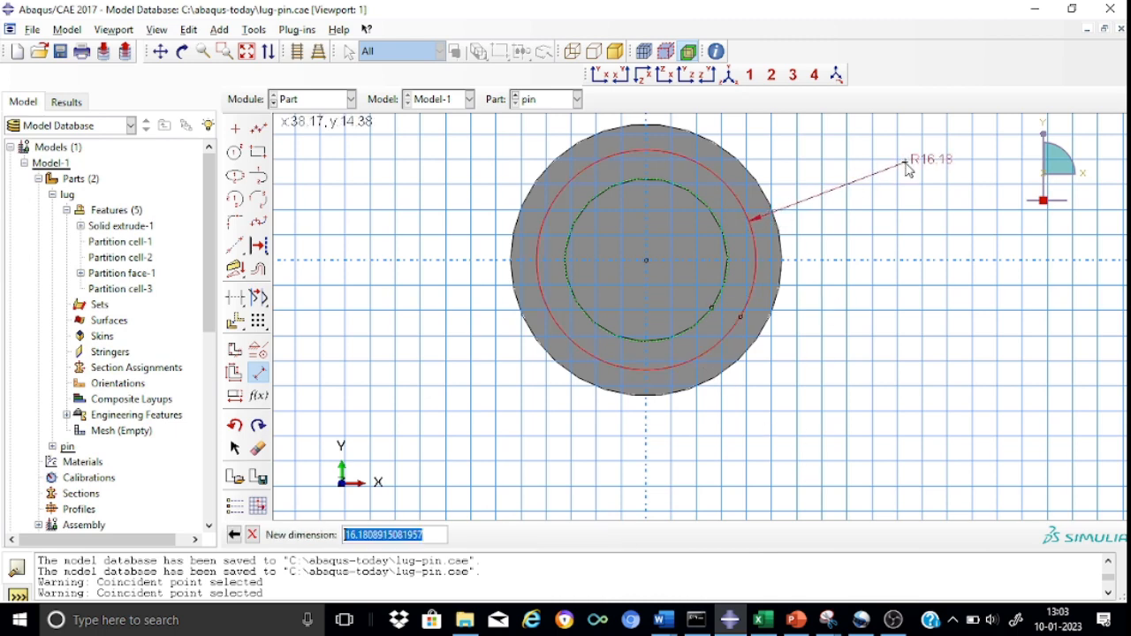
type("20")
key("Return")
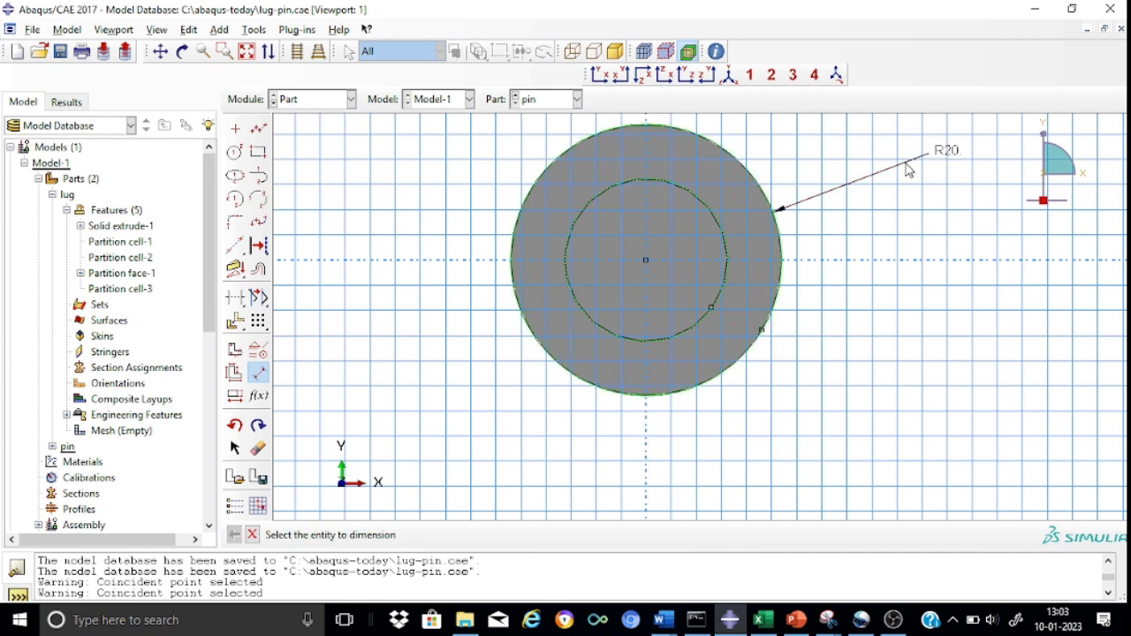
left_click(252, 535)
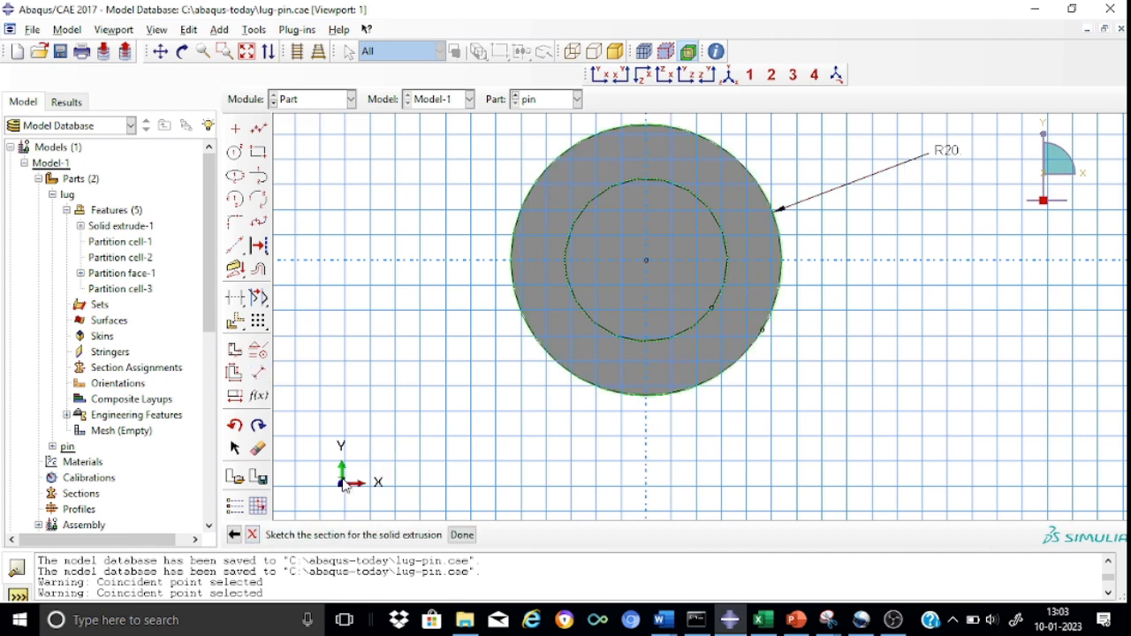
left_click(463, 537)
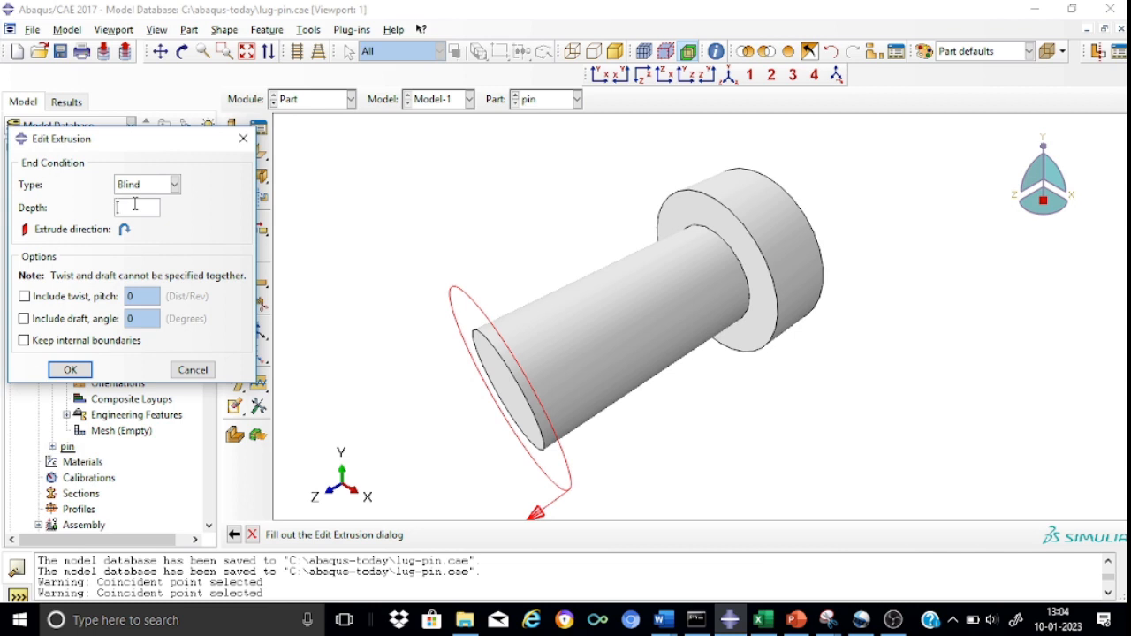
left_click(66, 373)
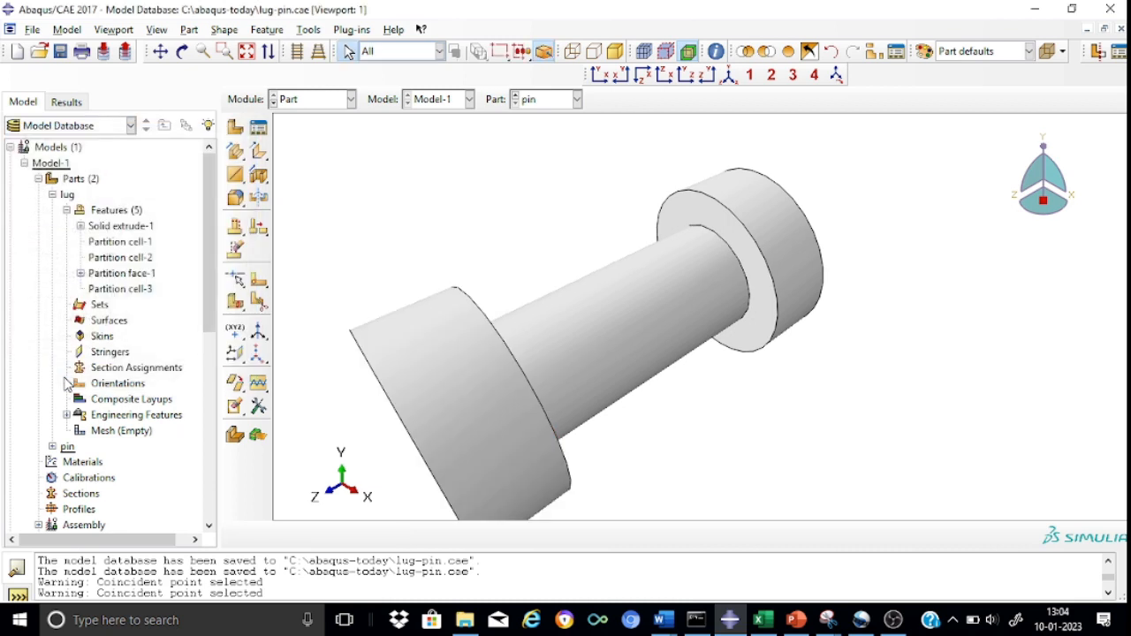
left_click(836, 76)
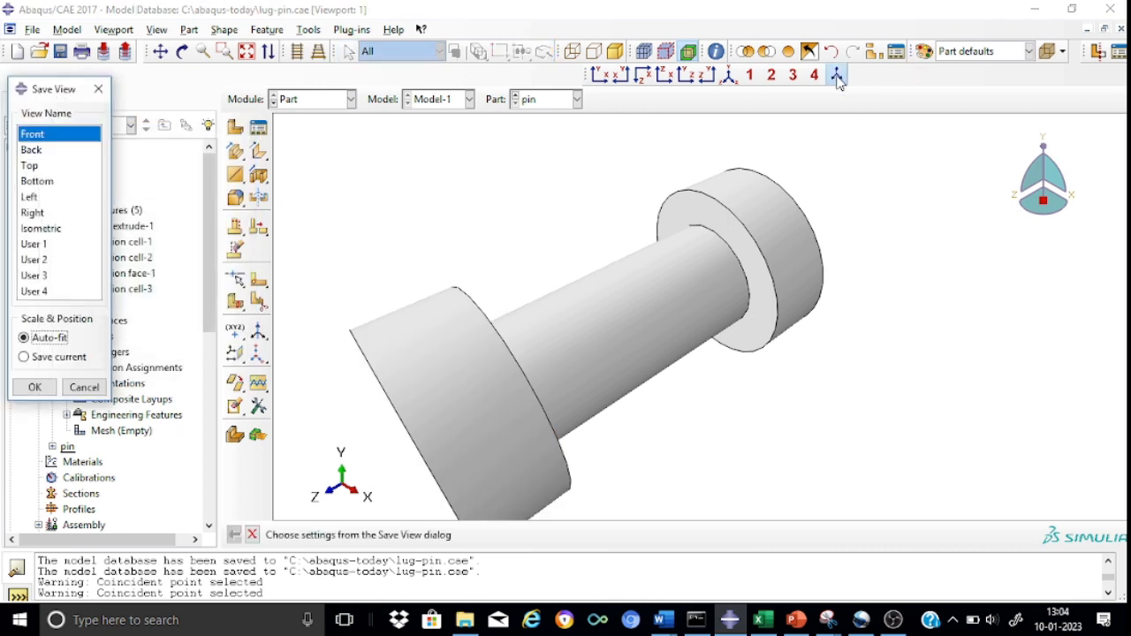
left_click(731, 76)
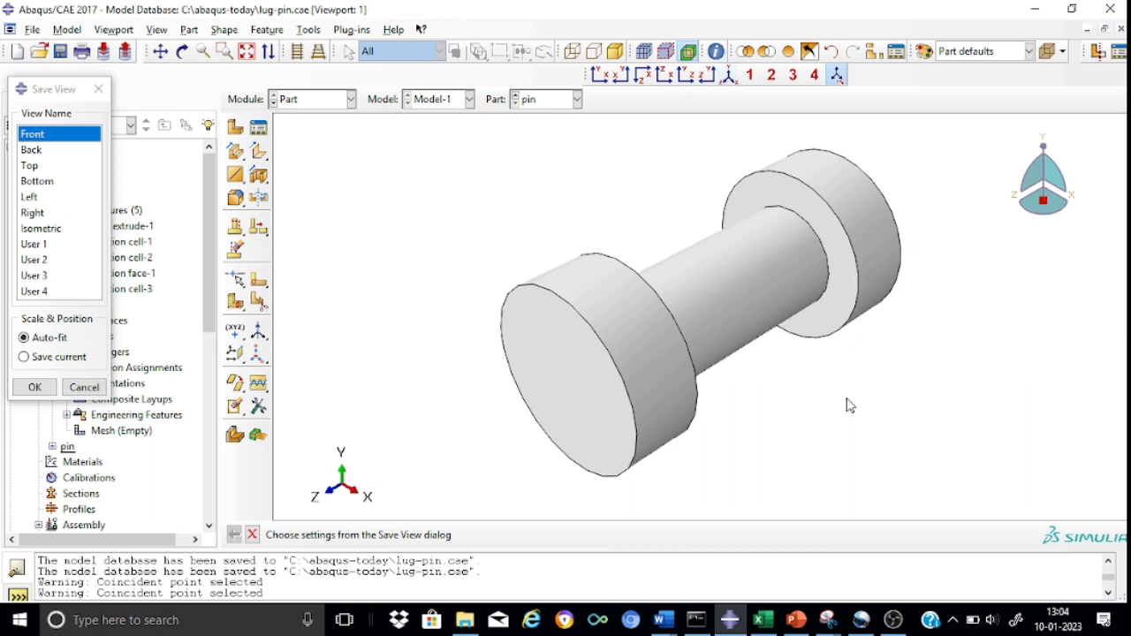
left_click(99, 90)
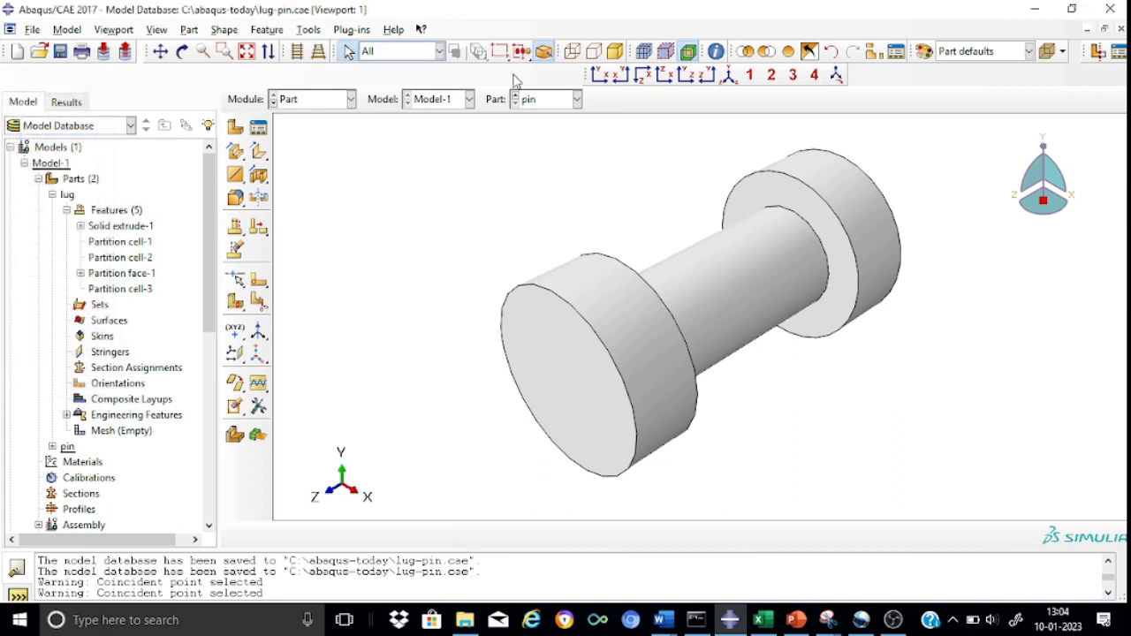
Start a sketched face partition on the pin head's circular front face, using its circular edge as the vertical reference on the right.
left_click(598, 75)
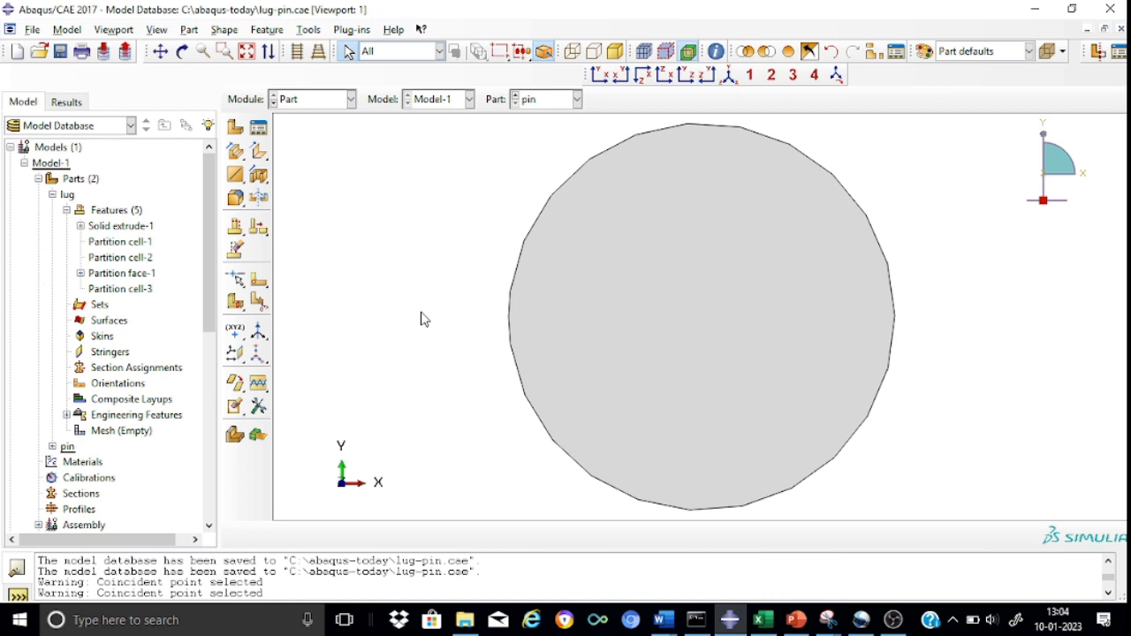
left_click(238, 308)
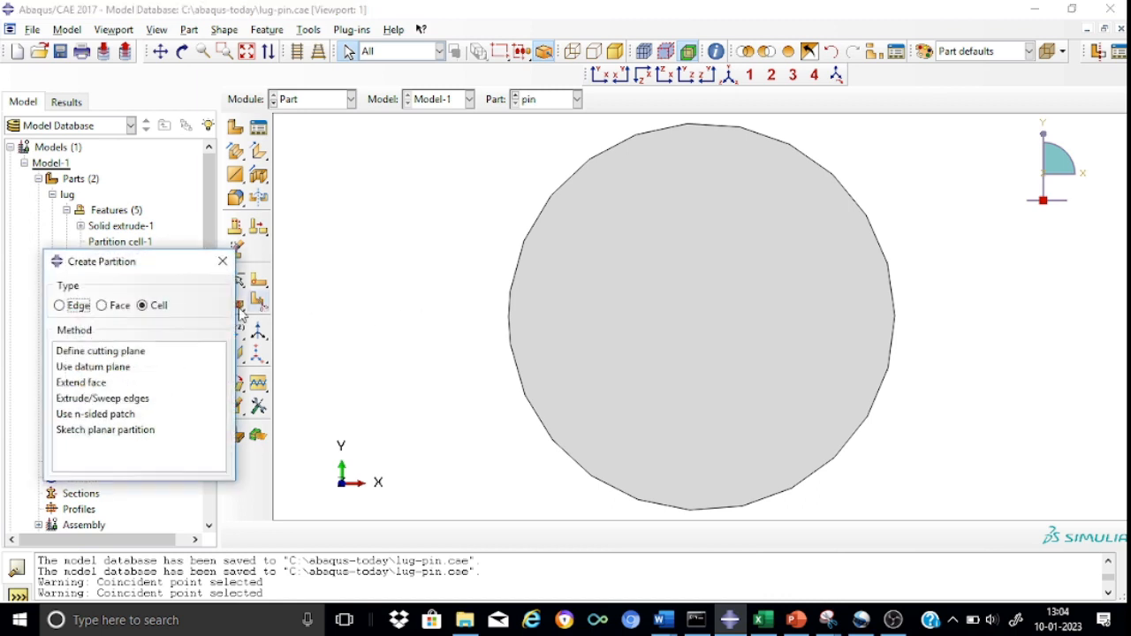
left_click(116, 305)
left_click(85, 353)
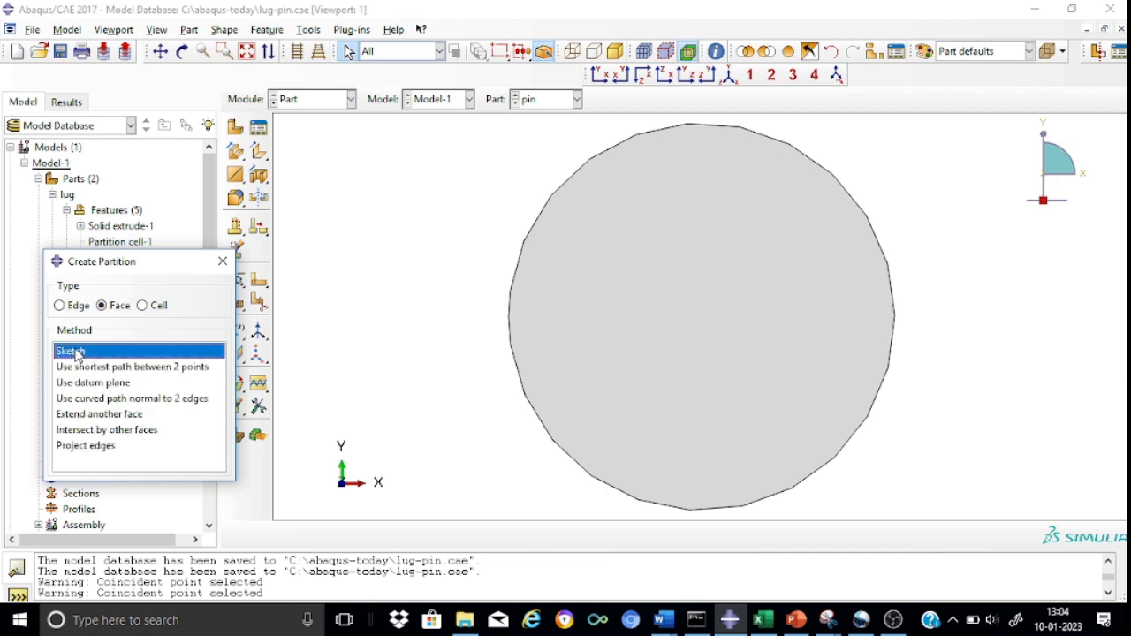
left_click(680, 345)
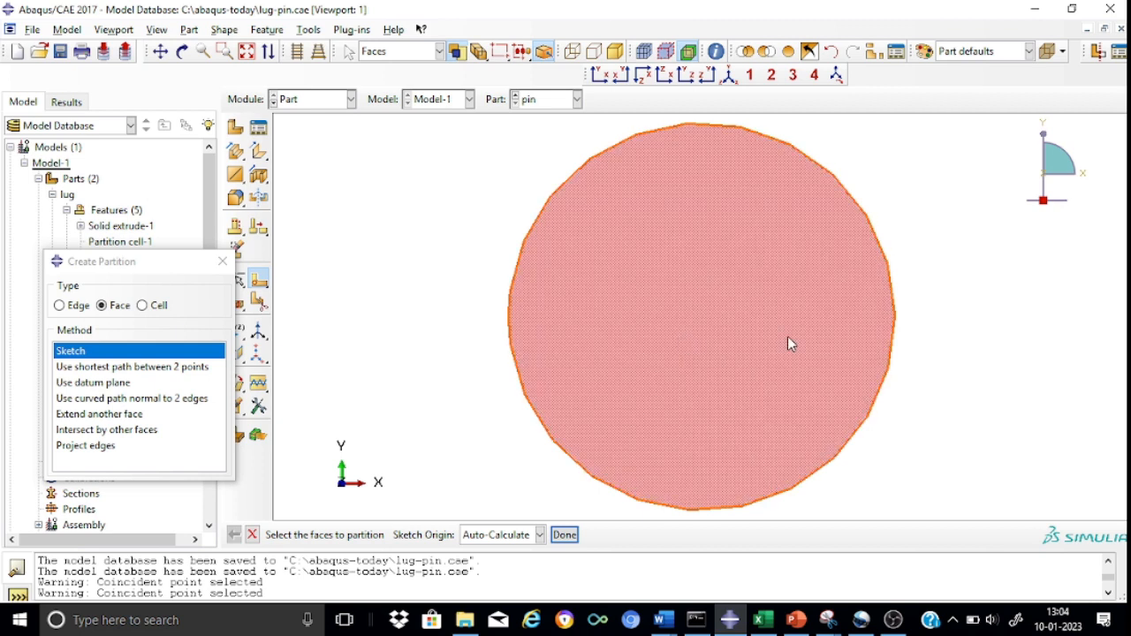
left_click(563, 534)
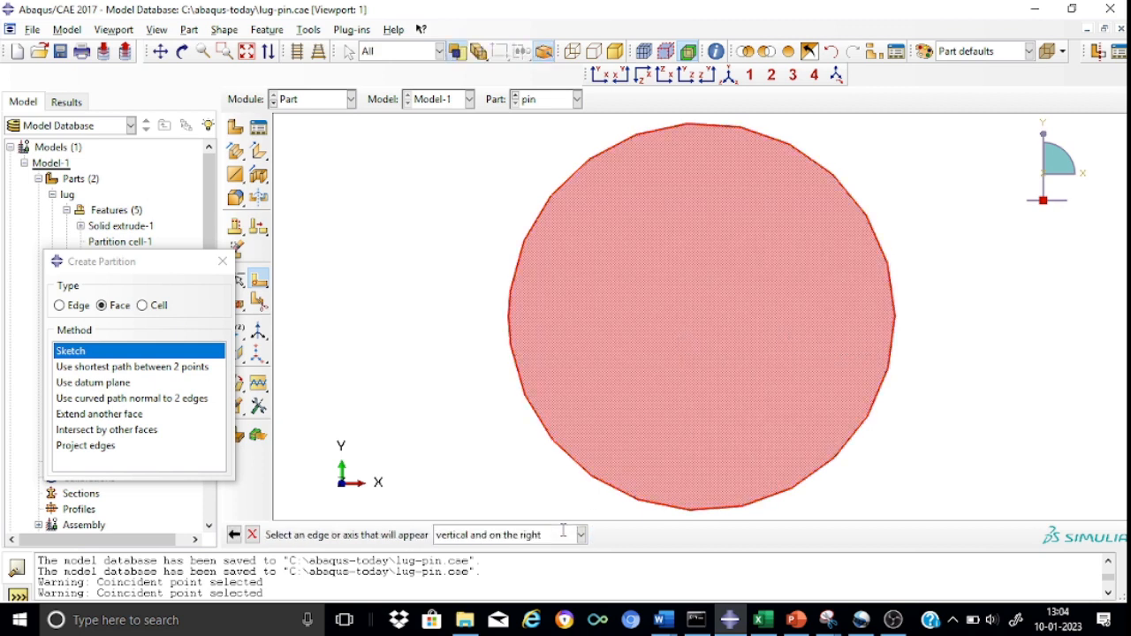
left_click(894, 324)
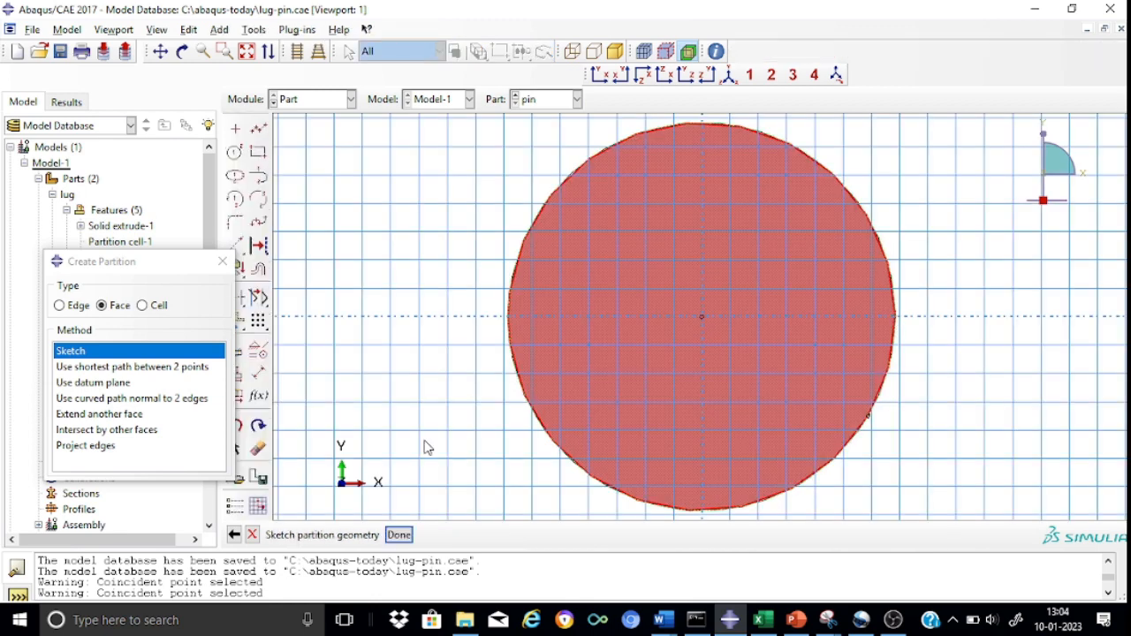
Sketch a horizontal line through the face's center, starting at about x -24.1 and ending beyond the opposite edge.
left_click(258, 130)
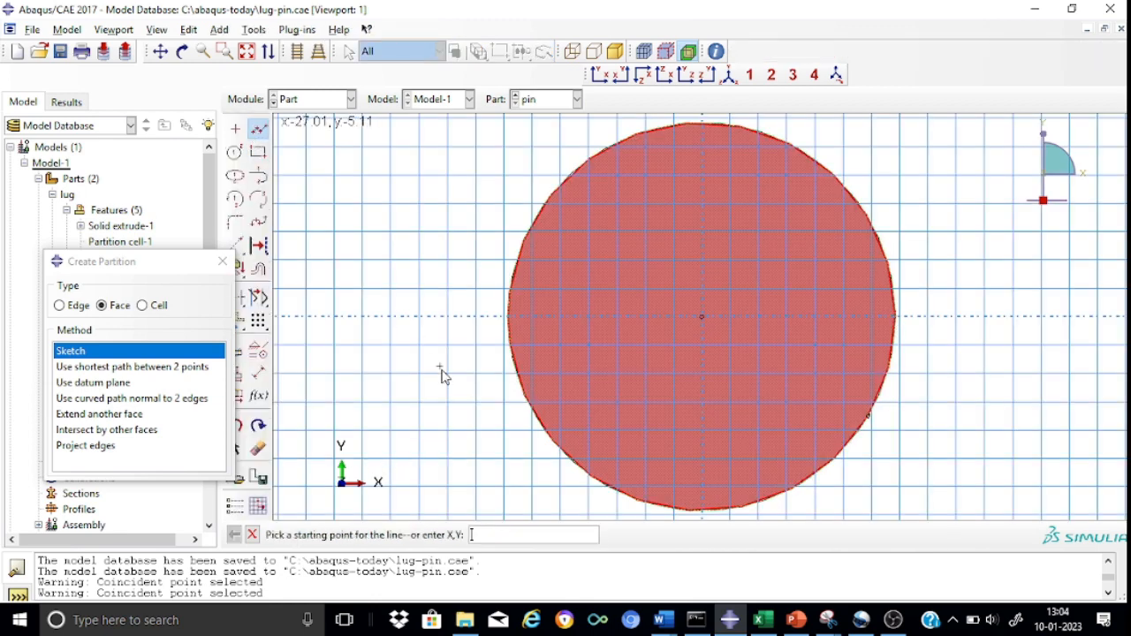
left_click(468, 327)
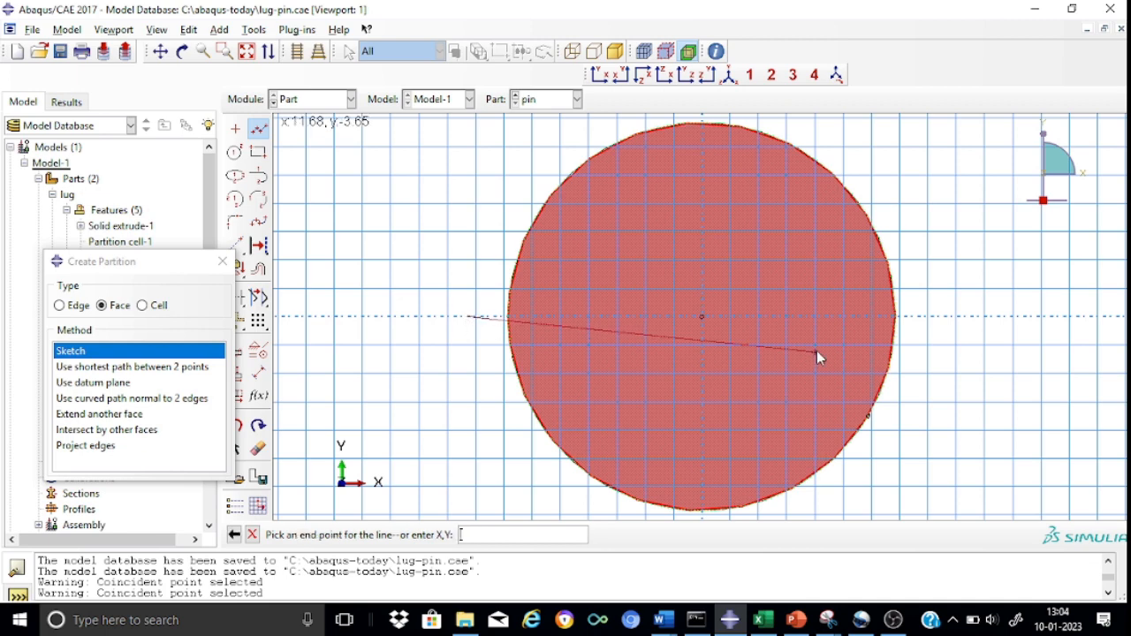
left_click(942, 318)
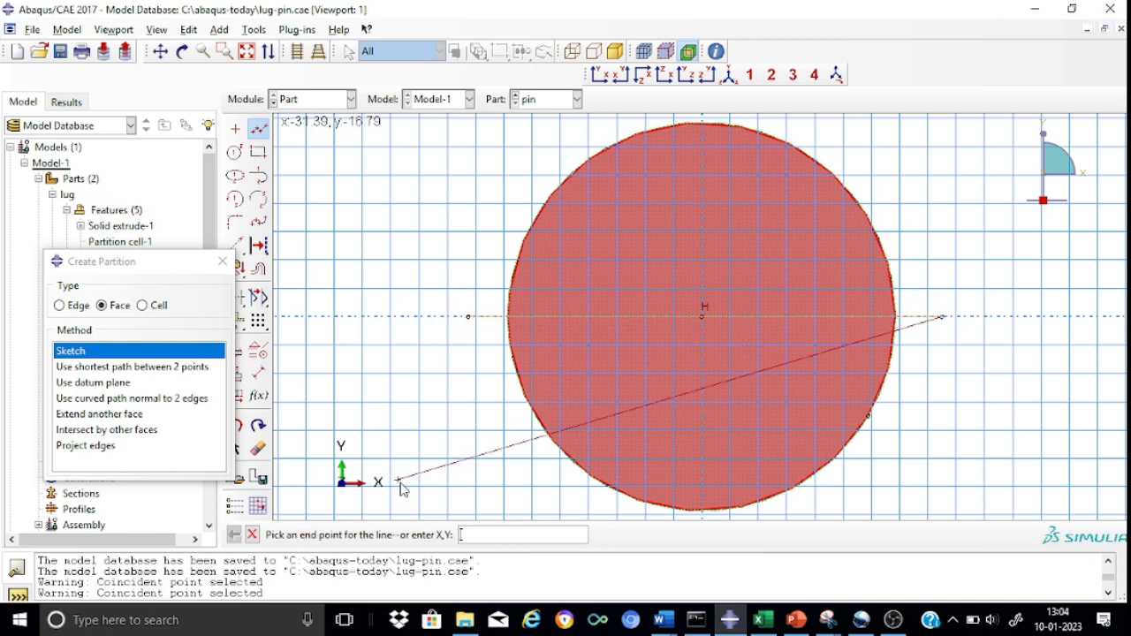
key("Escape")
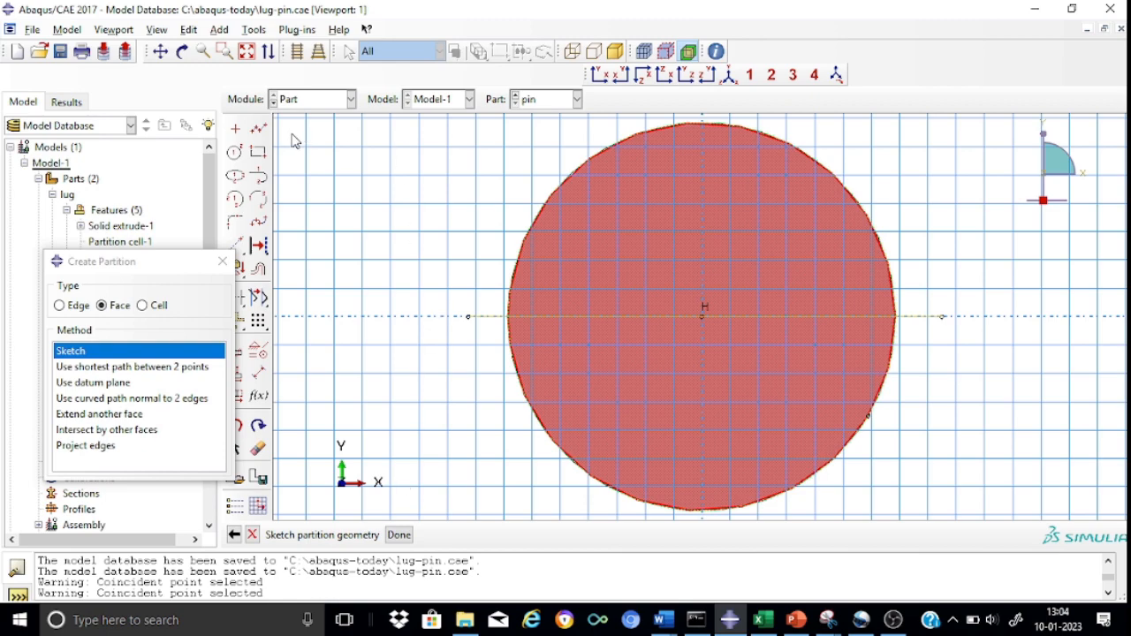
Sketch a vertical line through the face's center from about y 24.1 to y -27, extending past both edges.
left_click(258, 131)
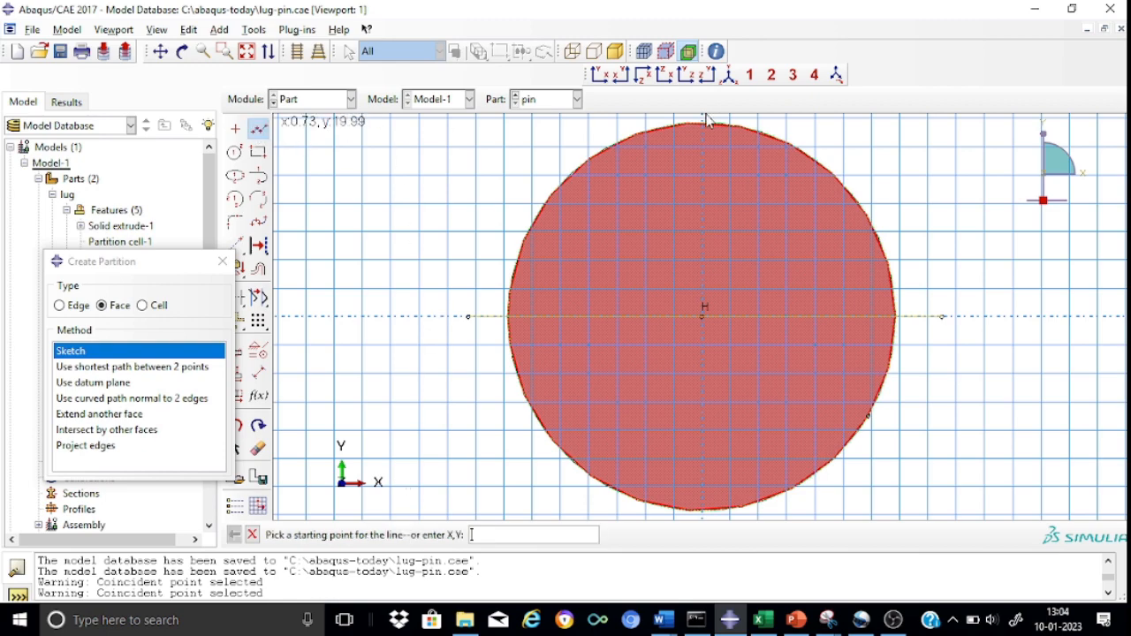
scroll(902, 182, "up", 1)
scroll(906, 183, "down", 3)
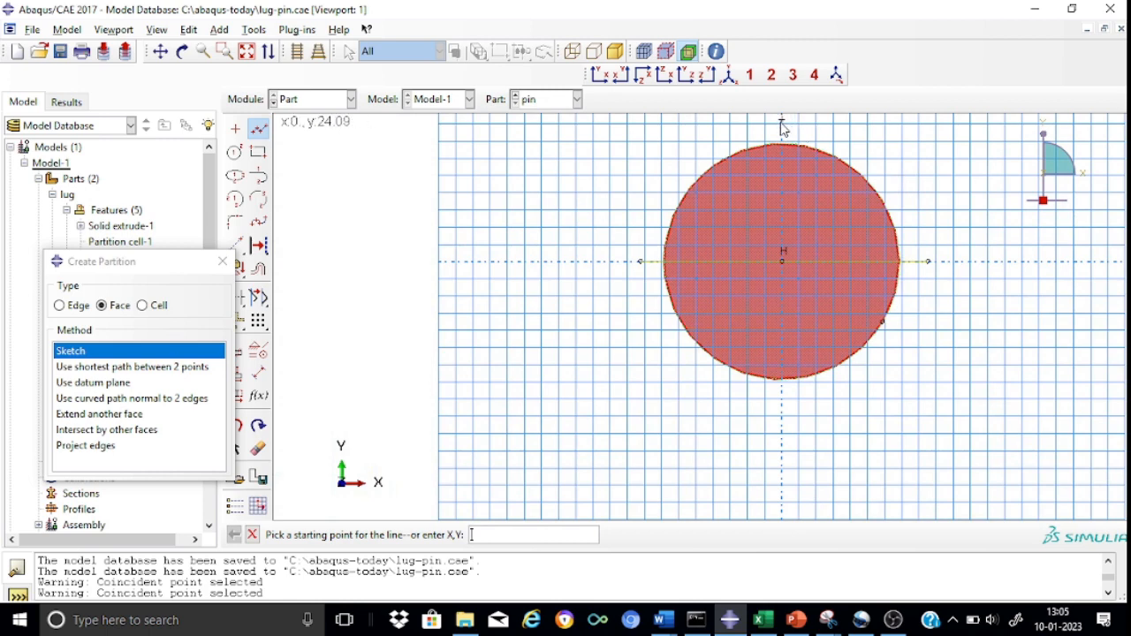
left_click(783, 128)
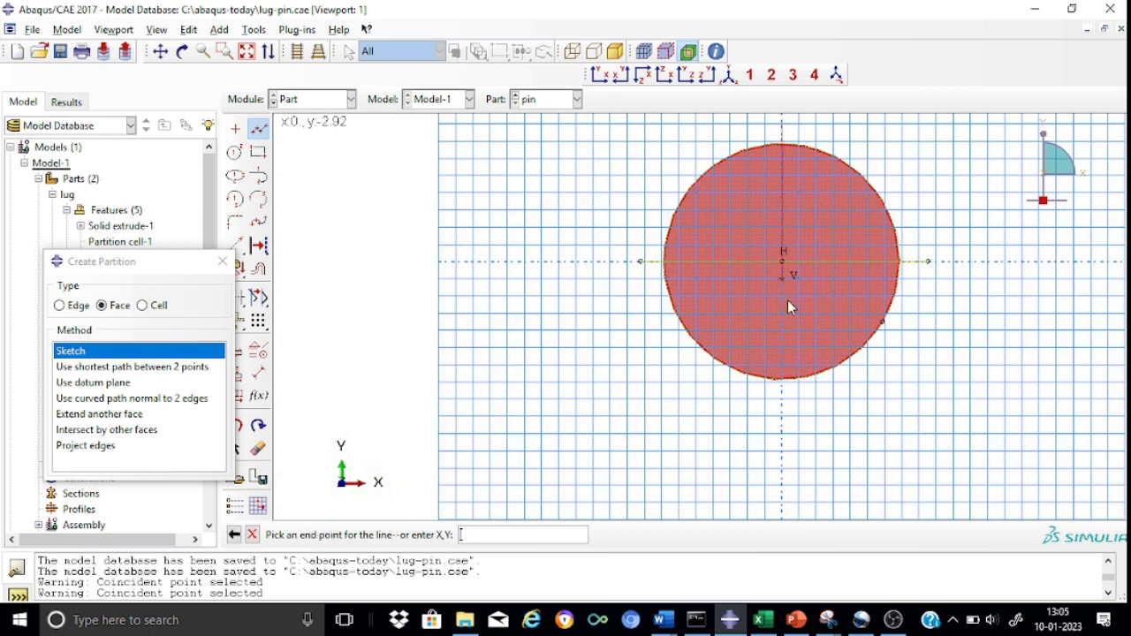
left_click(794, 427)
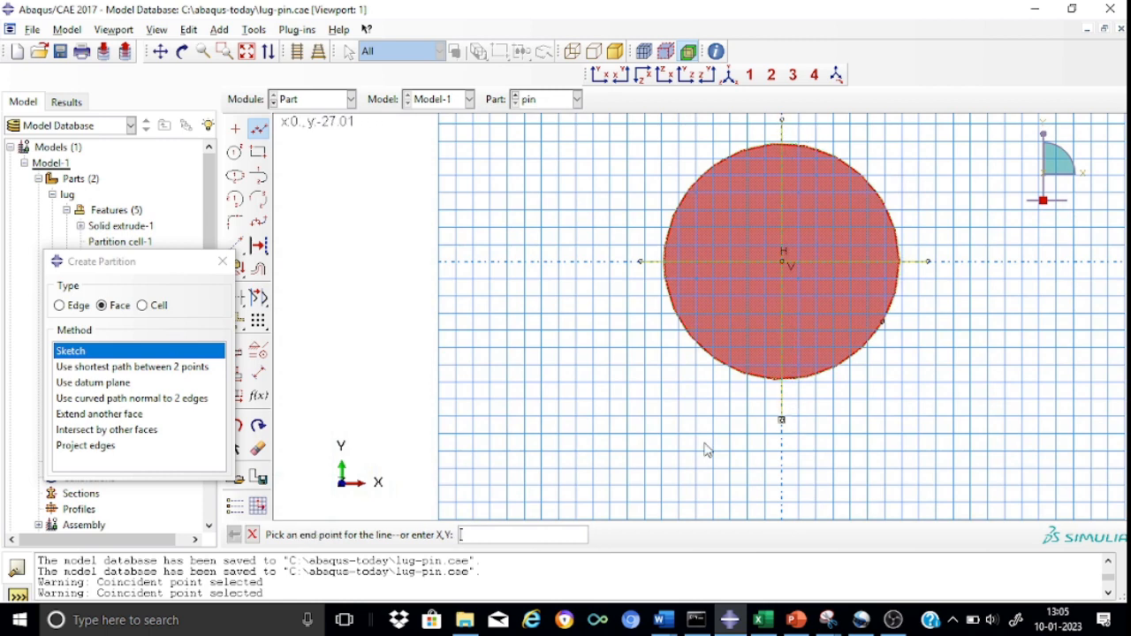
left_click(253, 535)
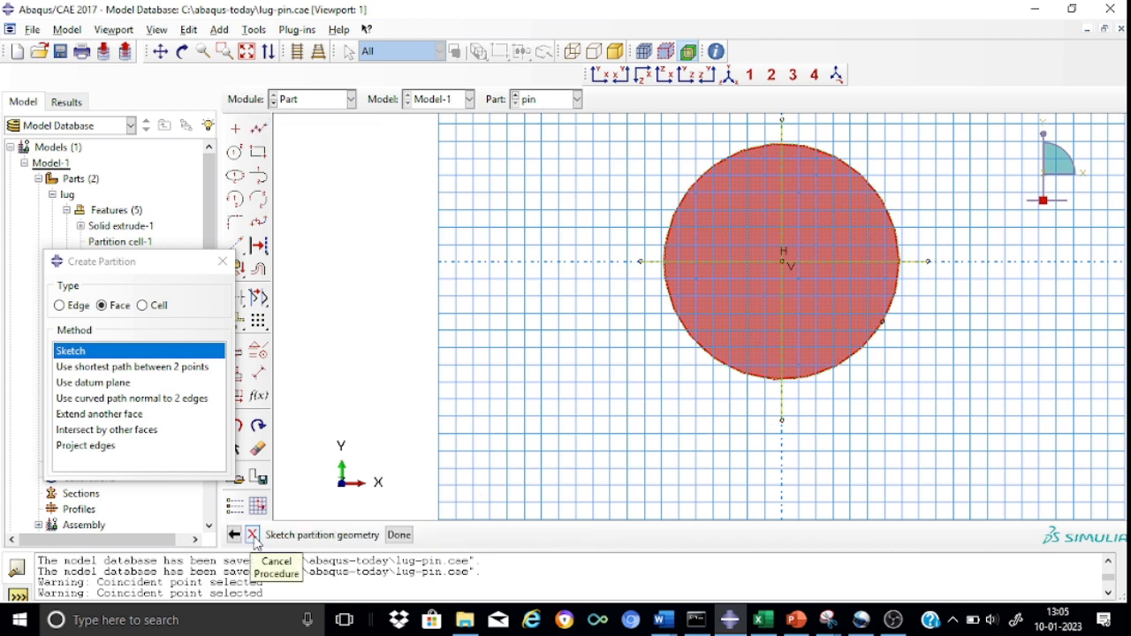
Finish the partition sketch to split the pin head's circular front face into quadrants.
left_click(400, 534)
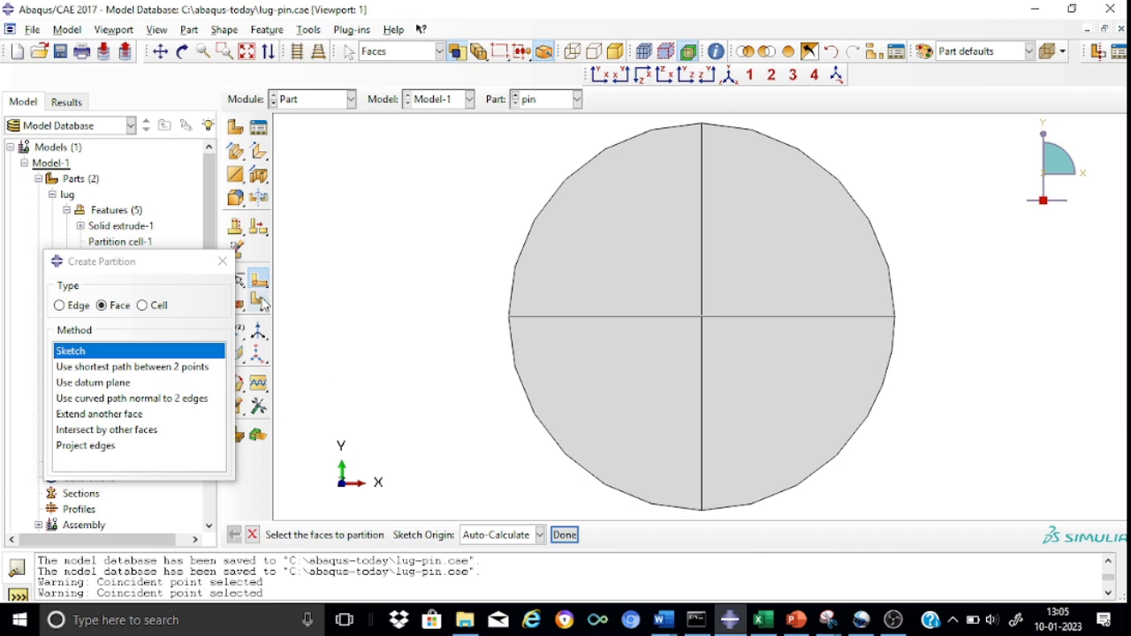
left_click(223, 262)
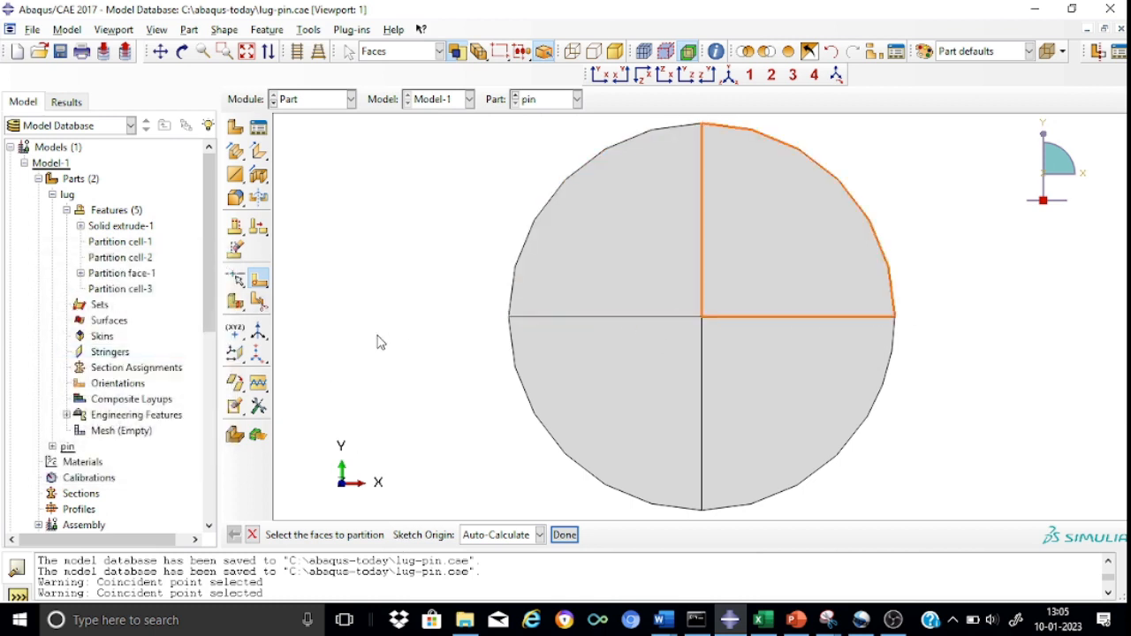
Partition the pin's cell with a point-and-normal cutting plane through the left horizontal line's midpoint, normal to the front face's vertical line.
left_click(259, 304)
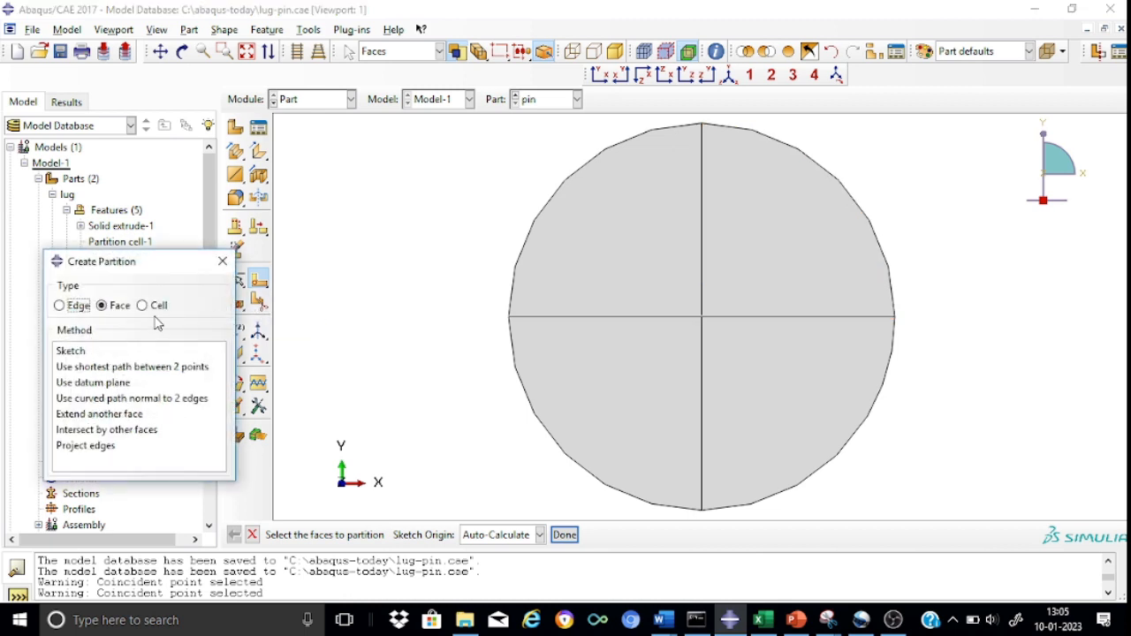
left_click(155, 309)
left_click(113, 354)
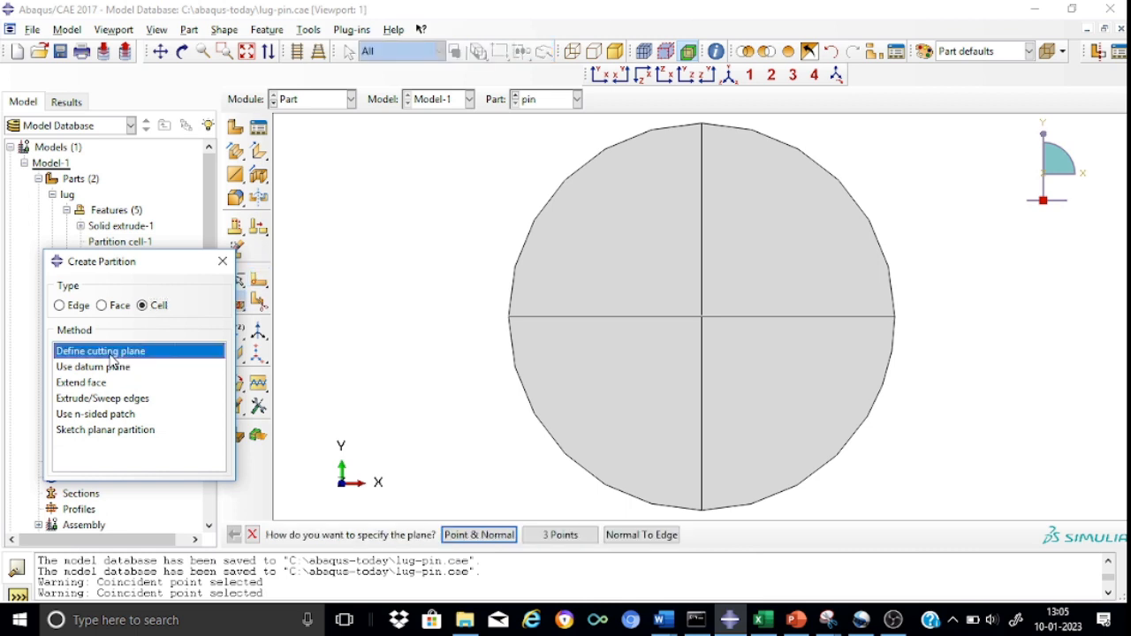
left_click(487, 536)
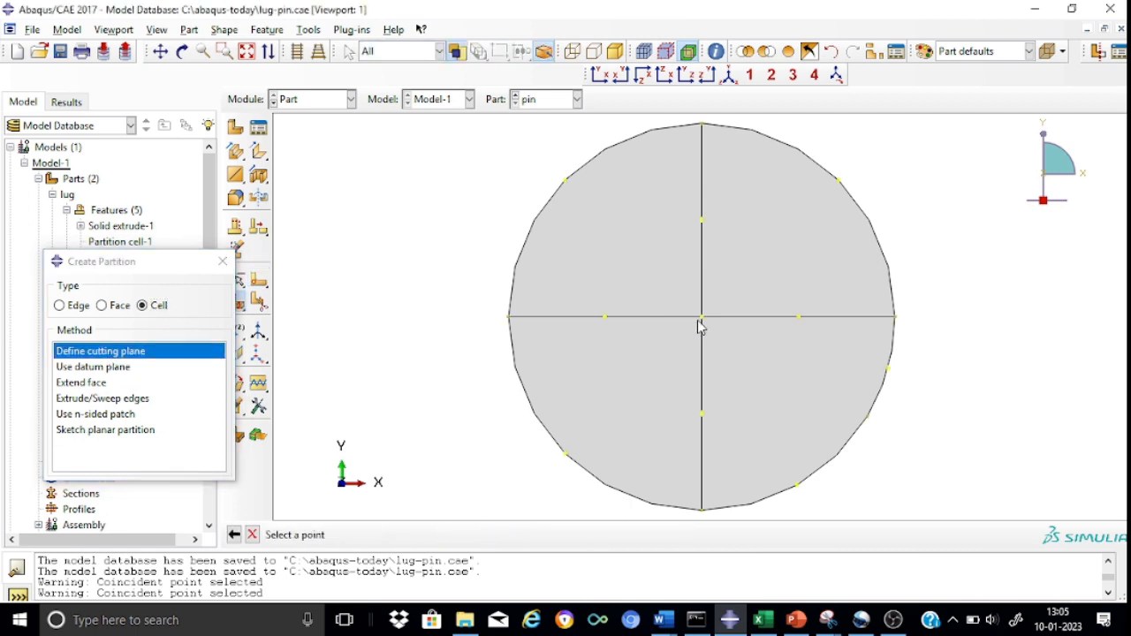
left_click(606, 318)
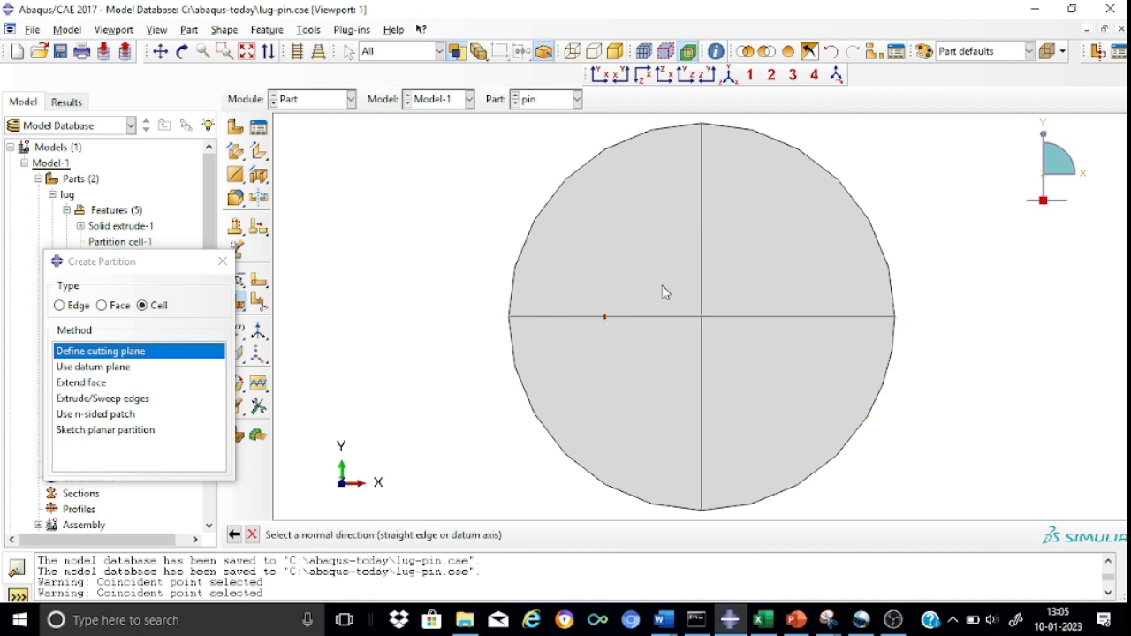
left_click(702, 244)
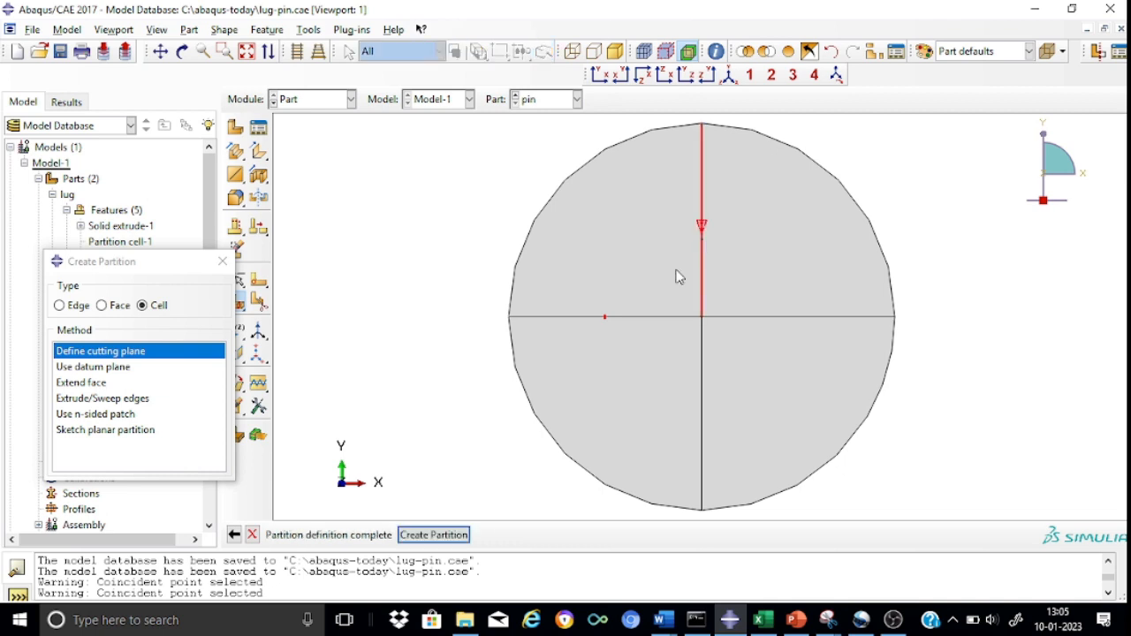
left_click(433, 536)
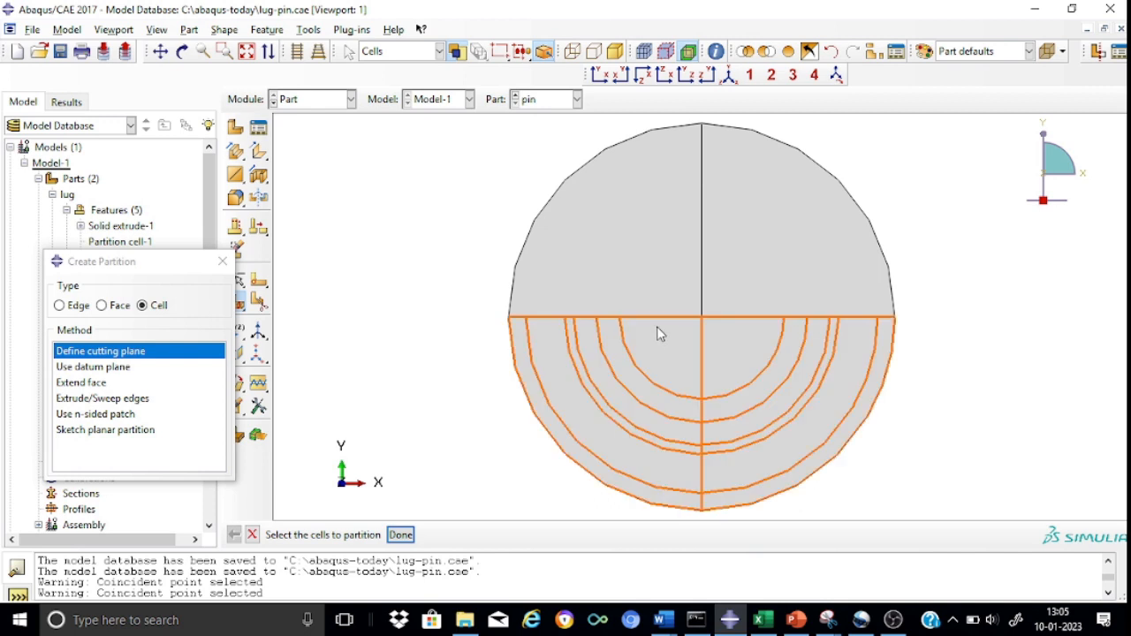
Partition all pin cells with a point-and-normal cutting plane through the front face's center, normal to its horizontal line.
left_click(730, 74)
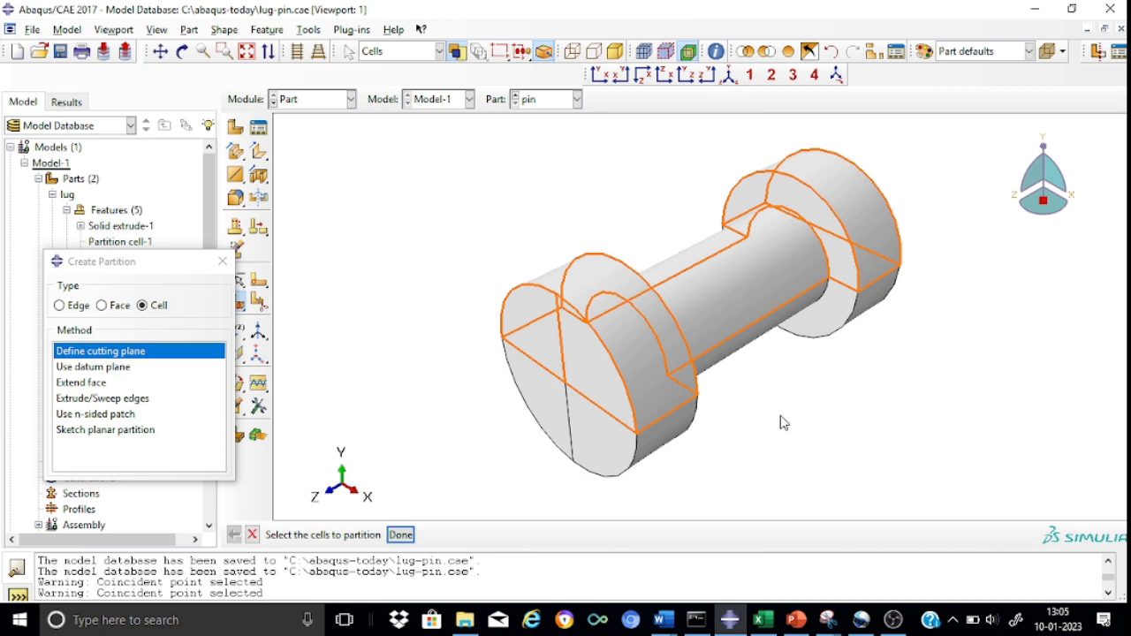
left_click(600, 75)
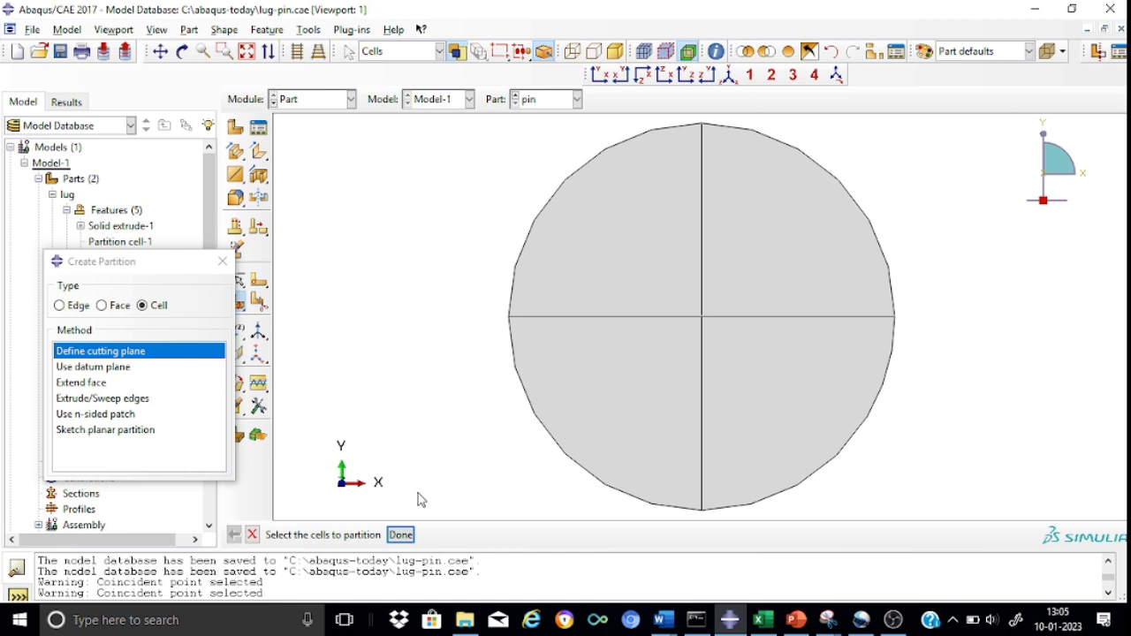
left_click_drag(482, 122, 971, 519)
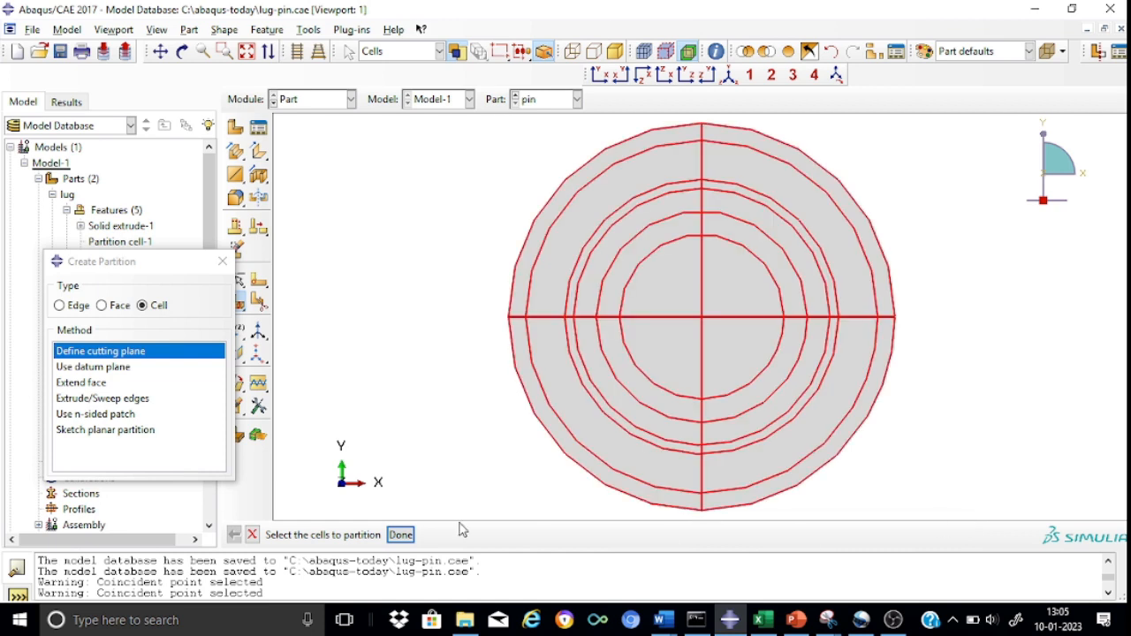
left_click(404, 535)
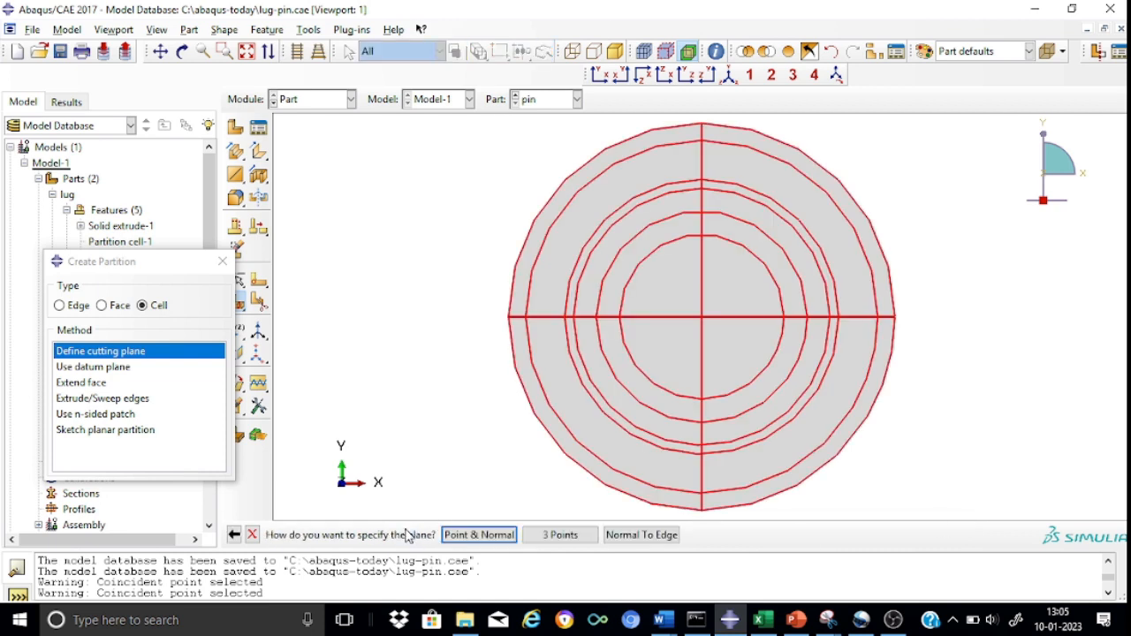
left_click(465, 534)
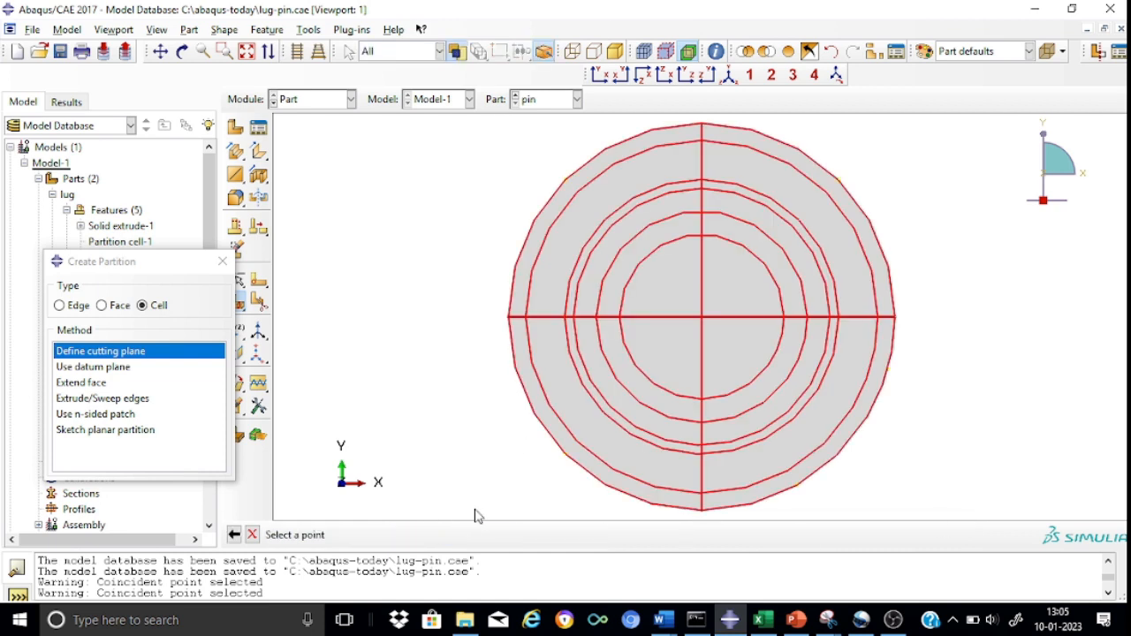
left_click(702, 318)
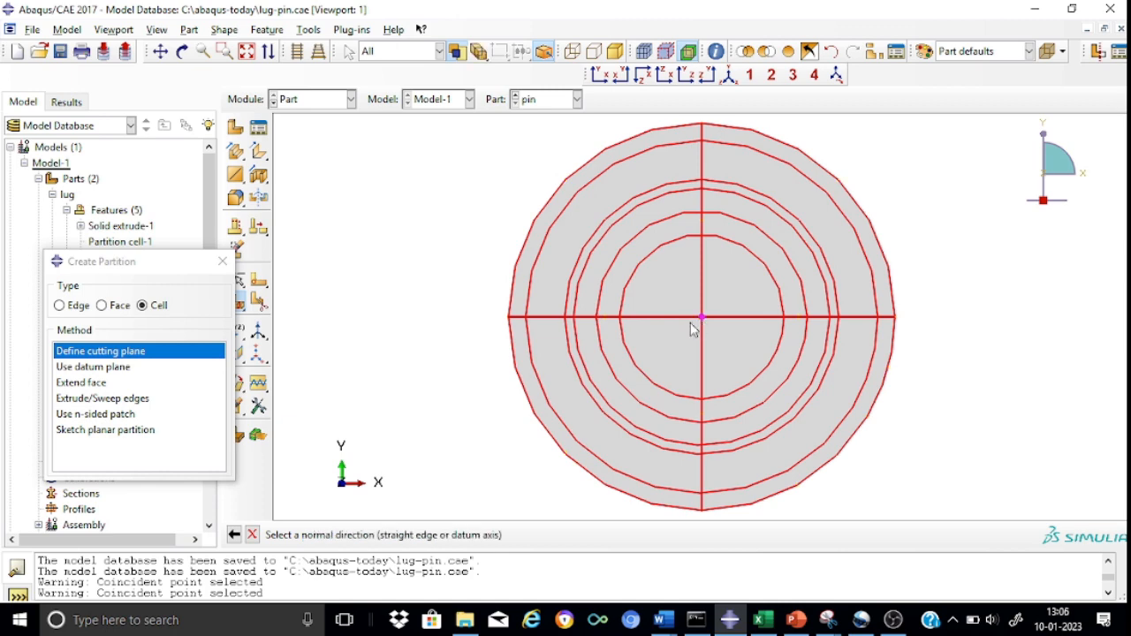
left_click(650, 317)
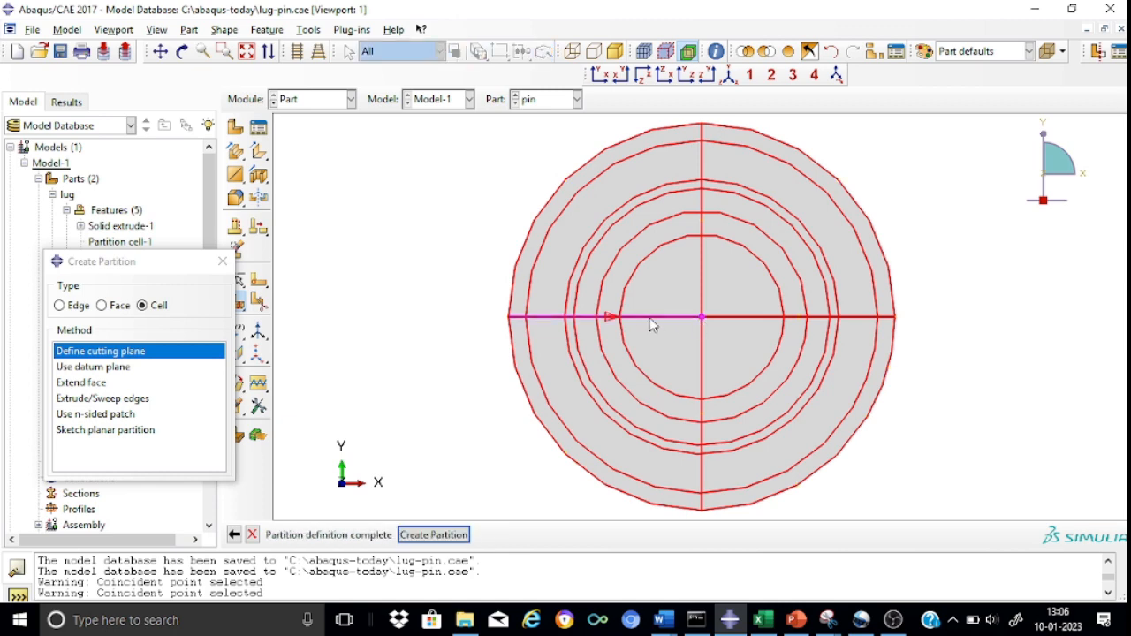
left_click(433, 534)
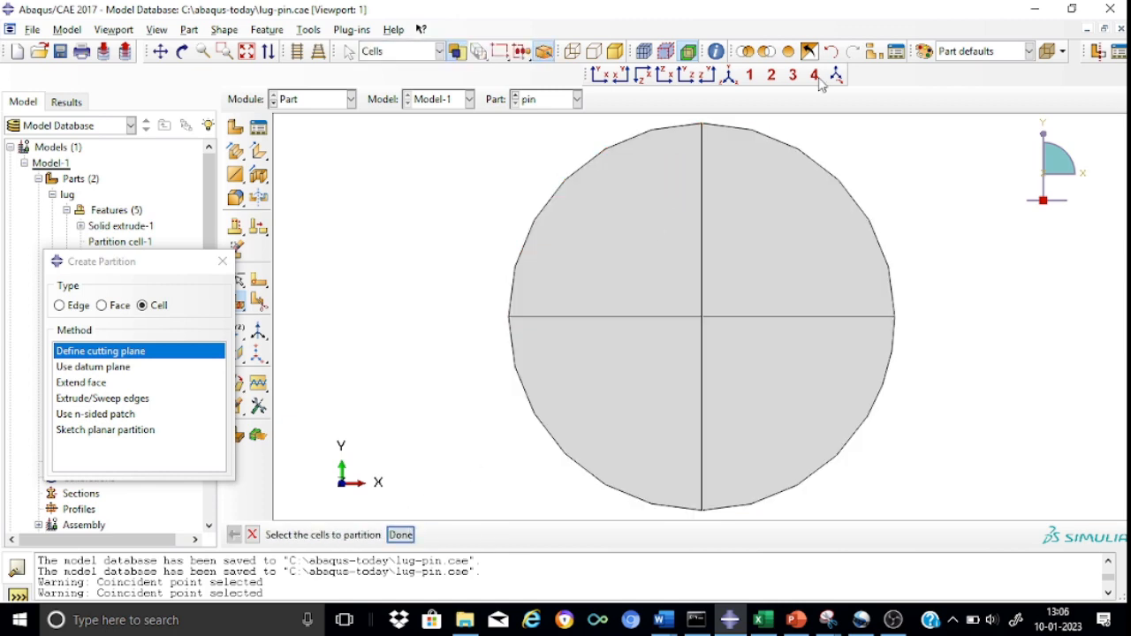
left_click(730, 76)
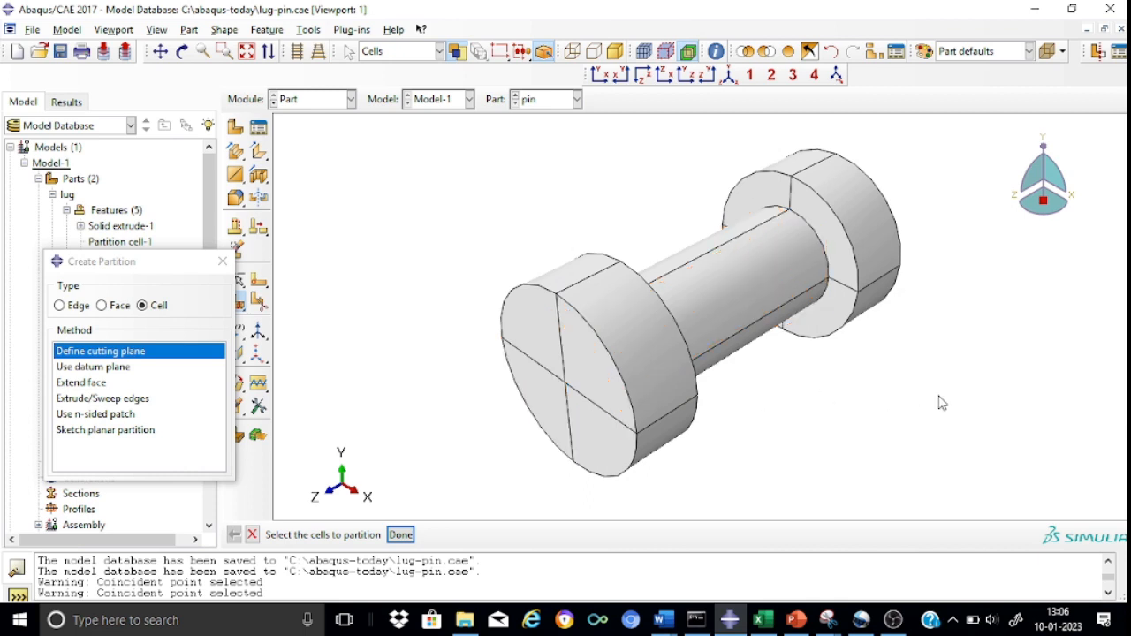
left_click(222, 262)
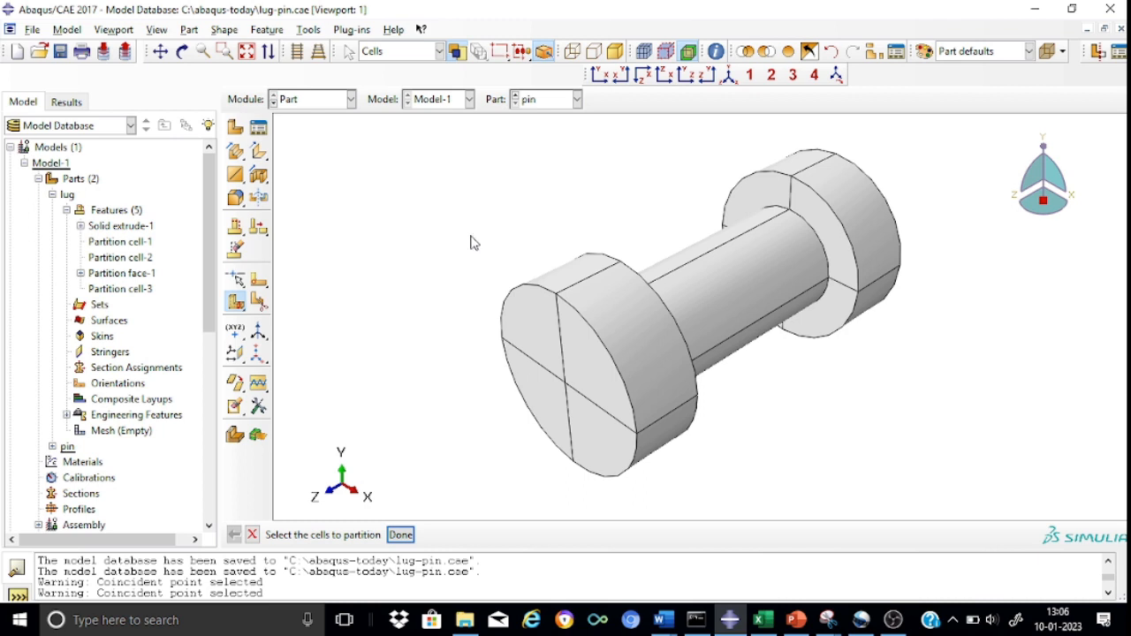
Switch to the Property module and start a new material named steel.
left_click(351, 99)
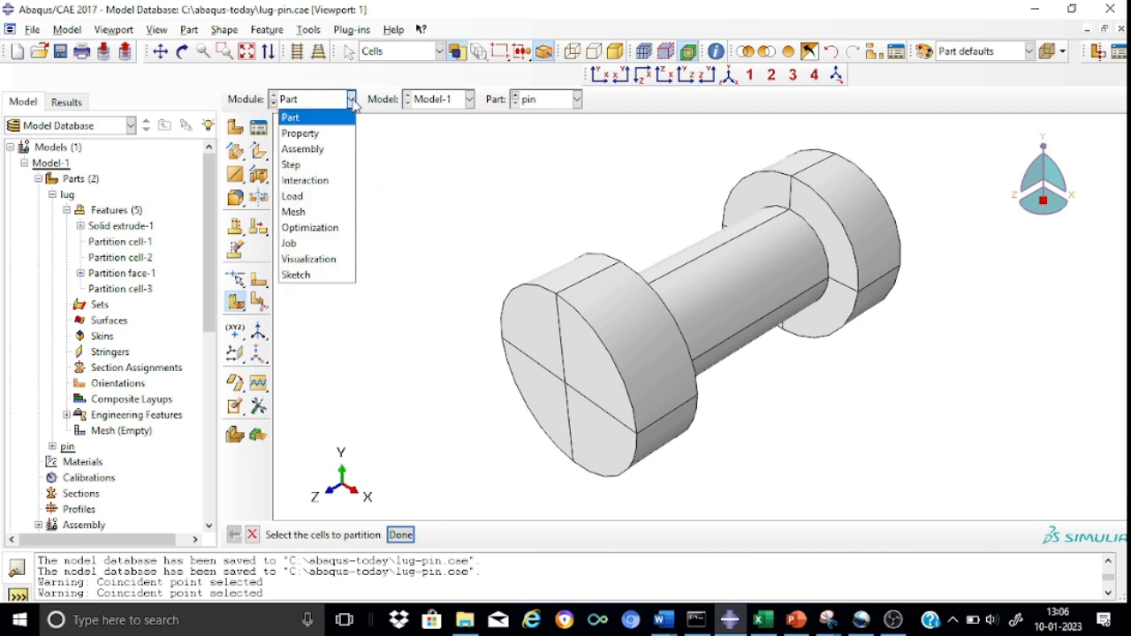
left_click(317, 135)
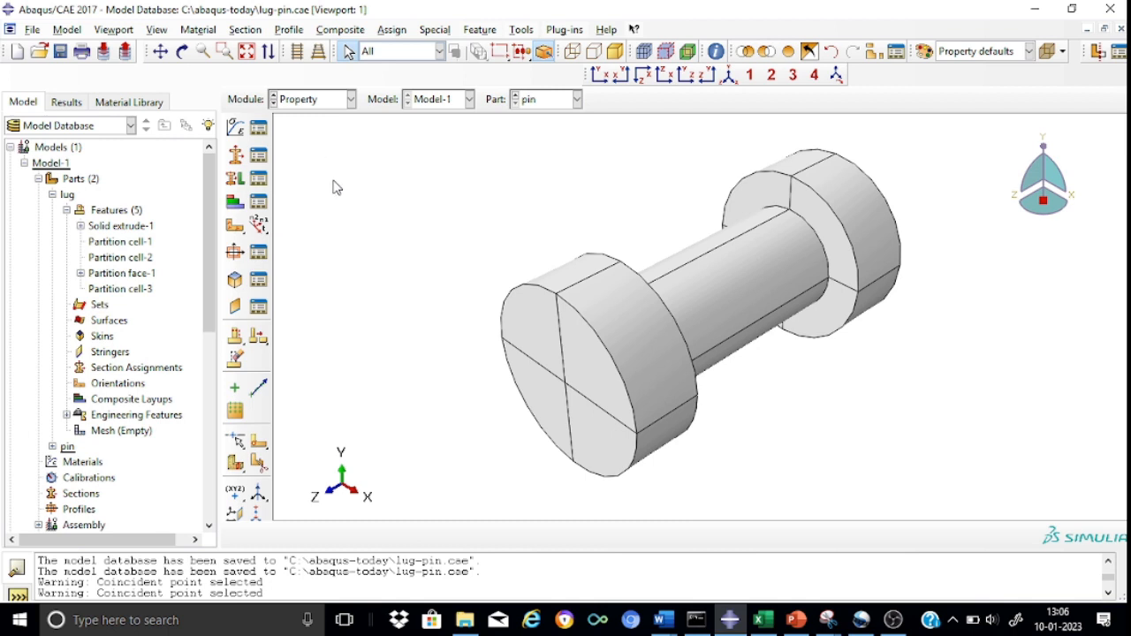
left_click(237, 132)
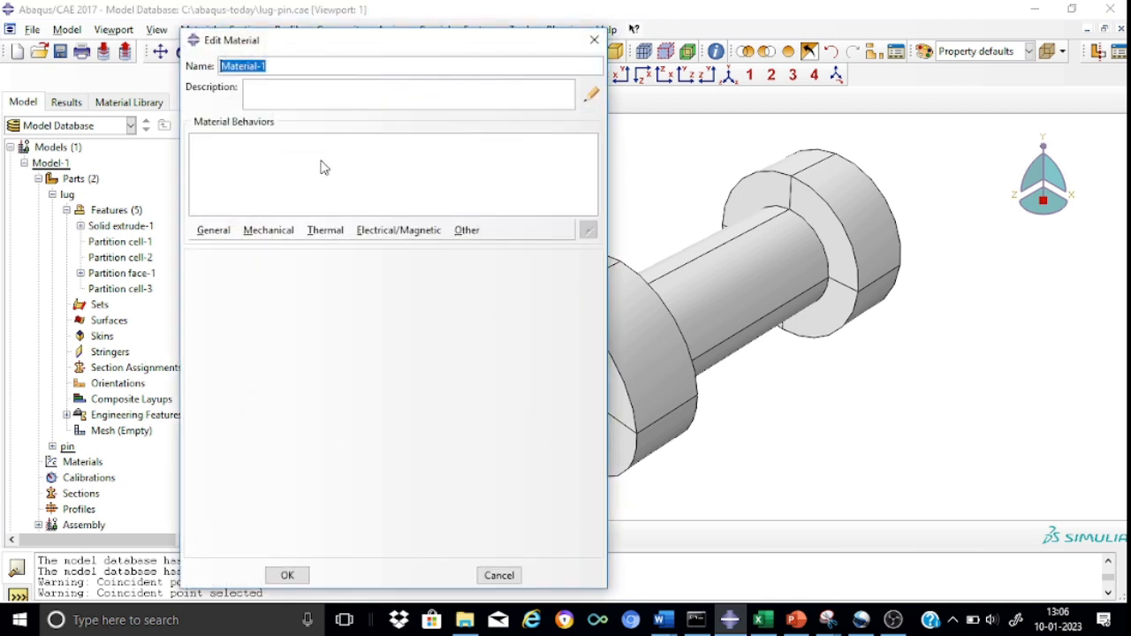
left_click(271, 67)
key("BackSpace")
key("BackSpace")
key("BackSpace")
key("BackSpace")
key("BackSpace")
key("BackSpace")
key("BackSpace")
key("BackSpace")
key("BackSpace")
key("BackSpace")
type("steel")
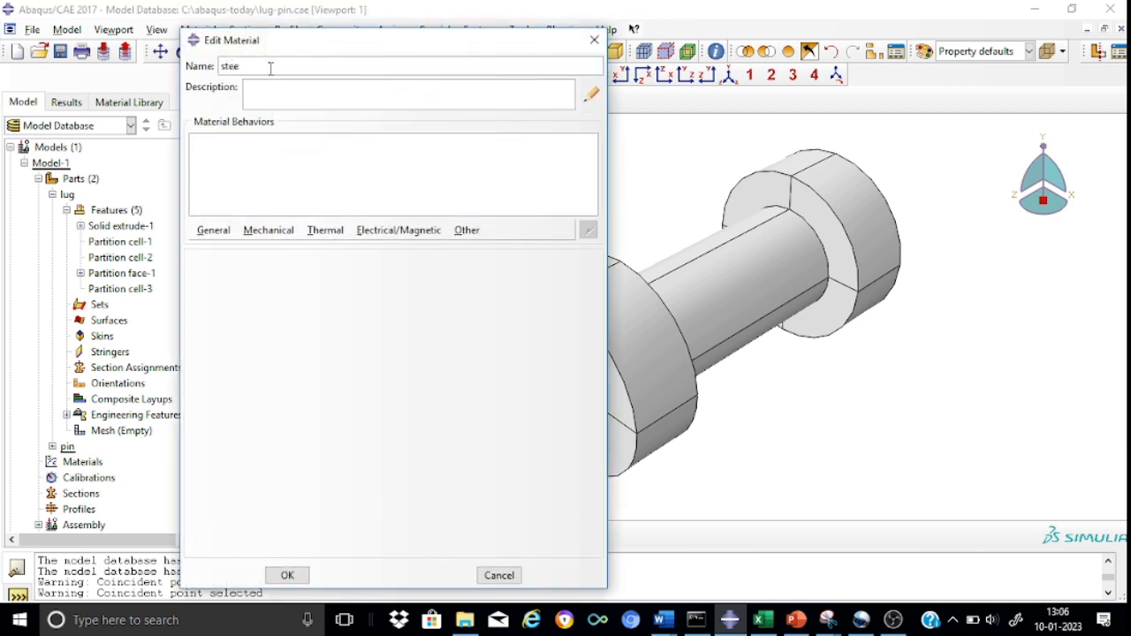
Give the steel material isotropic elastic behavior with Young's modulus 2.1e5 and Poisson's ratio 0.3.
left_click(263, 230)
mouse_move(269, 250)
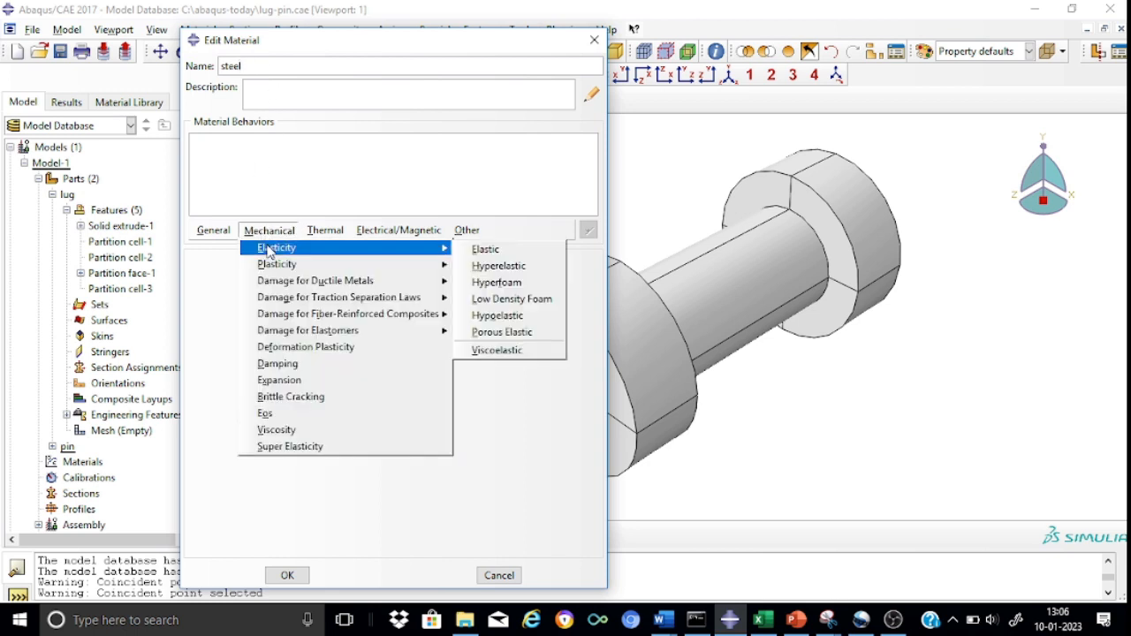
left_click(485, 255)
left_click(259, 457)
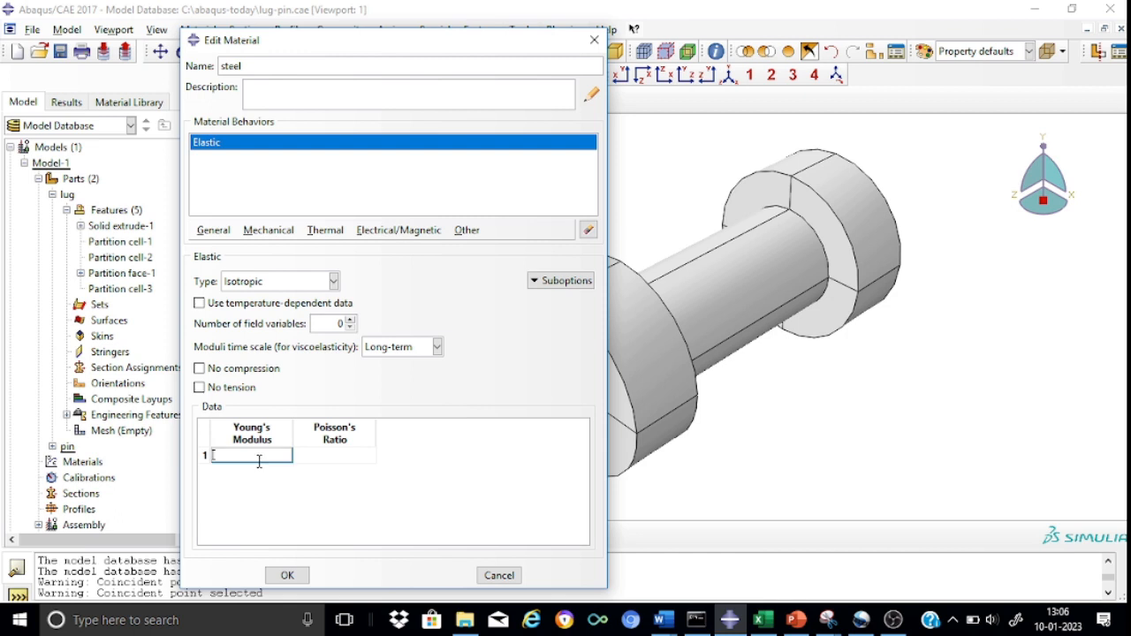
type("2.1e5")
left_click(324, 456)
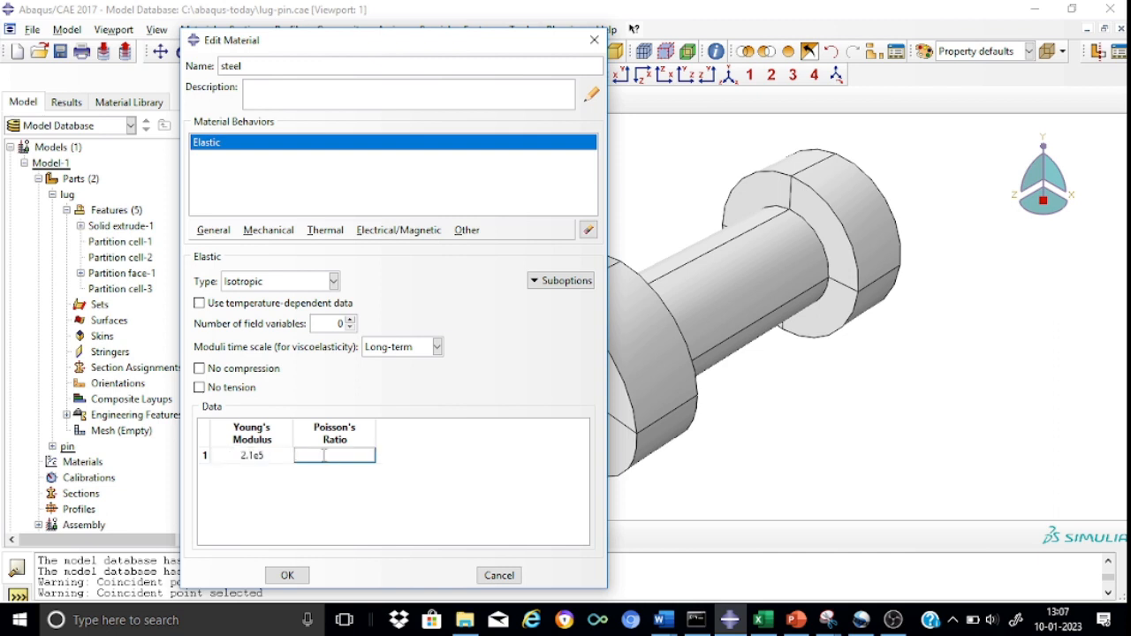
type("0.3")
left_click(361, 510)
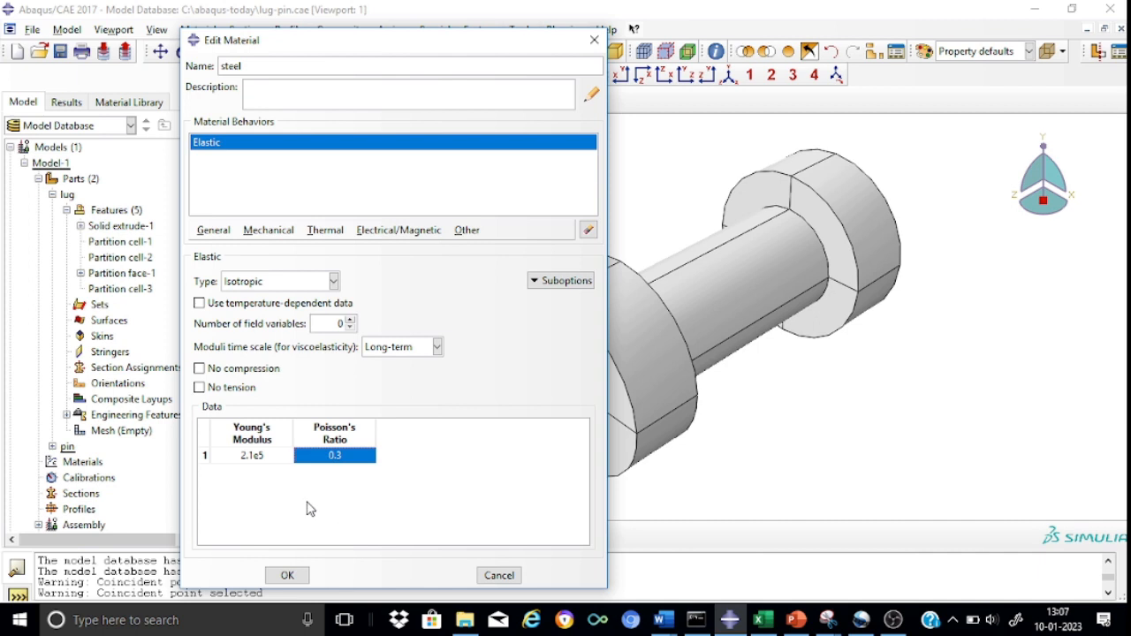
Add isotropic plastic behavior to the steel material, with a first data row of yield stress 355 at plastic strain 0.
left_click(270, 232)
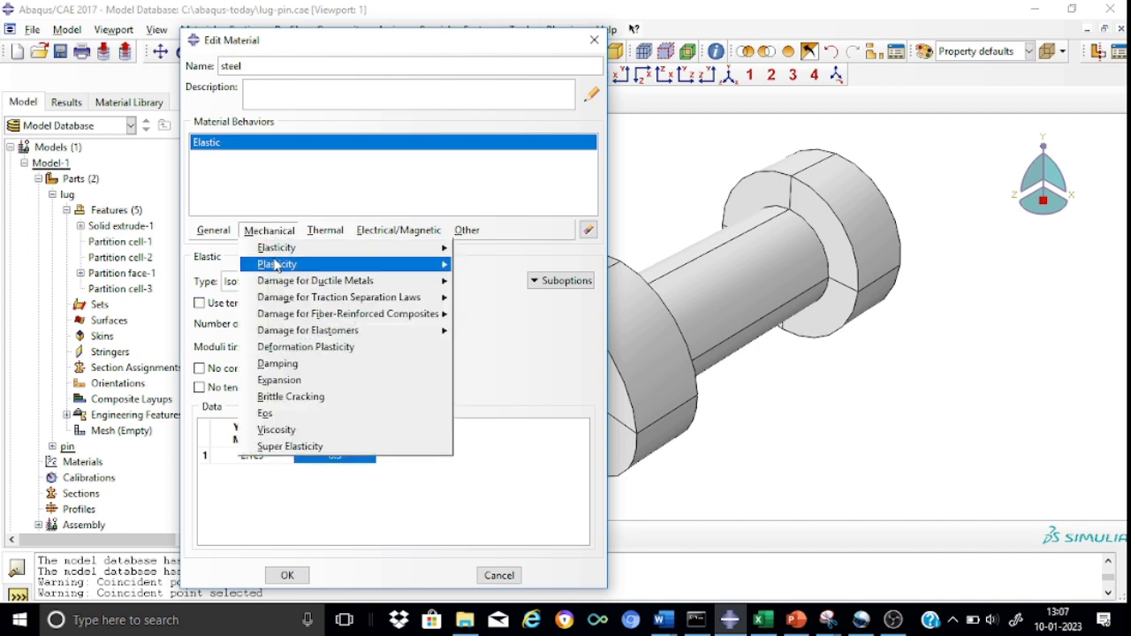
mouse_move(278, 264)
left_click(486, 266)
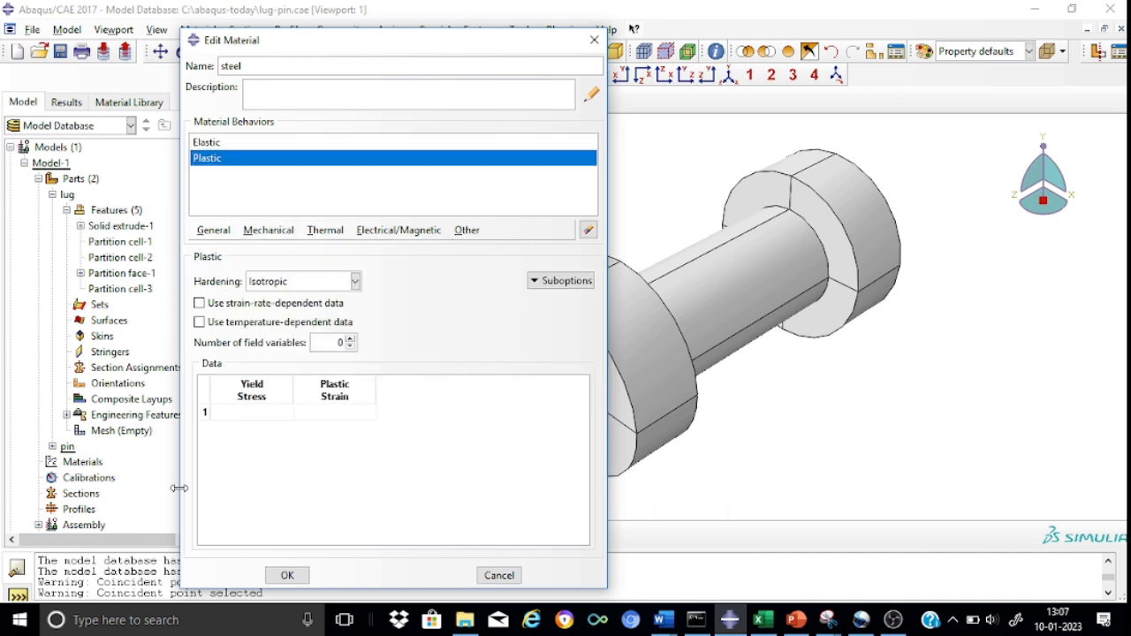
left_click(252, 412)
type("355")
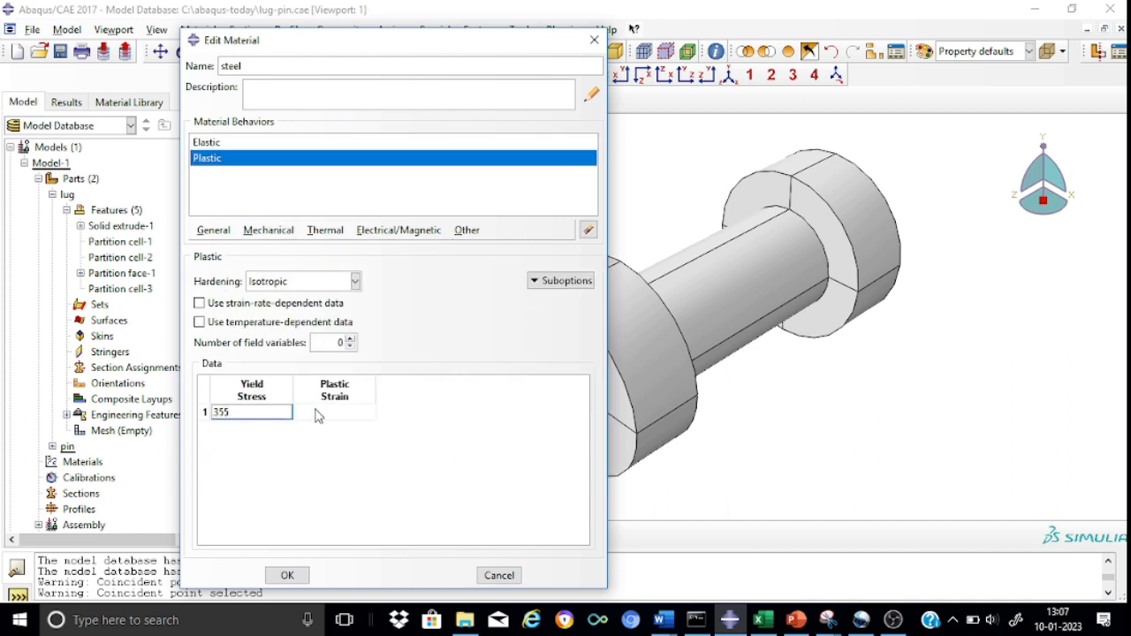
left_click(317, 412)
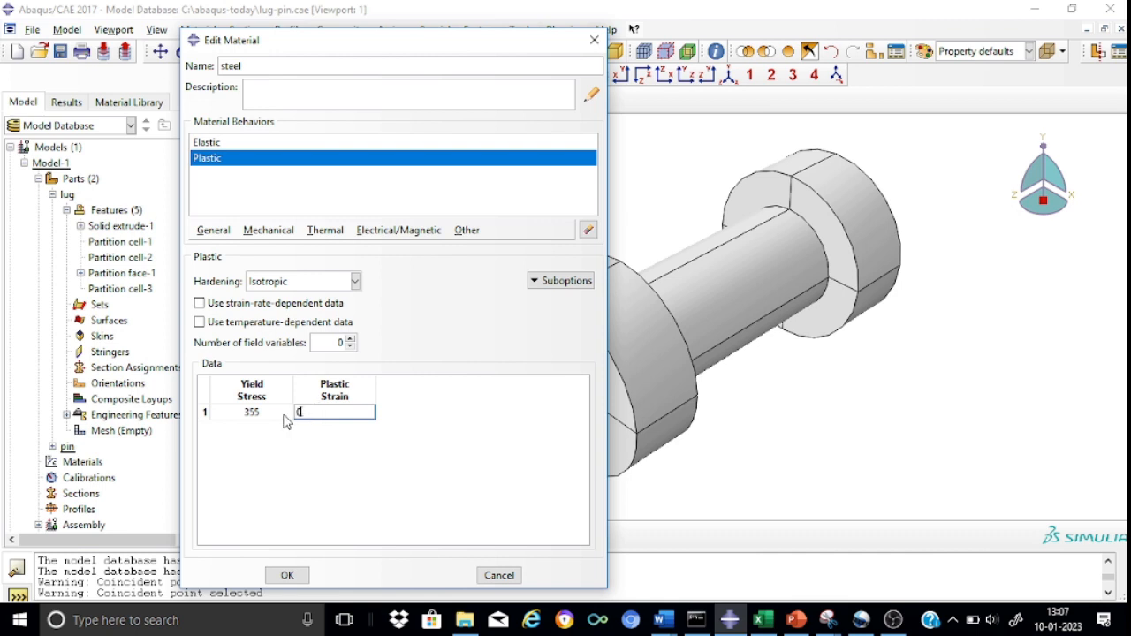
key("Return")
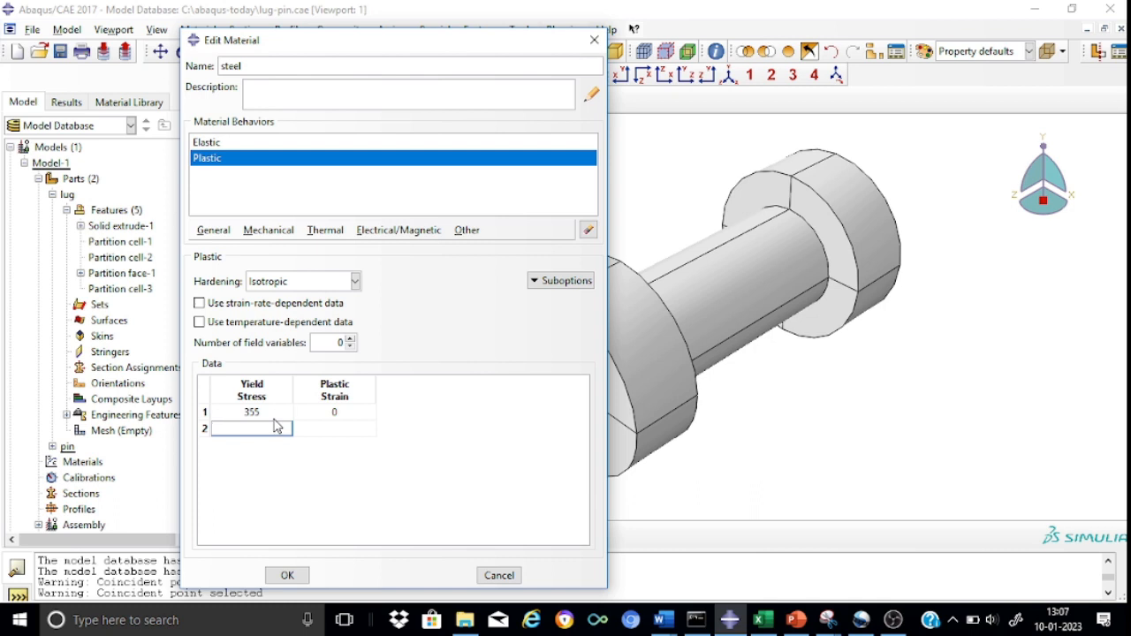
Set the first yield stress to 640, add a second row of 800 at plastic strain 0.08, and save the material.
left_click(275, 415)
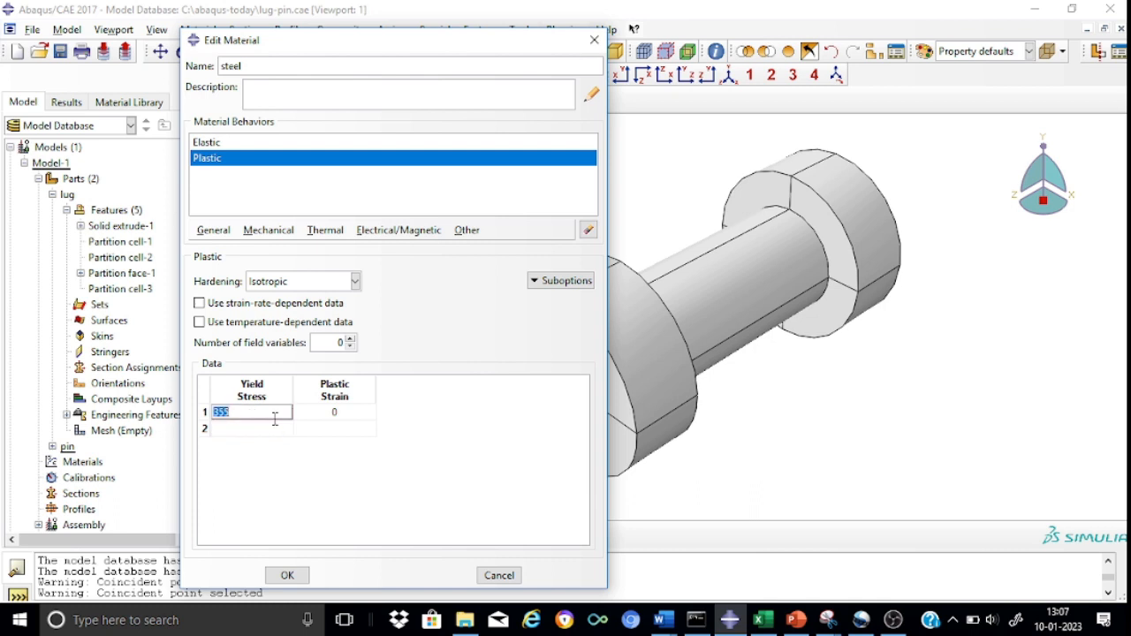
type("640")
left_click(275, 430)
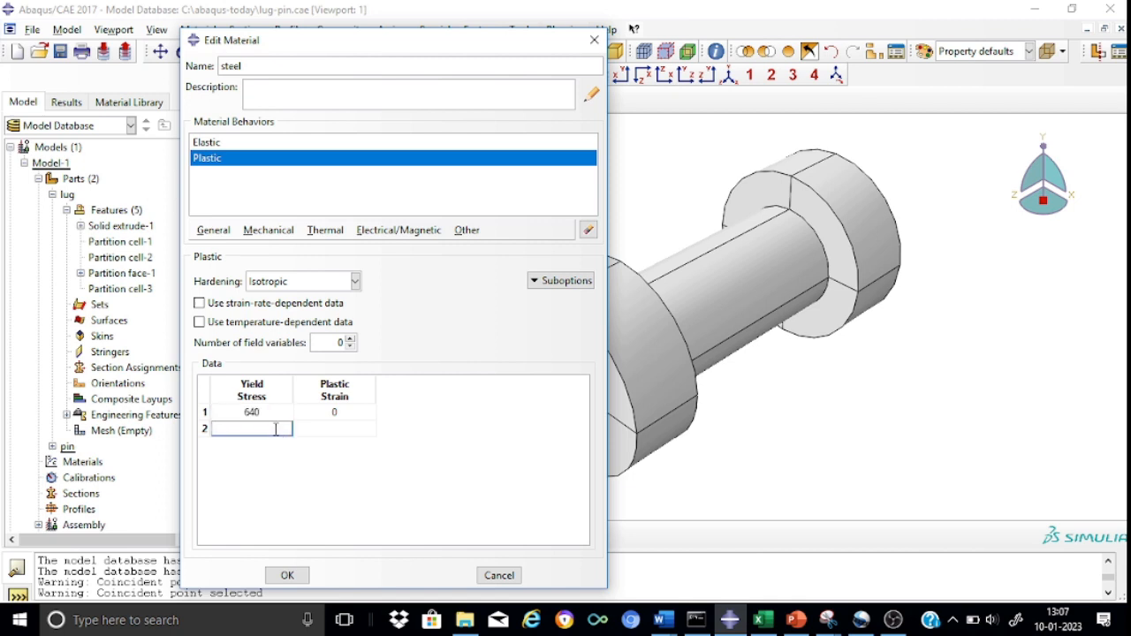
type("800")
left_click(321, 429)
type("0.08")
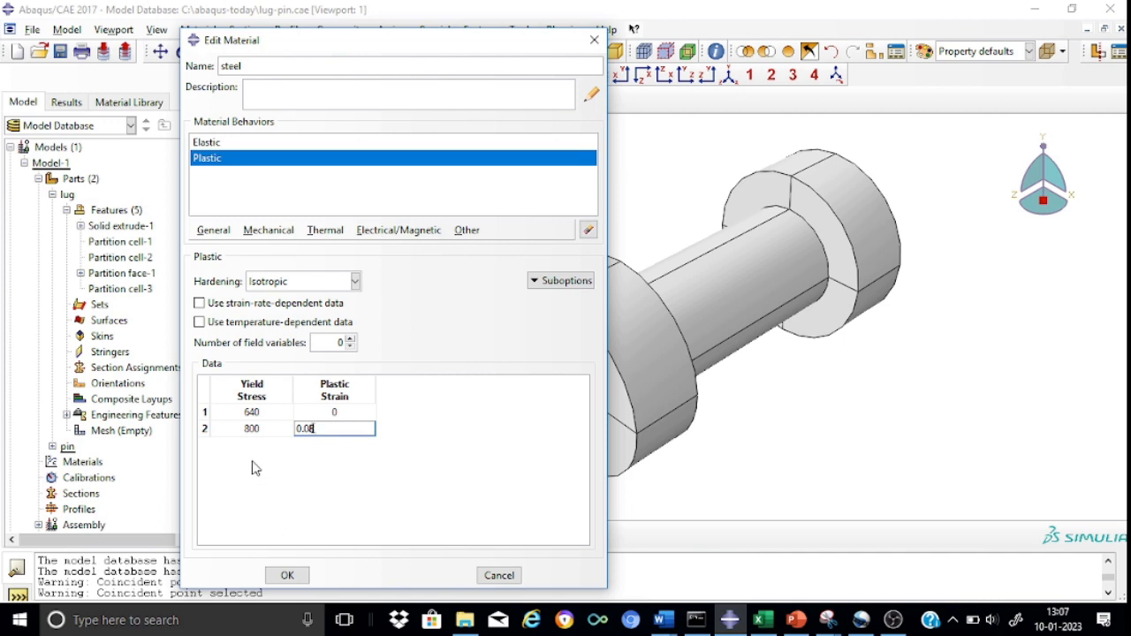
left_click(288, 576)
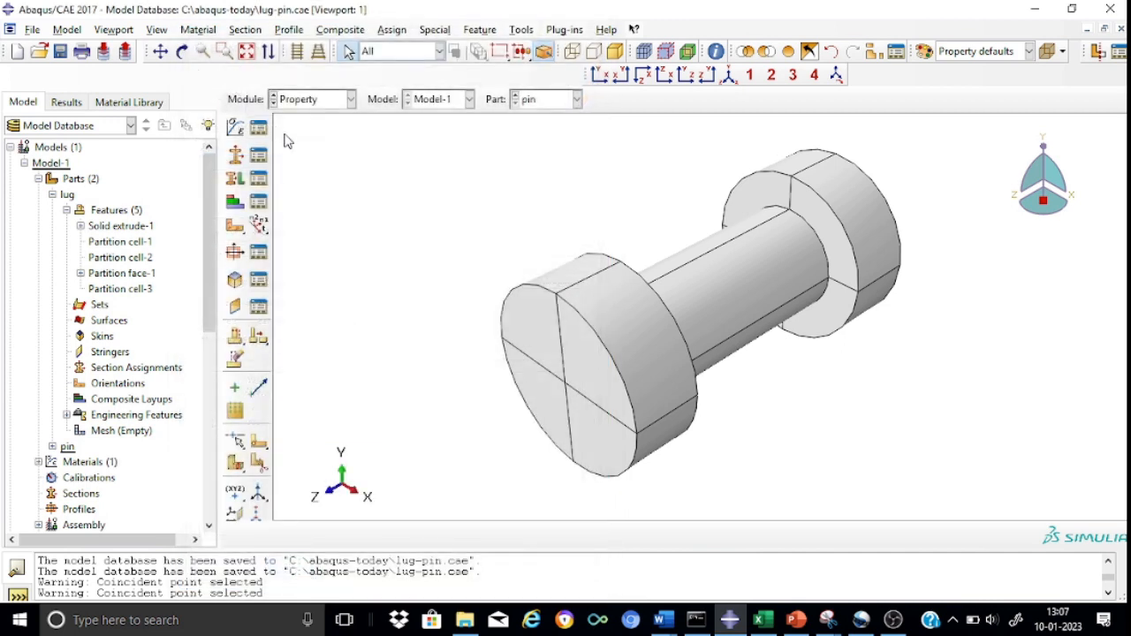
Start a second material named aluminium.
left_click(236, 131)
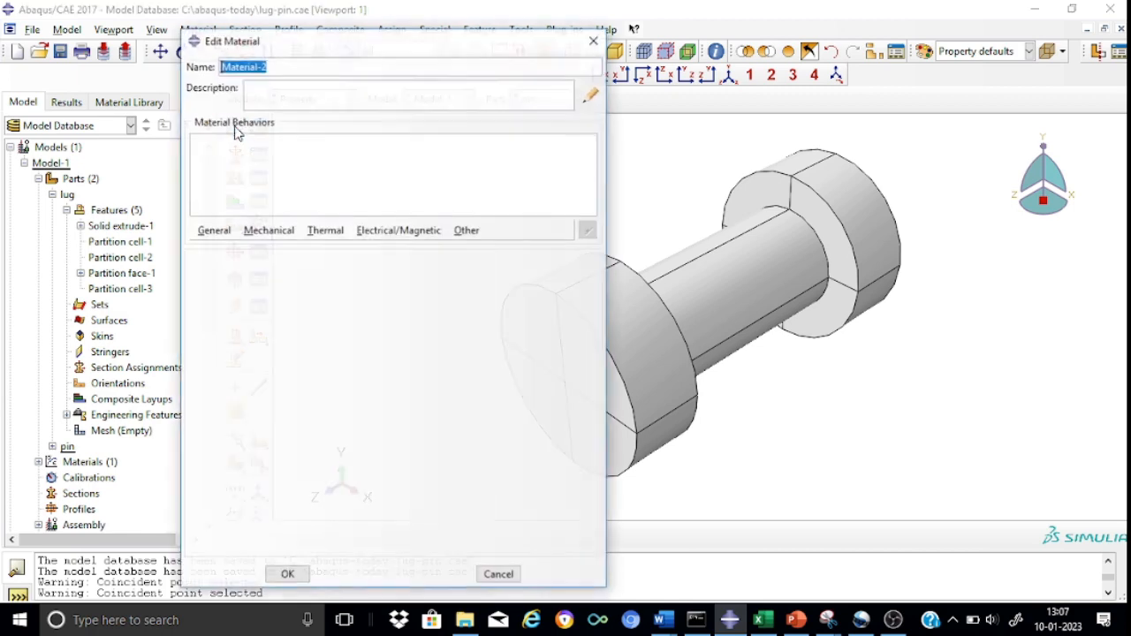
left_click(275, 65)
key("BackSpace")
key("BackSpace")
key("BackSpace")
key("BackSpace")
key("BackSpace")
key("BackSpace")
key("BackSpace")
key("BackSpace")
key("BackSpace")
key("BackSpace")
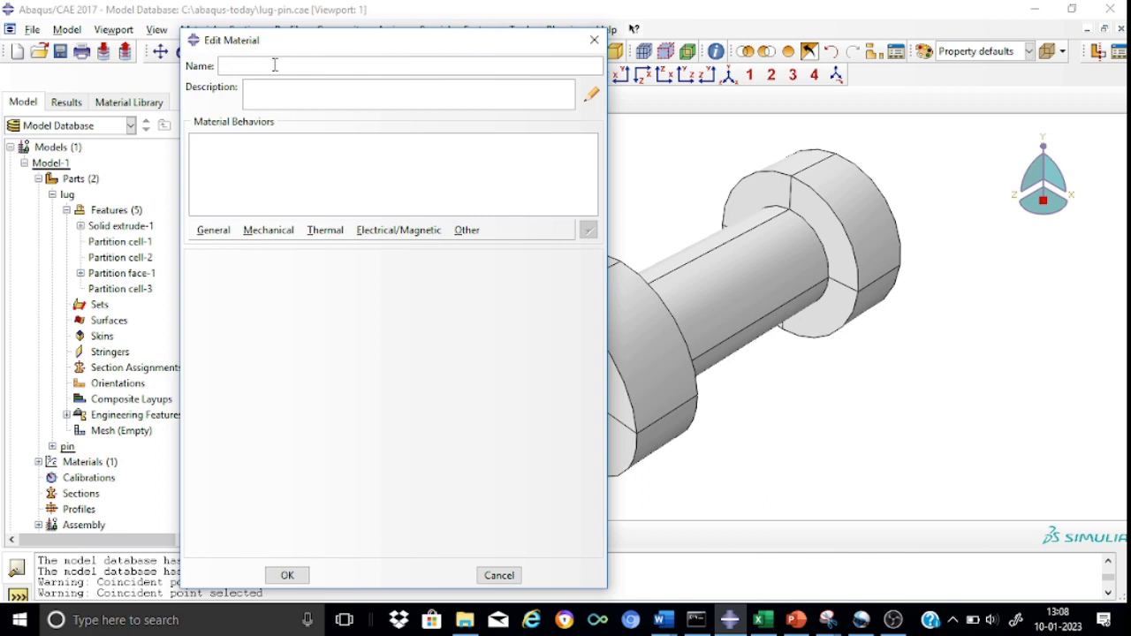
type("aluminium")
Give the aluminium material isotropic elastic behavior with Young's modulus 7e4 and Poisson's ratio 0.3.
left_click(285, 243)
mouse_move(288, 247)
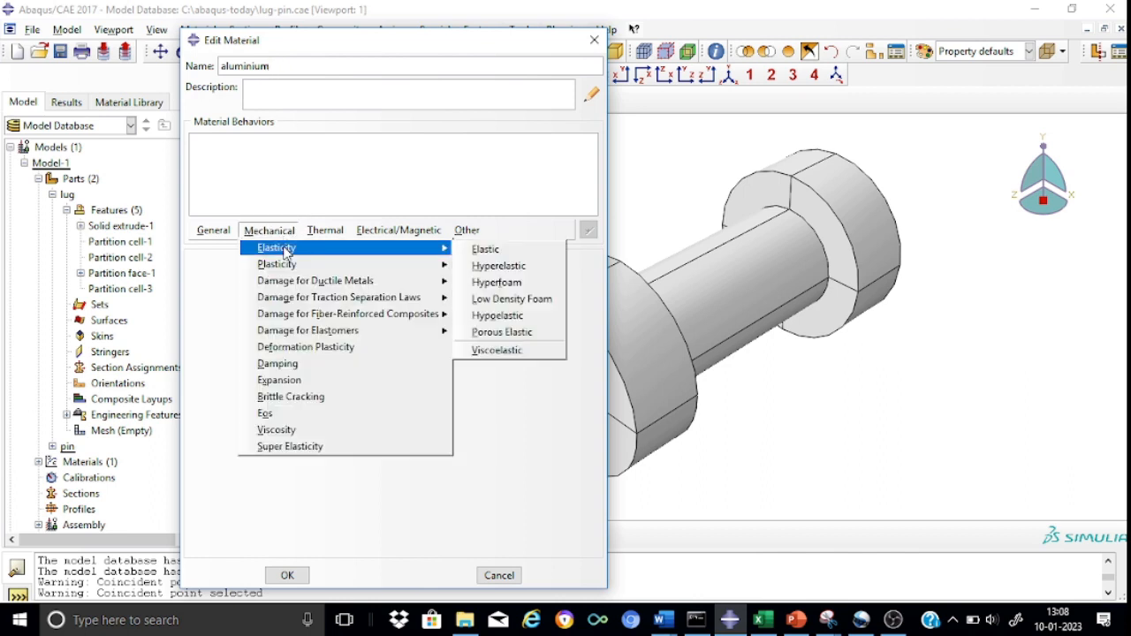
left_click(475, 253)
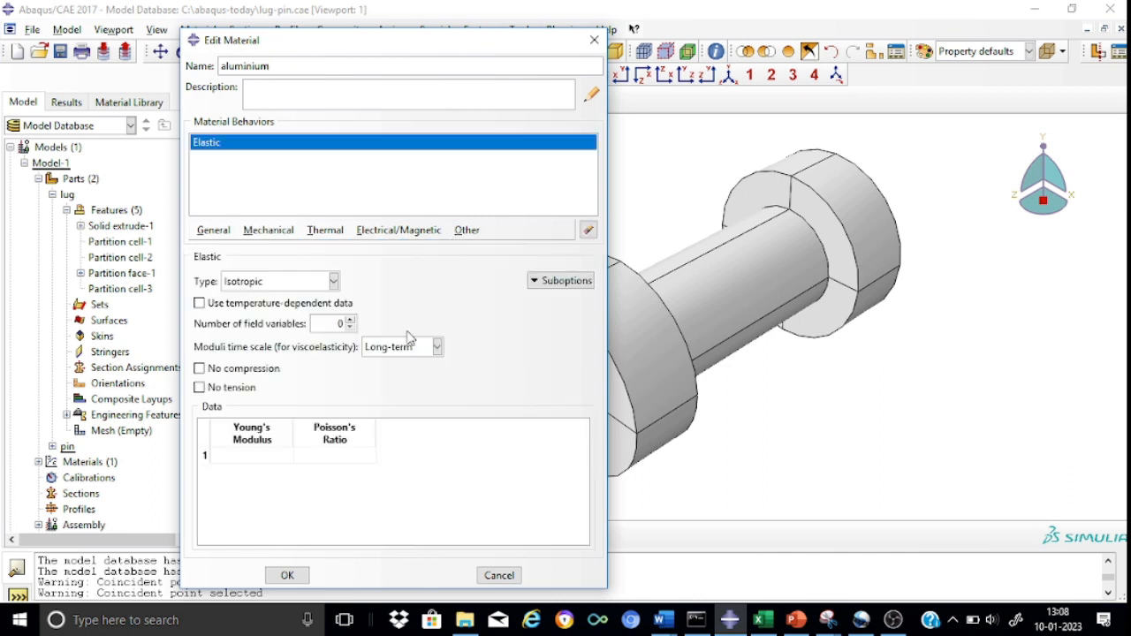
left_click(261, 457)
type("7e4")
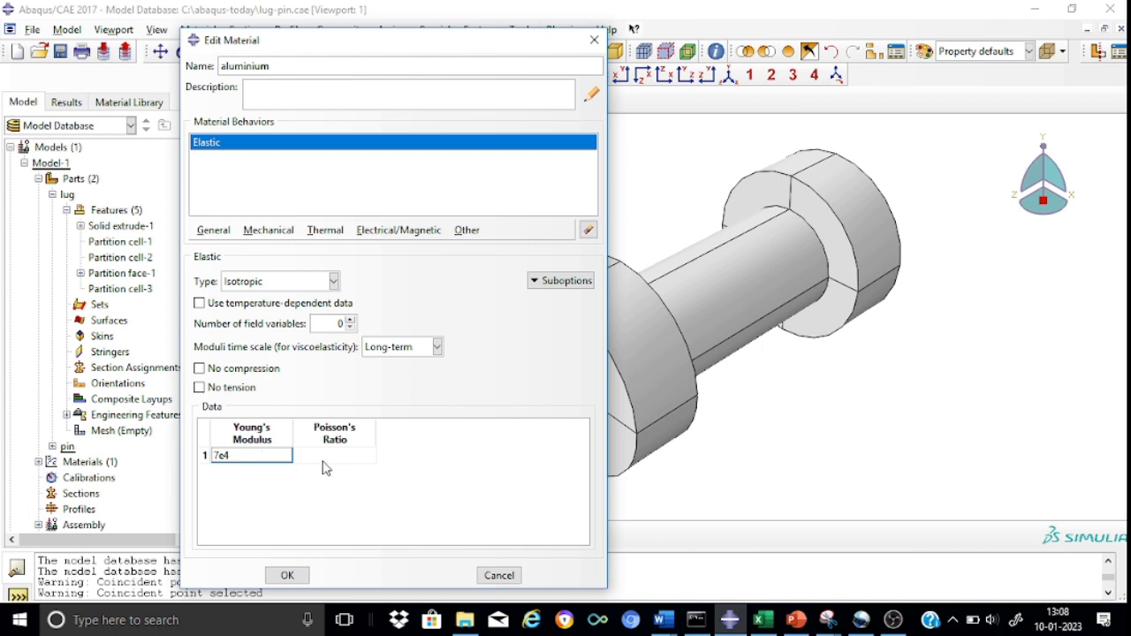
left_click(331, 457)
type("0.3")
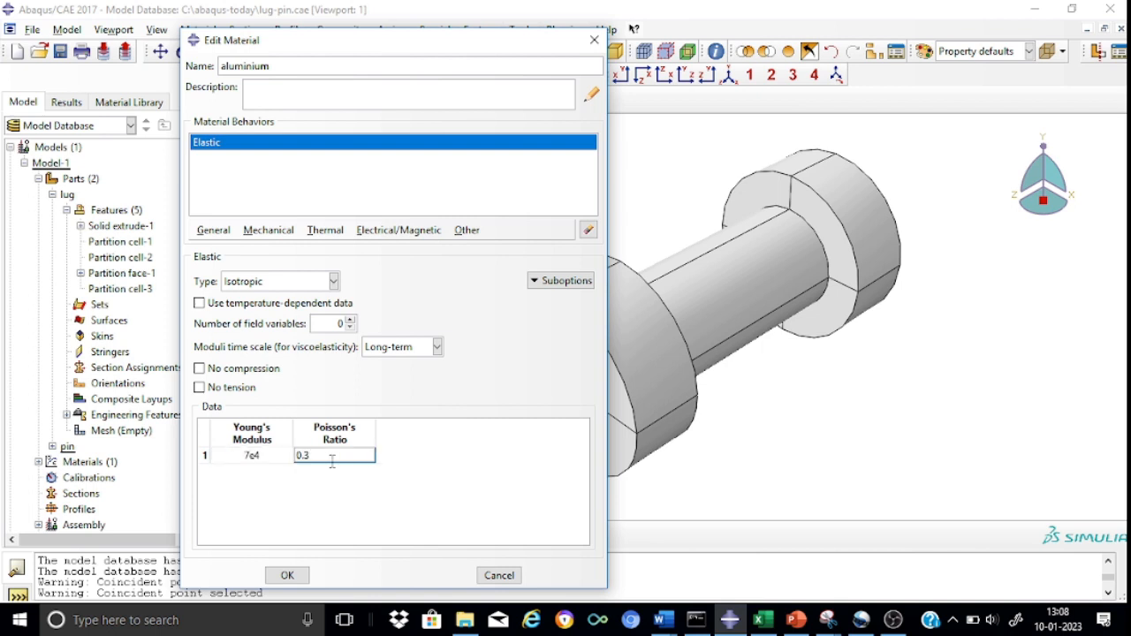
Add isotropic plastic behavior to the aluminium material, with a first data row of yield stress 125 at plastic strain 0.
left_click(288, 231)
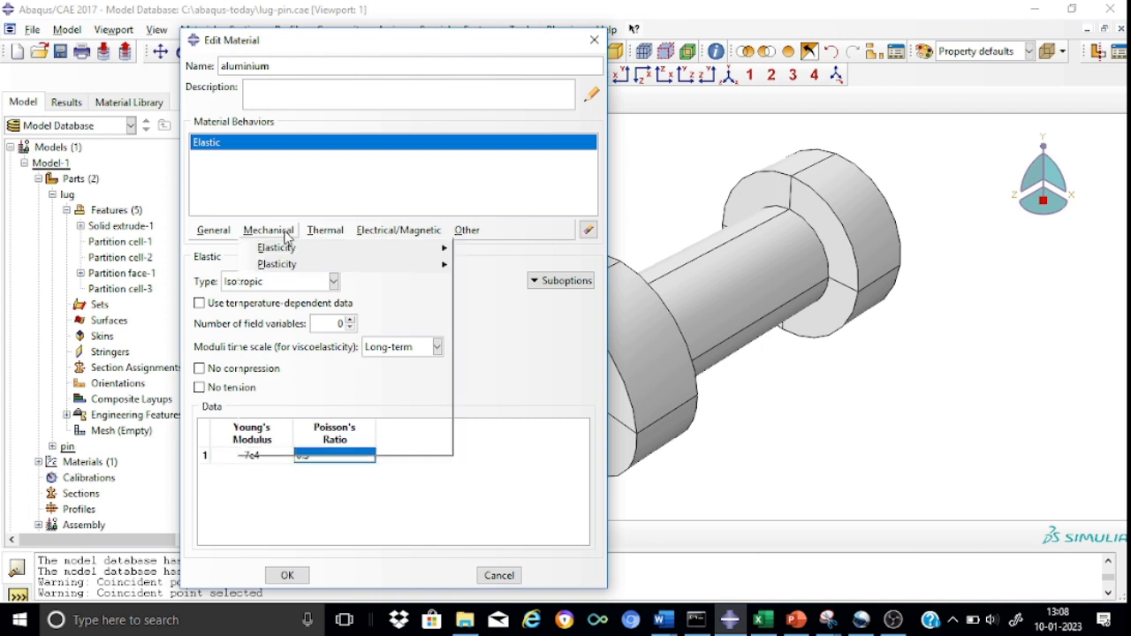
mouse_move(404, 267)
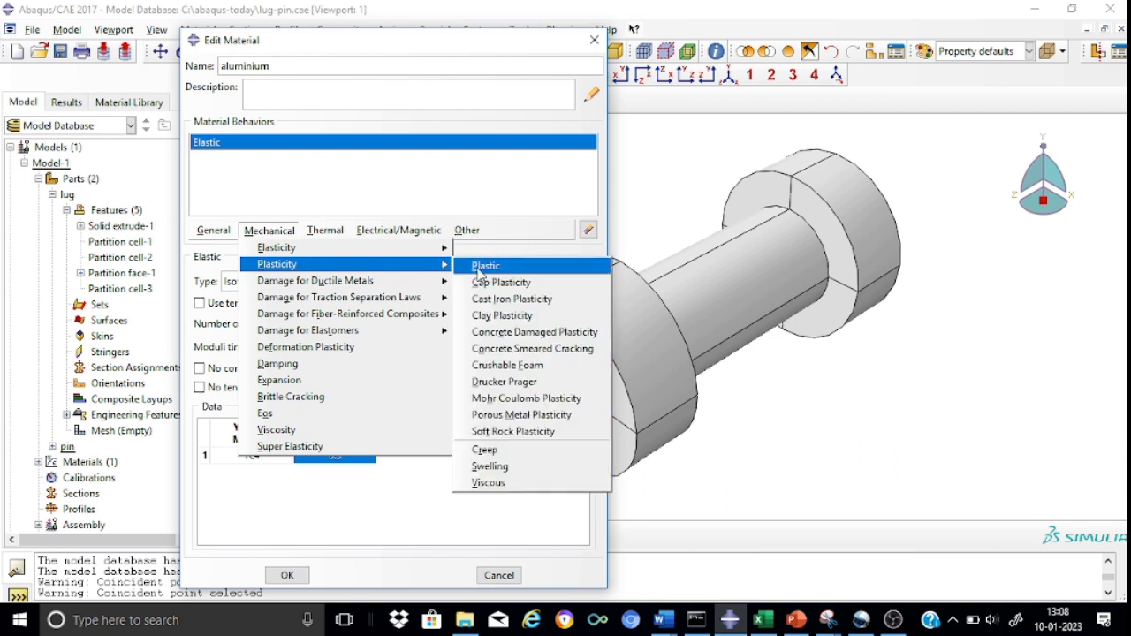
left_click(483, 268)
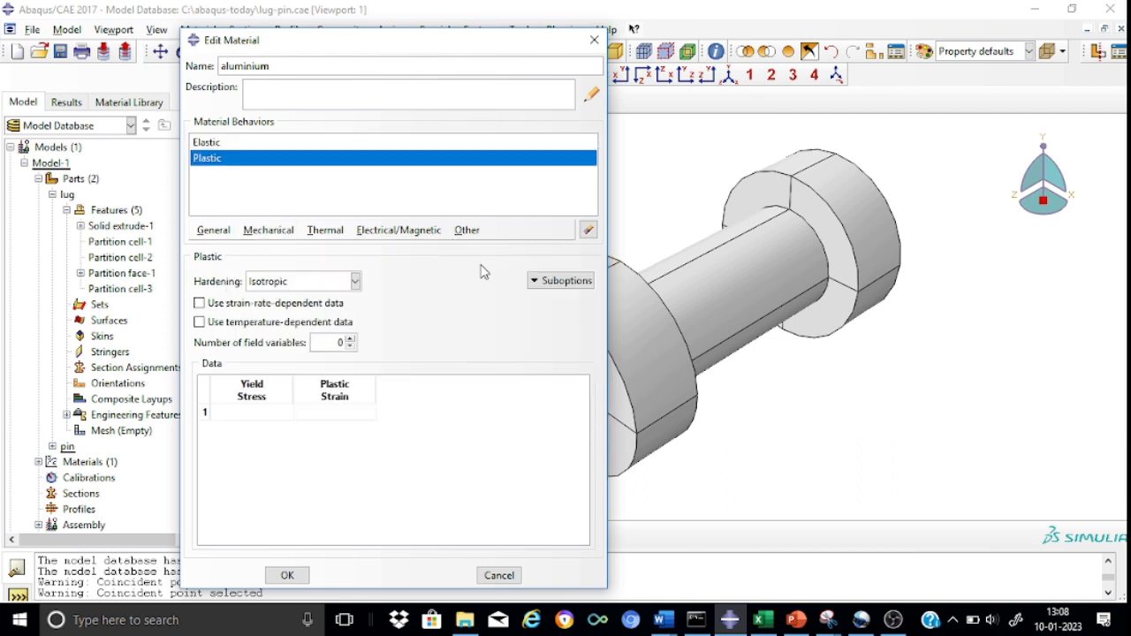
left_click(263, 411)
type("124")
key("BackSpace")
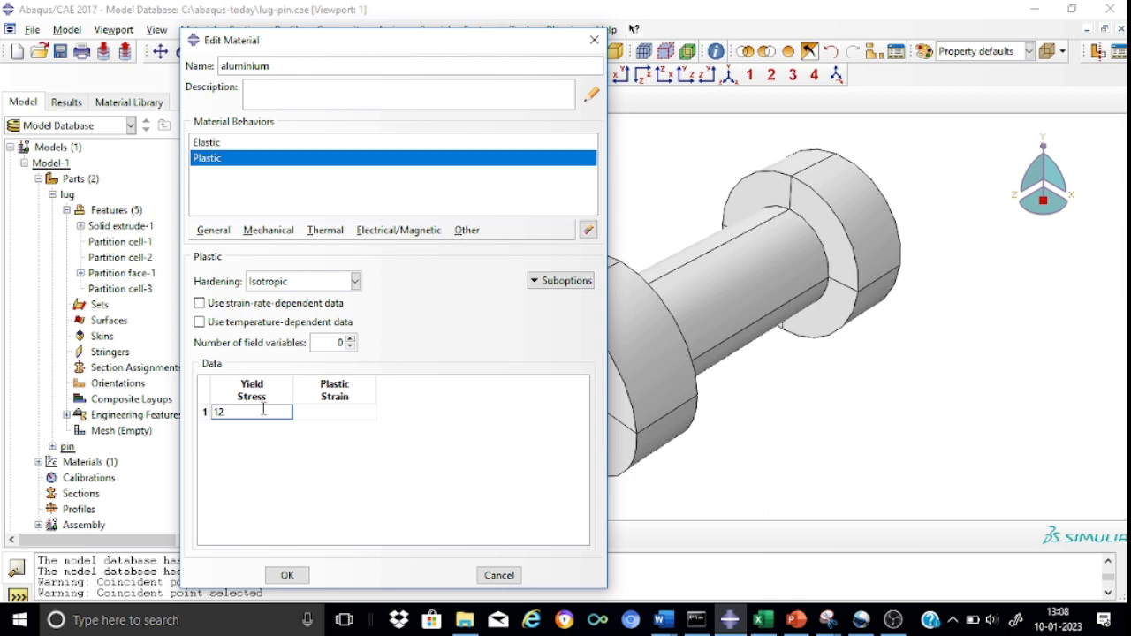
type("5")
left_click(326, 412)
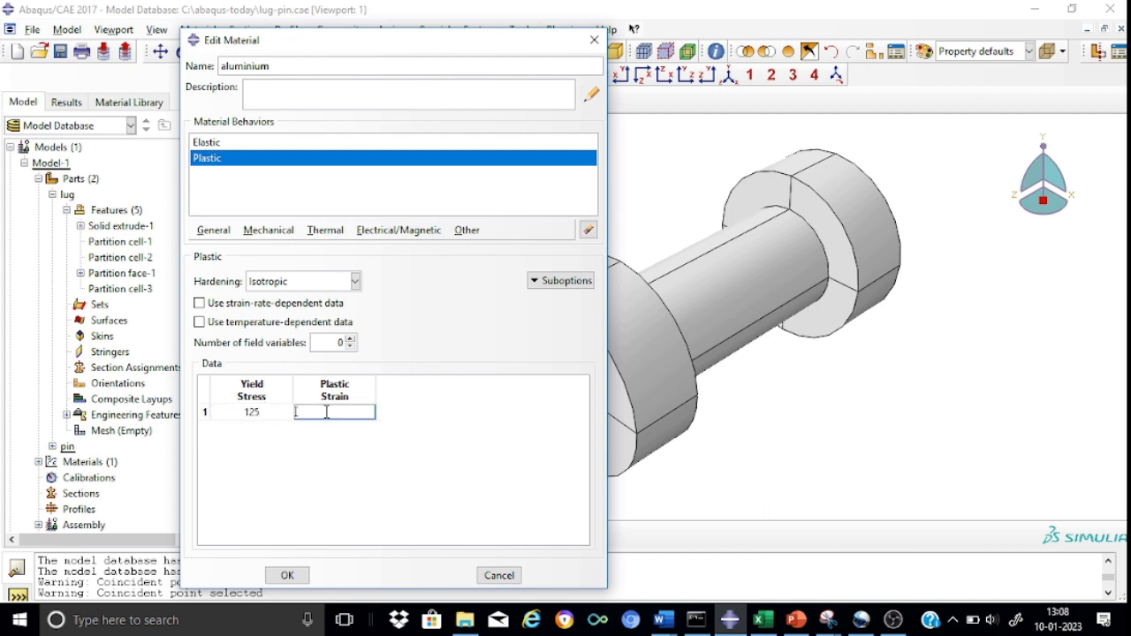
type("0")
Add a second plastic data row of yield stress 250 at plastic strain 0.15 and save the aluminium material.
key("Tab")
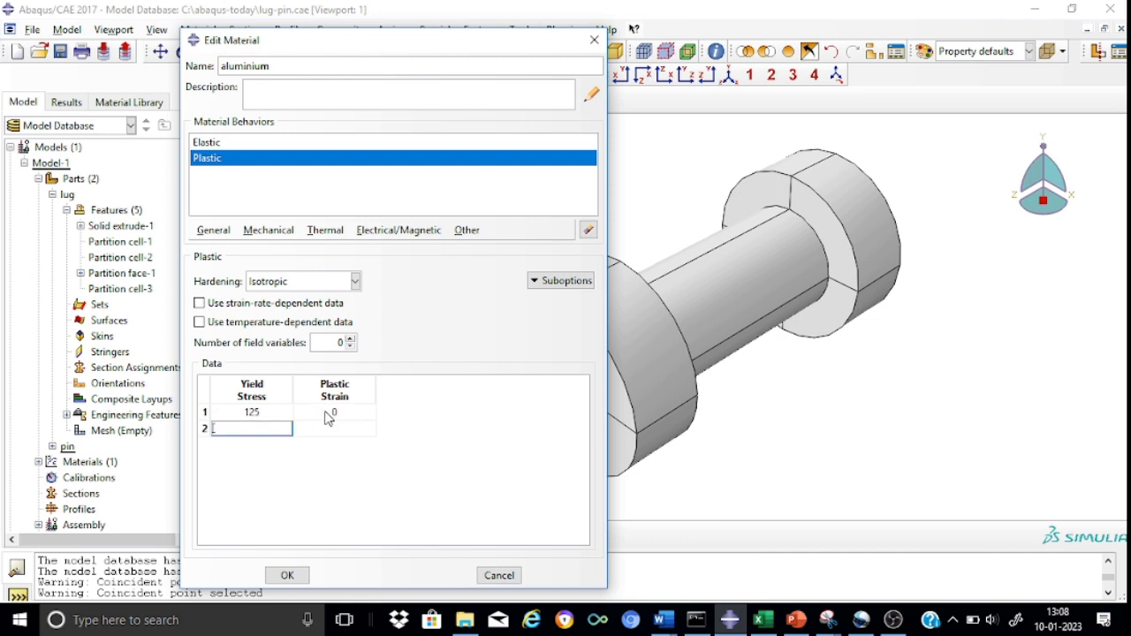
type("250")
left_click(357, 429)
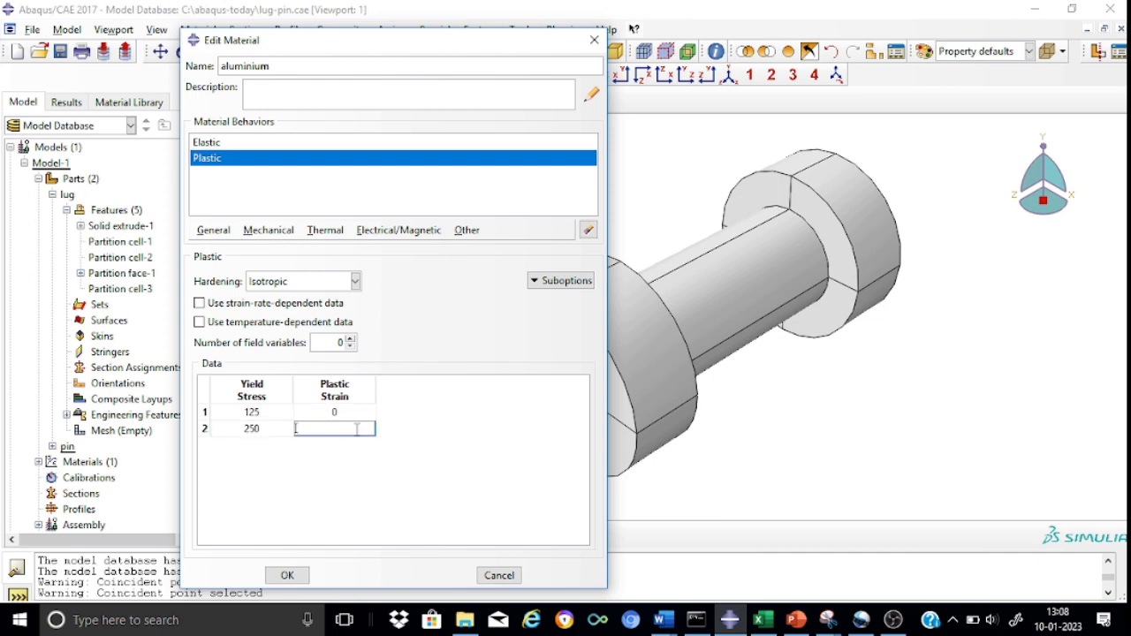
type("0.15")
left_click(288, 576)
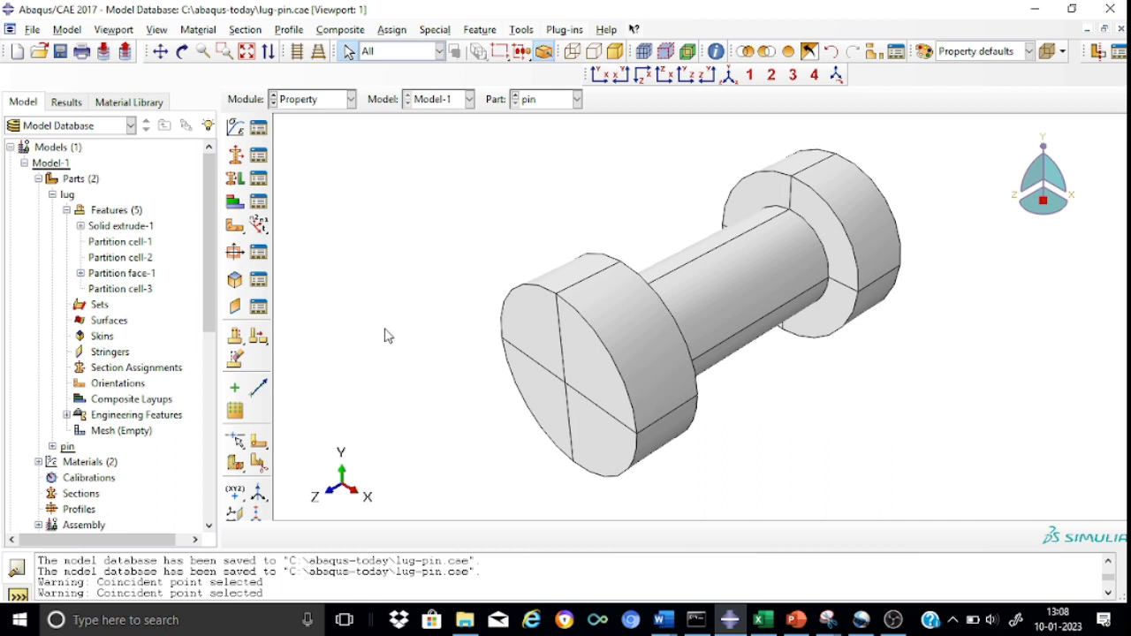
Create a solid homogeneous section named Section-pin that uses the steel material.
left_click(236, 157)
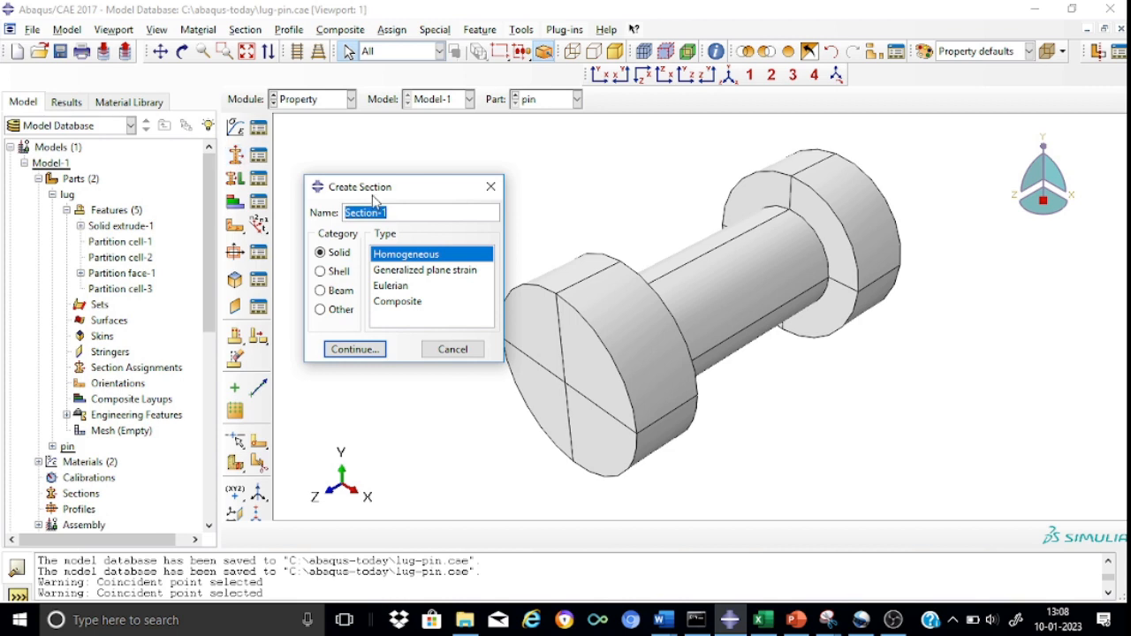
left_click(399, 216)
type("pin")
left_click(367, 349)
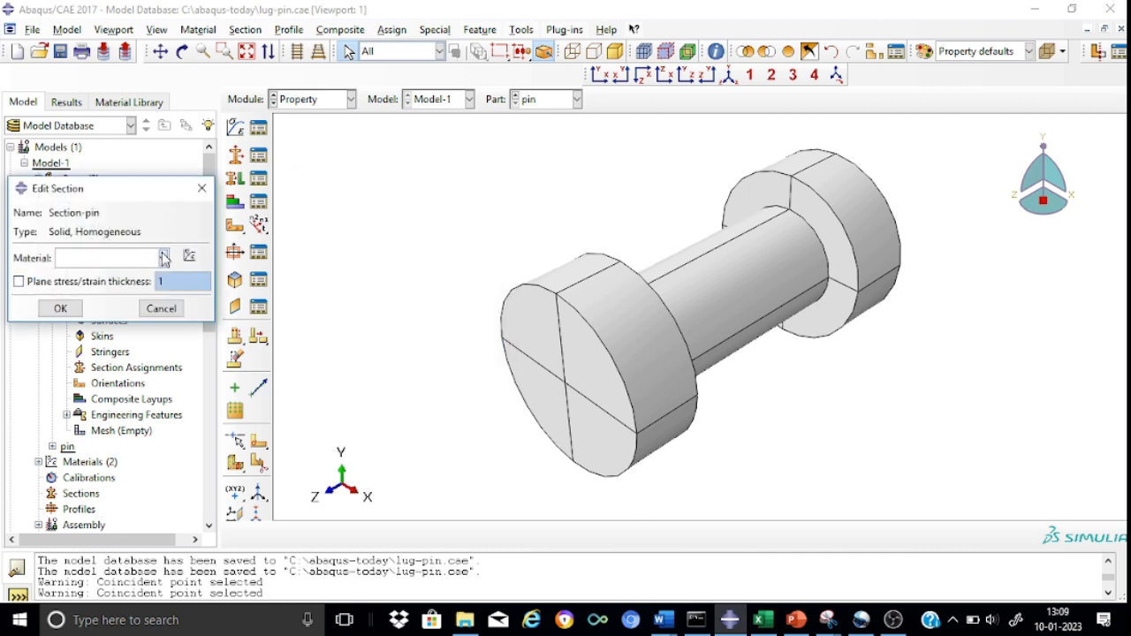
left_click(162, 257)
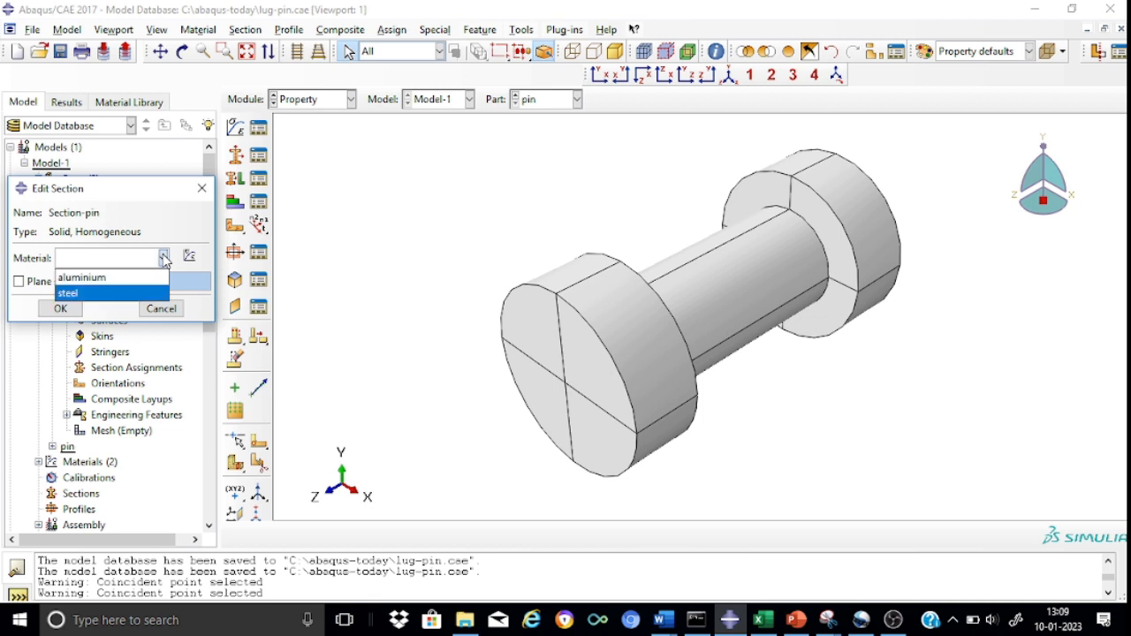
left_click(99, 294)
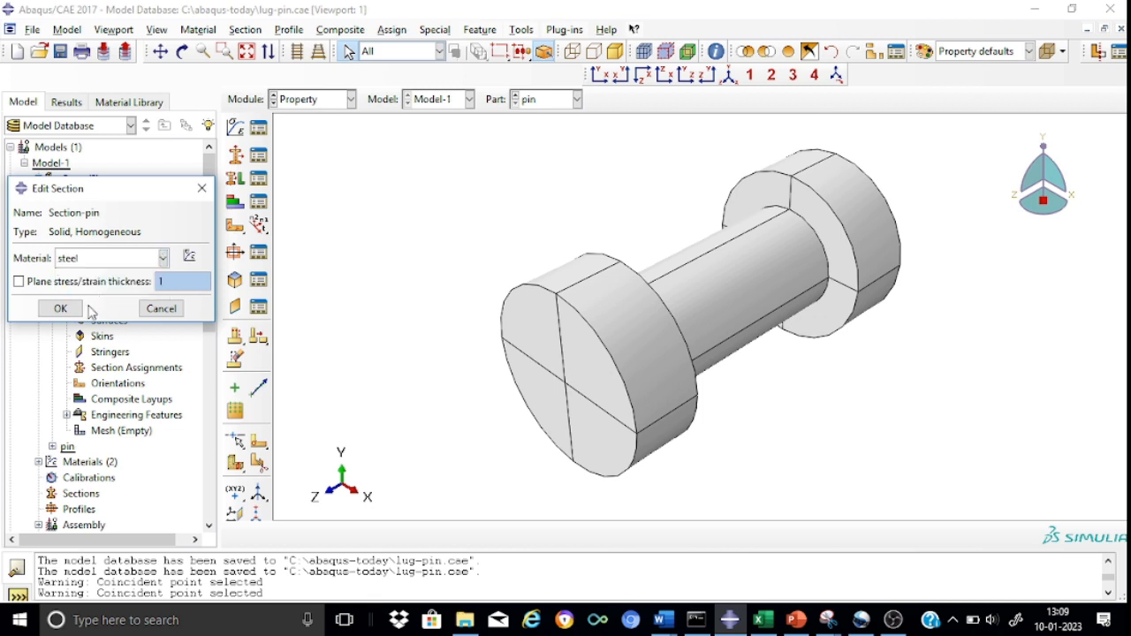
left_click(60, 307)
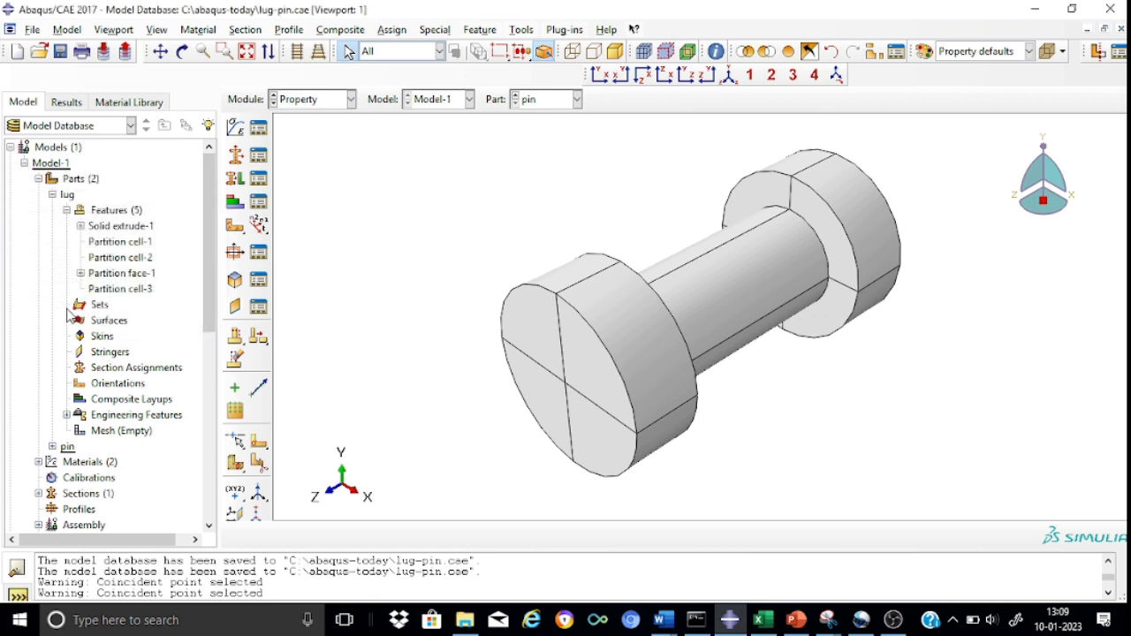
Create a solid homogeneous section named Section-lug that uses the aluminium material.
left_click(259, 154)
left_click(392, 212)
key("BackSpace")
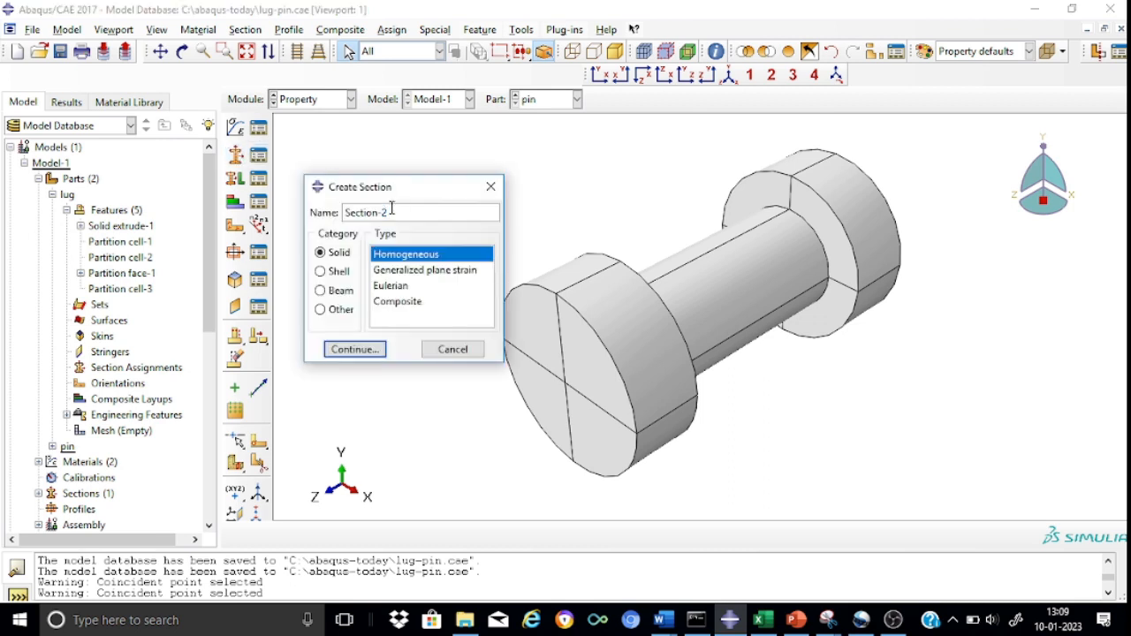
type("lug")
left_click(354, 349)
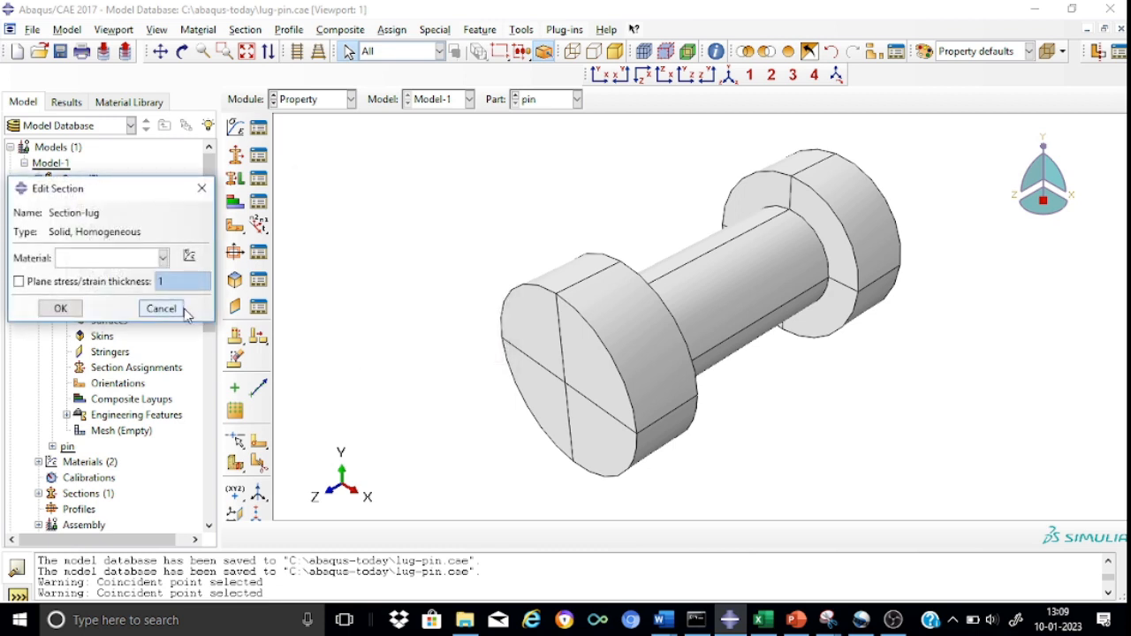
left_click(163, 257)
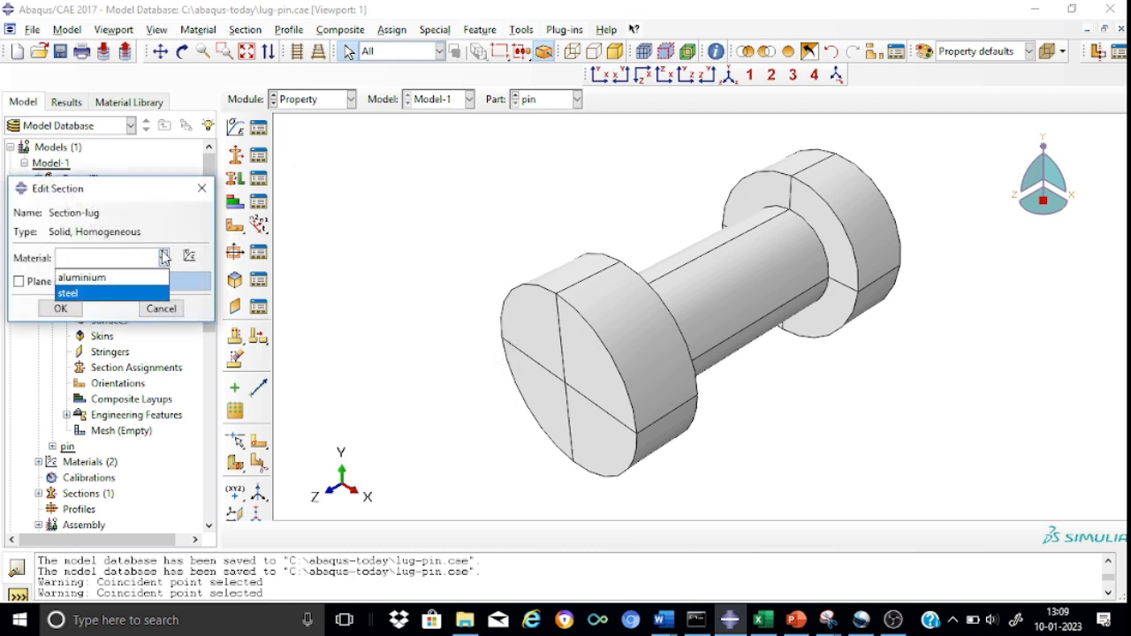
left_click(110, 282)
left_click(60, 309)
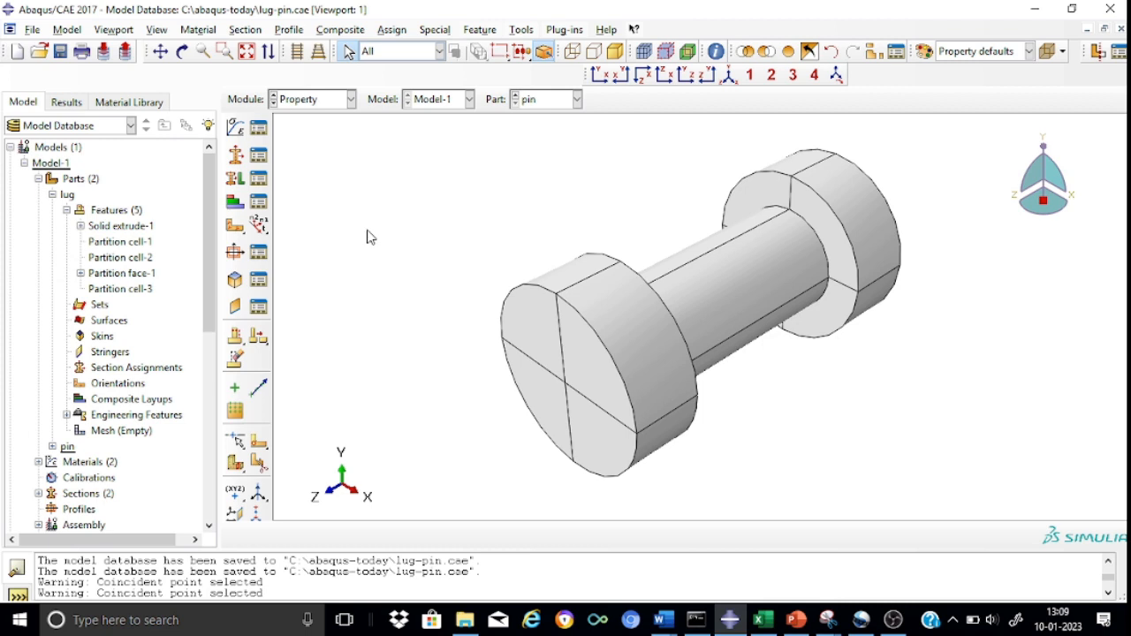
Display the lug part and assign Section-lug to all of its cells, creating the region set Set-1.
left_click(577, 99)
left_click(533, 118)
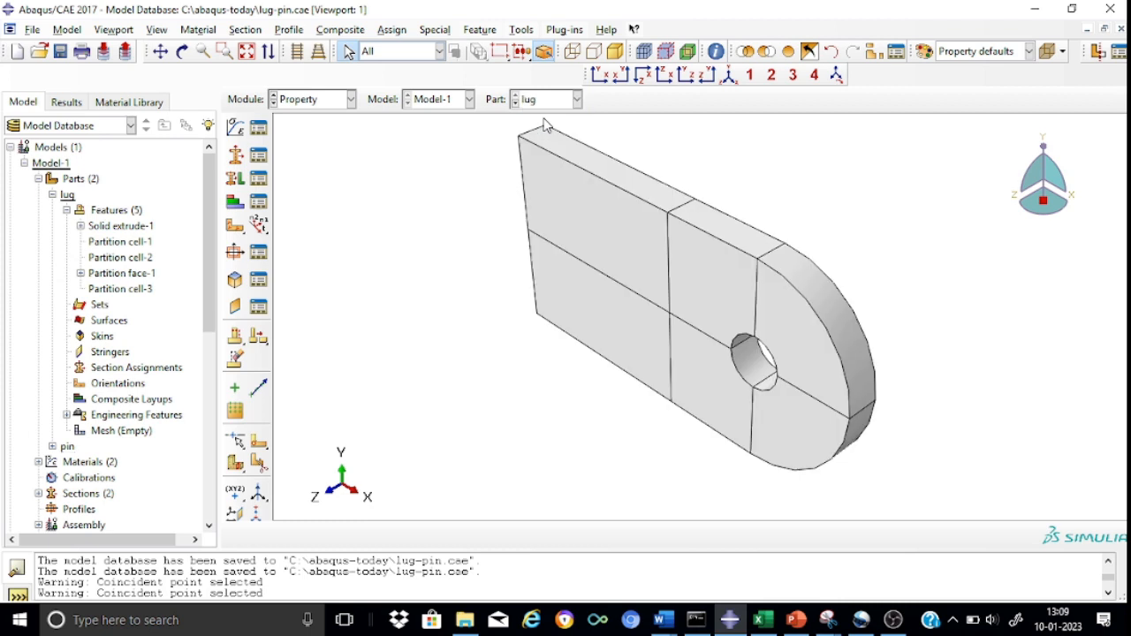
left_click(235, 180)
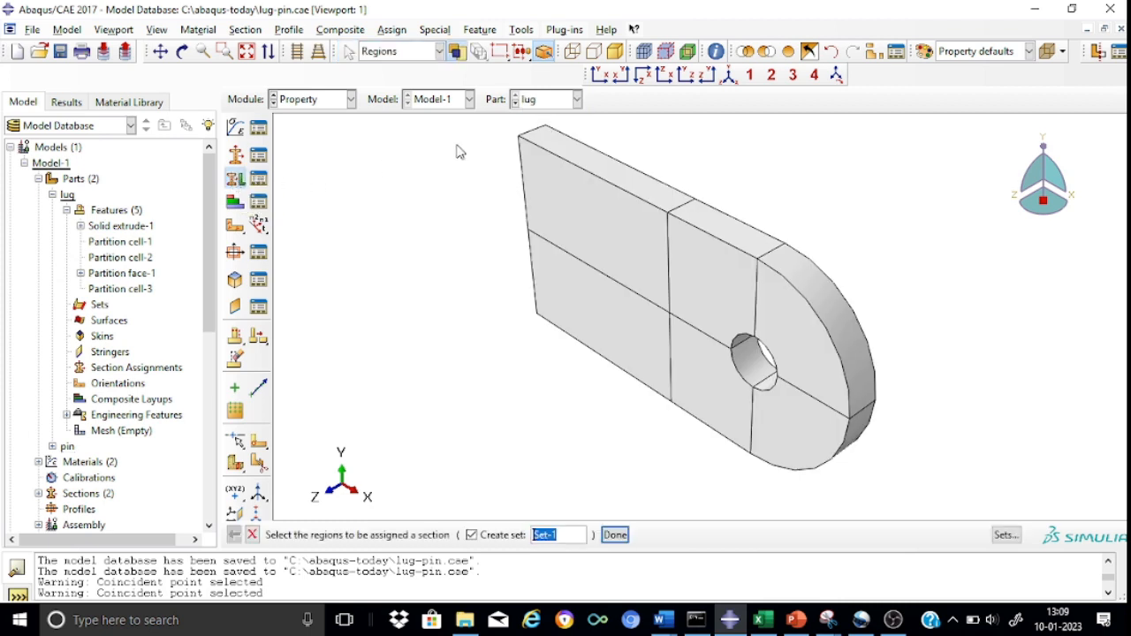
left_click_drag(480, 118, 928, 492)
left_click(615, 535)
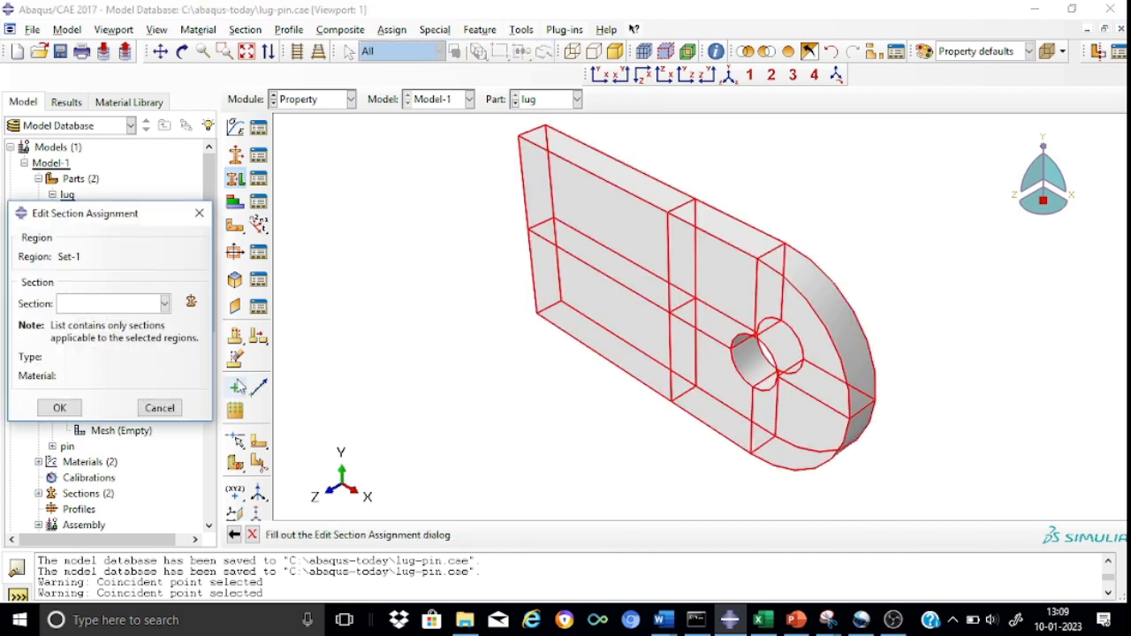
left_click(165, 304)
left_click(128, 324)
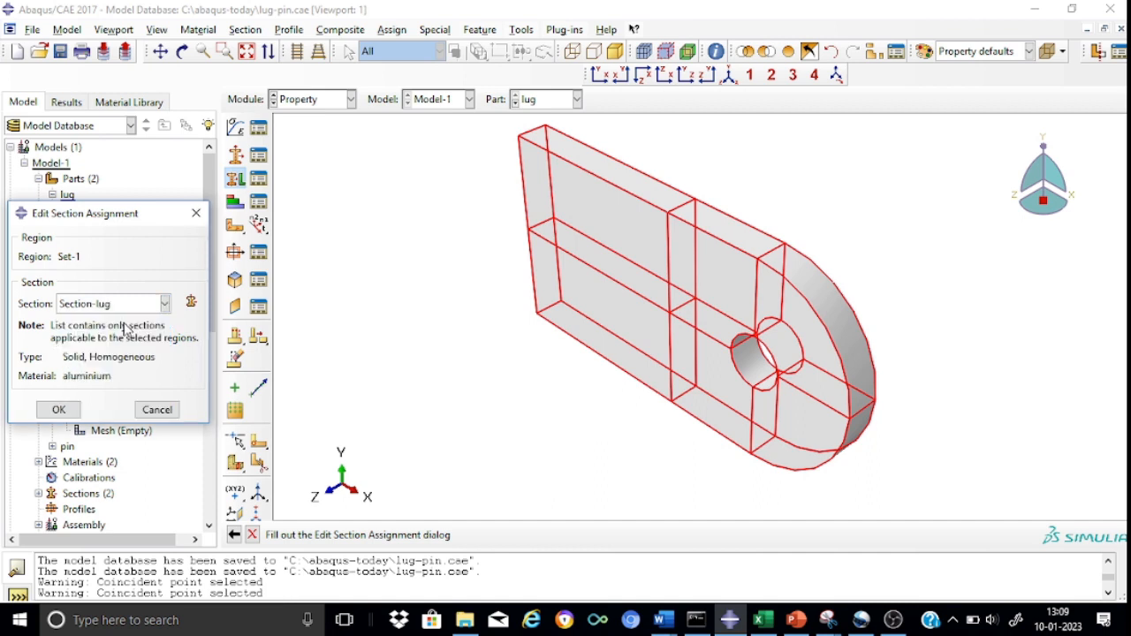
left_click(58, 410)
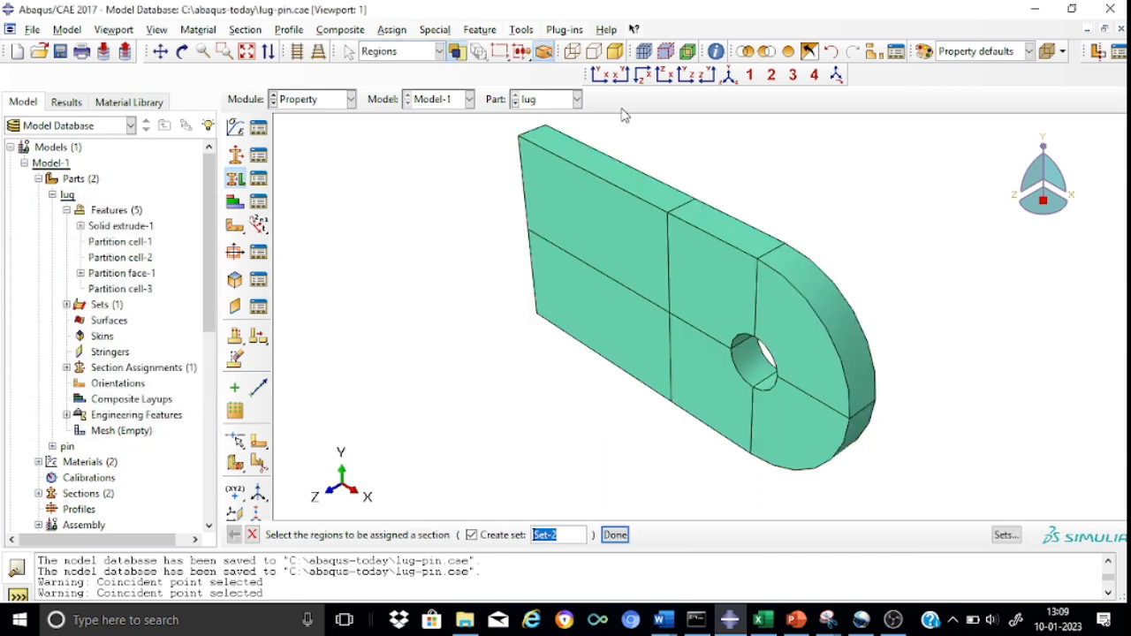
left_click(677, 222)
Display the pin part, assign Section-pin to all of its cells with region set Set-1, and end the assignment command.
left_click(576, 99)
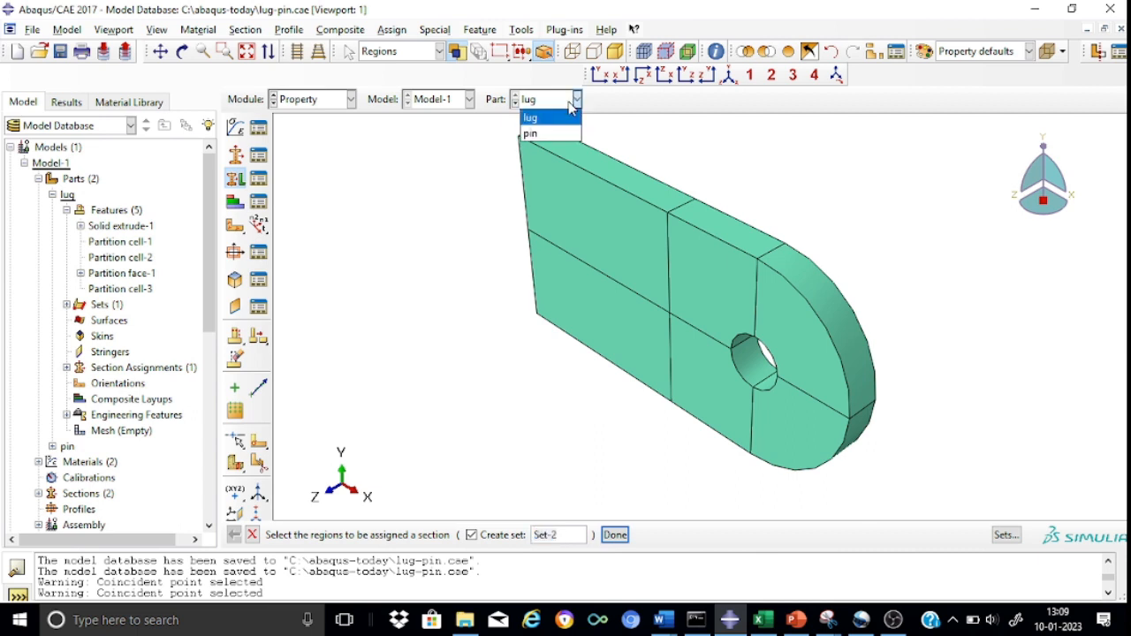
left_click(533, 137)
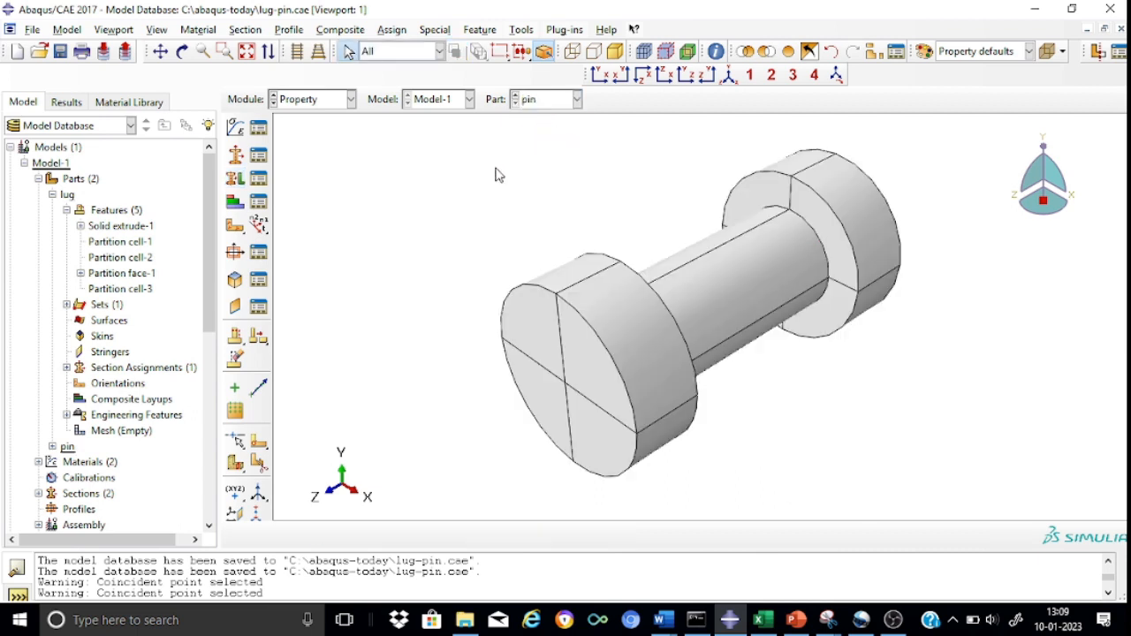
left_click(233, 179)
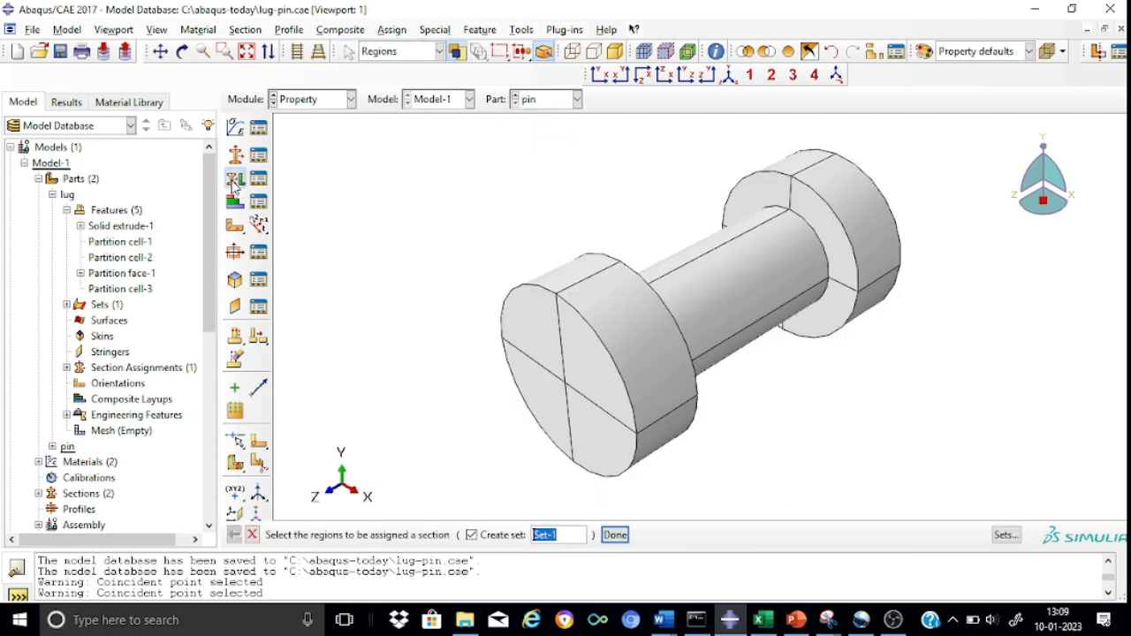
left_click_drag(410, 122, 997, 511)
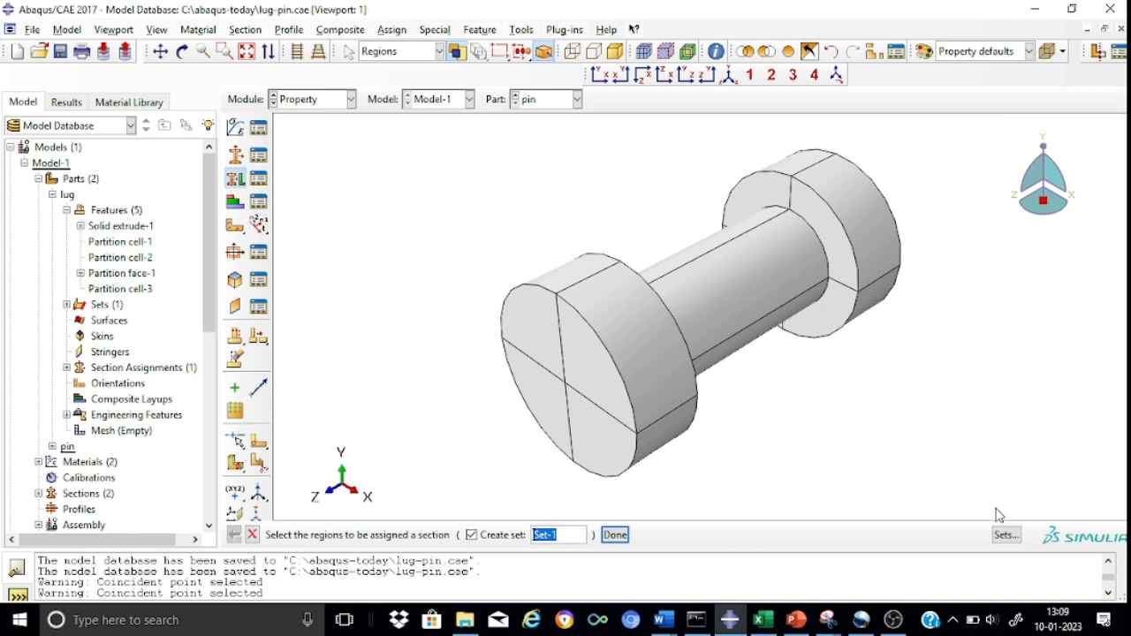
left_click(614, 541)
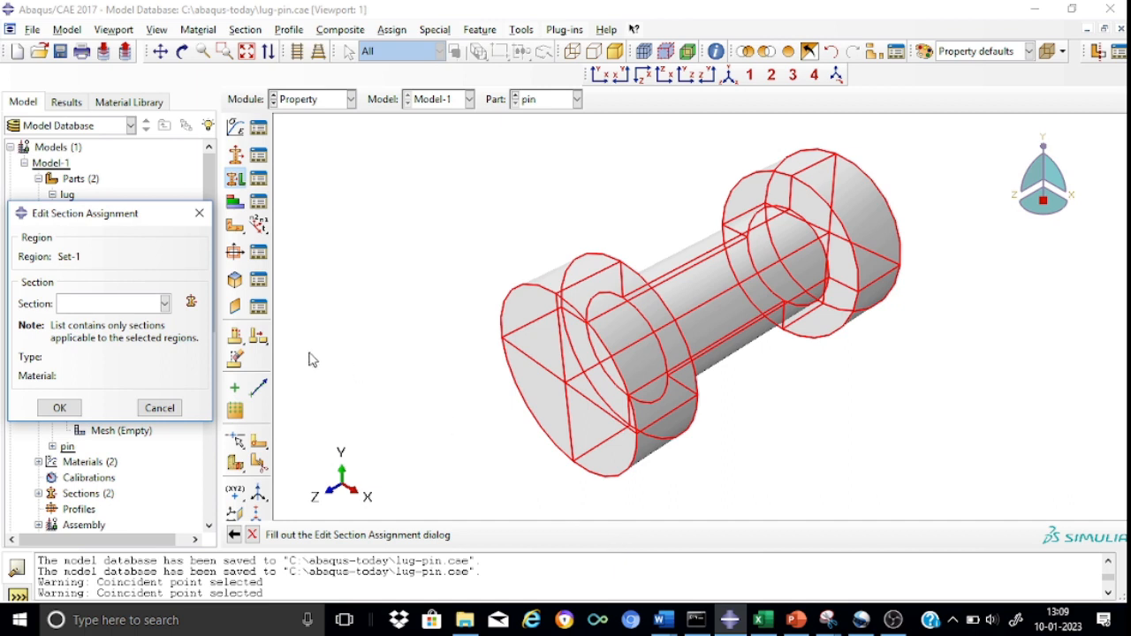
left_click(164, 303)
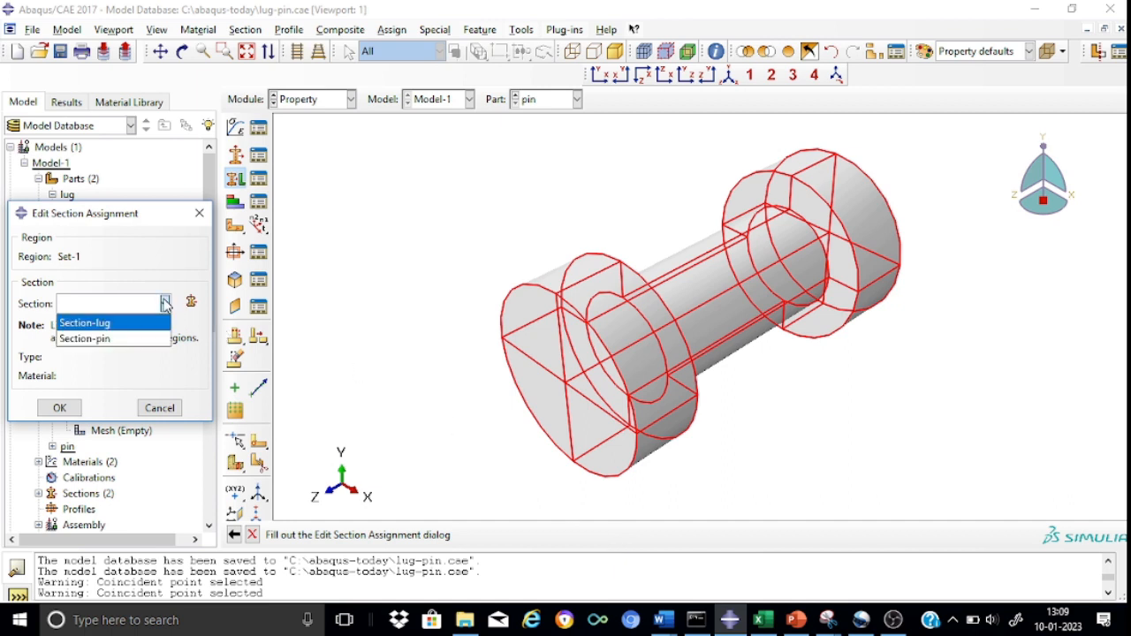
left_click(109, 340)
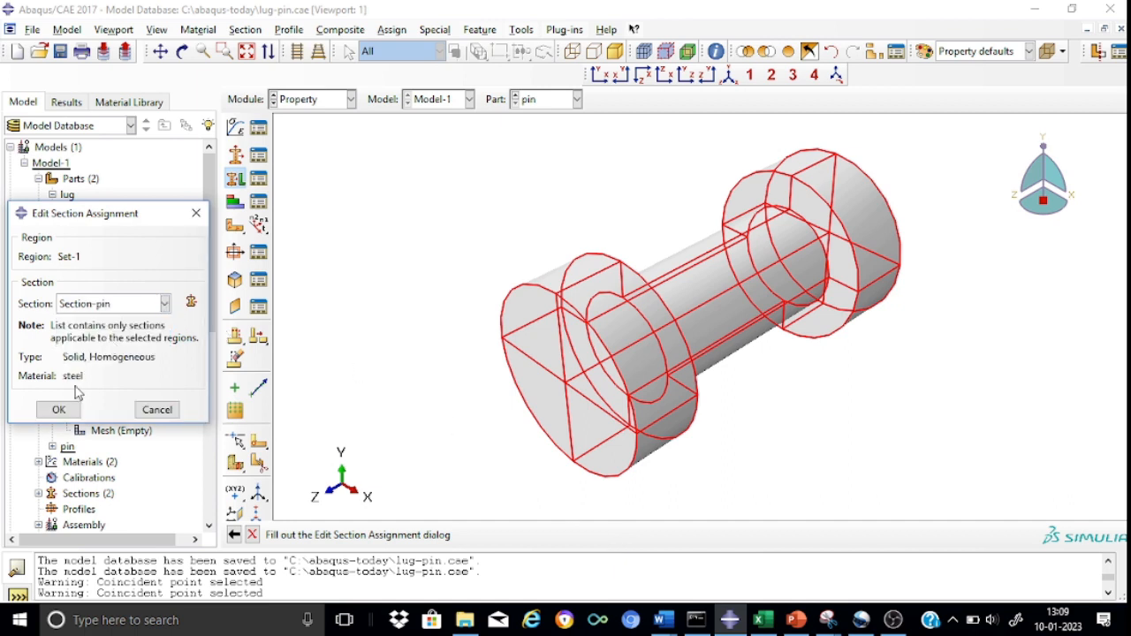
left_click(58, 409)
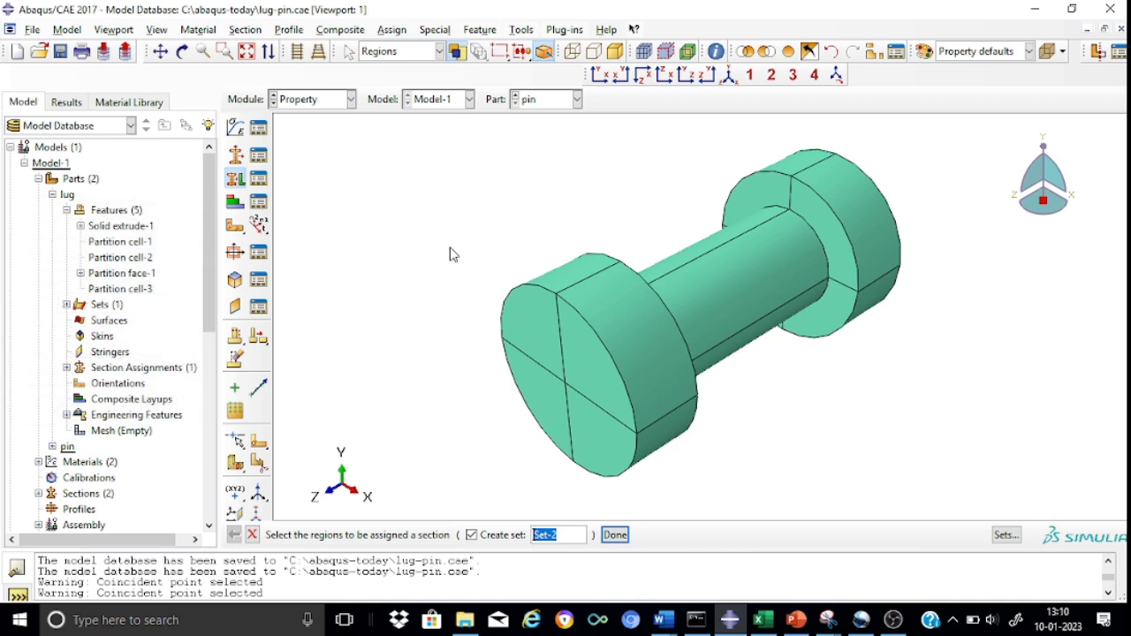
left_click(250, 535)
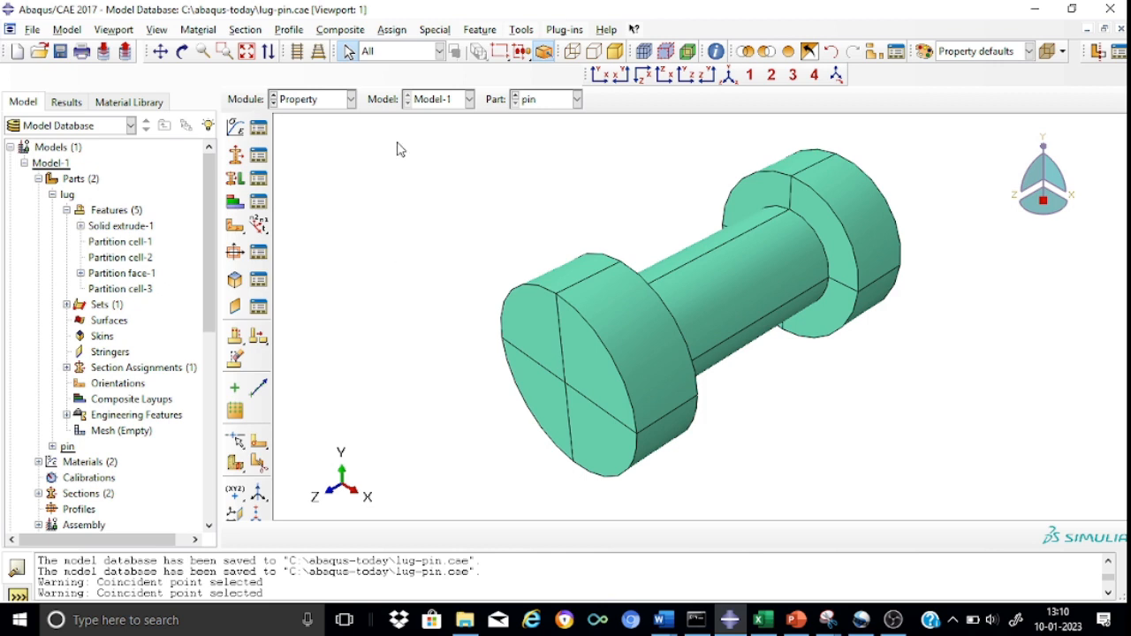
Switch to the Assembly module.
left_click(351, 100)
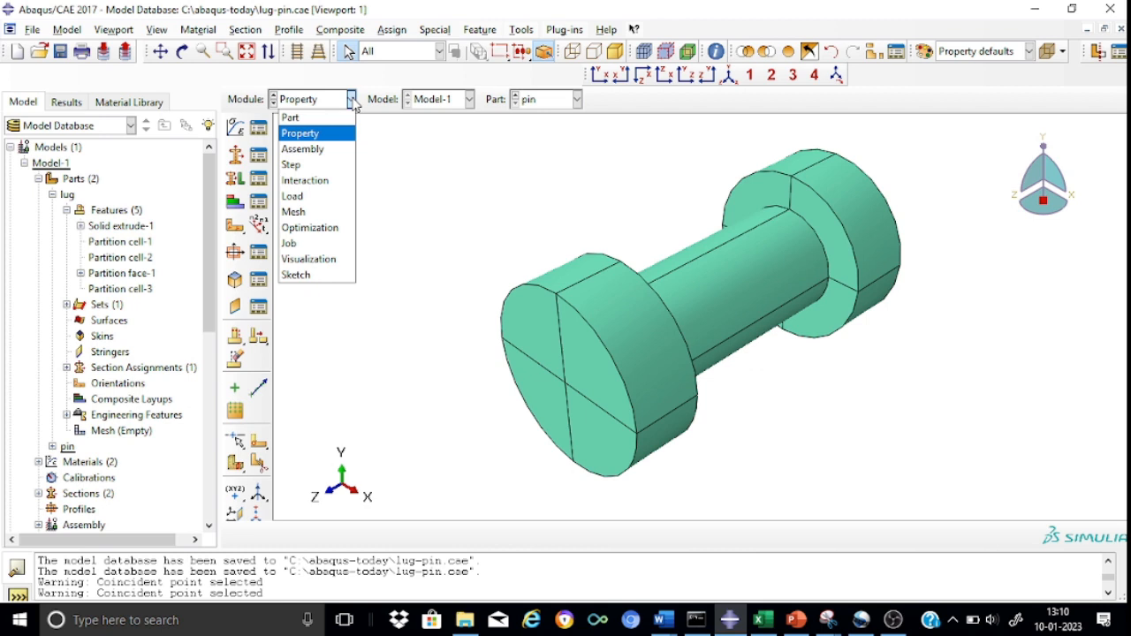
left_click(323, 158)
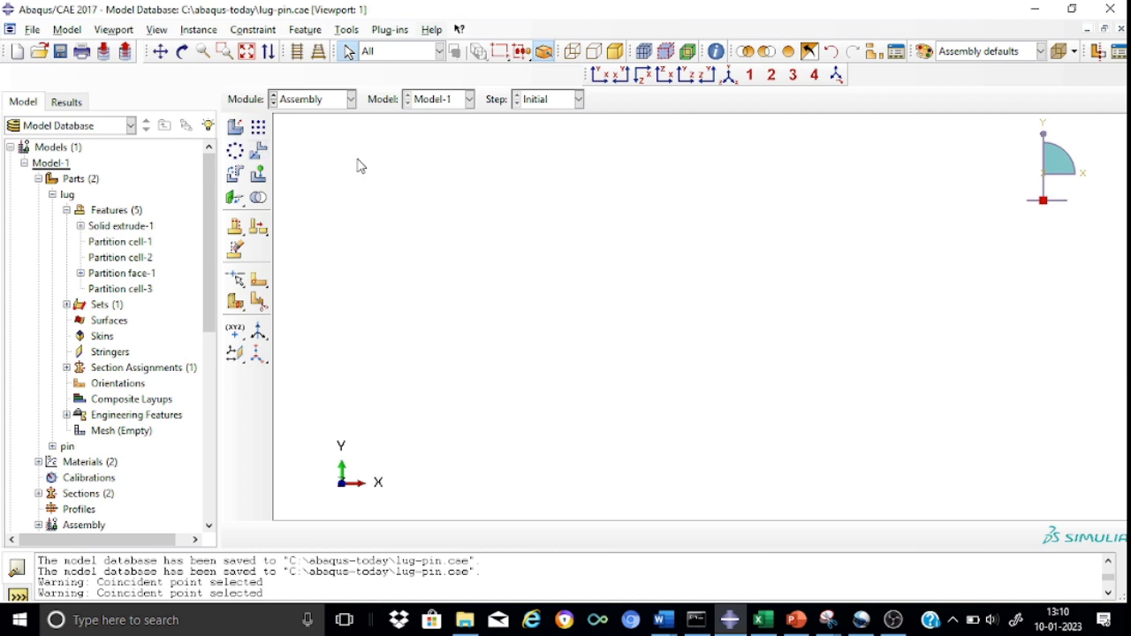
Create a dependent instance of the lug part in the assembly.
left_click(235, 127)
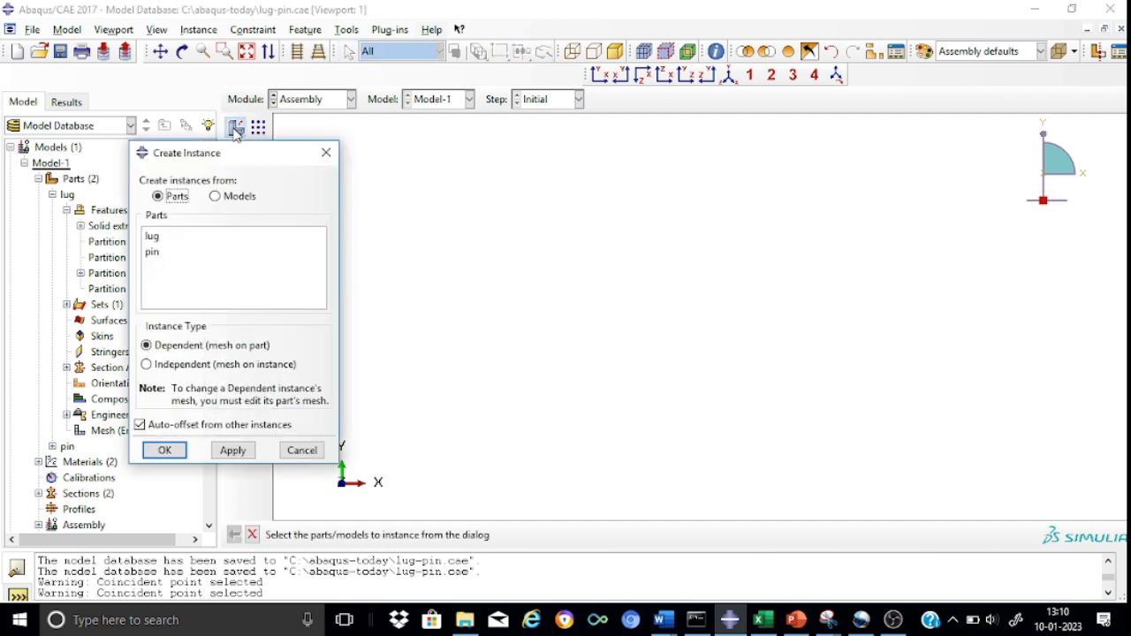
left_click(153, 238)
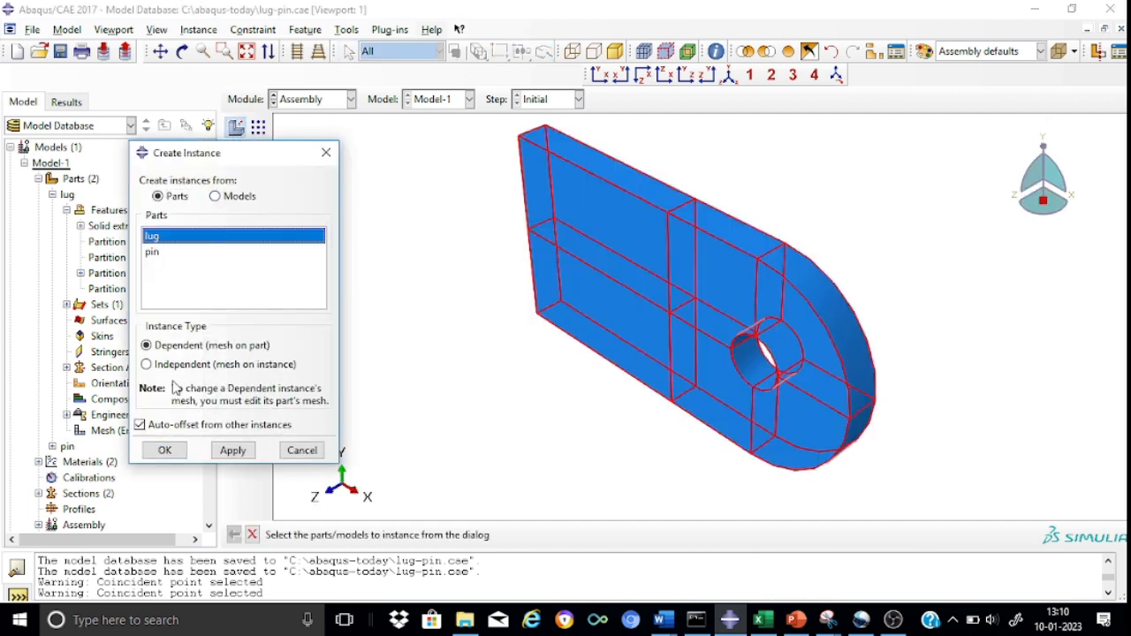
left_click(167, 451)
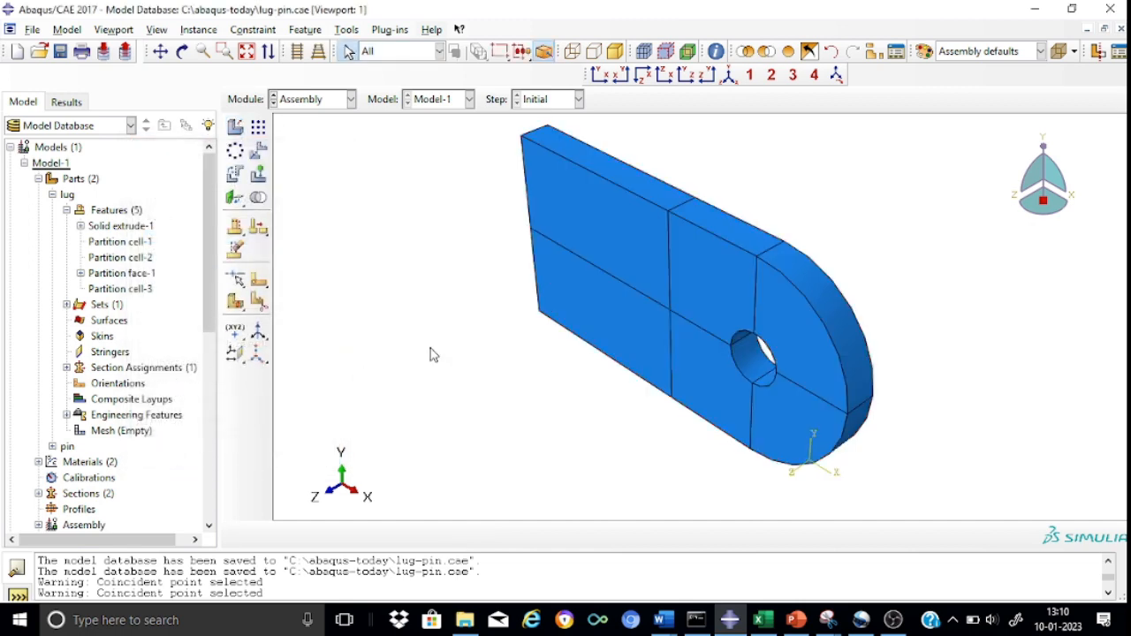
scroll(422, 292, "up", 2)
scroll(423, 291, "down", 4)
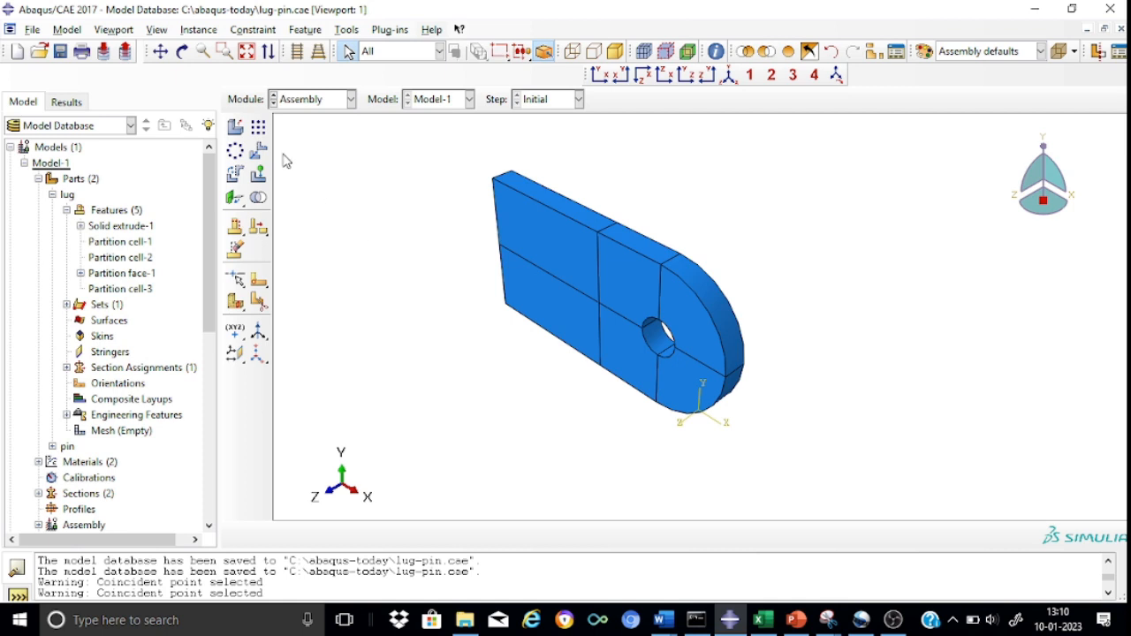
Add a second dependent lug instance, auto-offset from the first one.
left_click(237, 129)
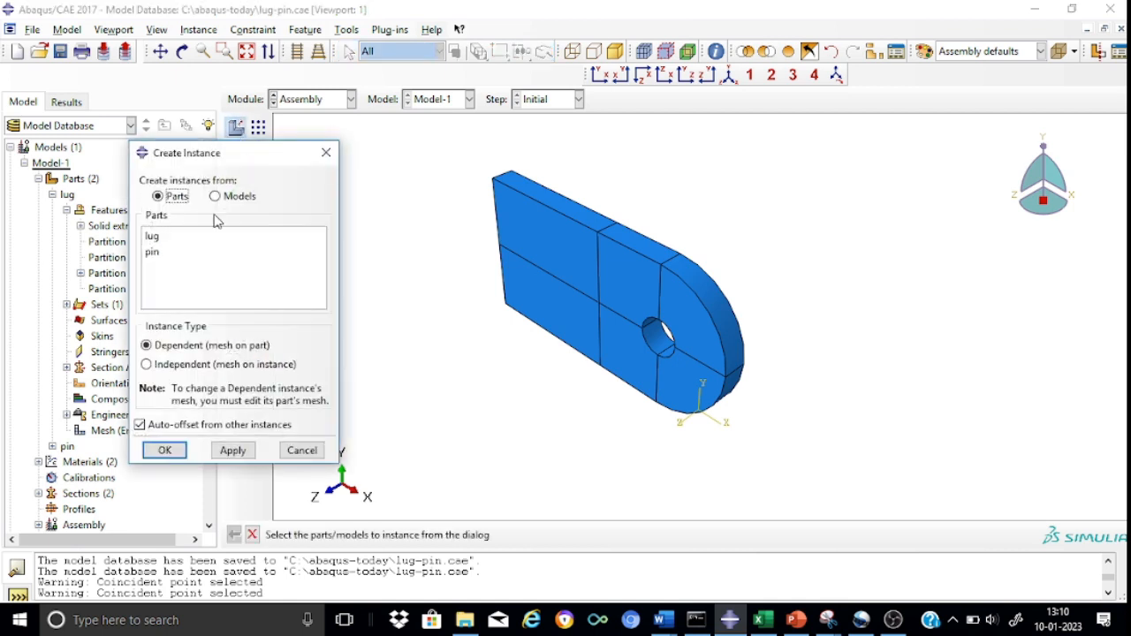
left_click(163, 241)
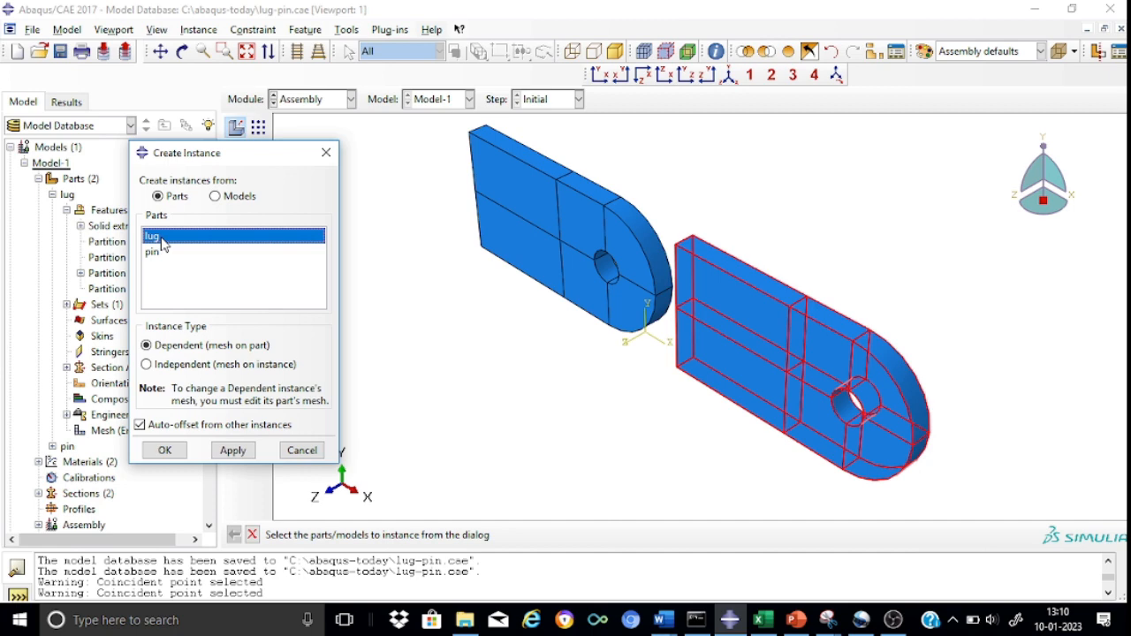
left_click(164, 451)
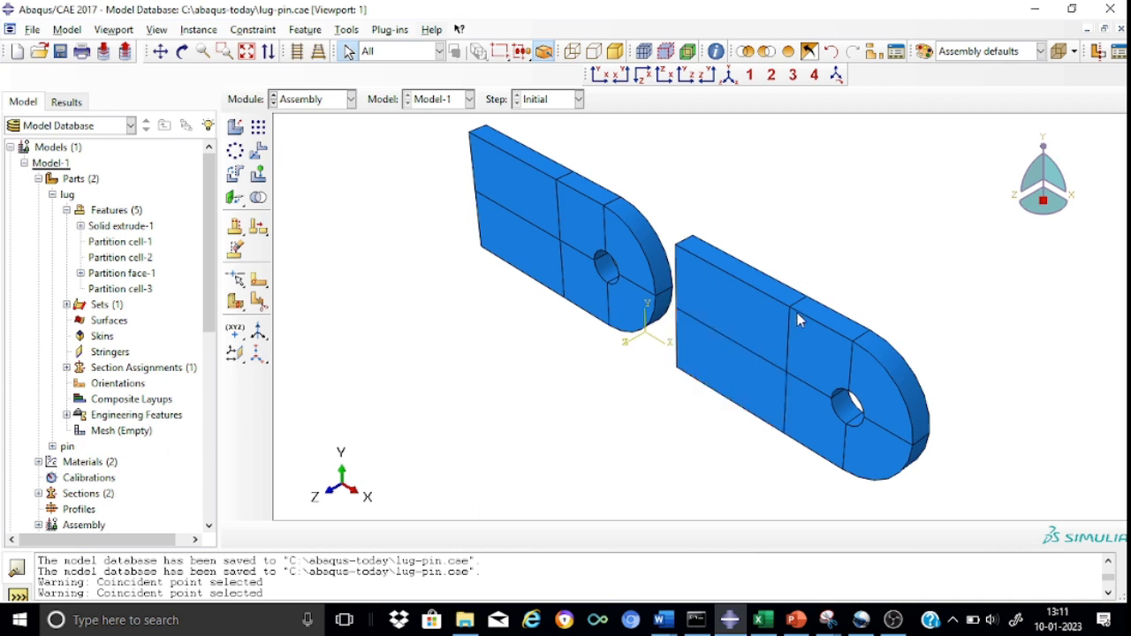
Translate the second lug instance from the origin by the vector 0,0,100 and accept its new position.
left_click(256, 154)
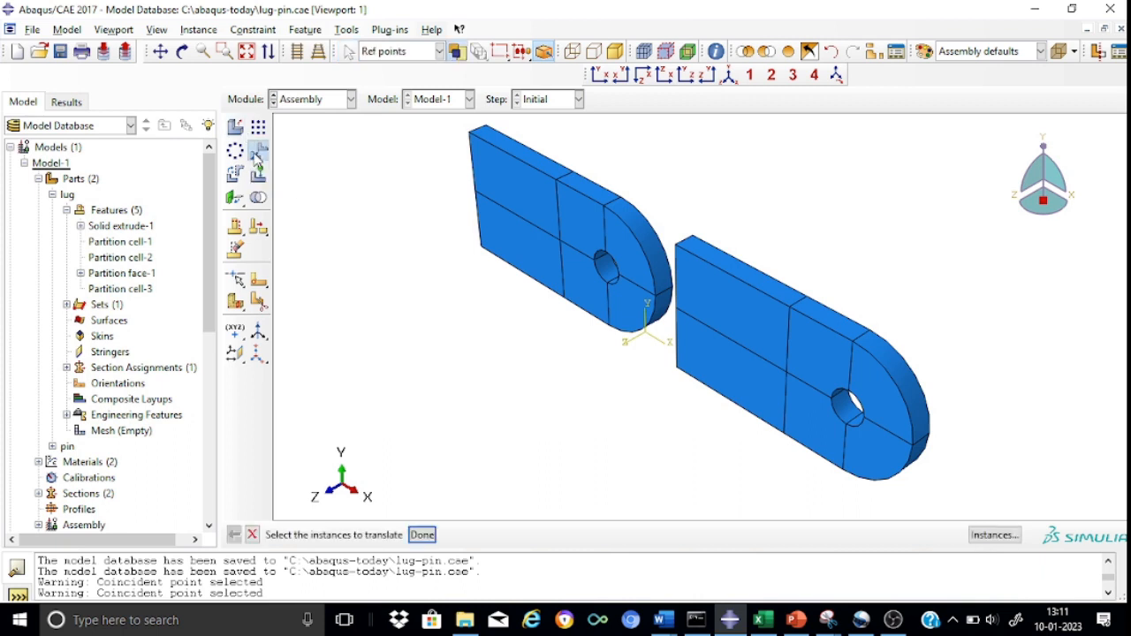
left_click(772, 323)
left_click(428, 537)
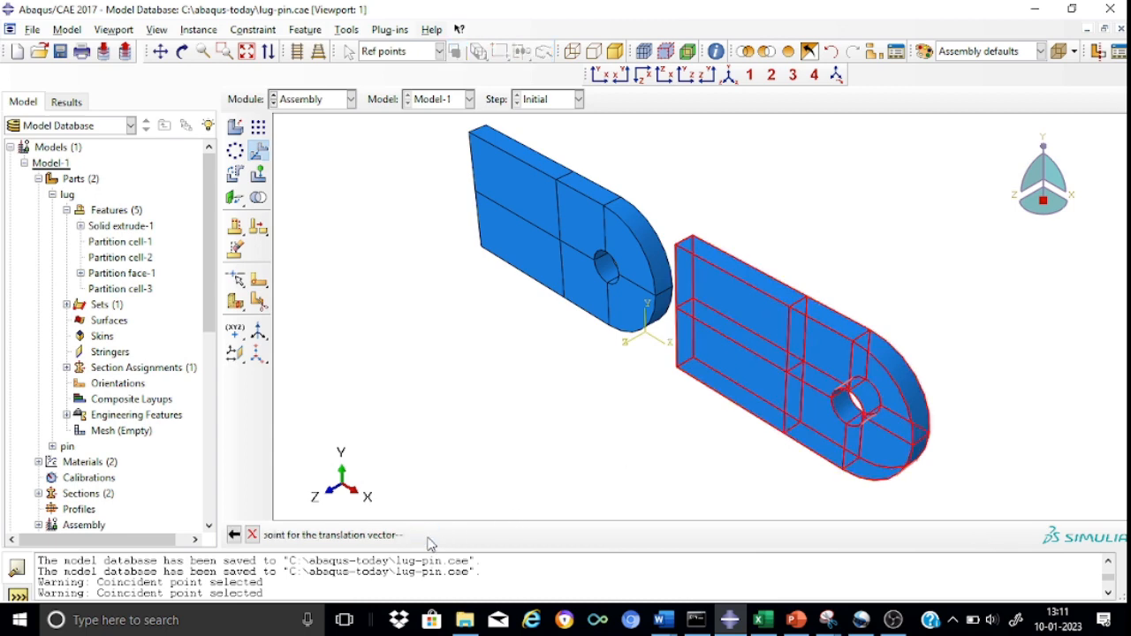
key("Return")
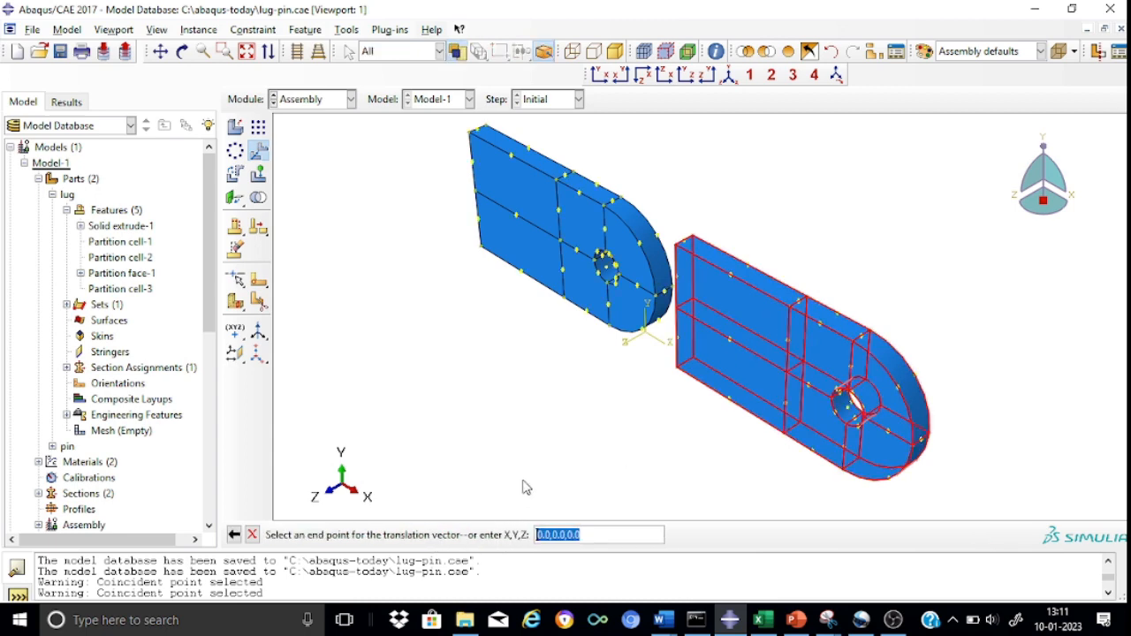
left_click(602, 538)
key("BackSpace")
key("BackSpace")
type("100")
key("Return")
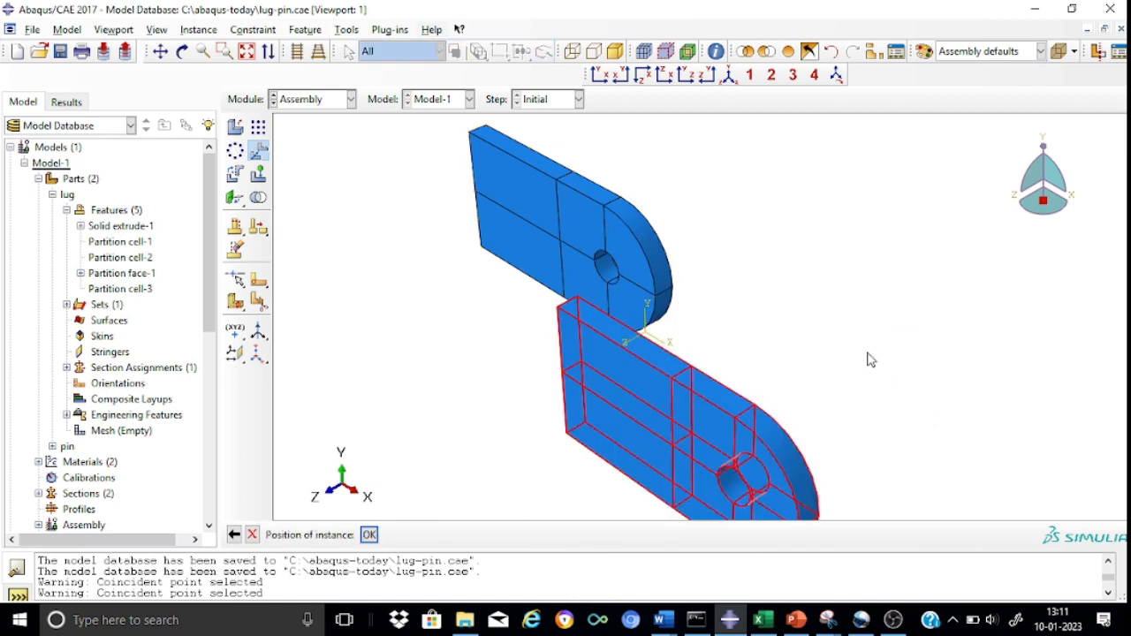
left_click(368, 535)
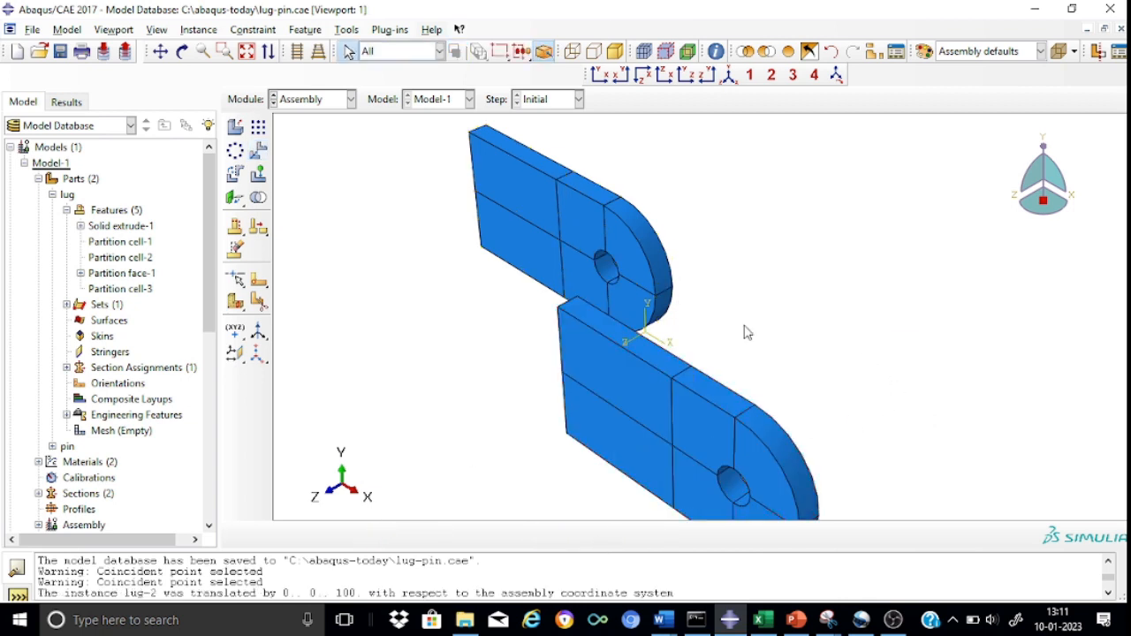
scroll(835, 301, "down", 2)
scroll(835, 301, "up", 4)
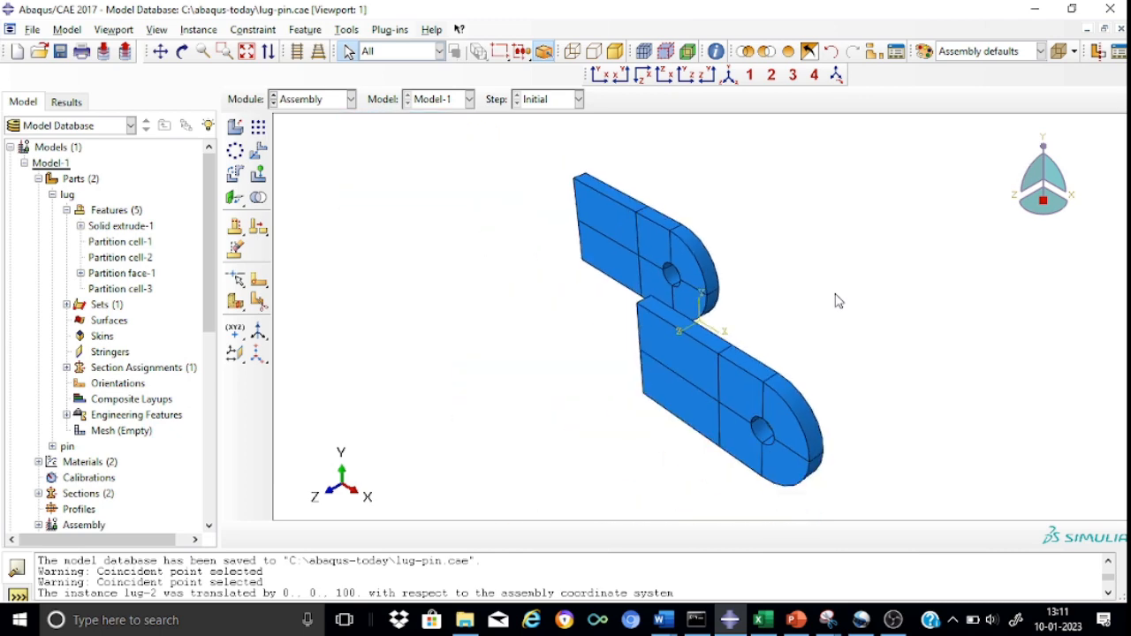
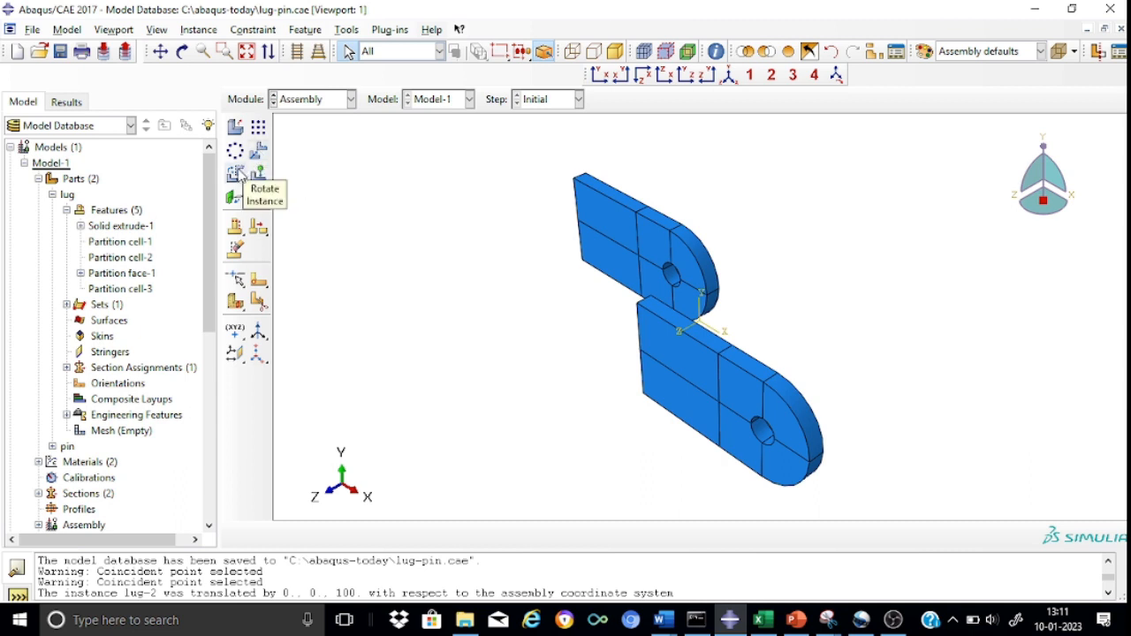
Rotate the second lug instance 180 degrees about the vertical edge of its straight end and accept the position.
left_click(237, 174)
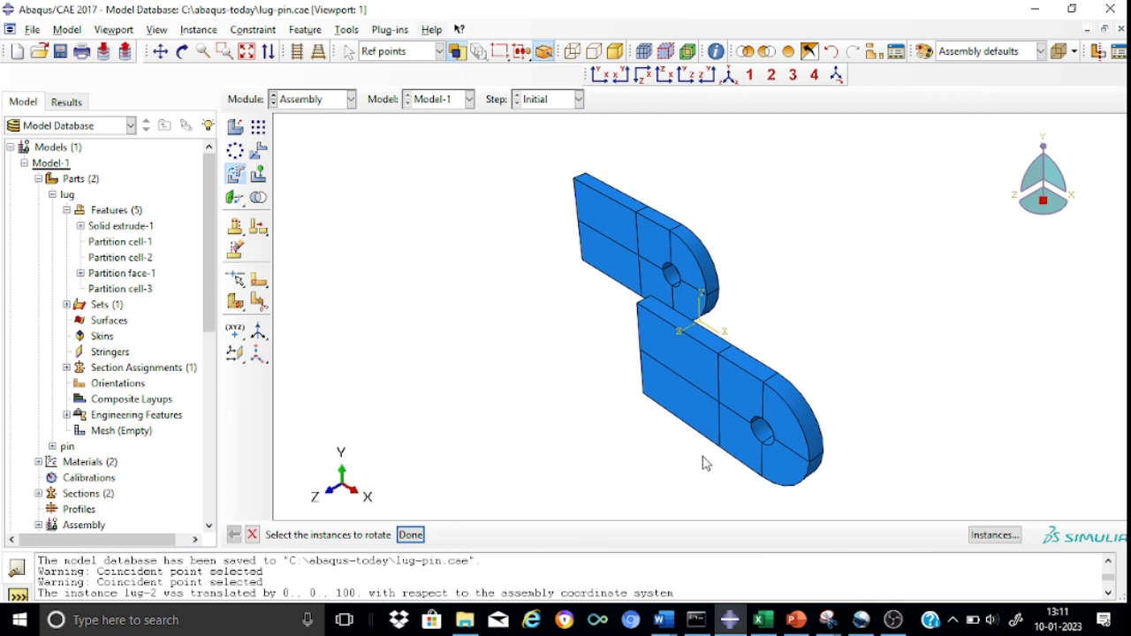
left_click(740, 449)
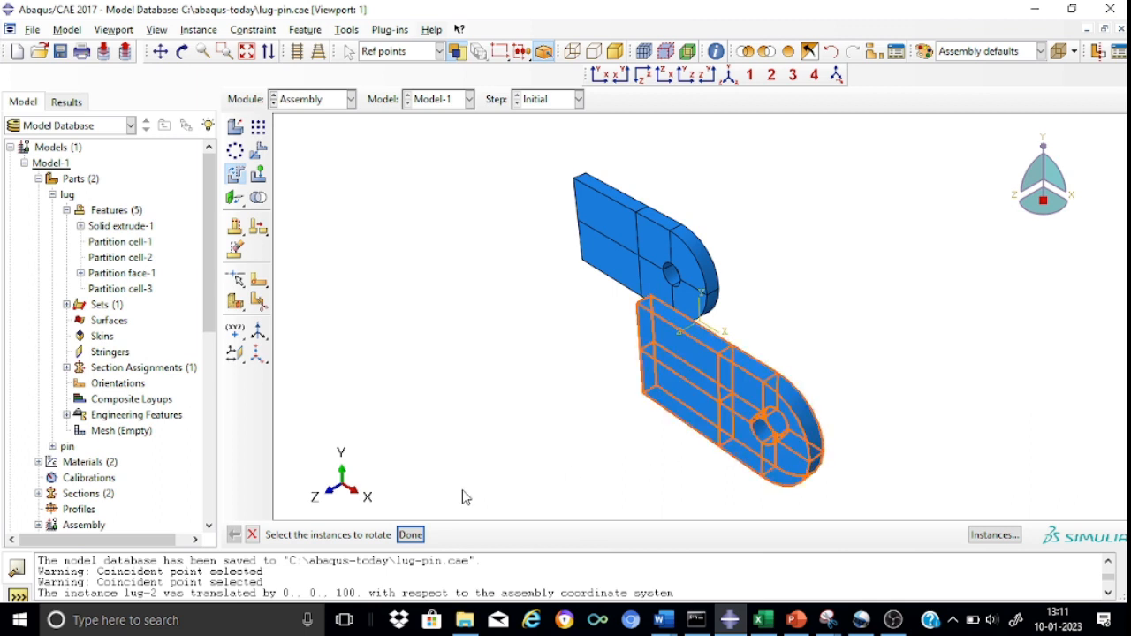
left_click(410, 534)
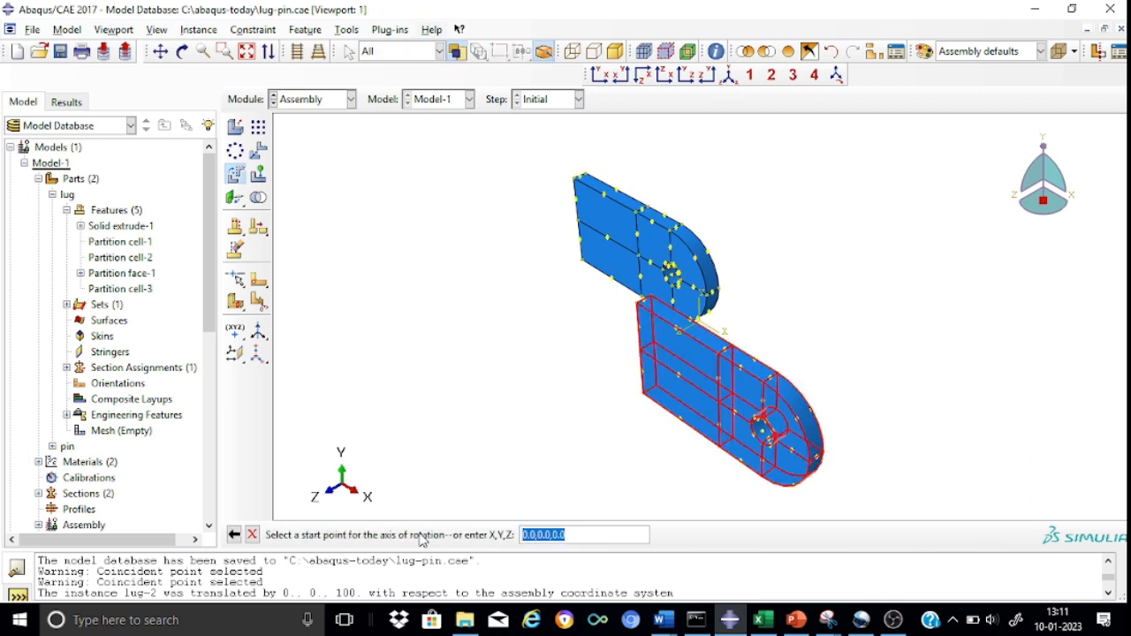
left_click(638, 304)
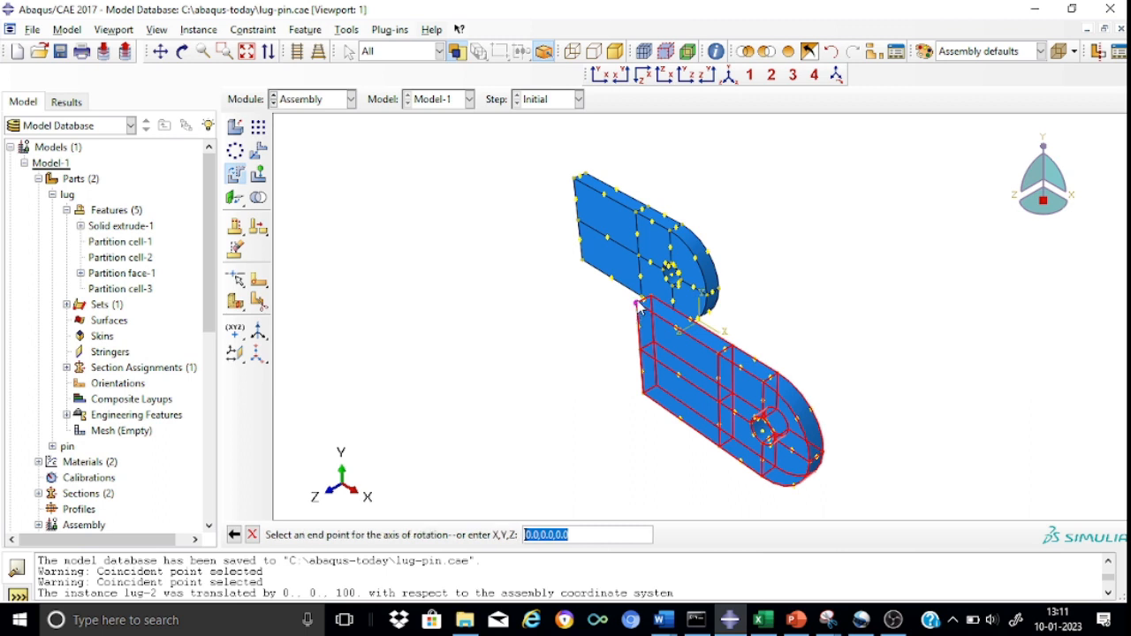
left_click(644, 395)
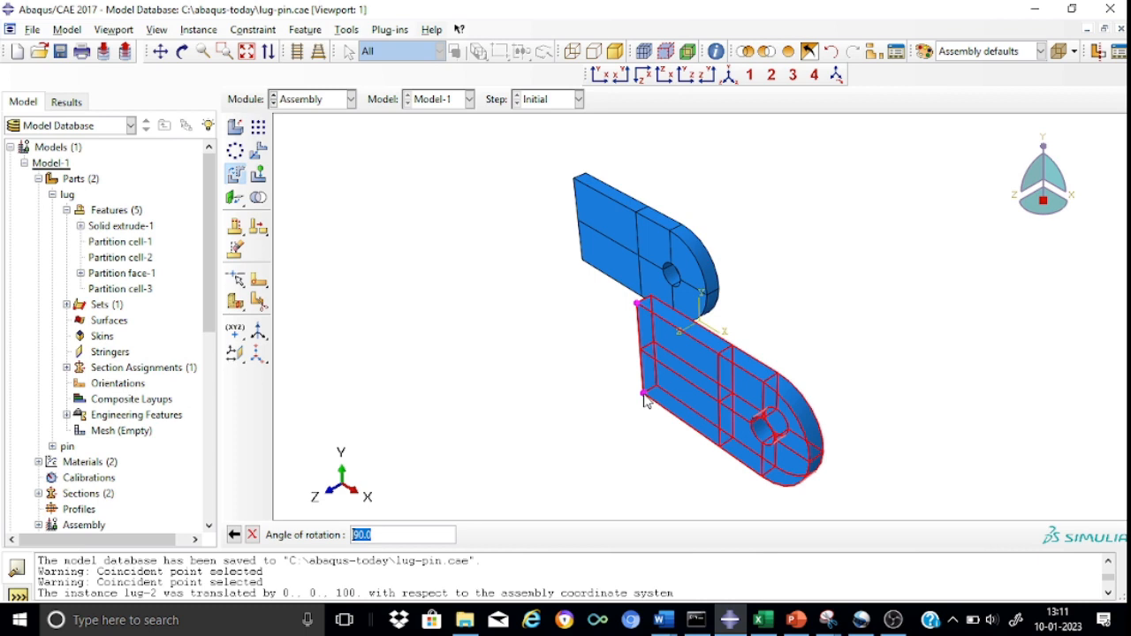
type("180")
key("Return")
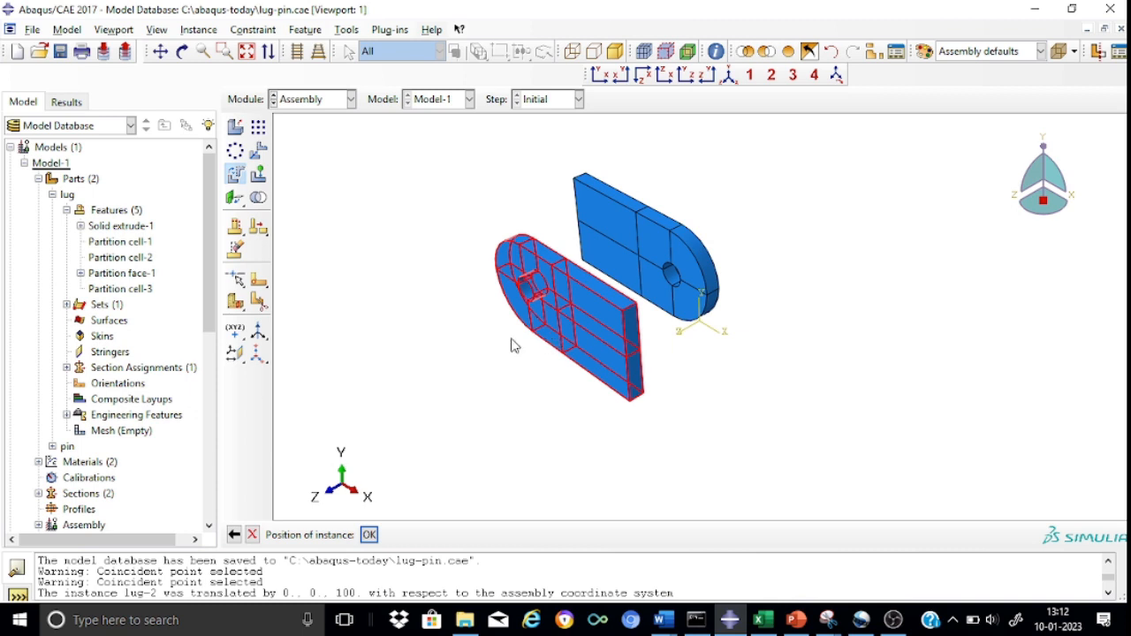
left_click(369, 535)
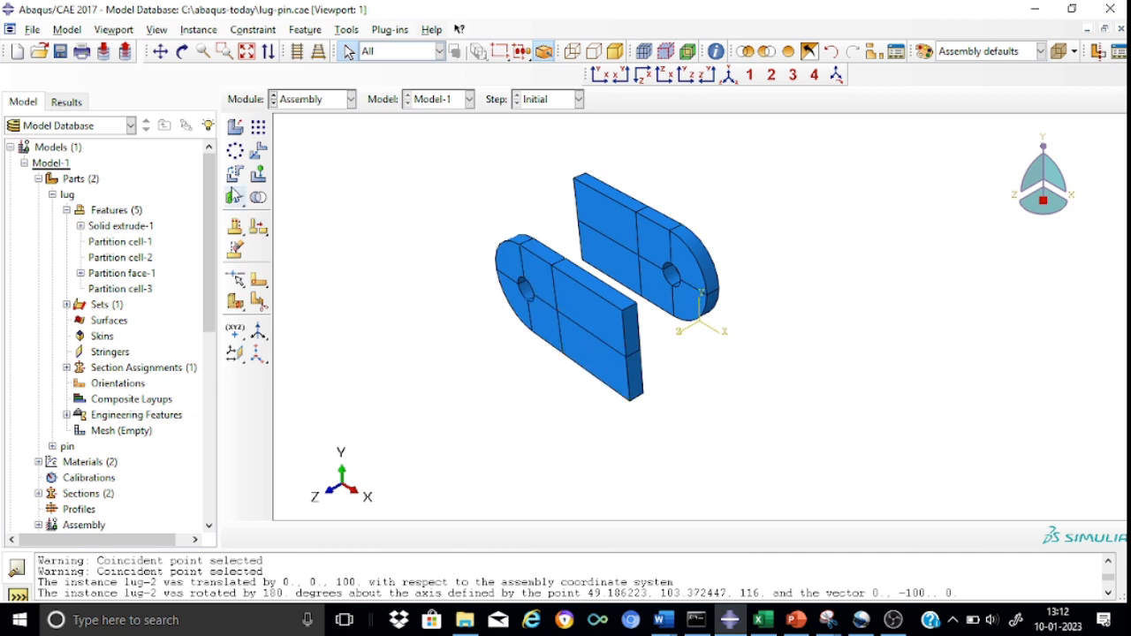
Add a coaxial constraint aligning the second lug's hole with the first lug's hole, flipping the axis direction.
left_click_drag(245, 206, 350, 212)
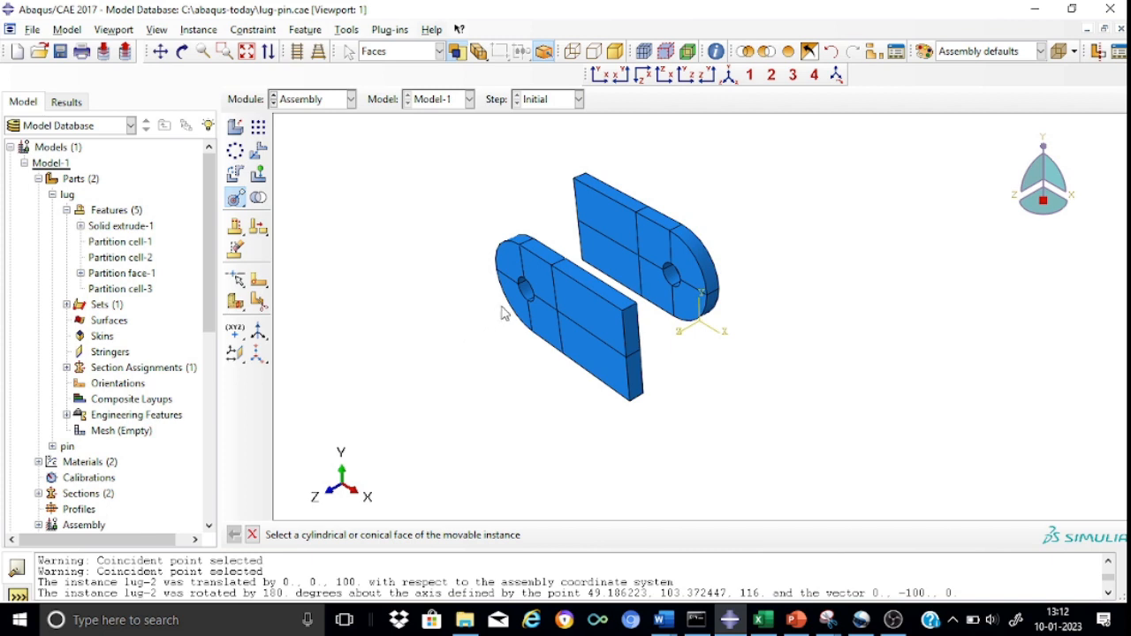
left_click(527, 298)
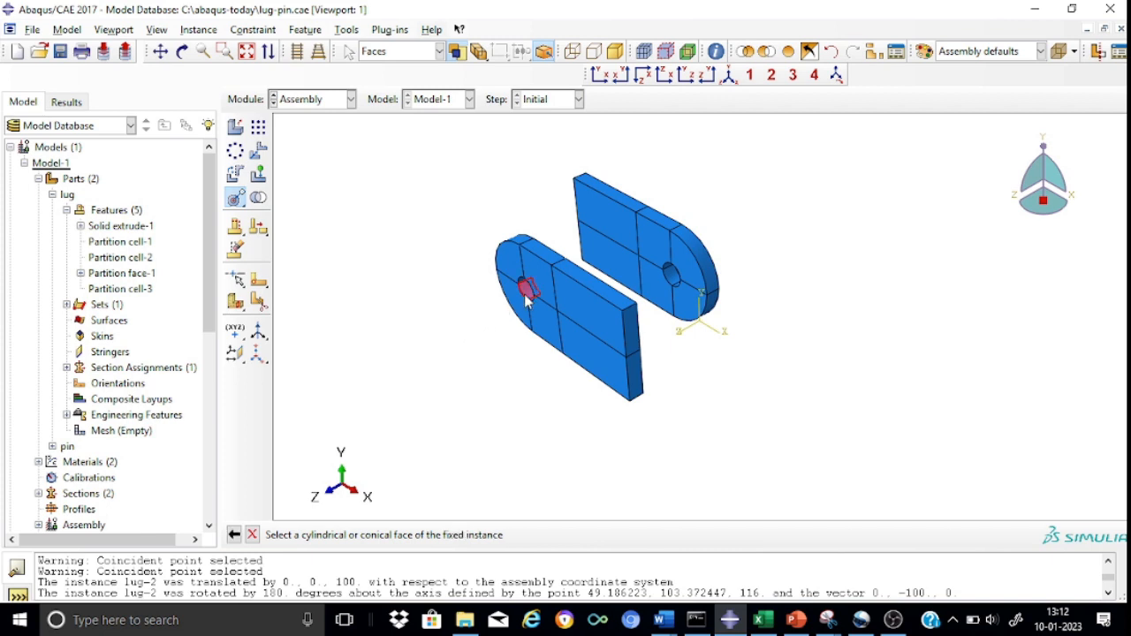
left_click(674, 281)
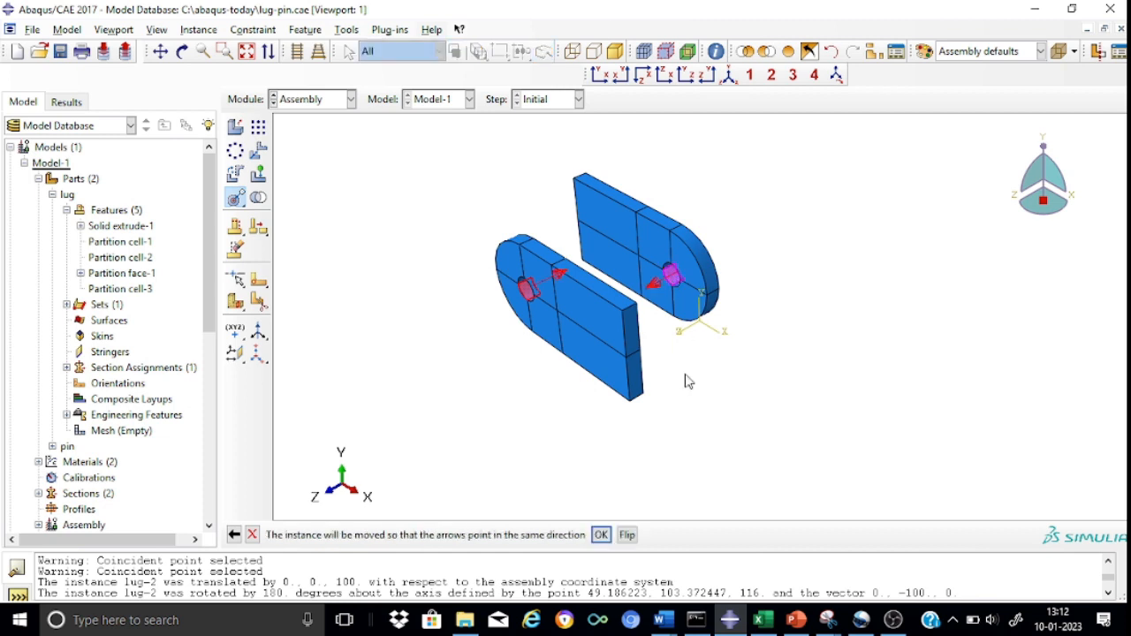
left_click(627, 536)
left_click(602, 534)
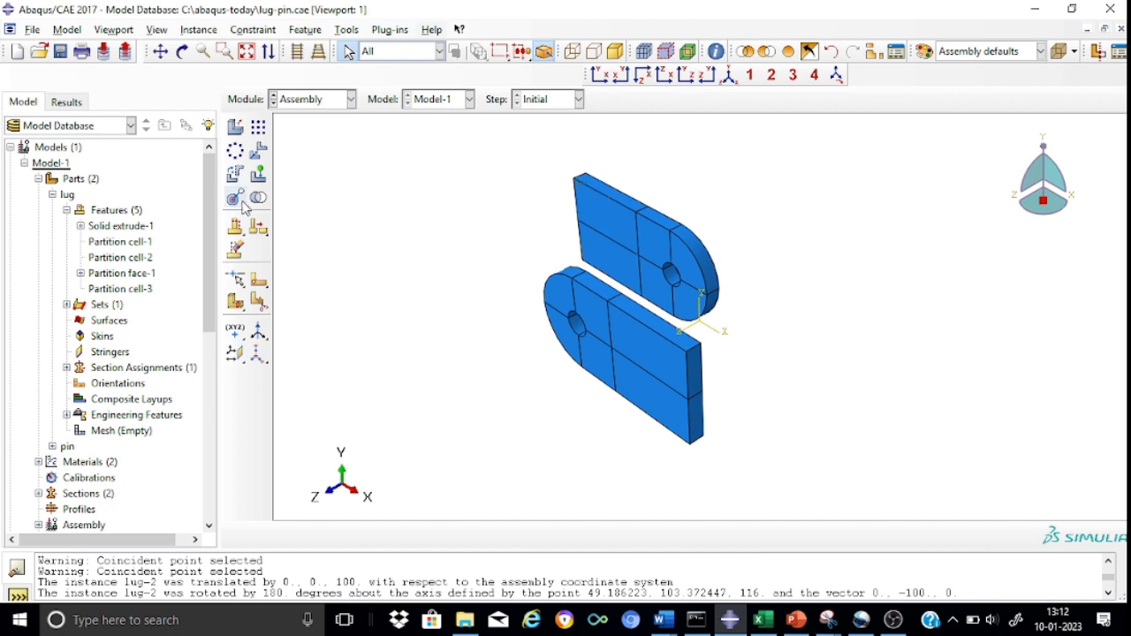
Add a face-to-face constraint placing the second lug's front face 16 from the first lug's front face, with normals in the same direction.
left_click_drag(245, 205, 281, 202)
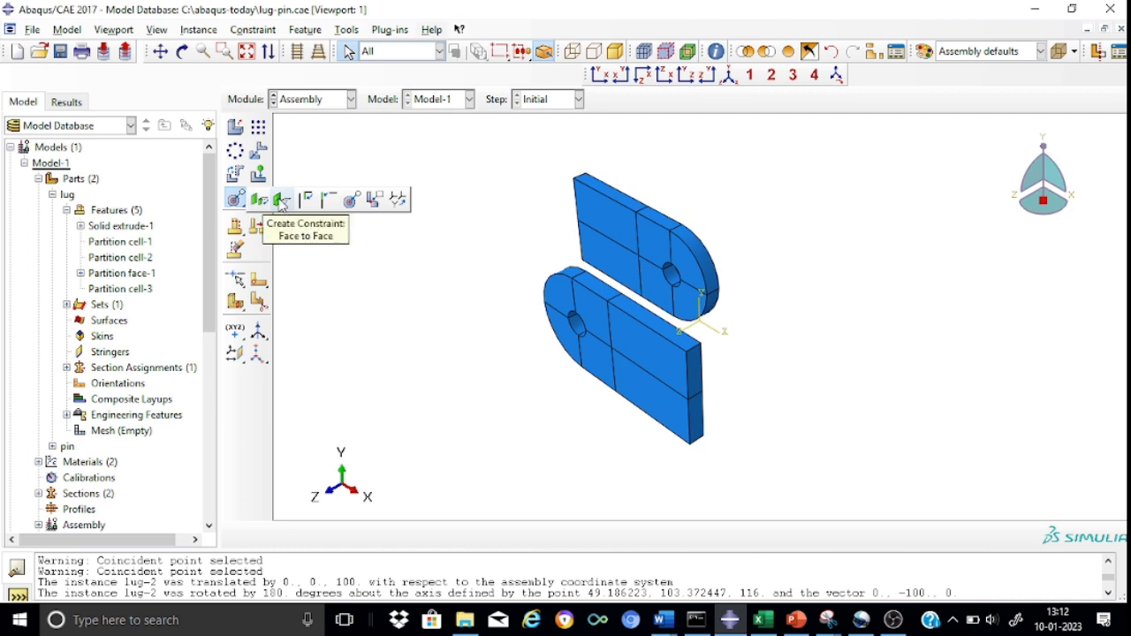
left_click(281, 201)
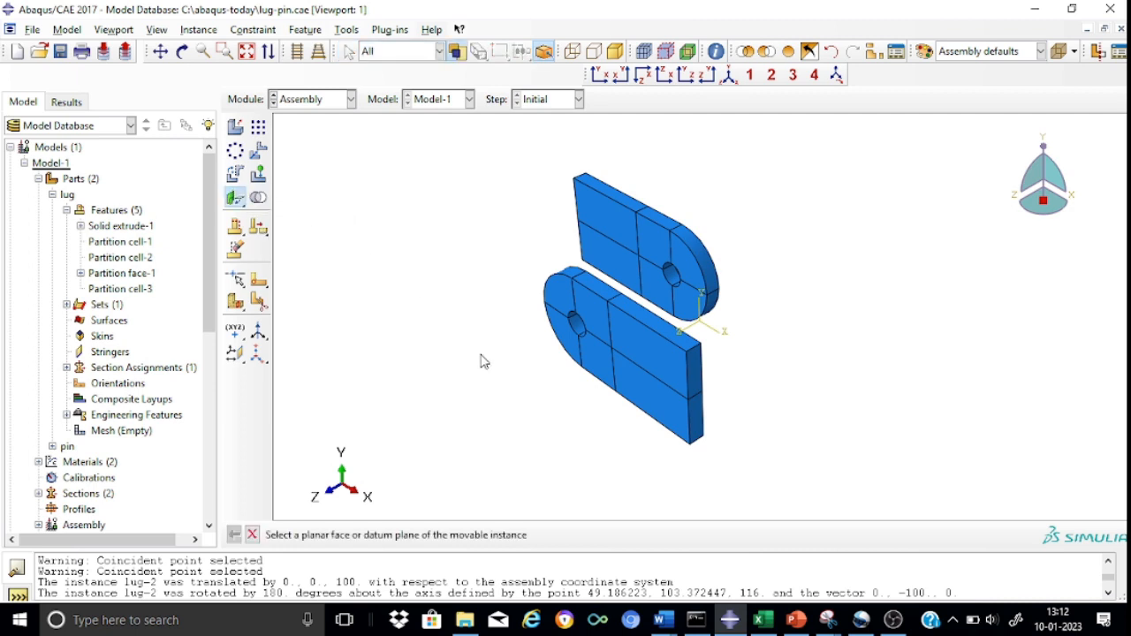
left_click(645, 353)
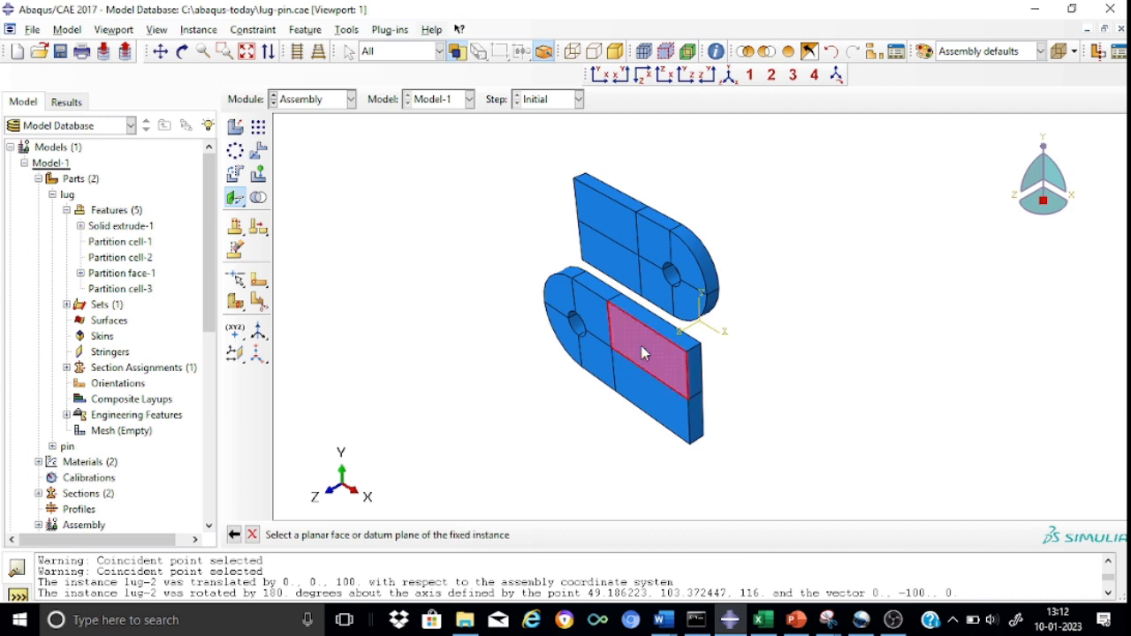
left_click(608, 229)
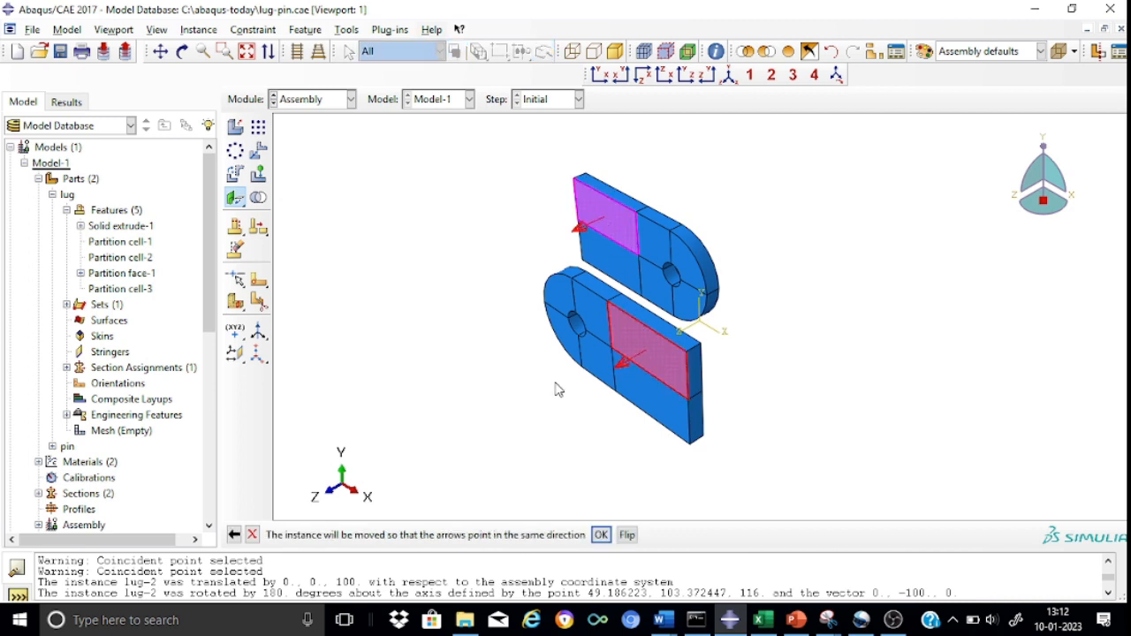
left_click(601, 535)
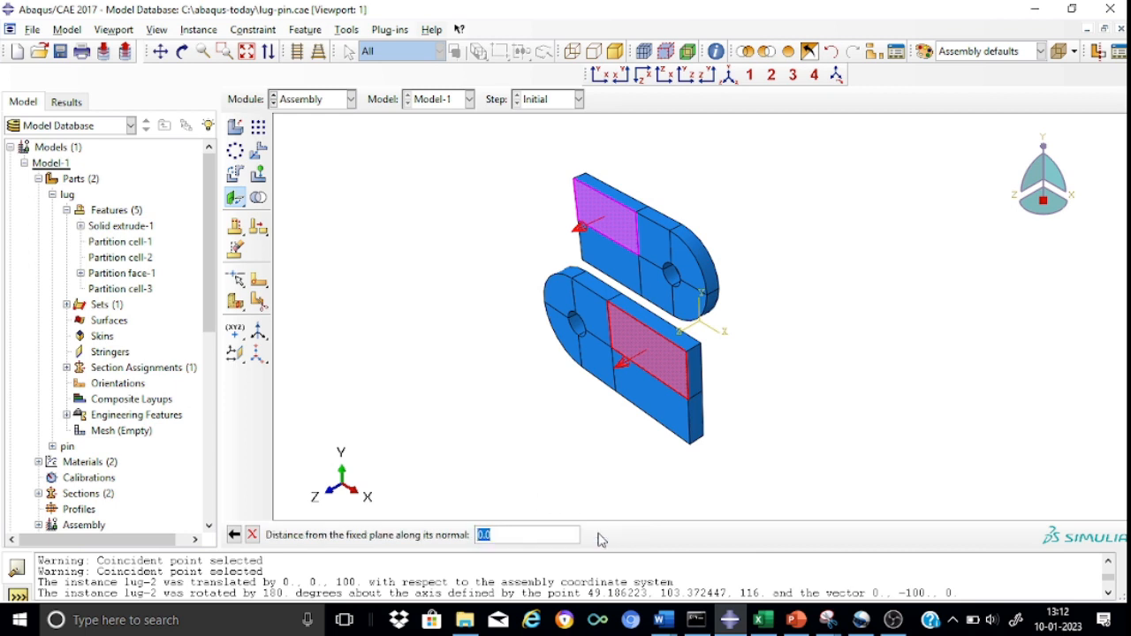
type("16")
key("Return")
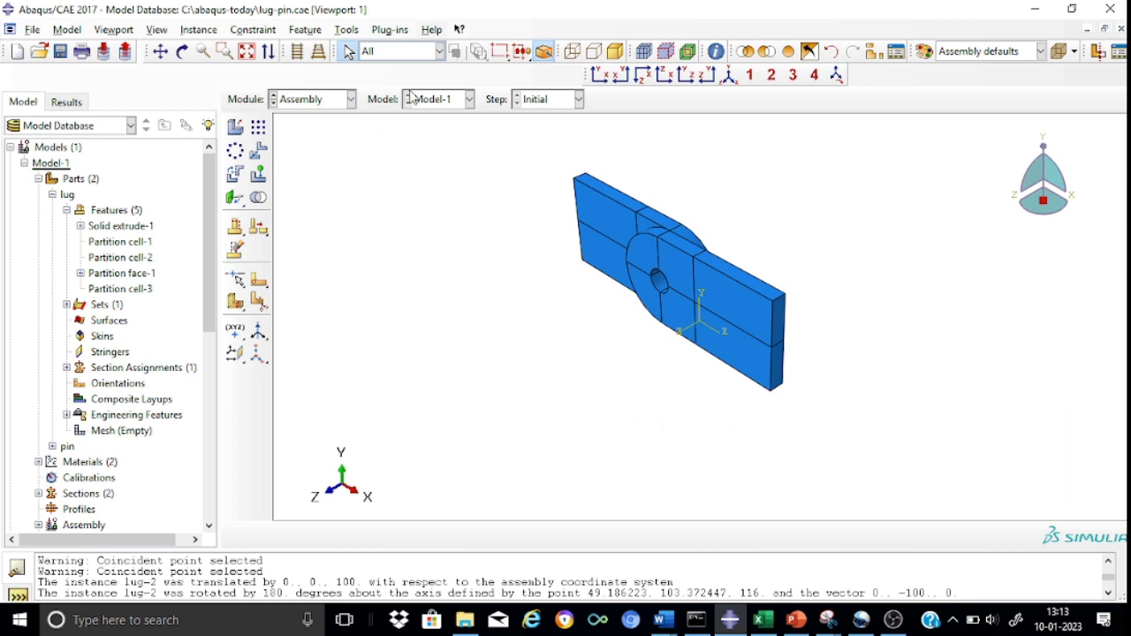
Add a third dependent instance of the lug part, auto-offset from the other instances.
left_click(182, 51)
left_click_drag(624, 218, 739, 201)
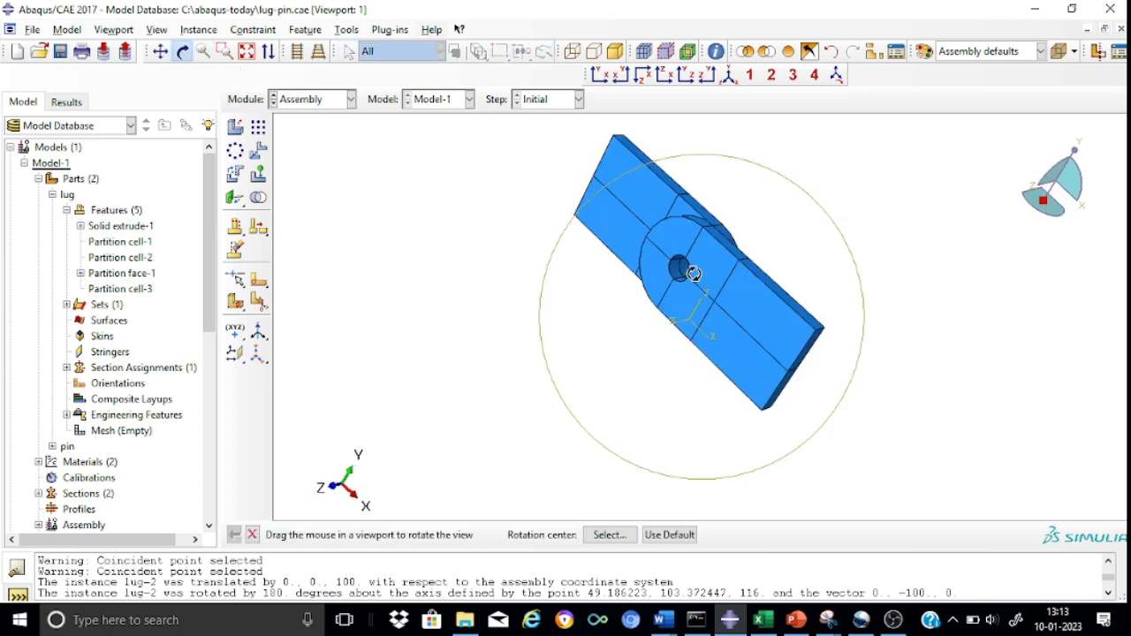
scroll(701, 267, "up", 4)
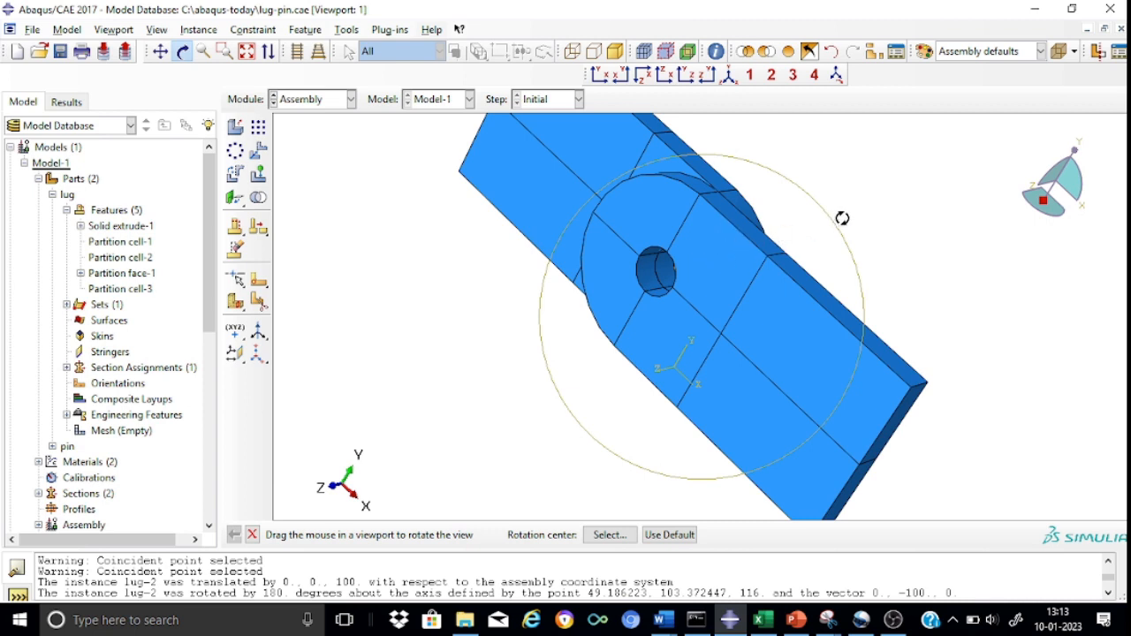
left_click(728, 76)
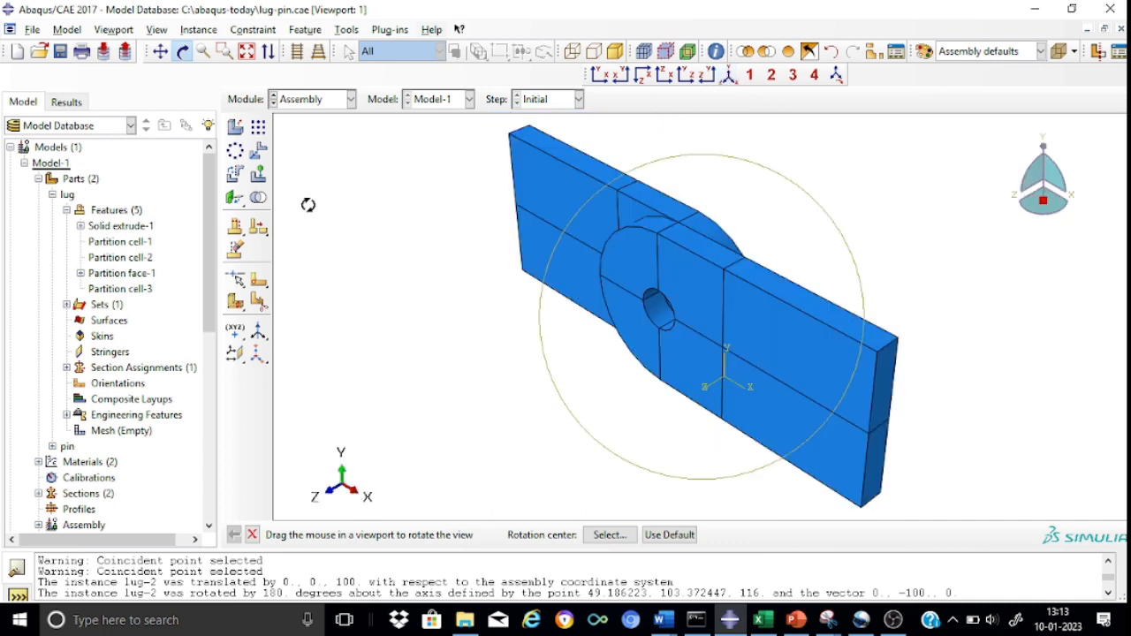
key("Escape")
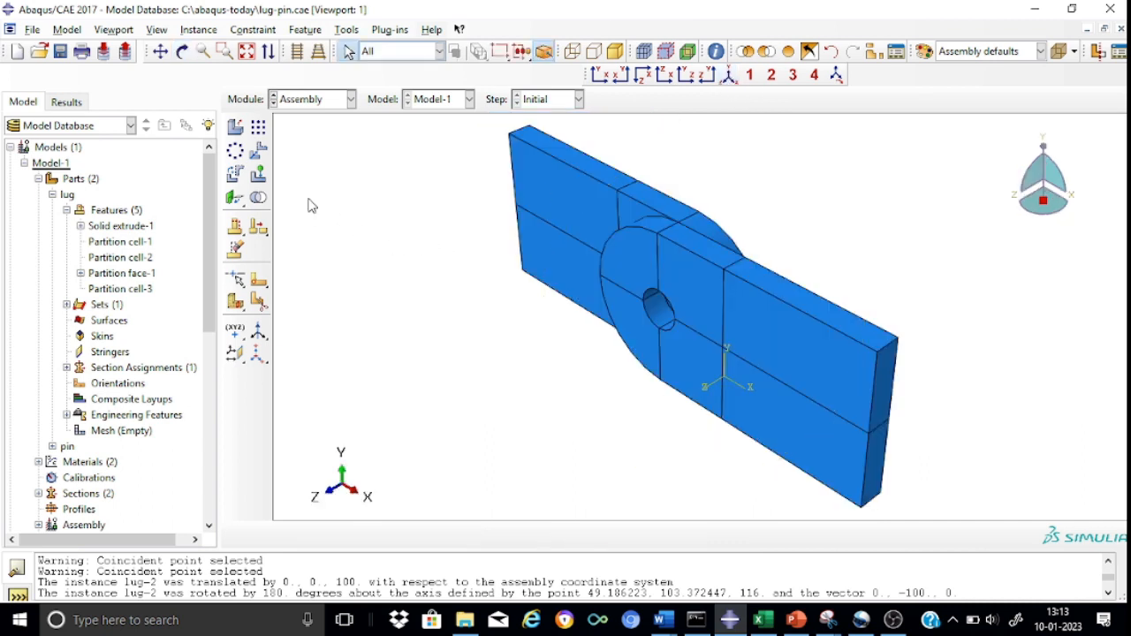
left_click(236, 129)
left_click(155, 239)
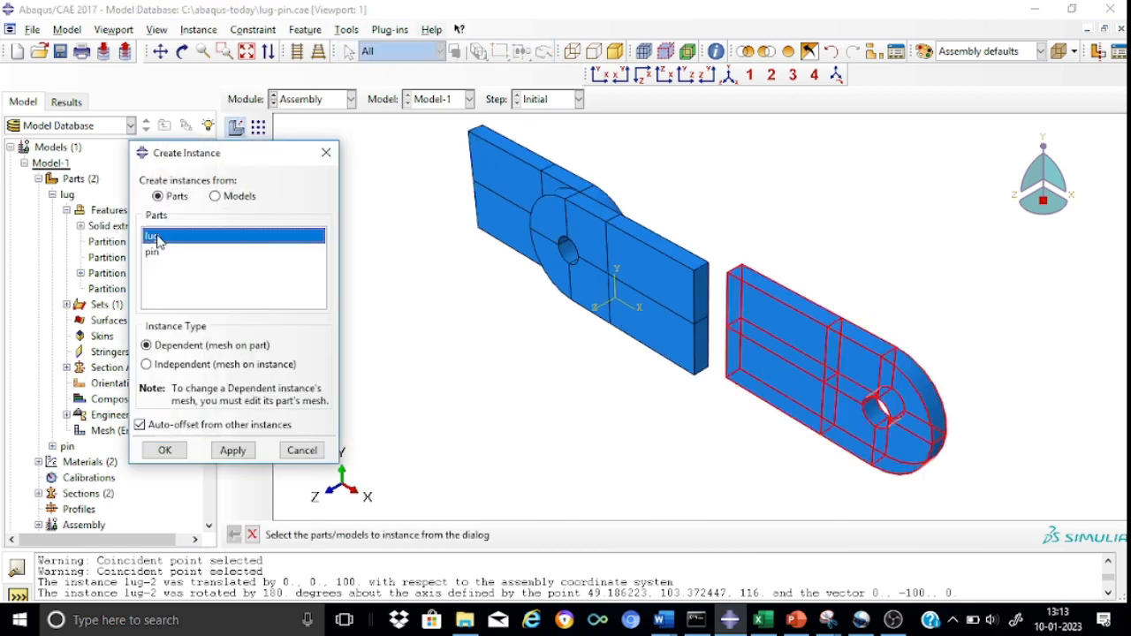
left_click(164, 451)
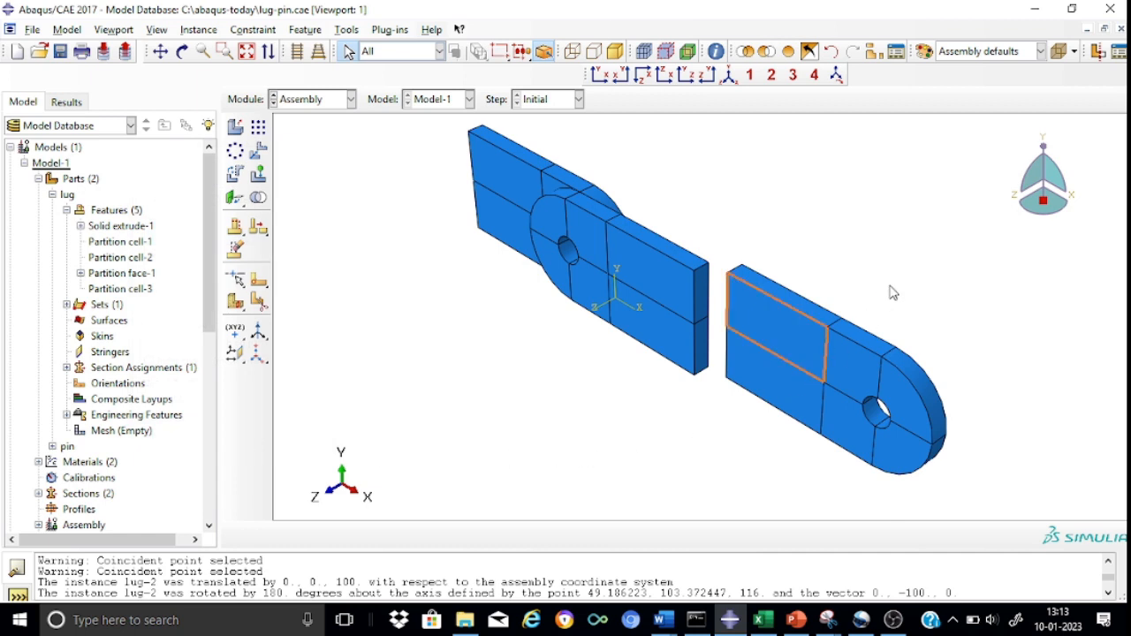
Translate the third lug instance from the origin by the vector 0,0,100 and accept its new position.
left_click(261, 159)
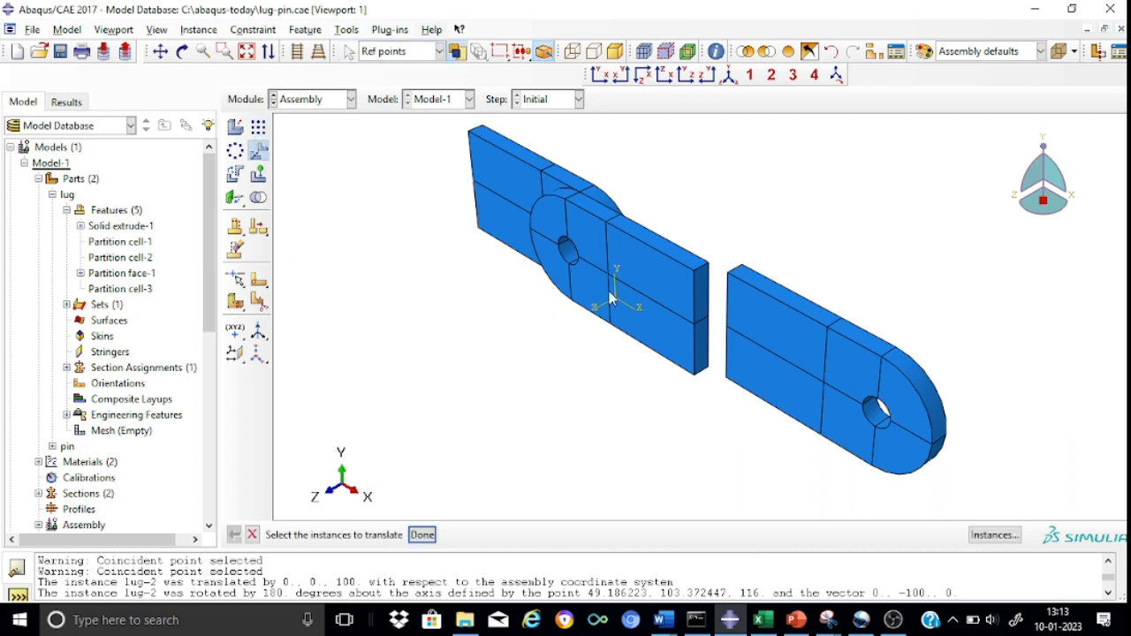
left_click(817, 362)
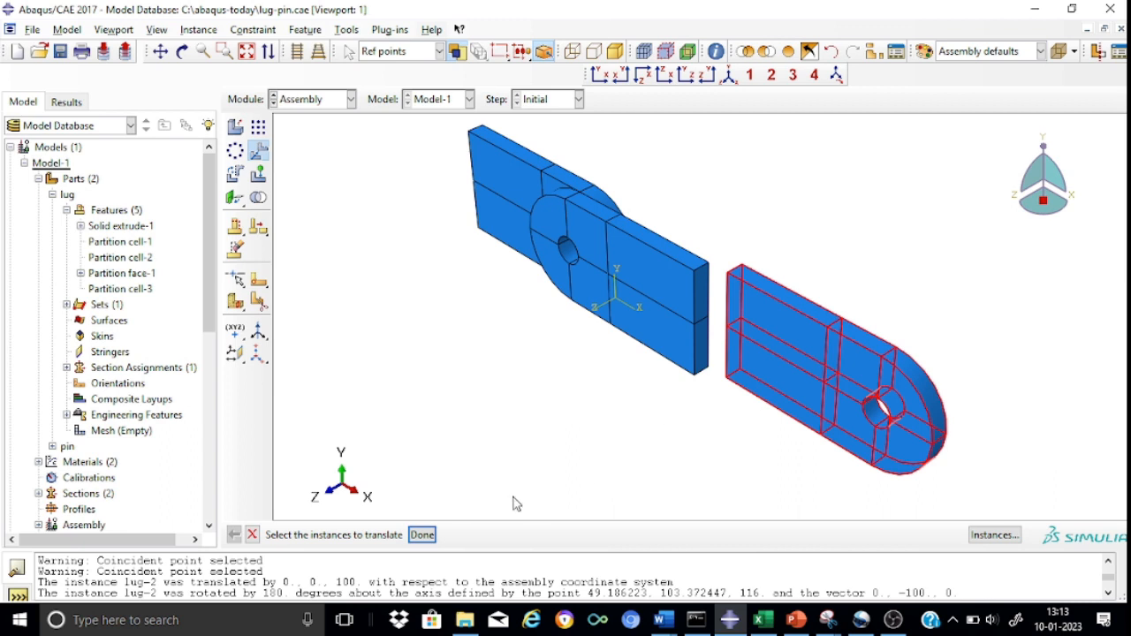
left_click(422, 535)
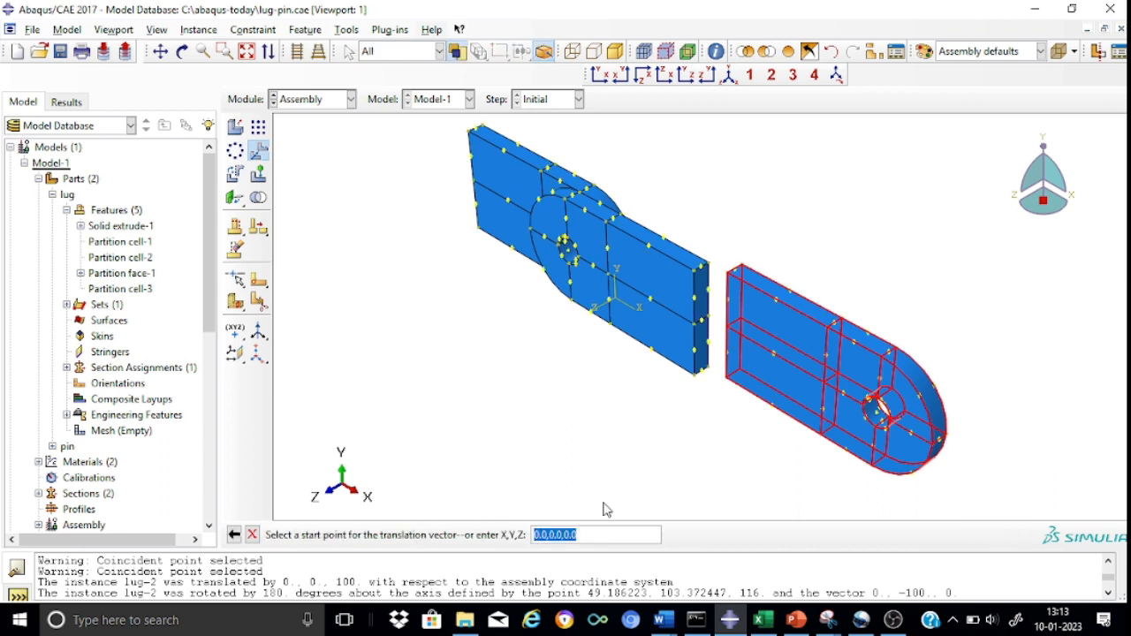
key("Return")
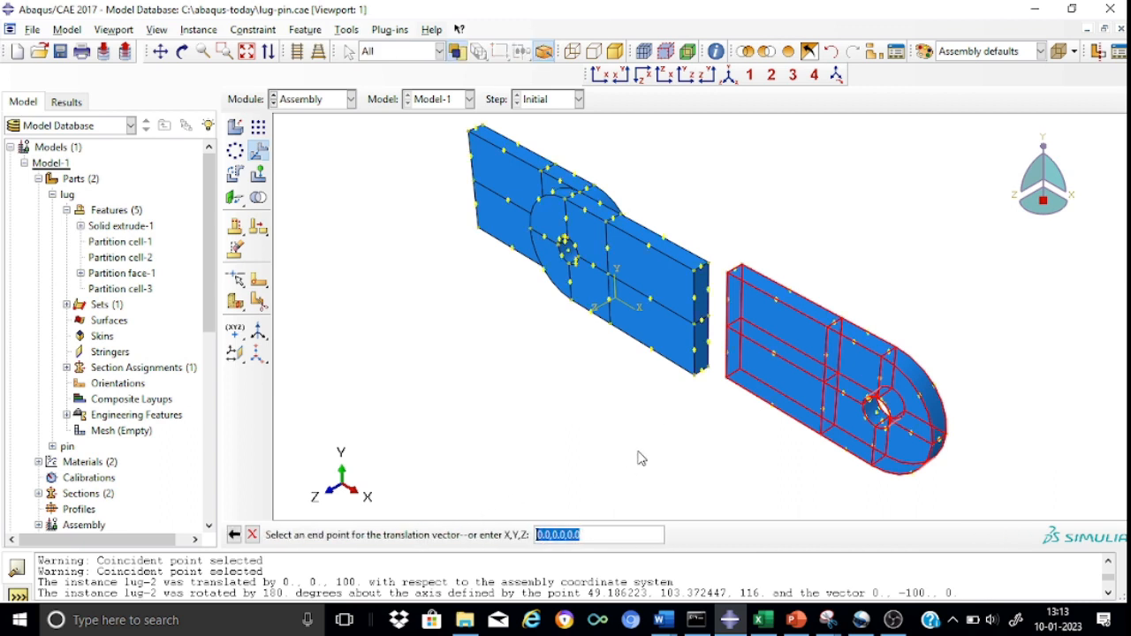
left_click(600, 537)
key("Return")
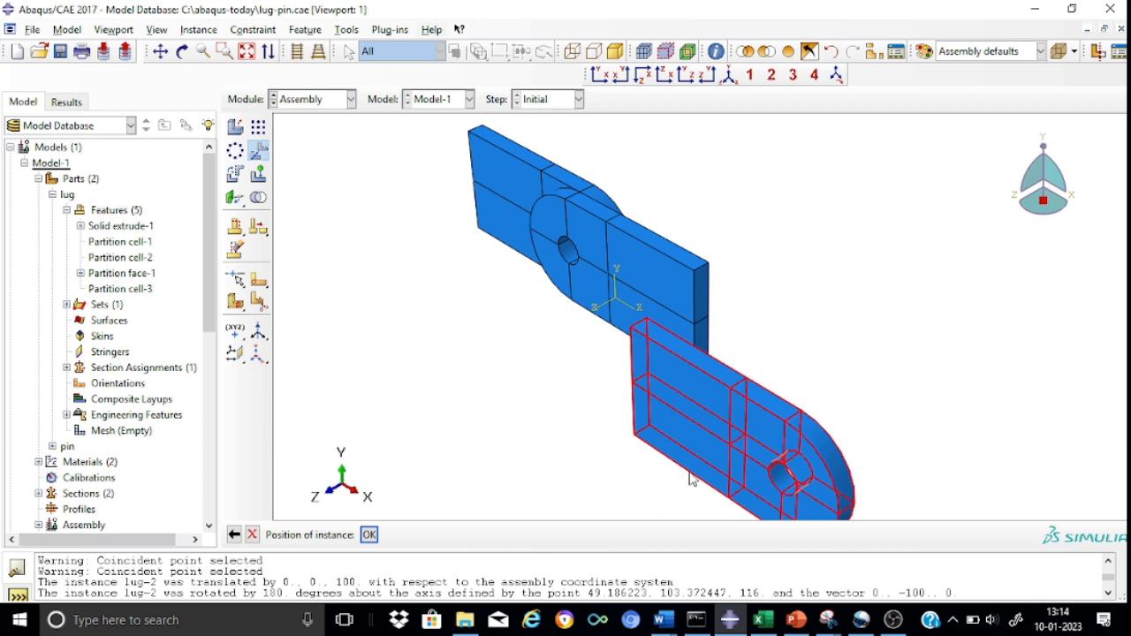
left_click(370, 536)
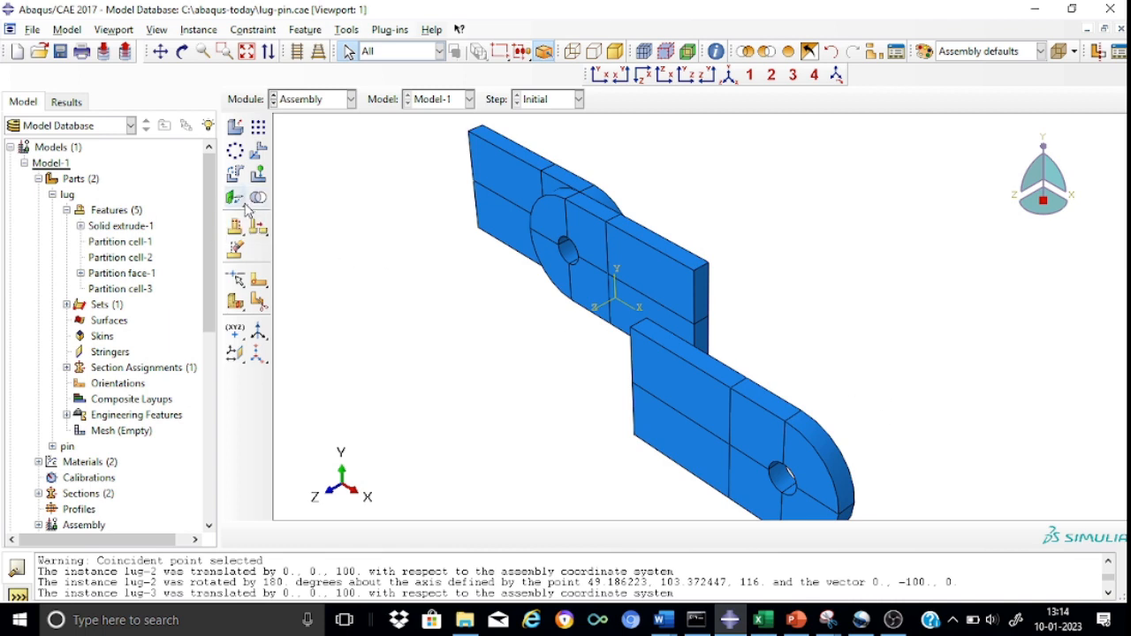
Add a coaxial constraint aligning the third lug's hole with the second lug's hole, flipping the axis direction.
left_click_drag(234, 200, 348, 203)
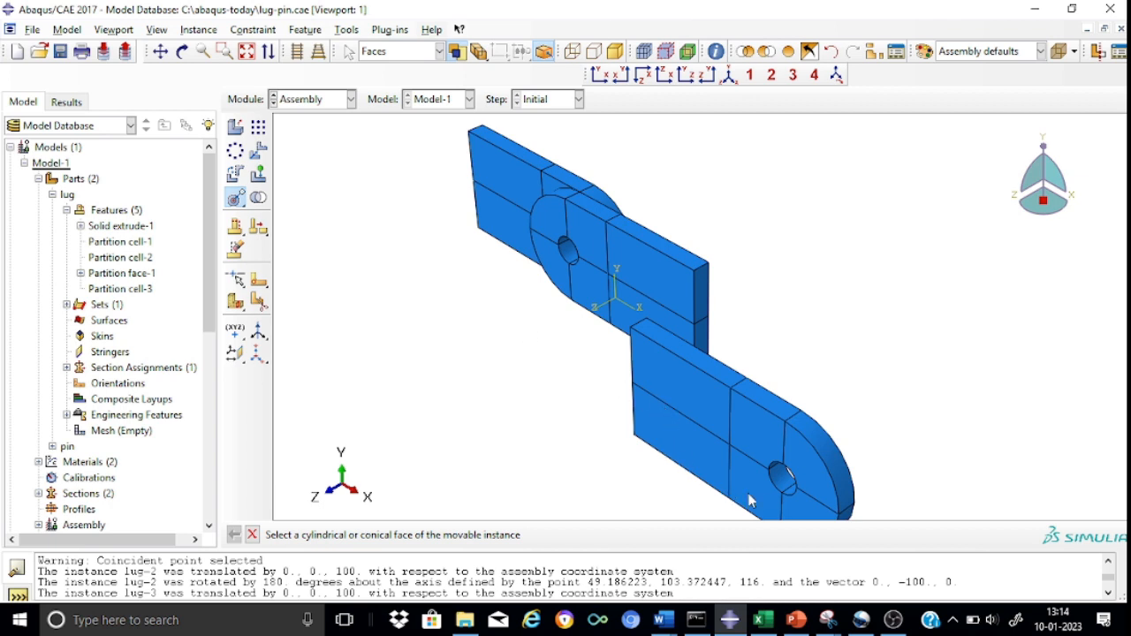
left_click(783, 492)
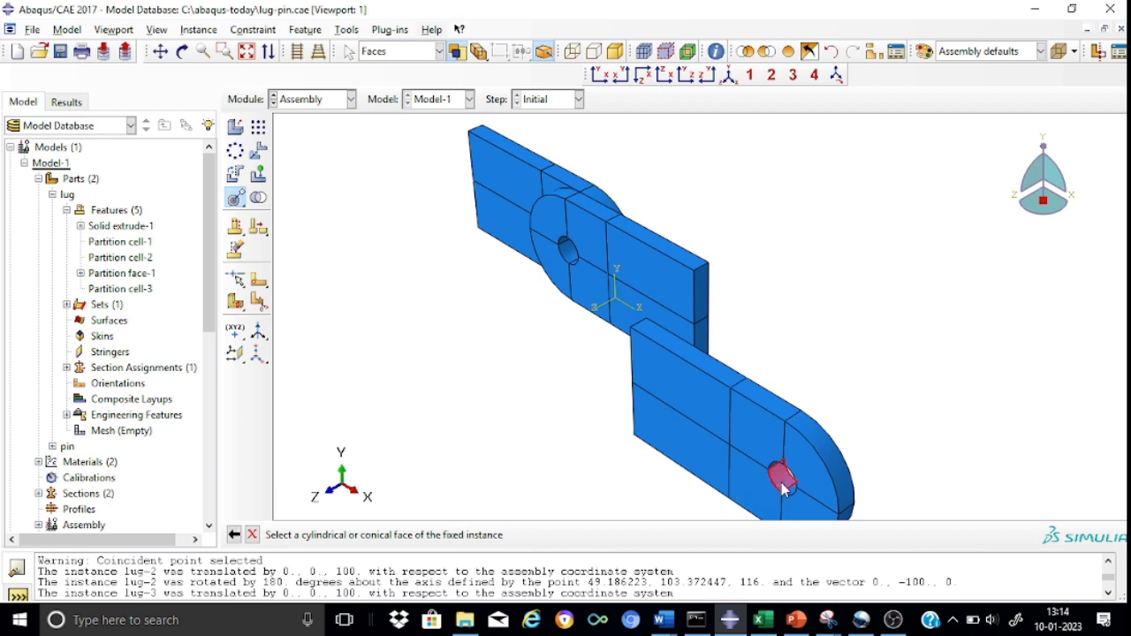
left_click(569, 256)
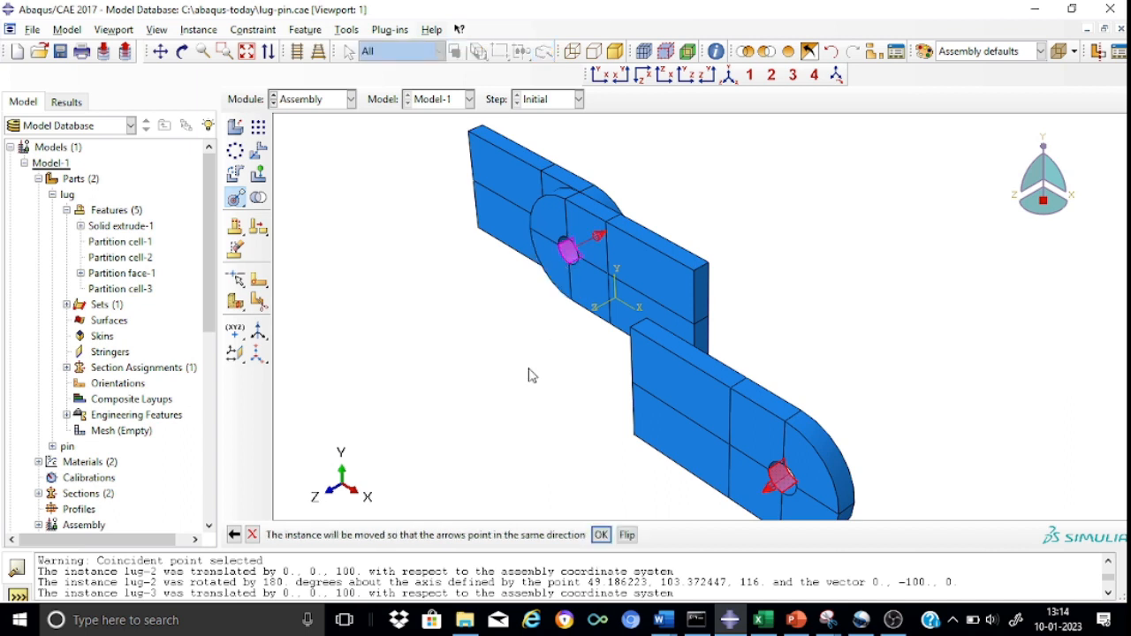
left_click(628, 537)
left_click(601, 537)
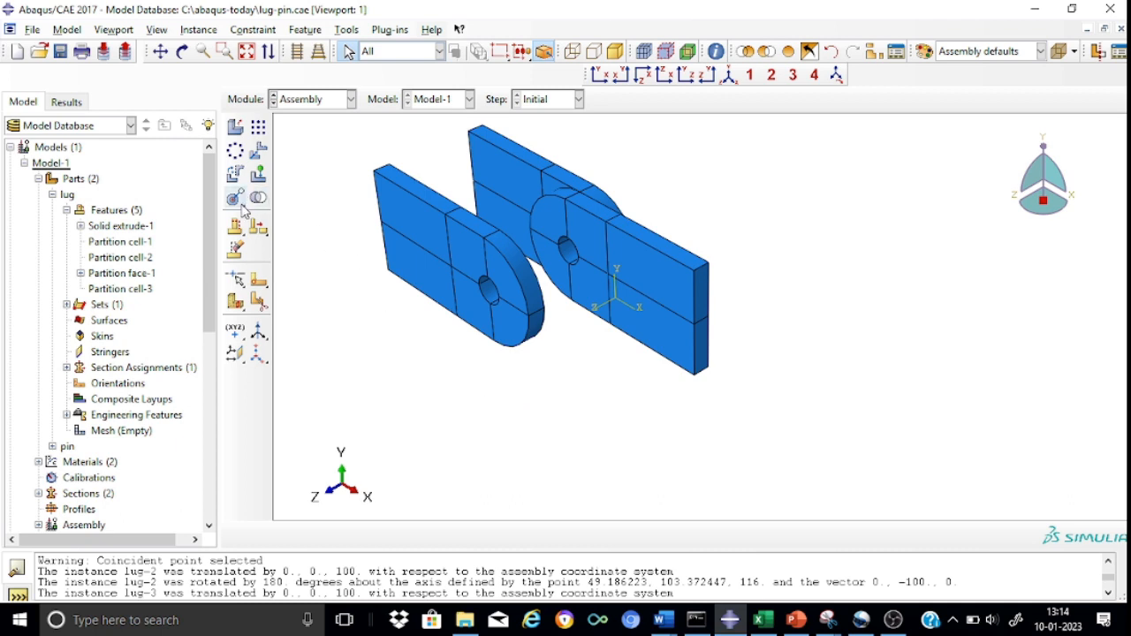
Add a face-to-face constraint placing the third lug's front face 16 from the second lug's front face, with normals in the same direction.
left_click_drag(244, 208, 281, 210)
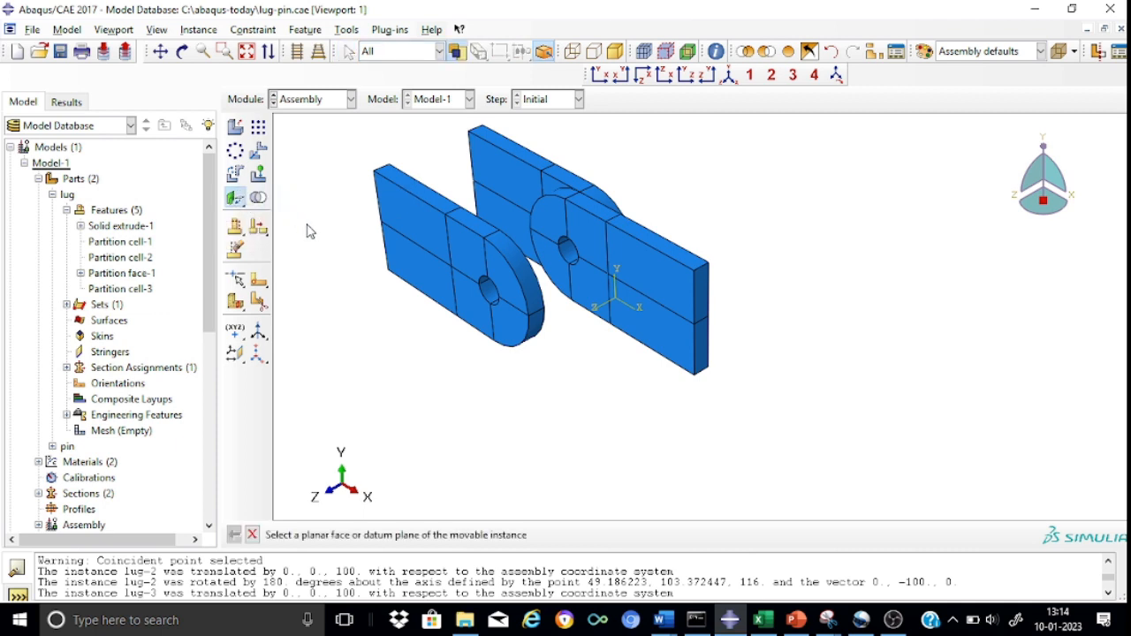
left_click(405, 271)
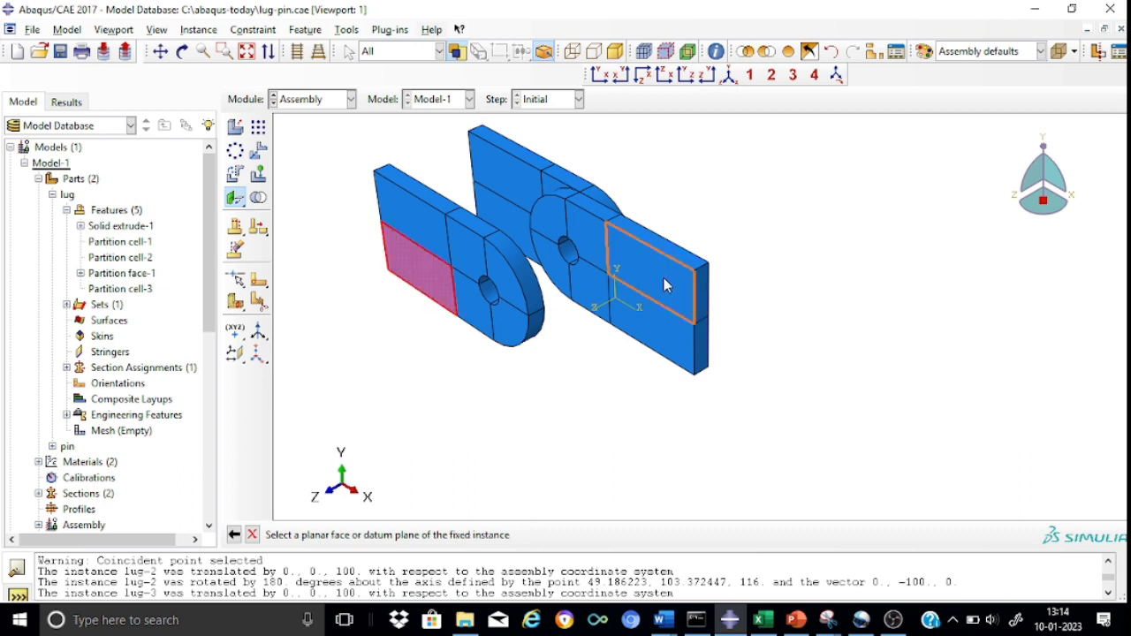
left_click(667, 285)
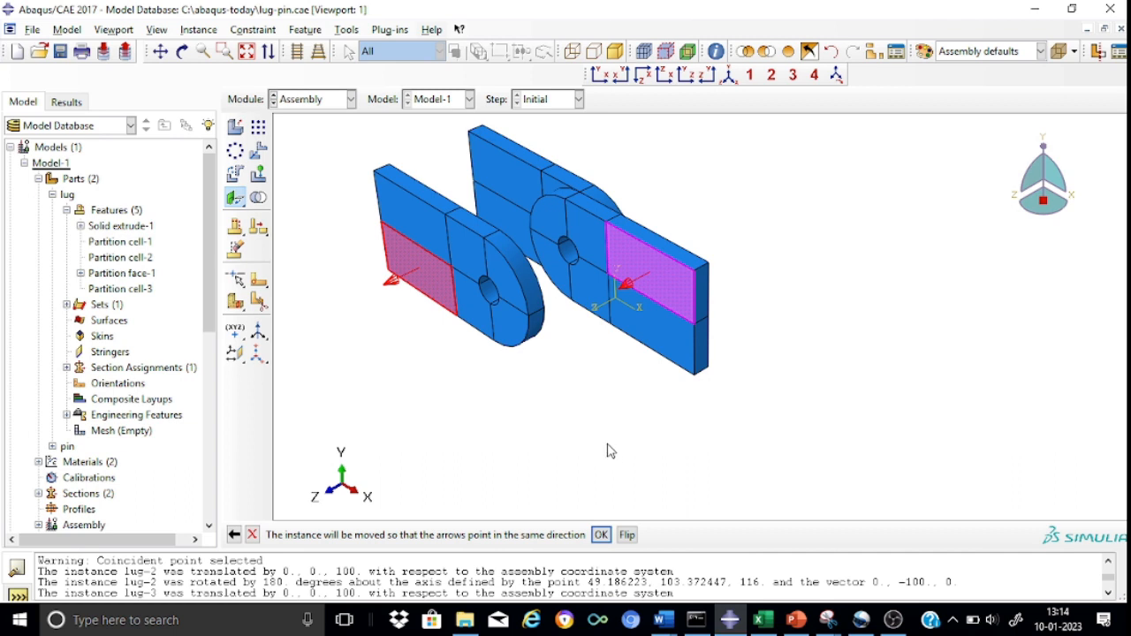
left_click(601, 535)
type("16")
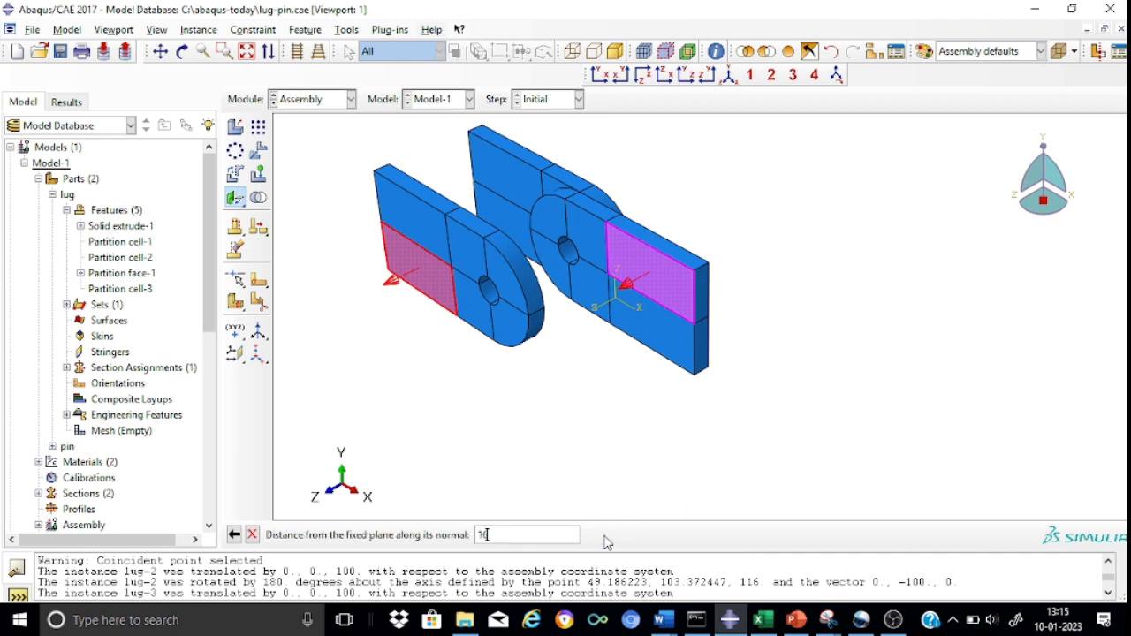
key("Return")
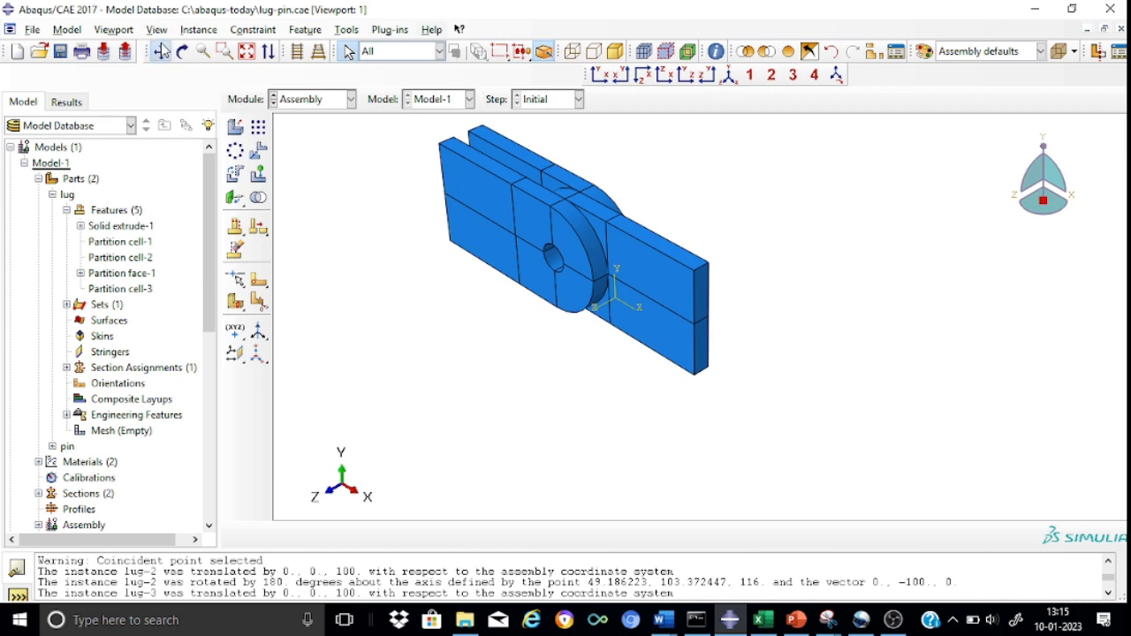
Examine the alignment of the three lugs and their holes from different angles, finishing in the isometric view.
left_click(160, 50)
left_click_drag(320, 188, 427, 292)
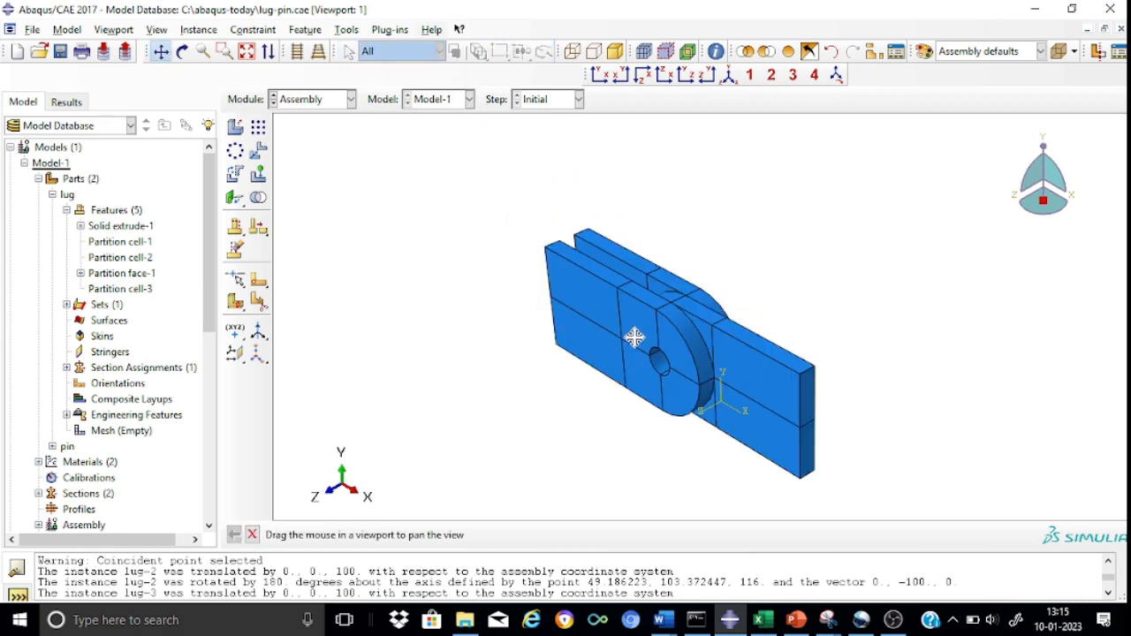
scroll(637, 336, "down", 3)
scroll(635, 338, "up", 5)
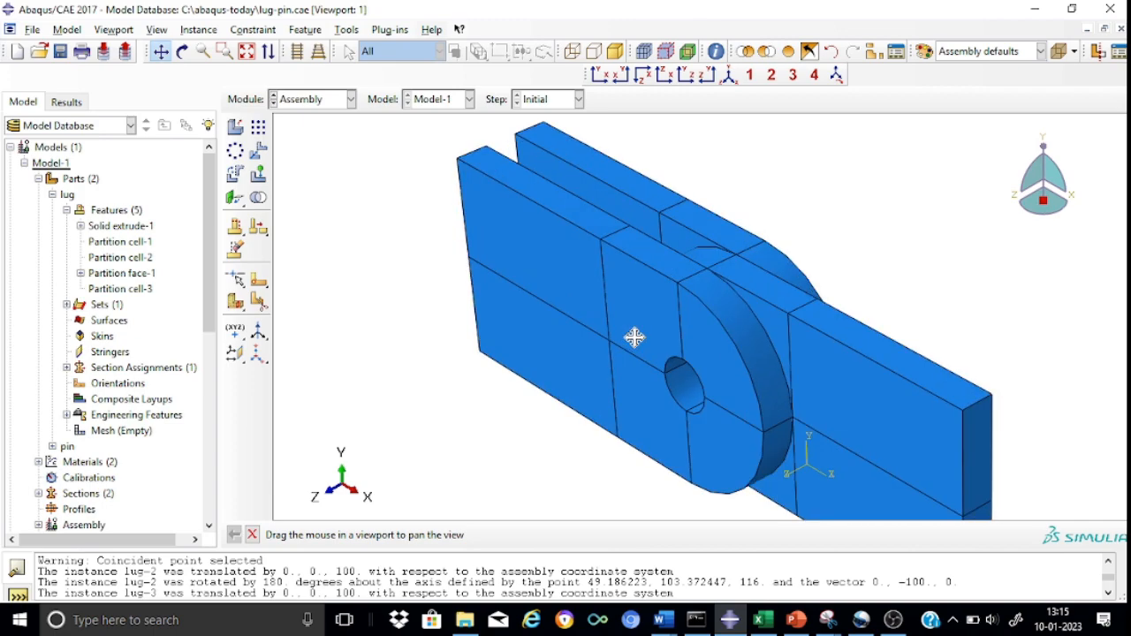
left_click(182, 51)
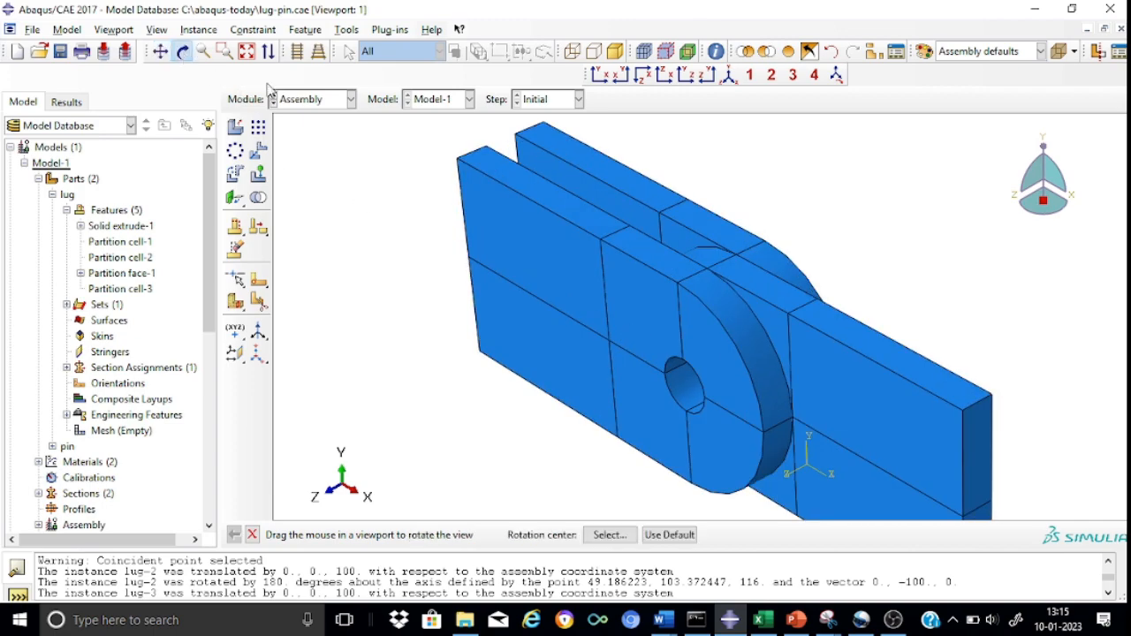
left_click_drag(684, 283, 770, 237)
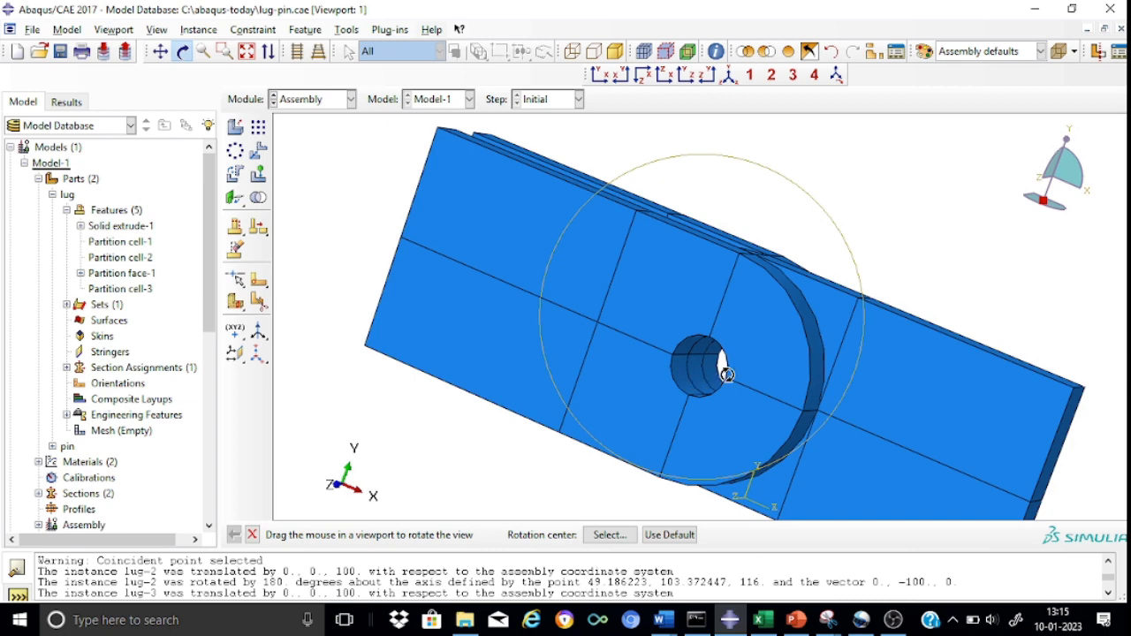
left_click(730, 79)
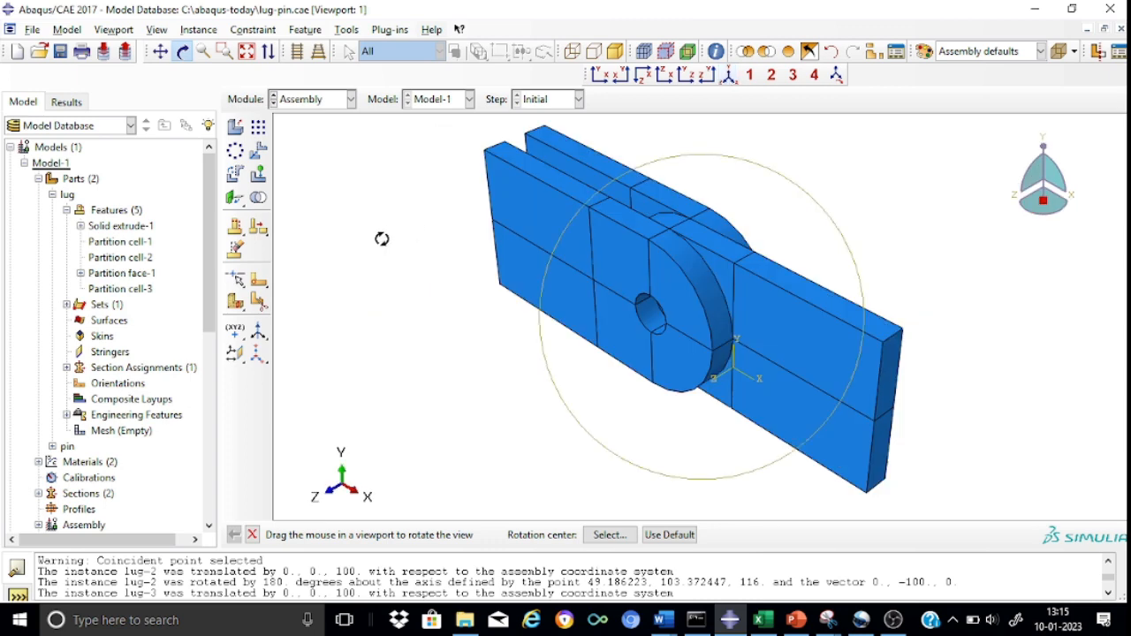
key("Escape")
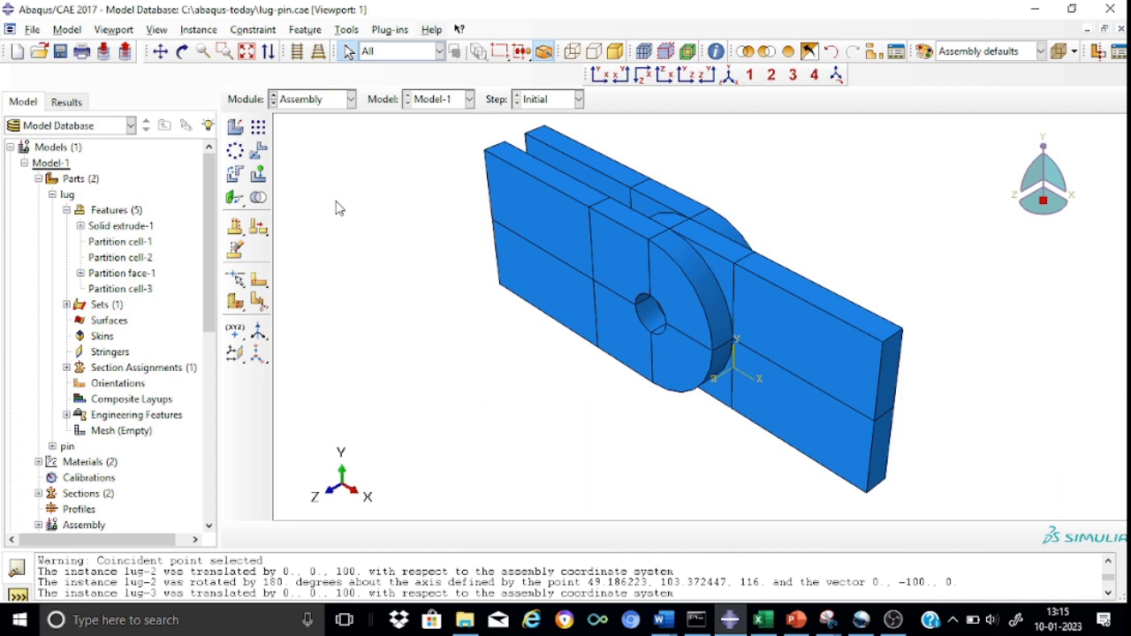
Add a dependent instance of the pin part, auto-offset from the other instances.
left_click(236, 127)
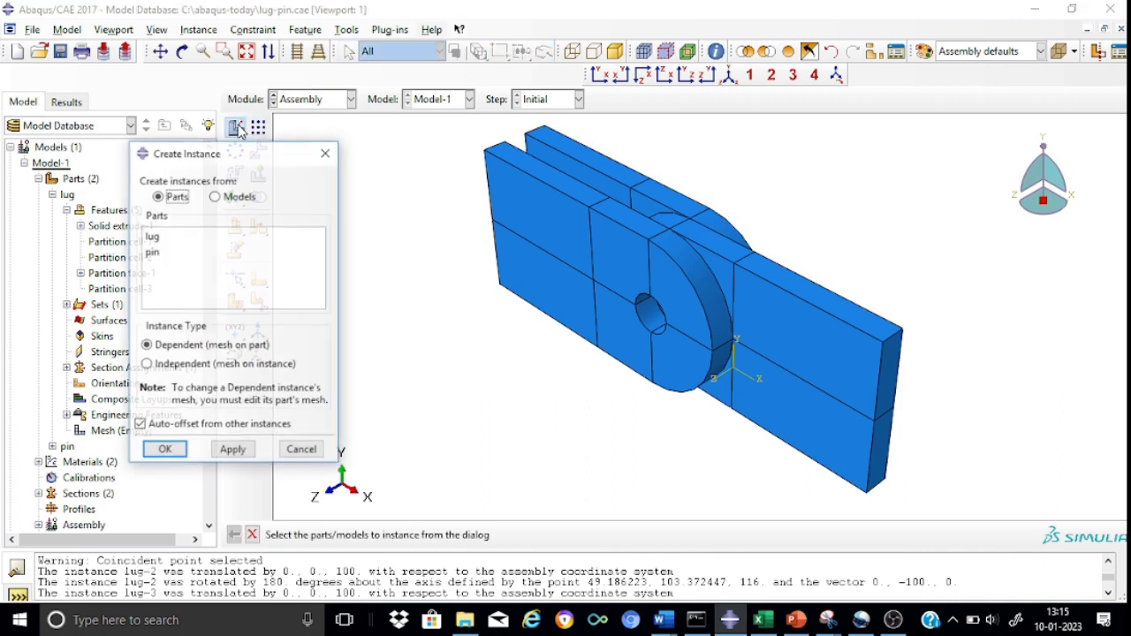
left_click(159, 255)
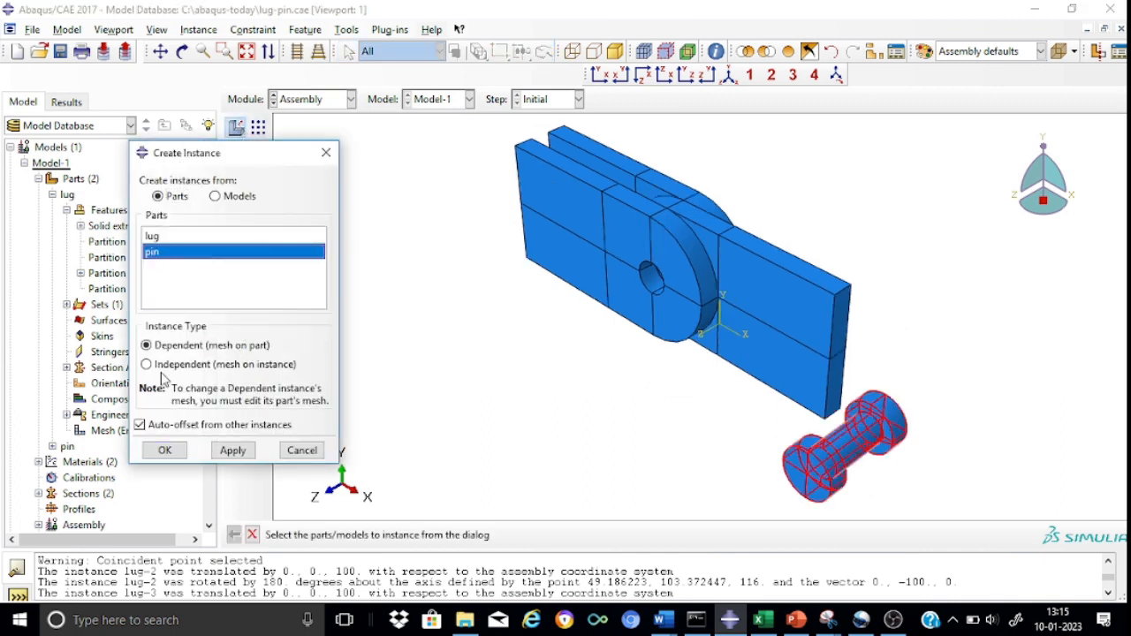
left_click(164, 452)
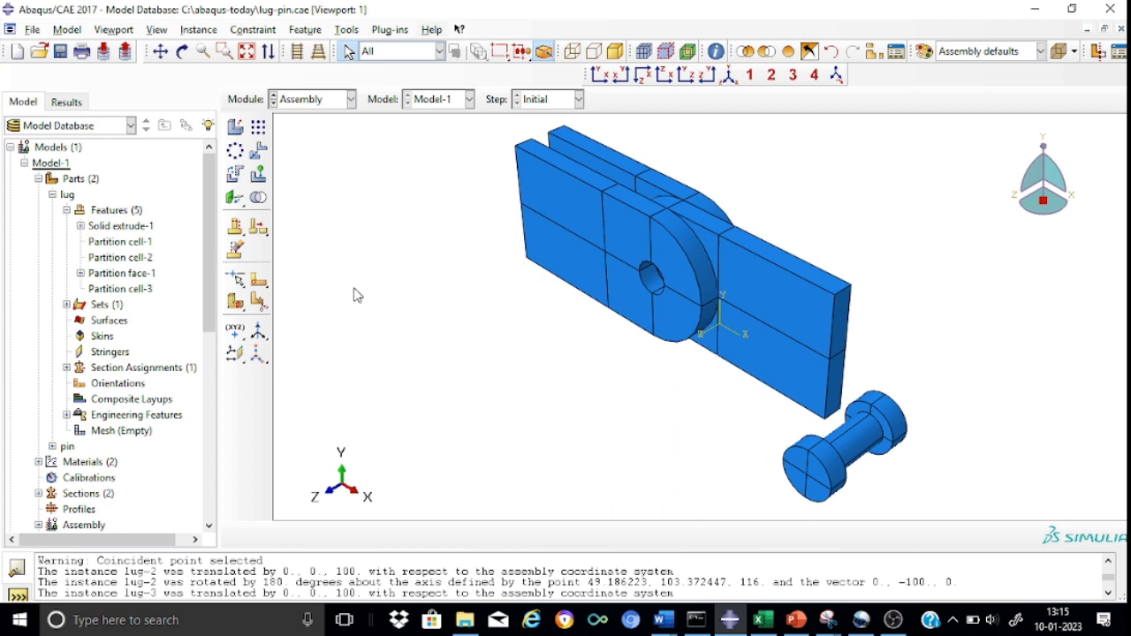
Translate the pin instance from the origin by the vector 0,0,100 and accept its new position.
left_click(258, 150)
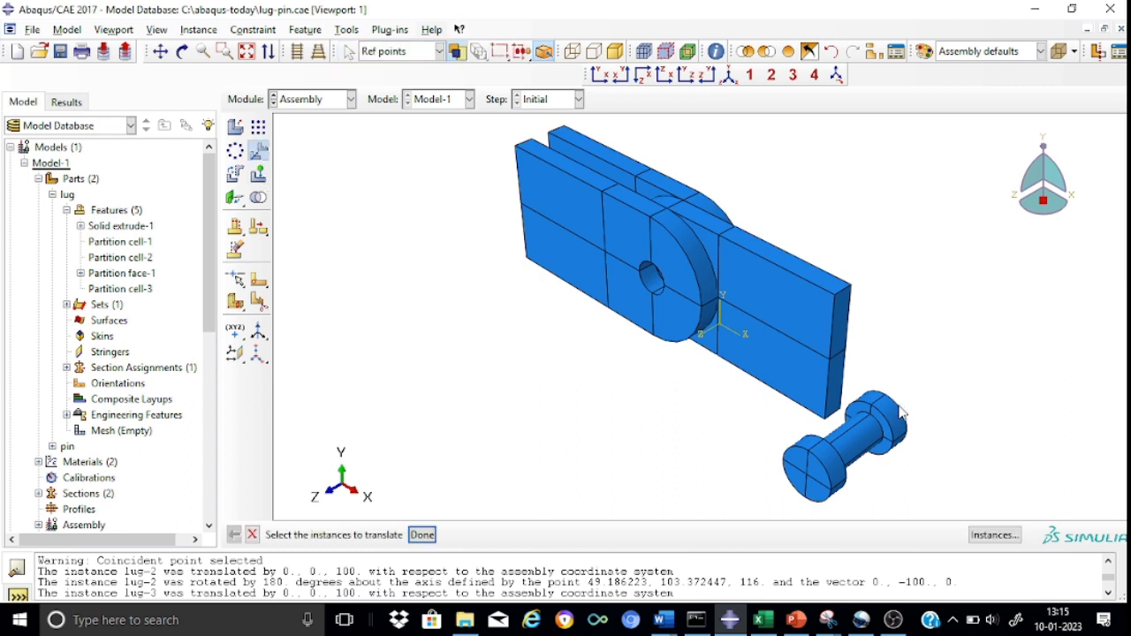
left_click(865, 447)
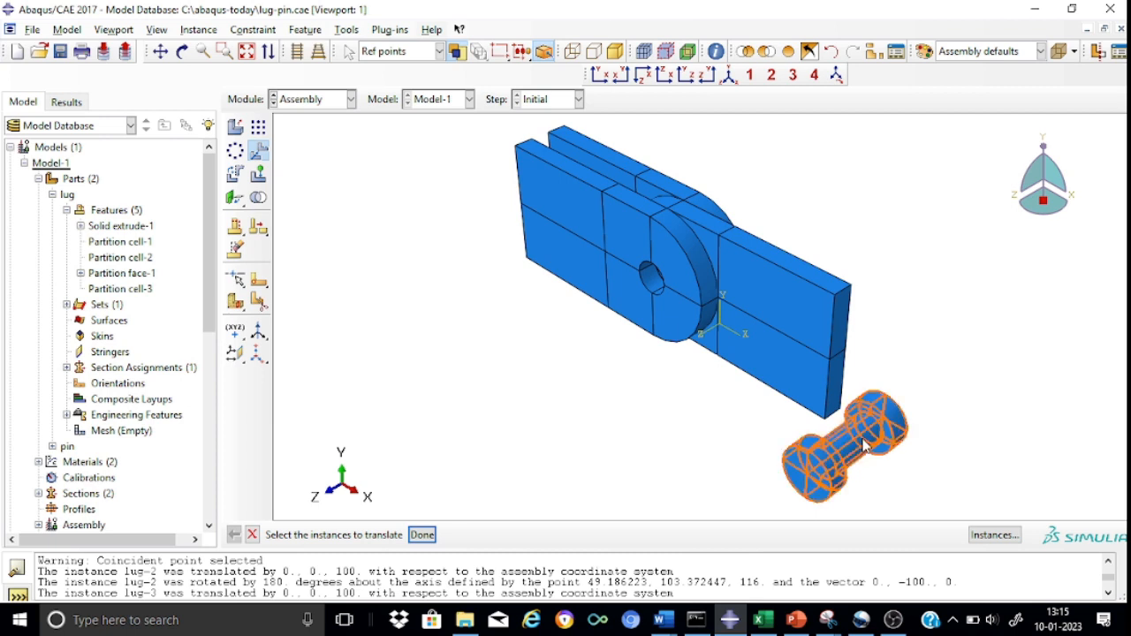
left_click(422, 535)
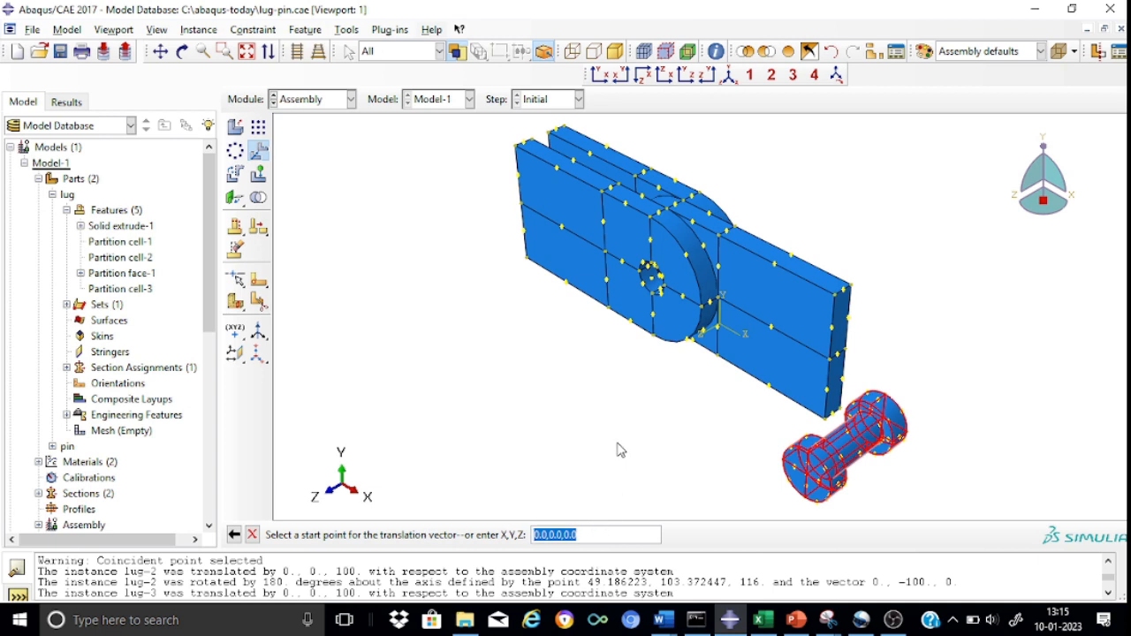
key("Return")
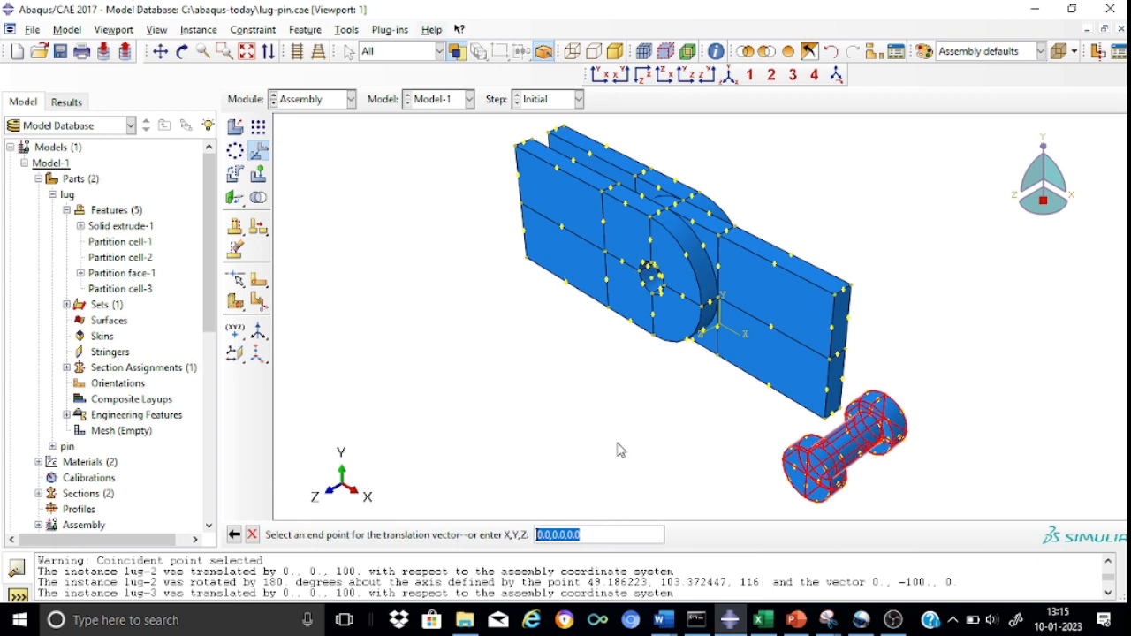
left_click(588, 537)
type("100")
key("Return")
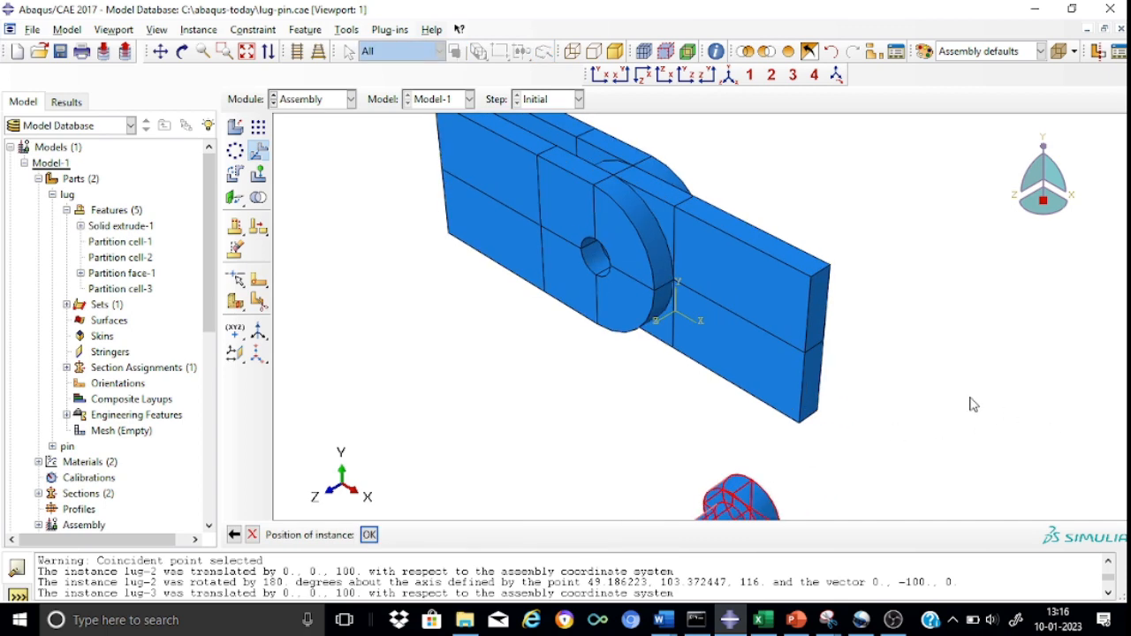
left_click(370, 536)
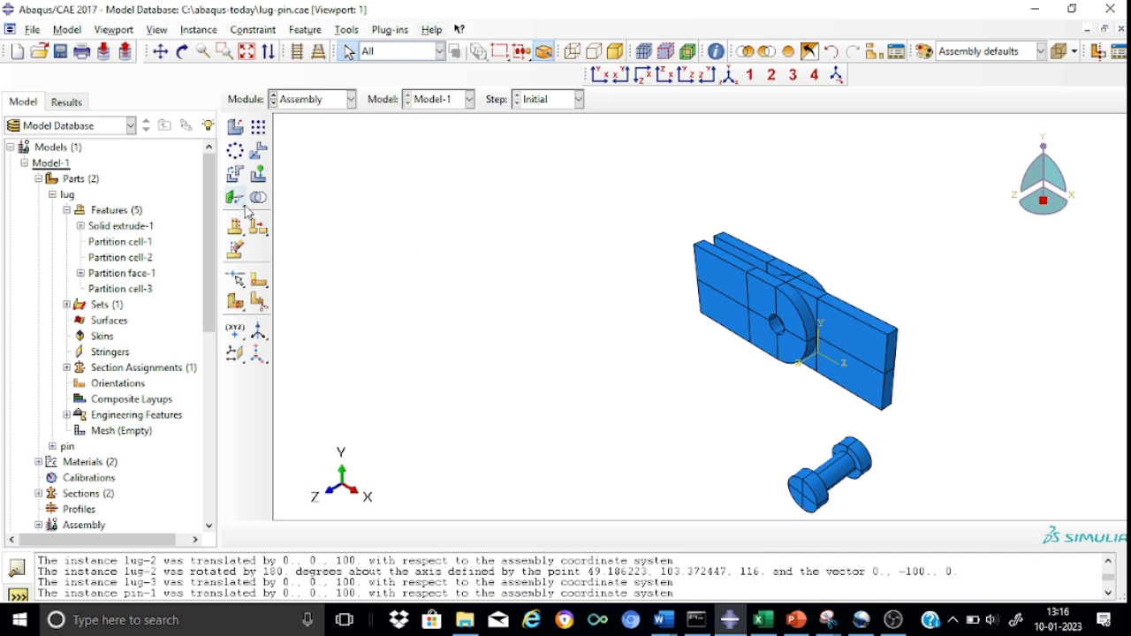
Add a coaxial constraint aligning the pin's shank with the third lug's hole, keeping the axis directions as proposed.
left_click_drag(245, 208, 350, 206)
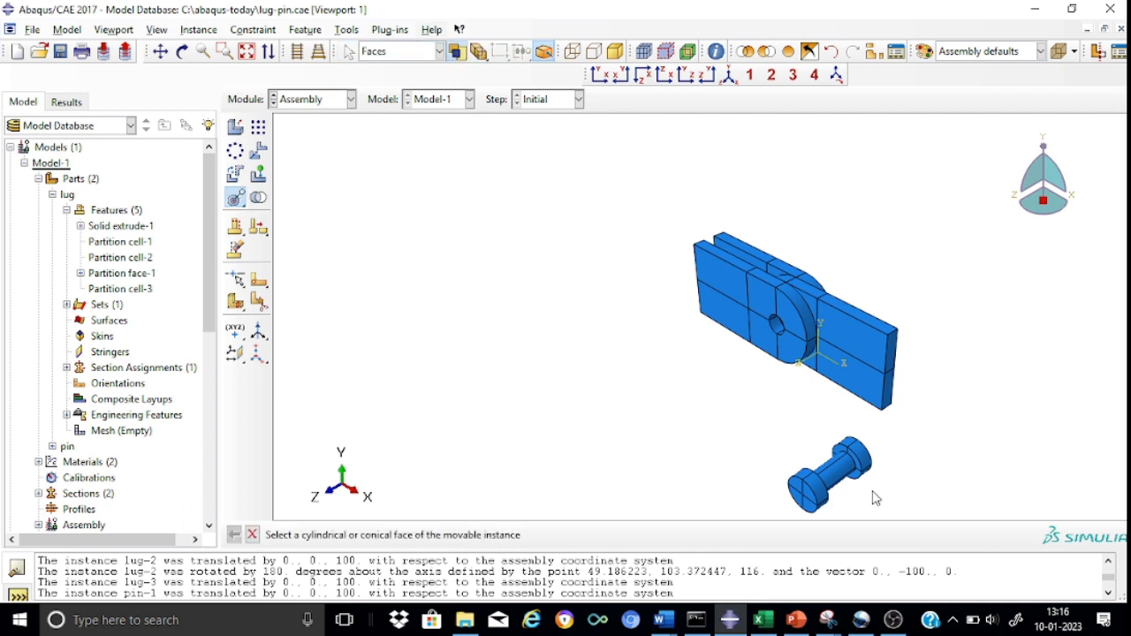
left_click(841, 482)
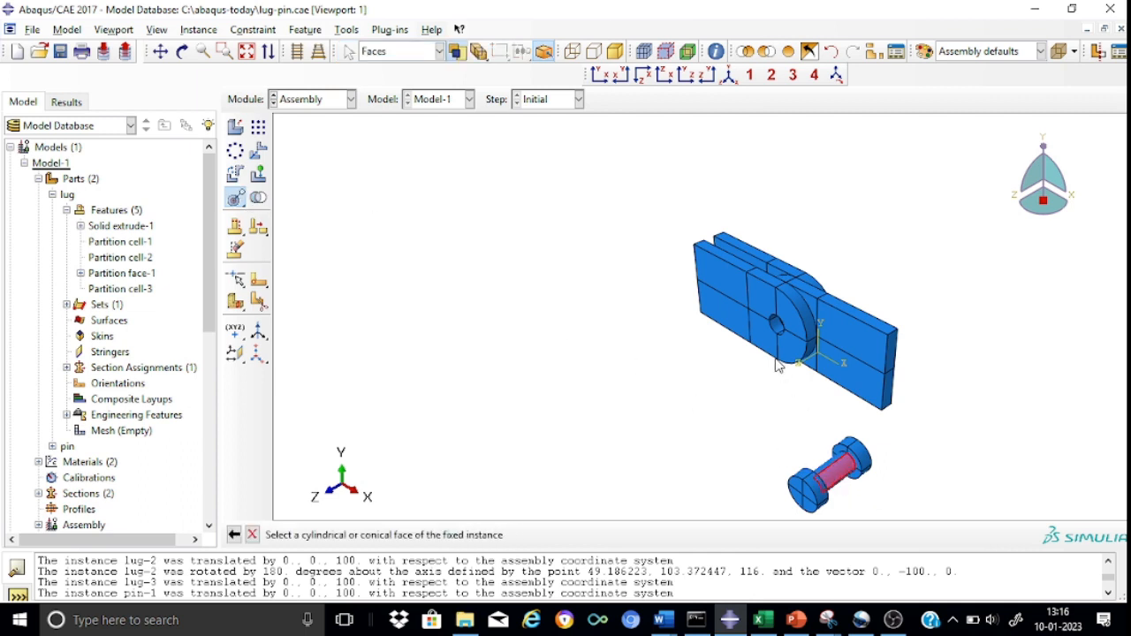
left_click(776, 332)
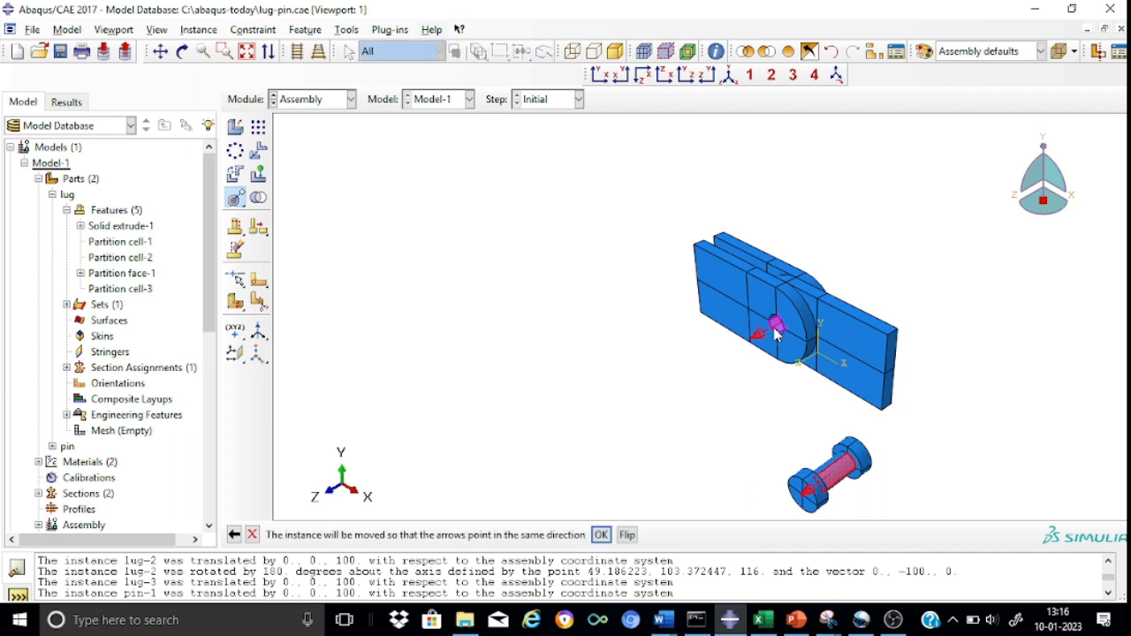
left_click(601, 536)
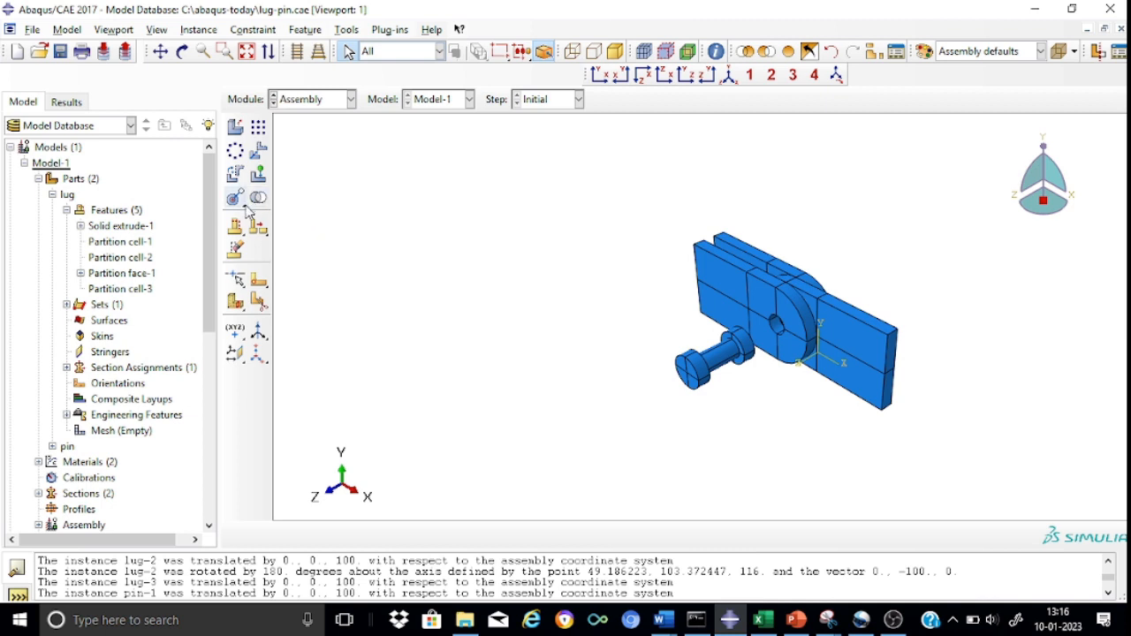
Add a face-to-face constraint placing the pin head's outer face 15 from the third lug's front face, with normals in the same direction.
left_click_drag(246, 209, 283, 208)
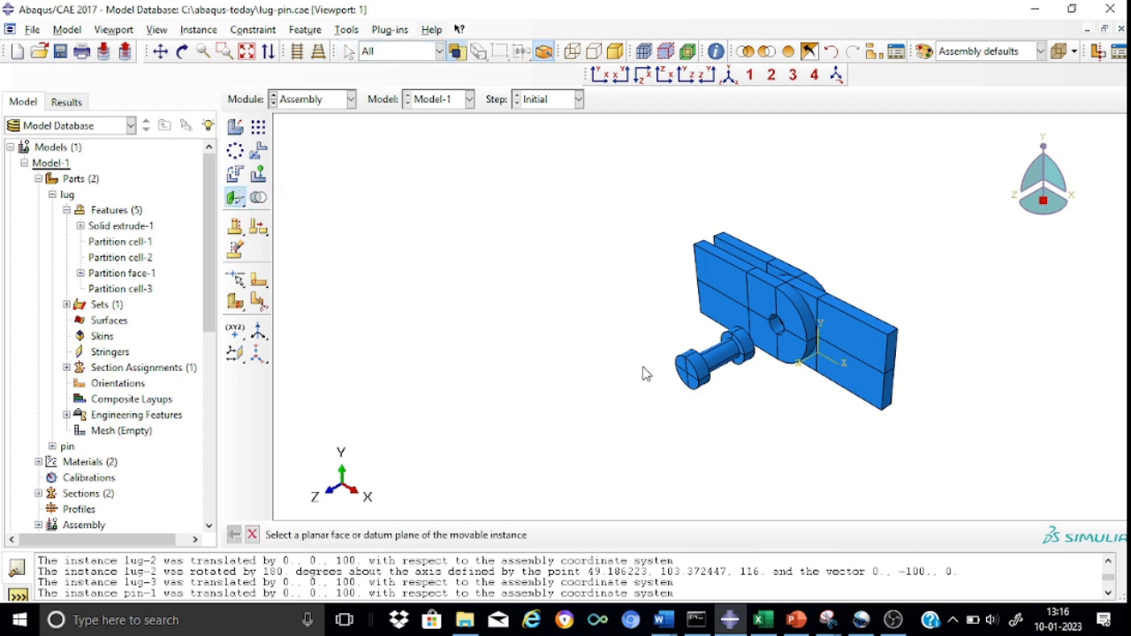
left_click(693, 390)
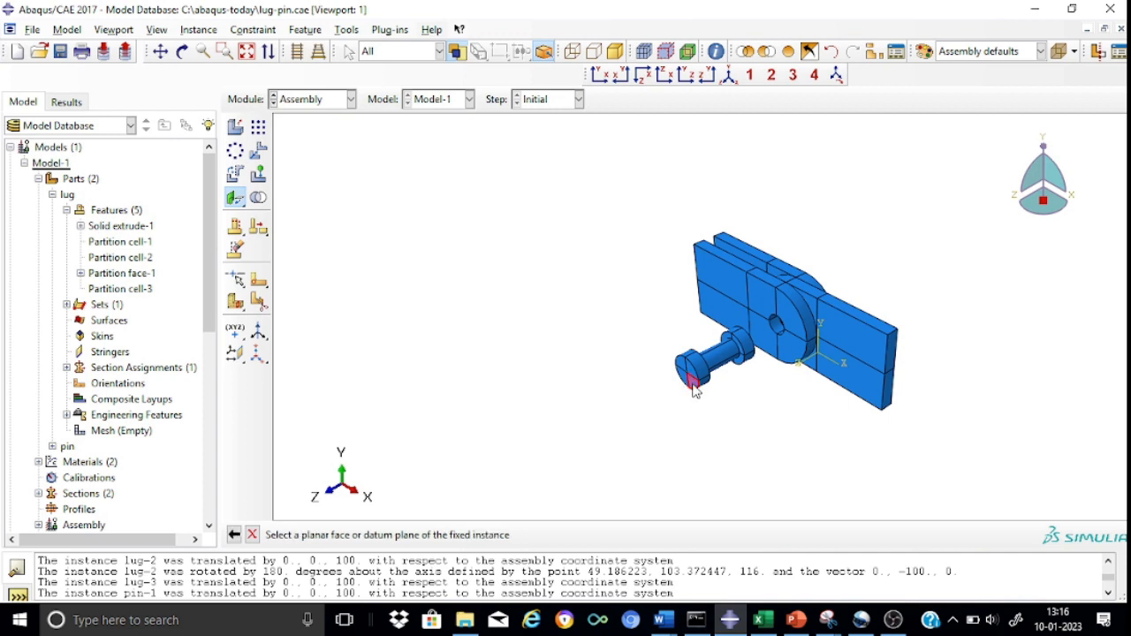
left_click(711, 287)
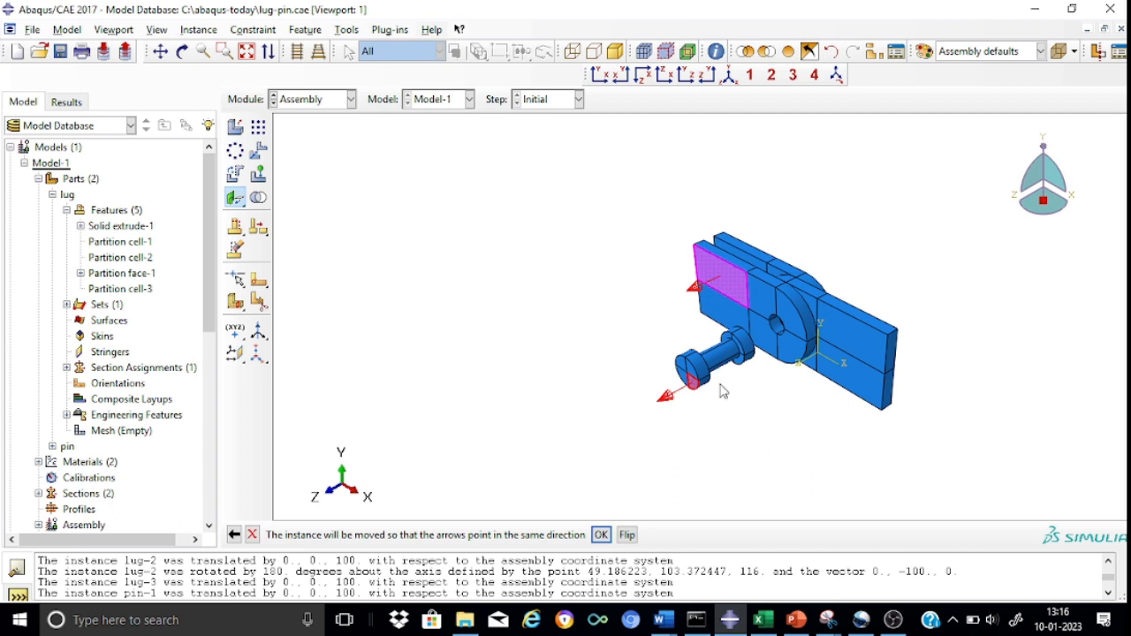
left_click(601, 536)
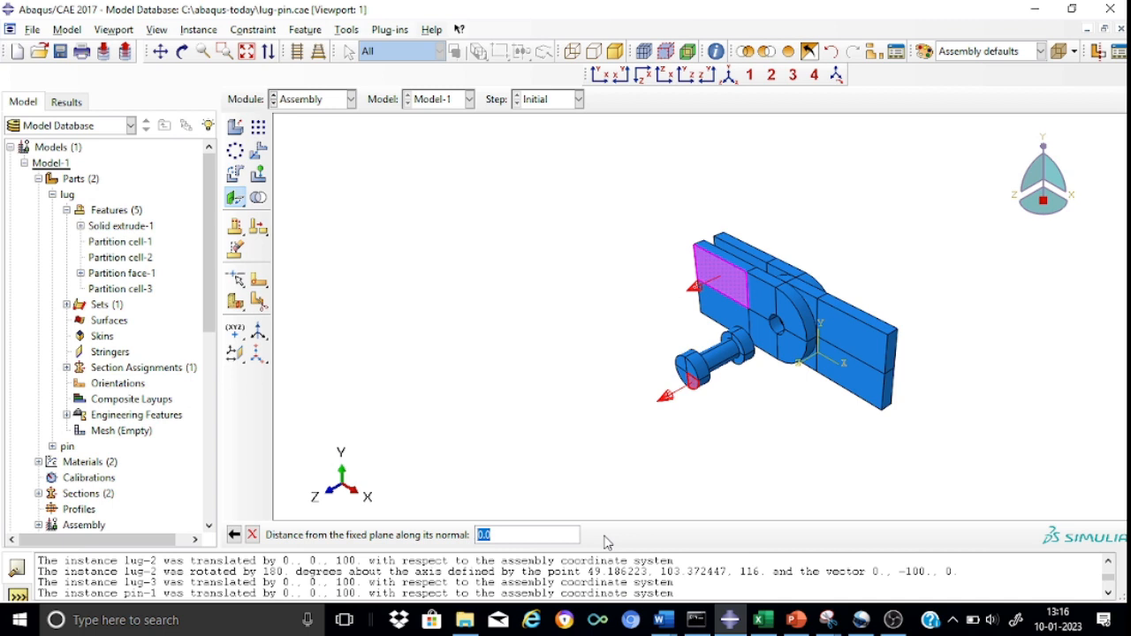
type("15")
key("Return")
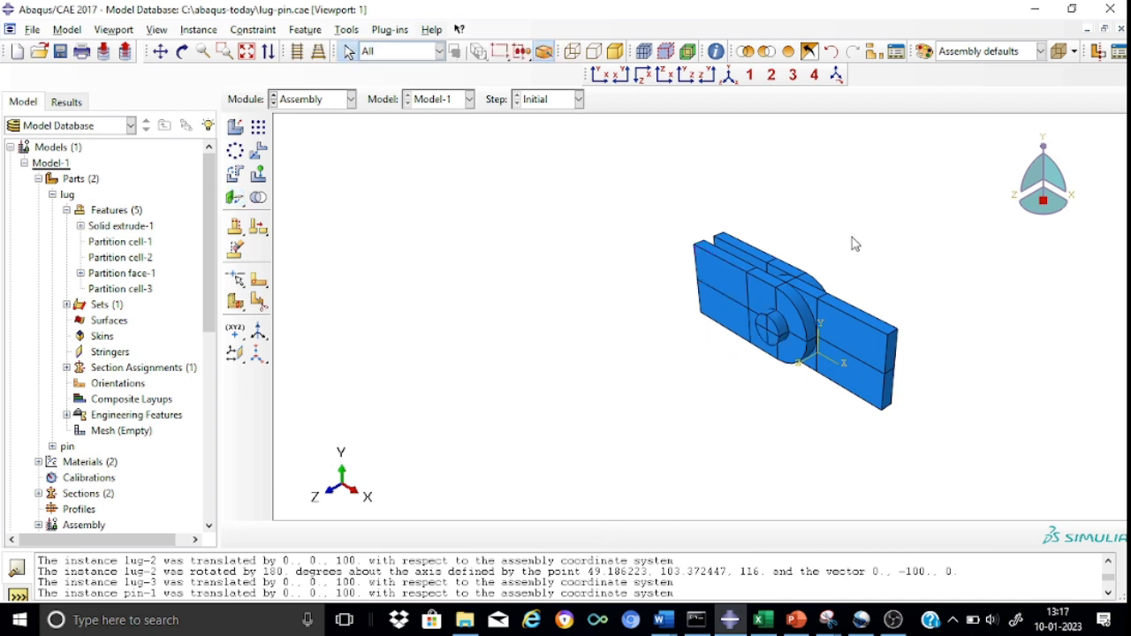
Inspect how the pin sits in the lug assembly from different angles, finishing in the isometric view.
scroll(860, 278, "up", 3)
scroll(860, 278, "down", 6)
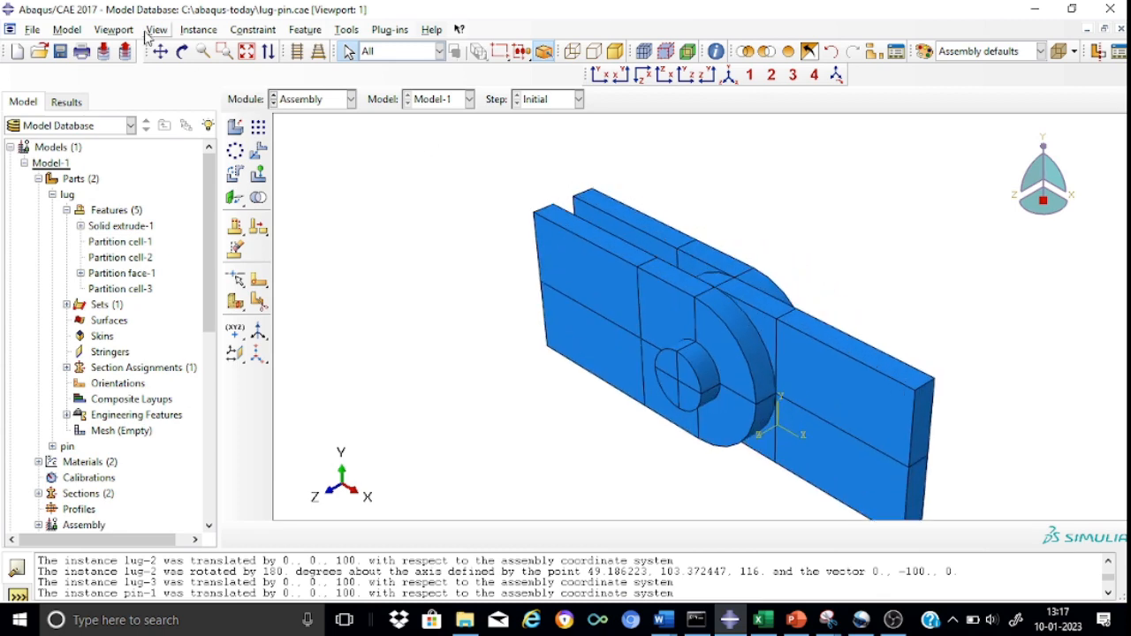
left_click(183, 50)
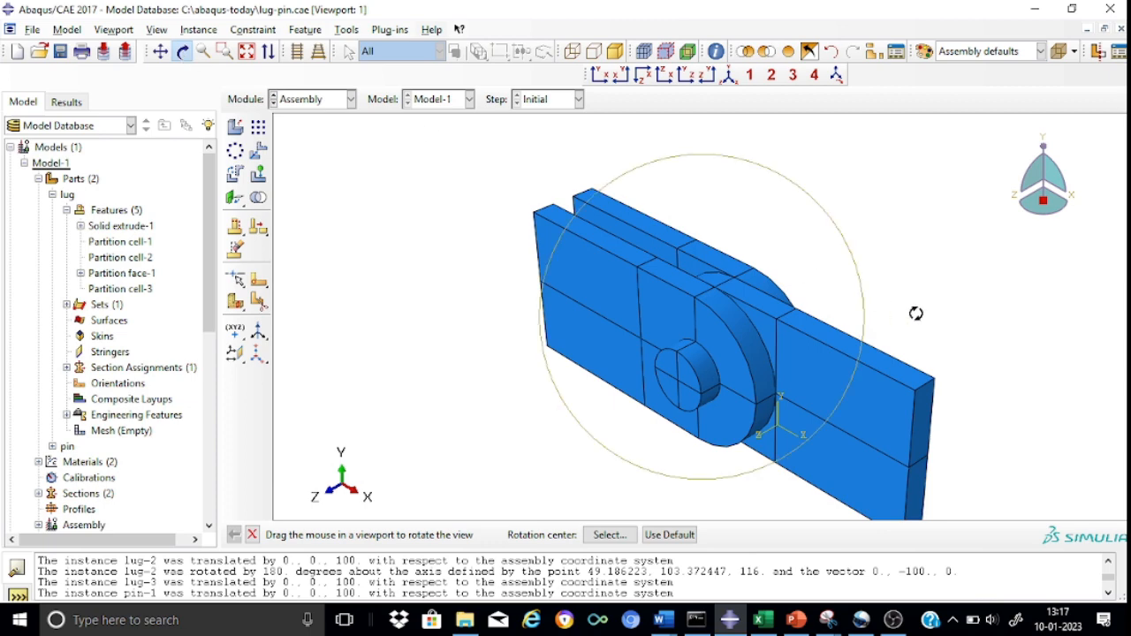
left_click_drag(847, 370, 672, 390)
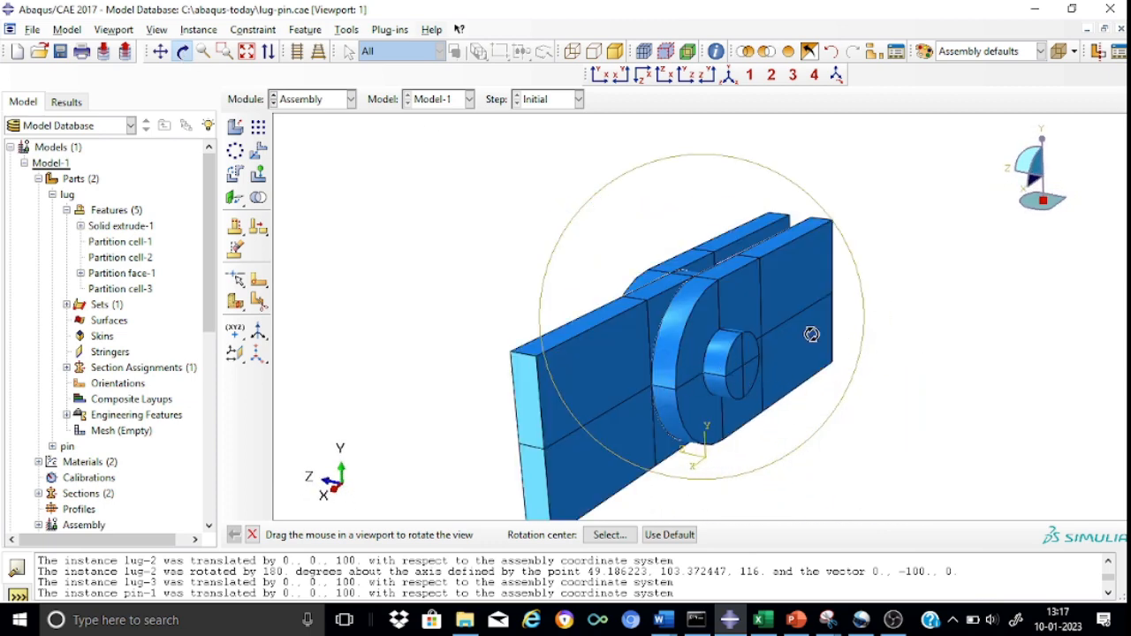
left_click(726, 78)
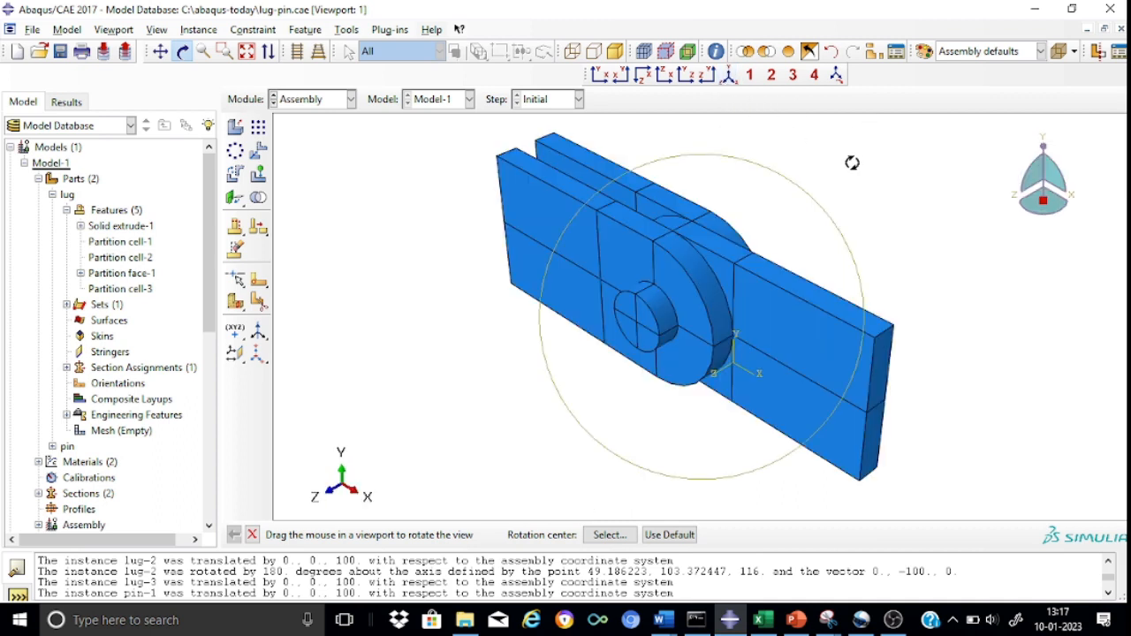
key("Escape")
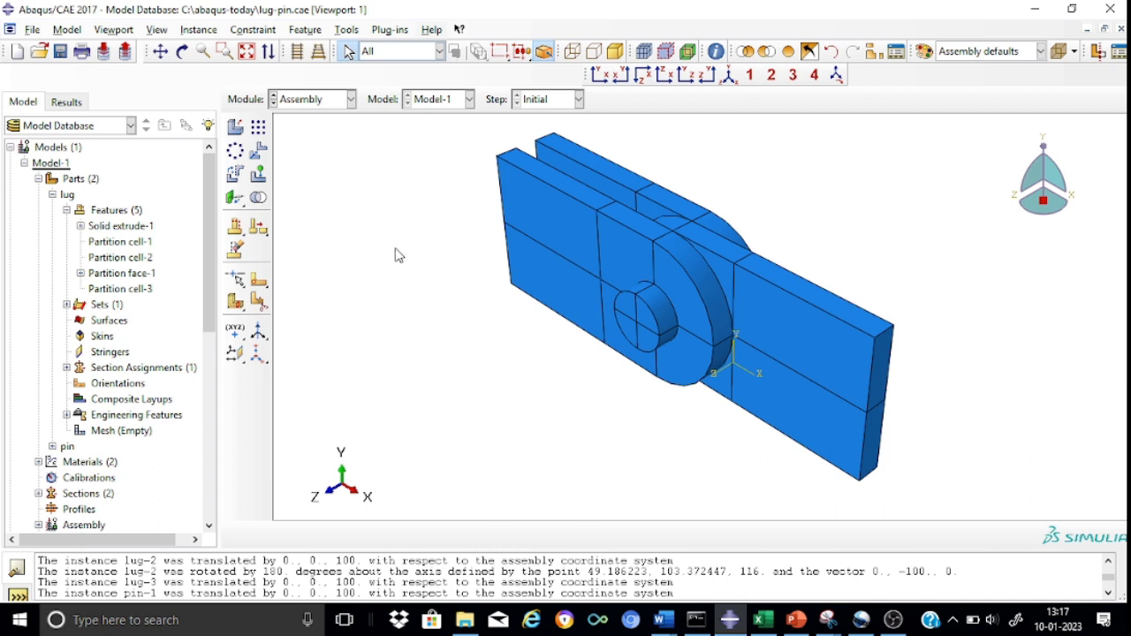
Switch to the Step module and create a Static, General step named Step-lugpin after the Initial step.
left_click(351, 99)
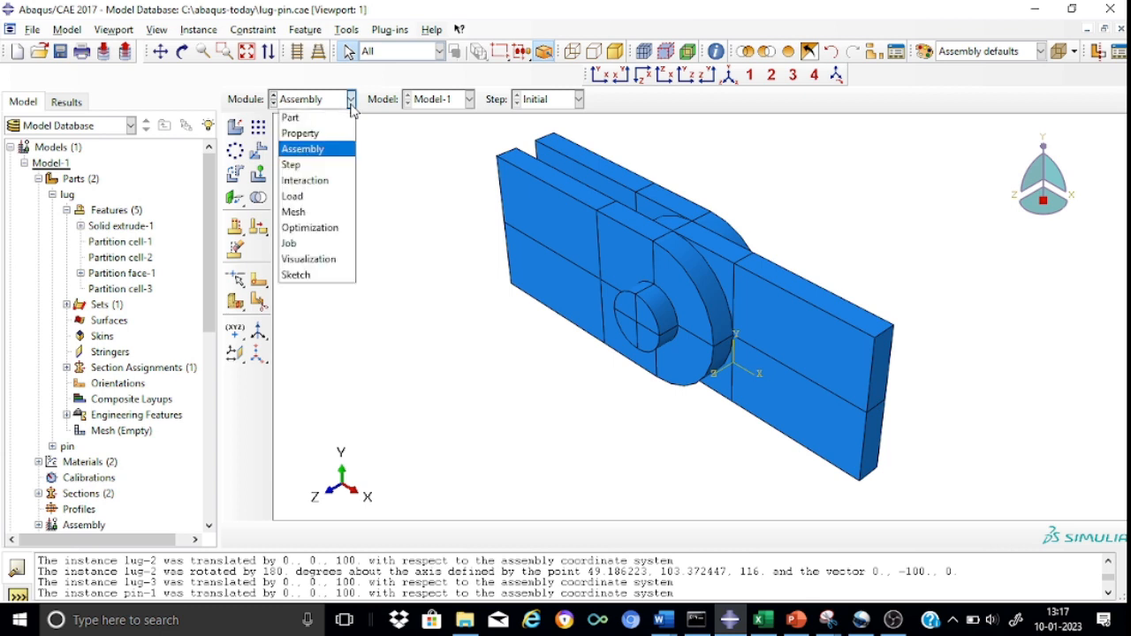
left_click(292, 164)
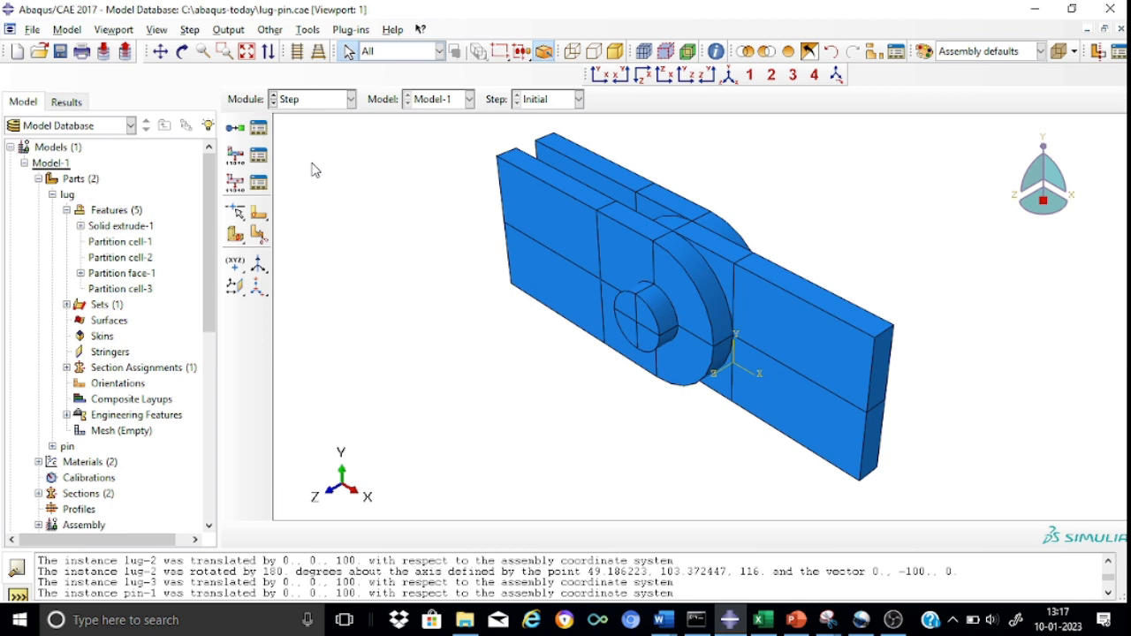
left_click(235, 129)
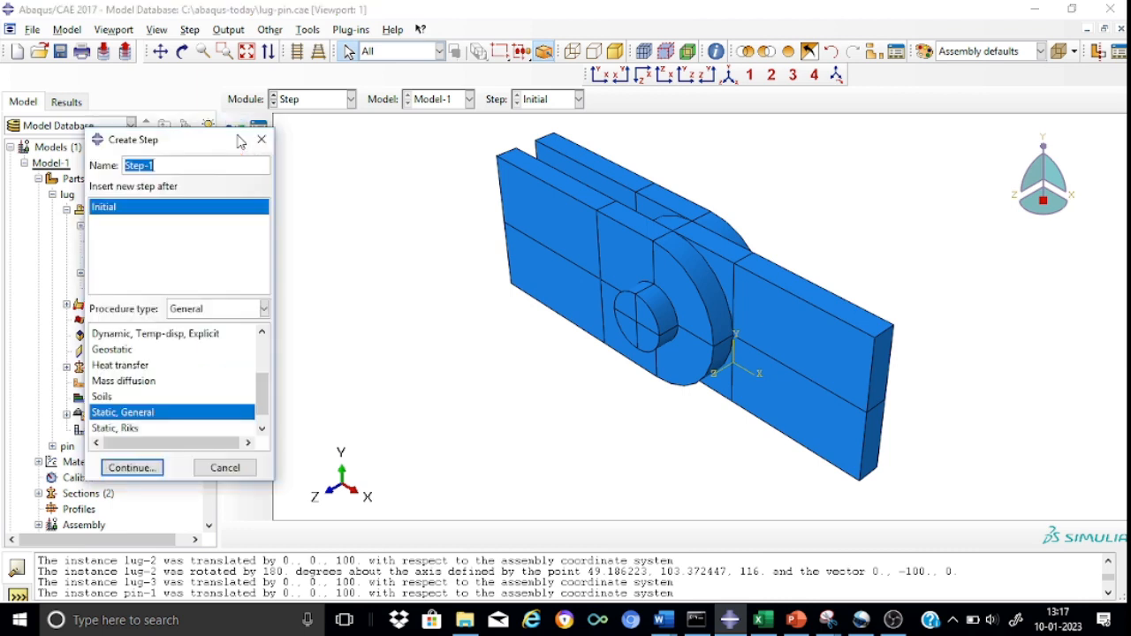
left_click(167, 170)
key("BackSpace")
type("lug")
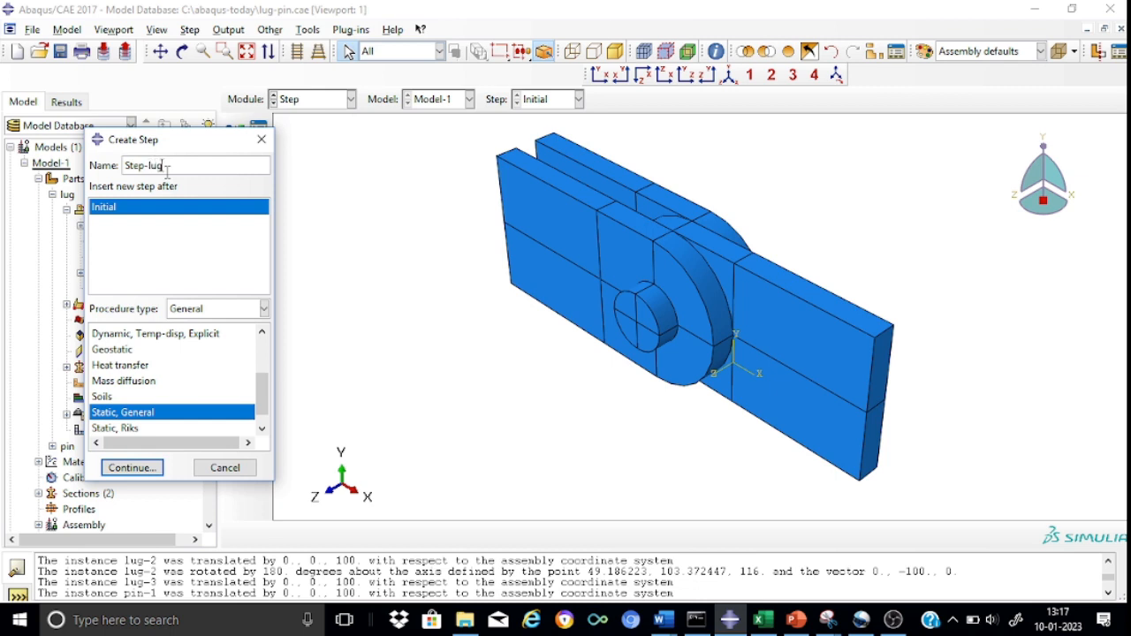
type("pin")
left_click(151, 469)
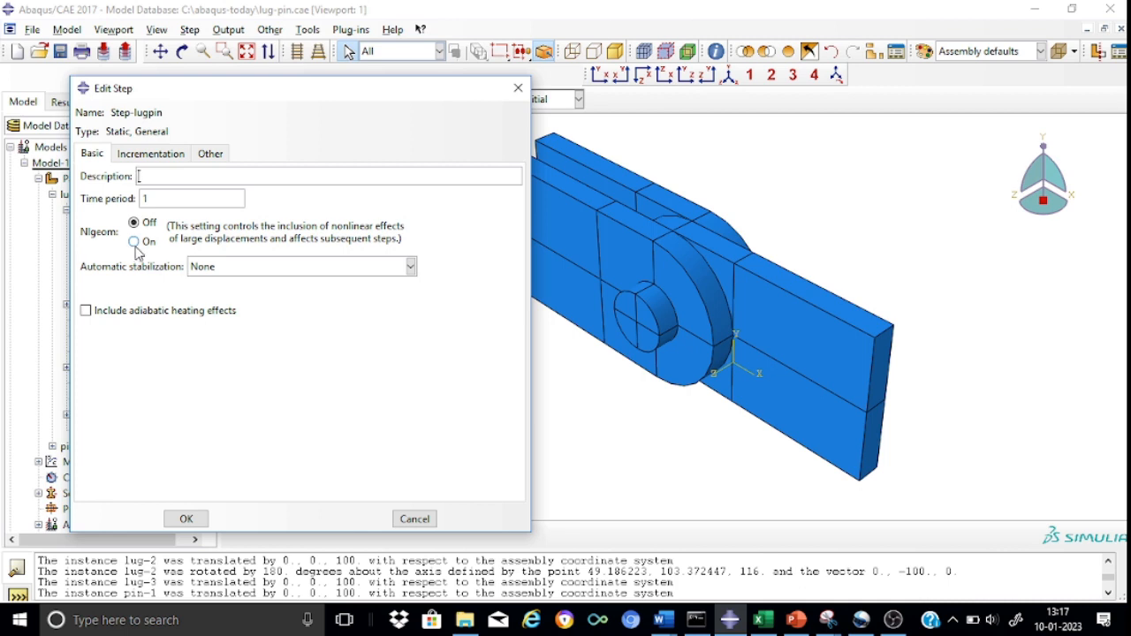
Turn on Nlgeom for Step-lugpin and set automatic stabilization to Specify dissipated energy fraction.
left_click(135, 243)
left_click(410, 268)
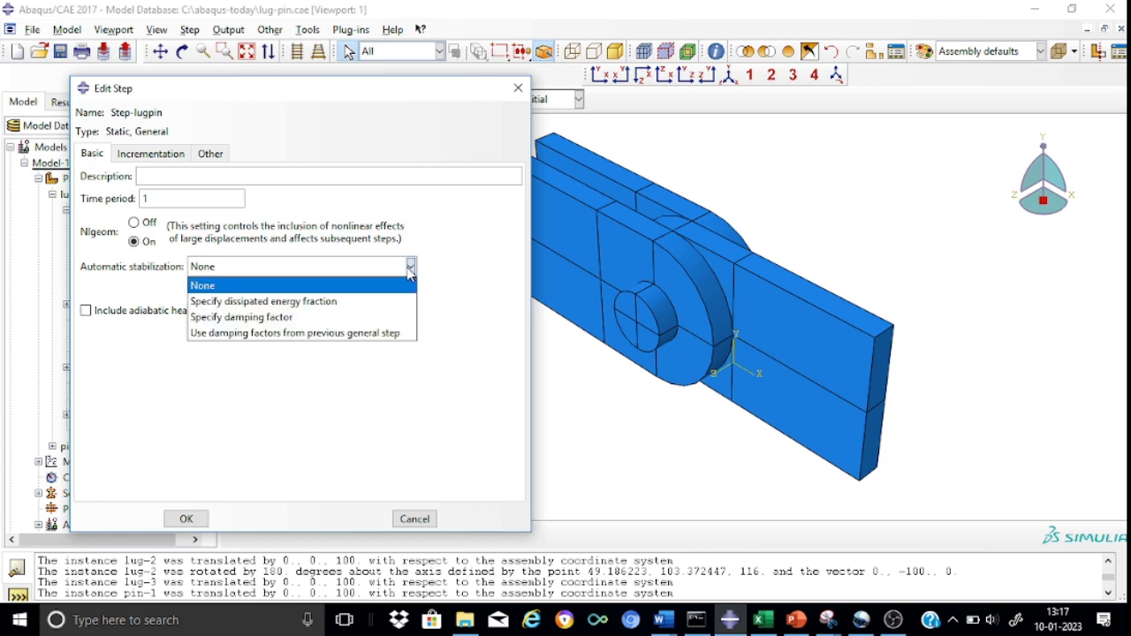
left_click(347, 303)
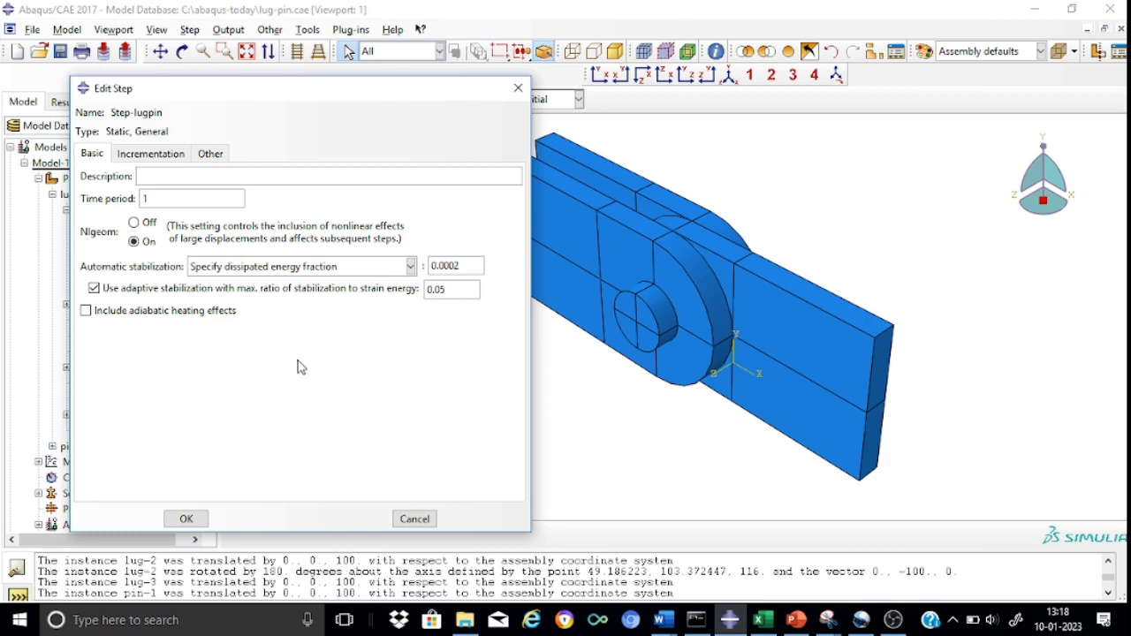
Set the maximum number of increments for Step-lugpin to 10000.
left_click(171, 155)
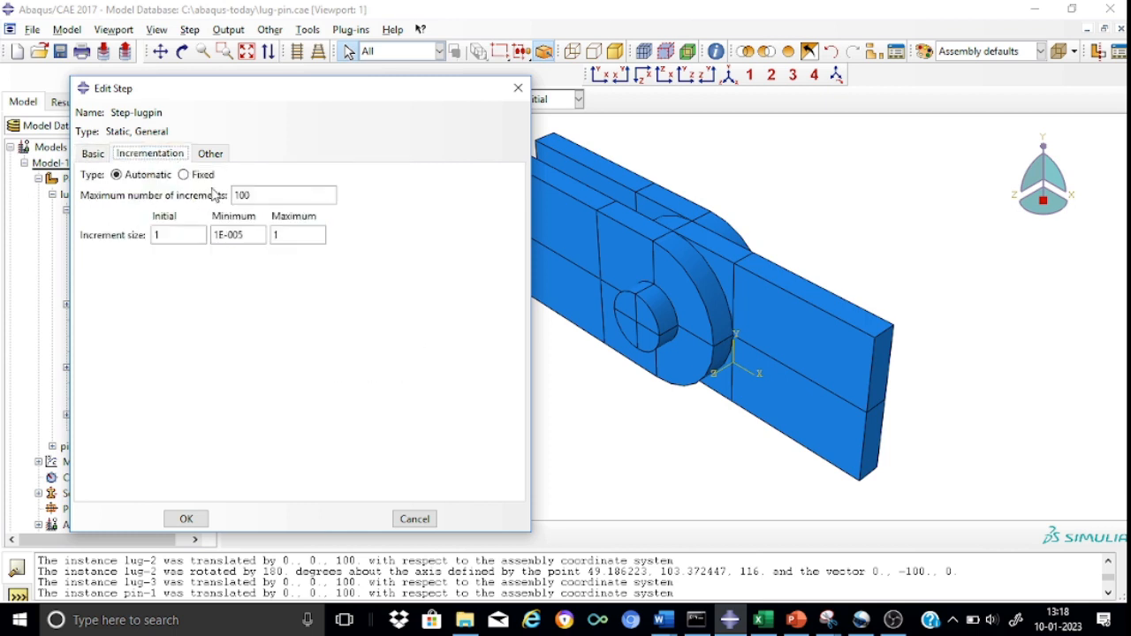
left_click(258, 194)
type("00")
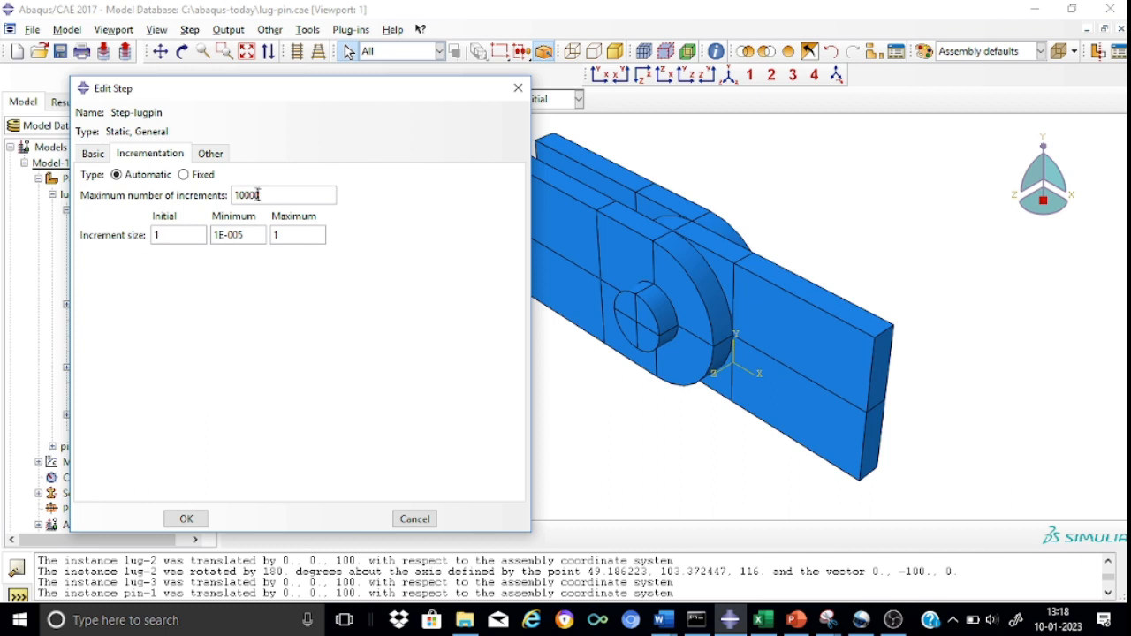
Reduce the initial and maximum increment sizes of Step-lugpin, adjust its minimum increment size, and accept the step.
left_click(171, 234)
key("BackSpace")
type("0.0")
left_click(281, 235)
type("0.0")
left_click(254, 235)
key("BackSpace")
key("BackSpace")
type("1")
left_click(188, 520)
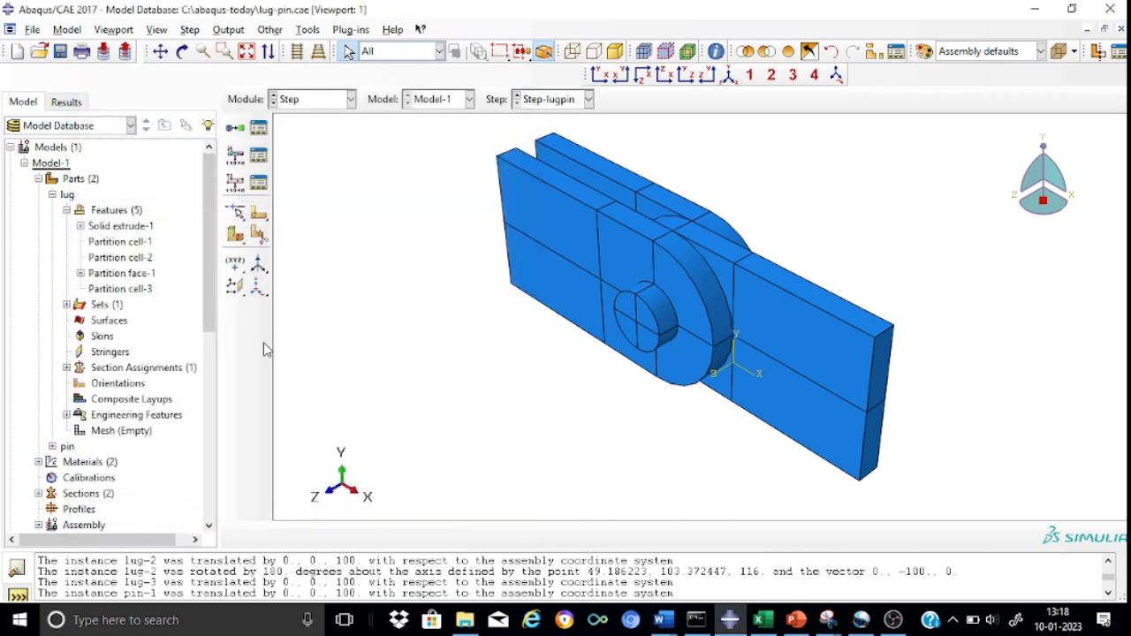
Start a field output request named F-Output-lugpin for Step-lugpin.
left_click(236, 157)
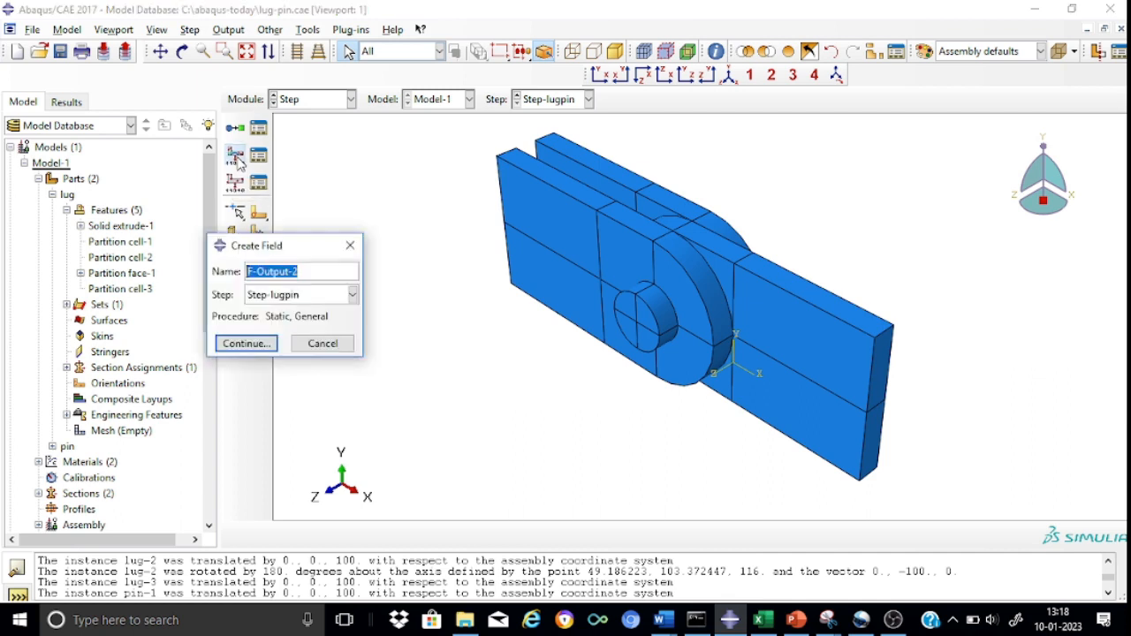
left_click(326, 264)
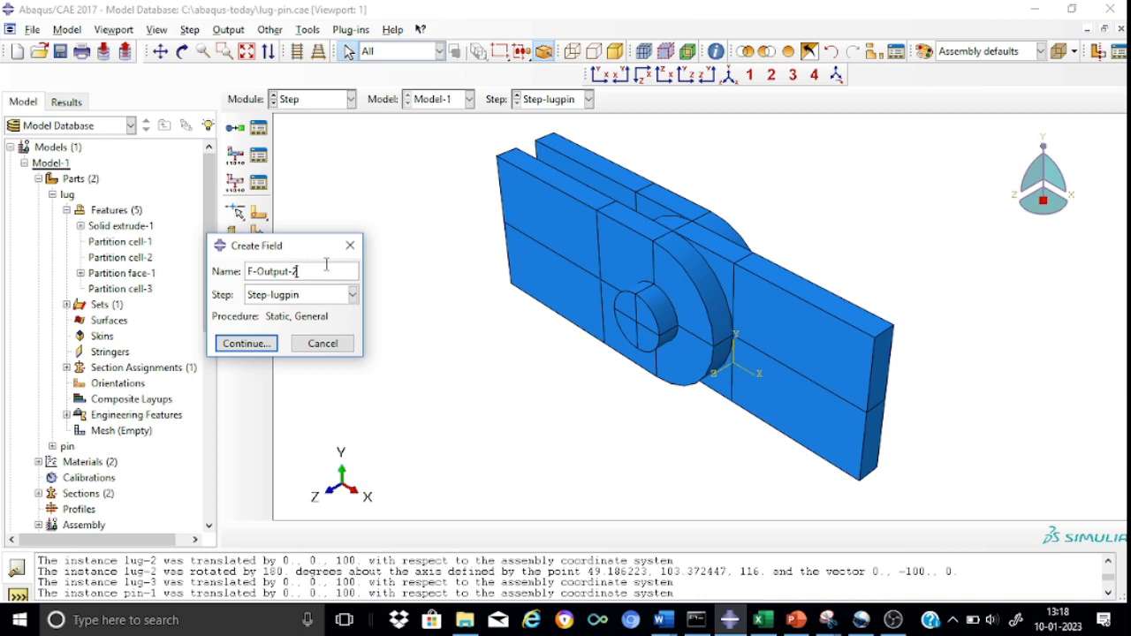
type("lugpin")
left_click(266, 345)
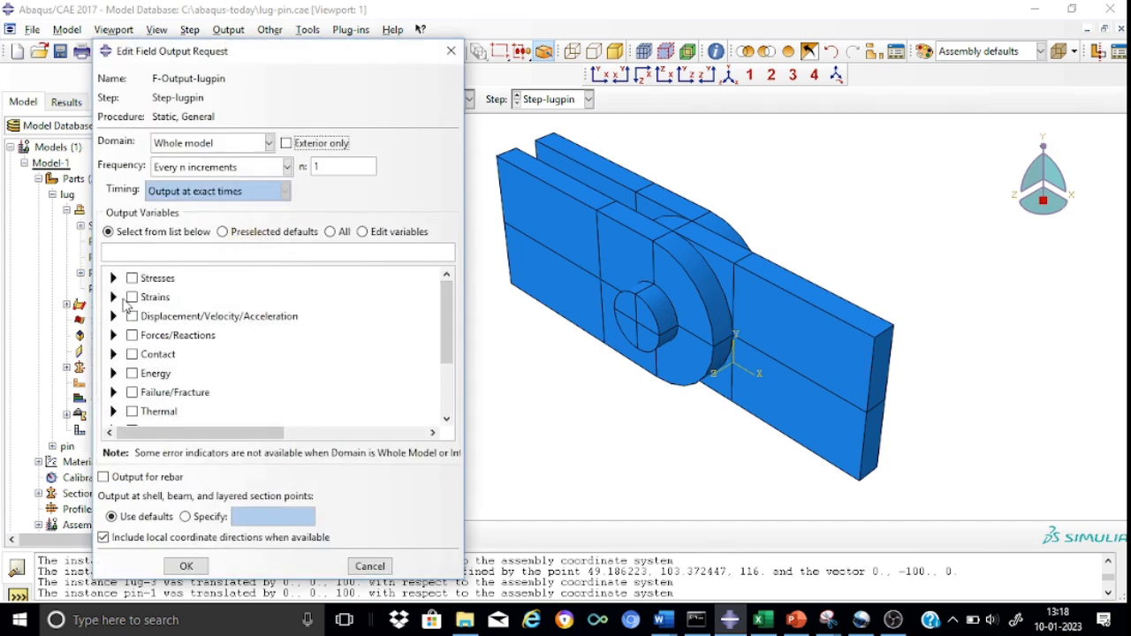
Request the output variables S, U and CSTRESS for the whole model and accept the field output request.
left_click(113, 278)
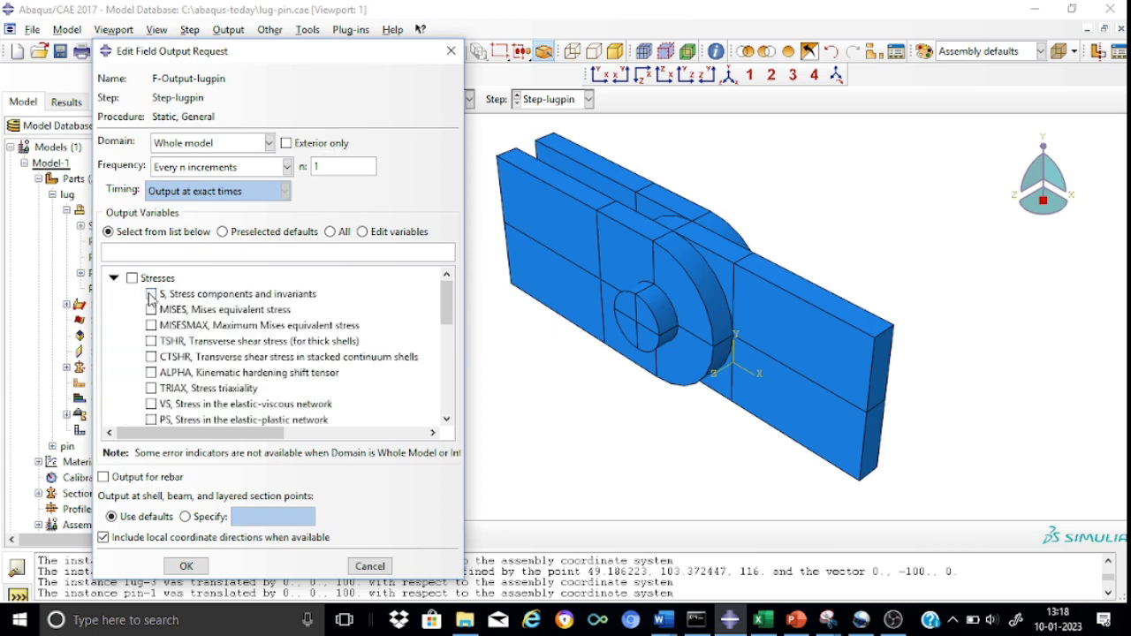
left_click(151, 295)
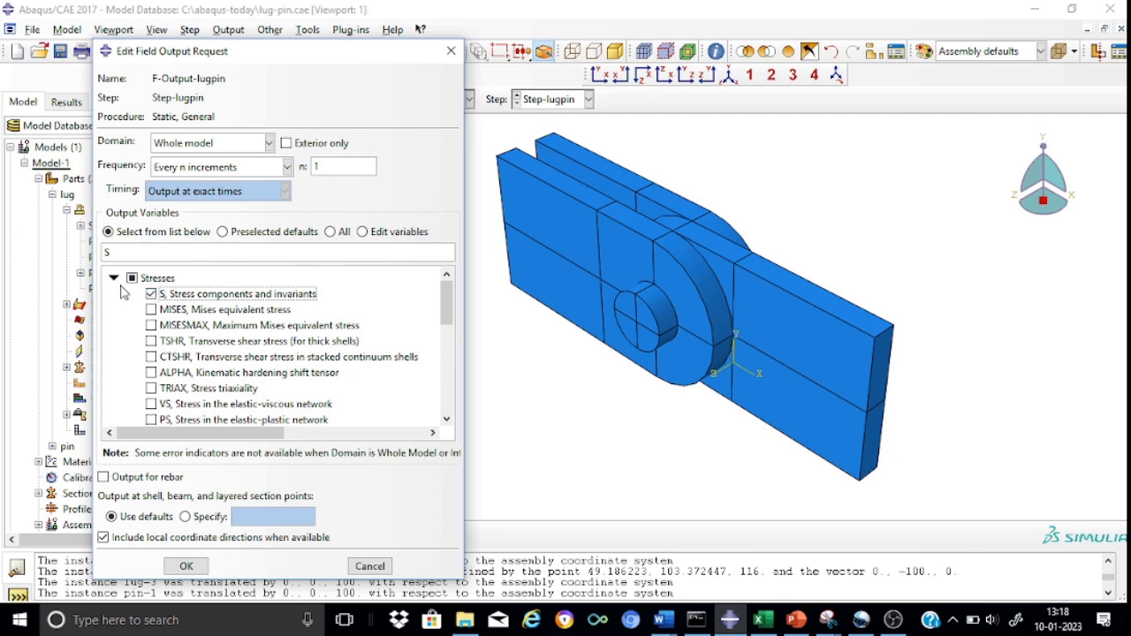
left_click(113, 279)
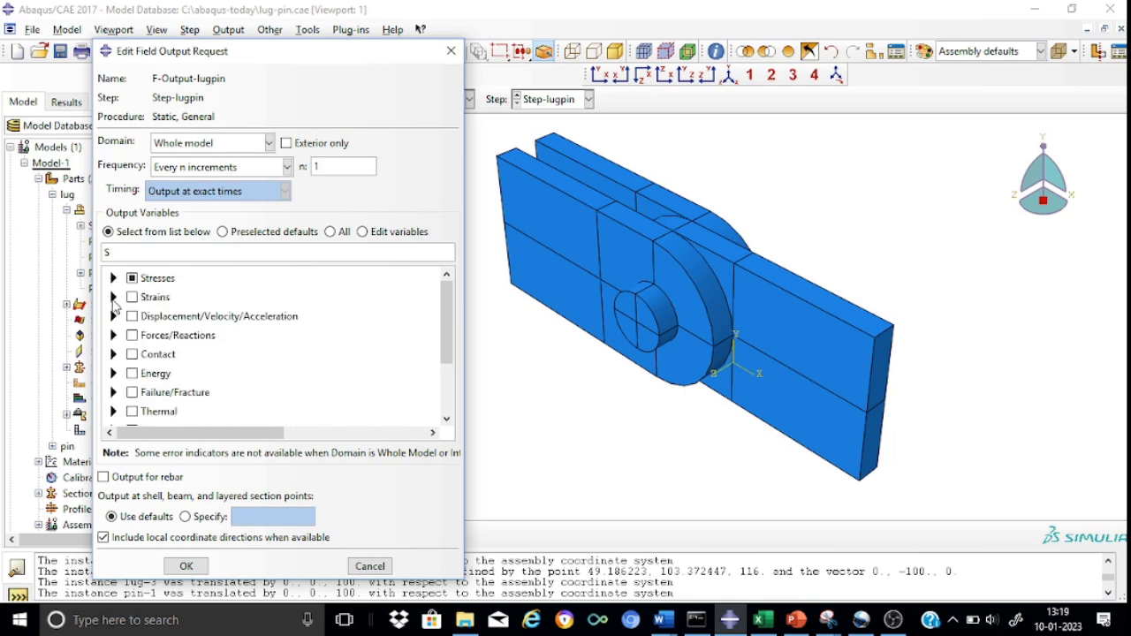
left_click(113, 317)
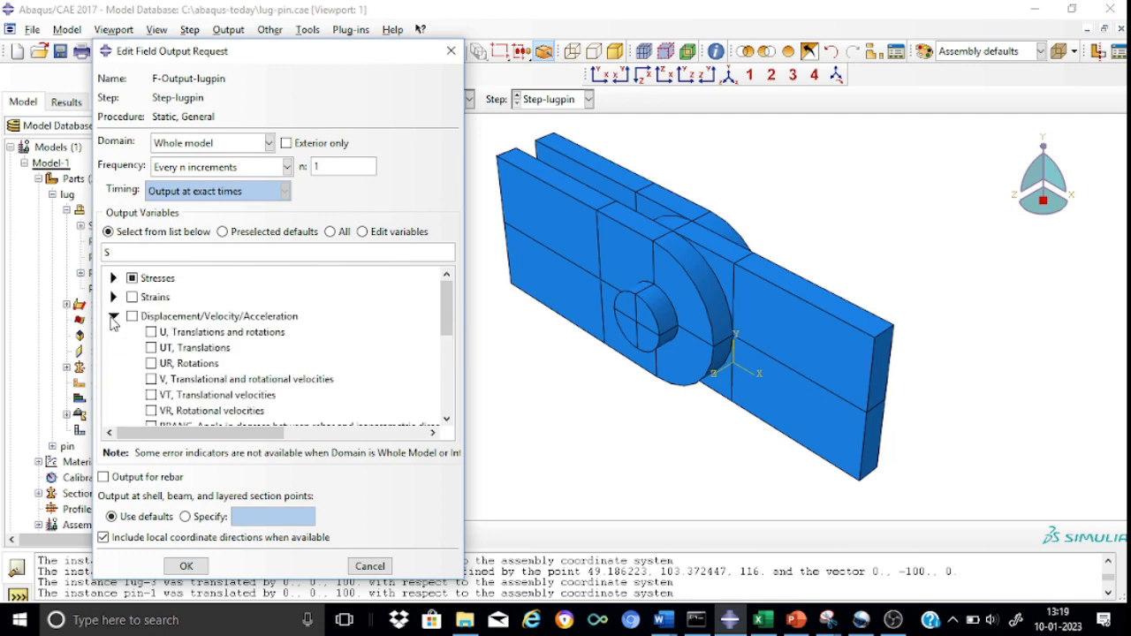
left_click(151, 333)
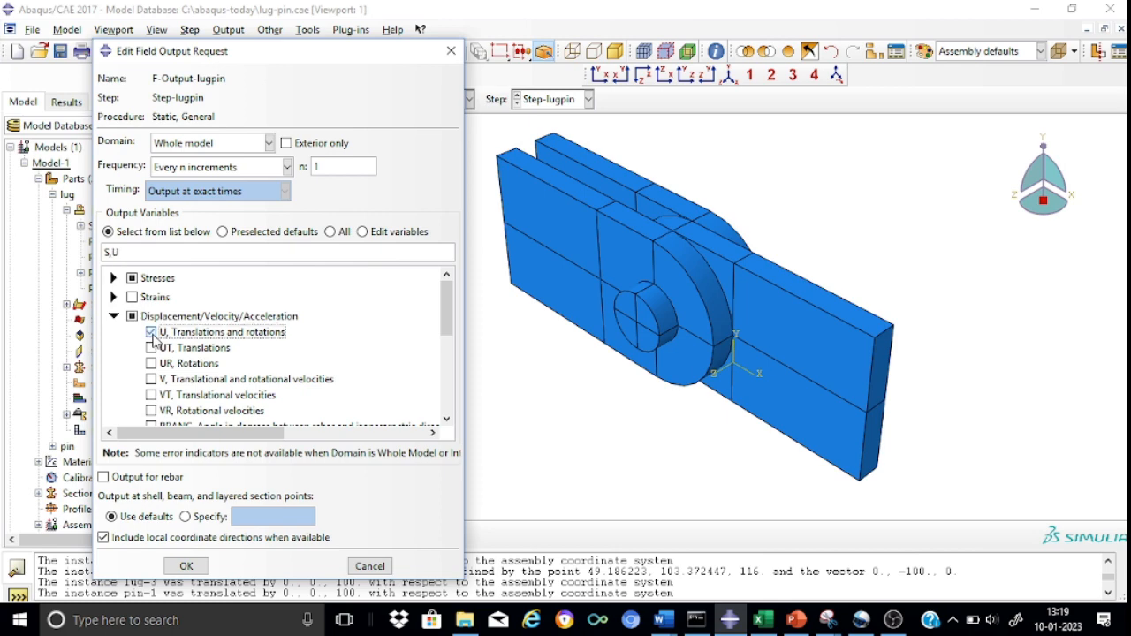
left_click(114, 316)
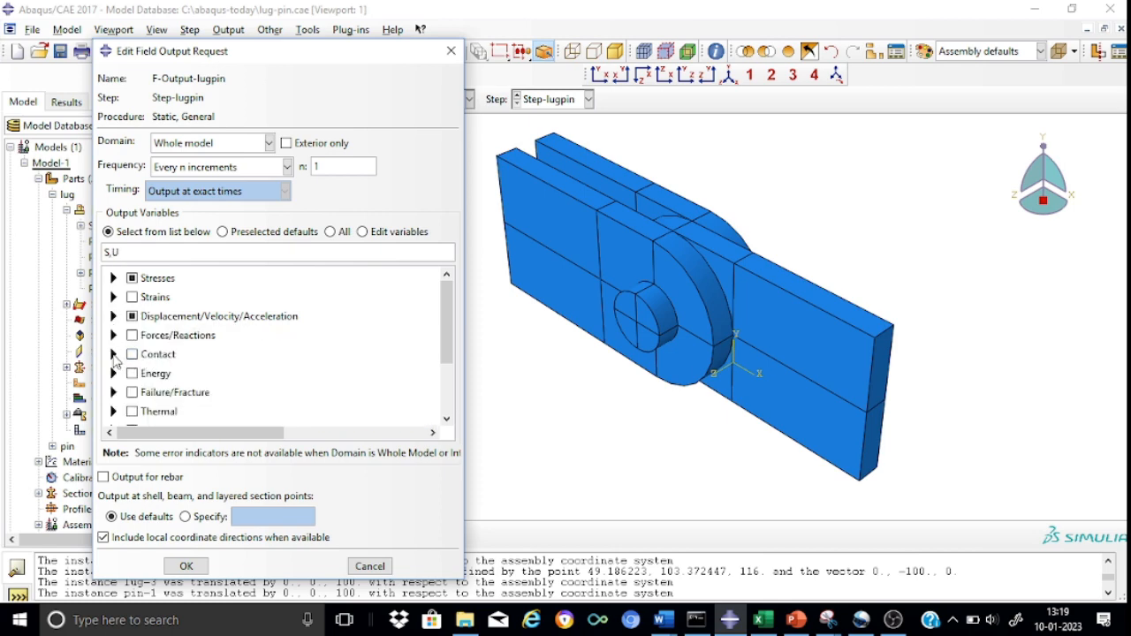
left_click(113, 353)
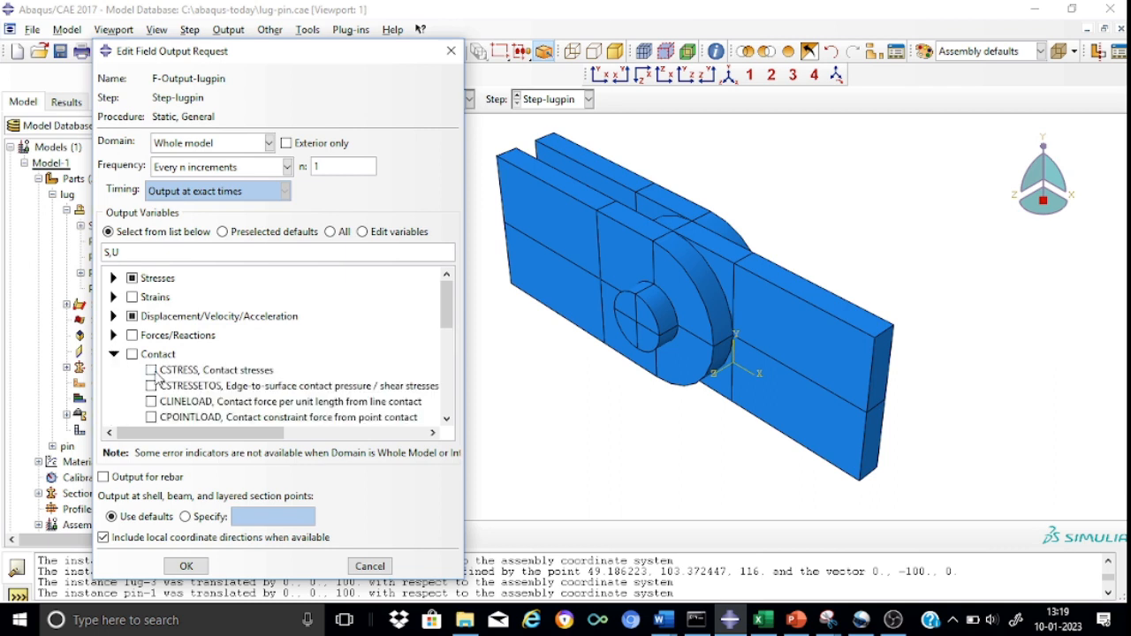
left_click(151, 370)
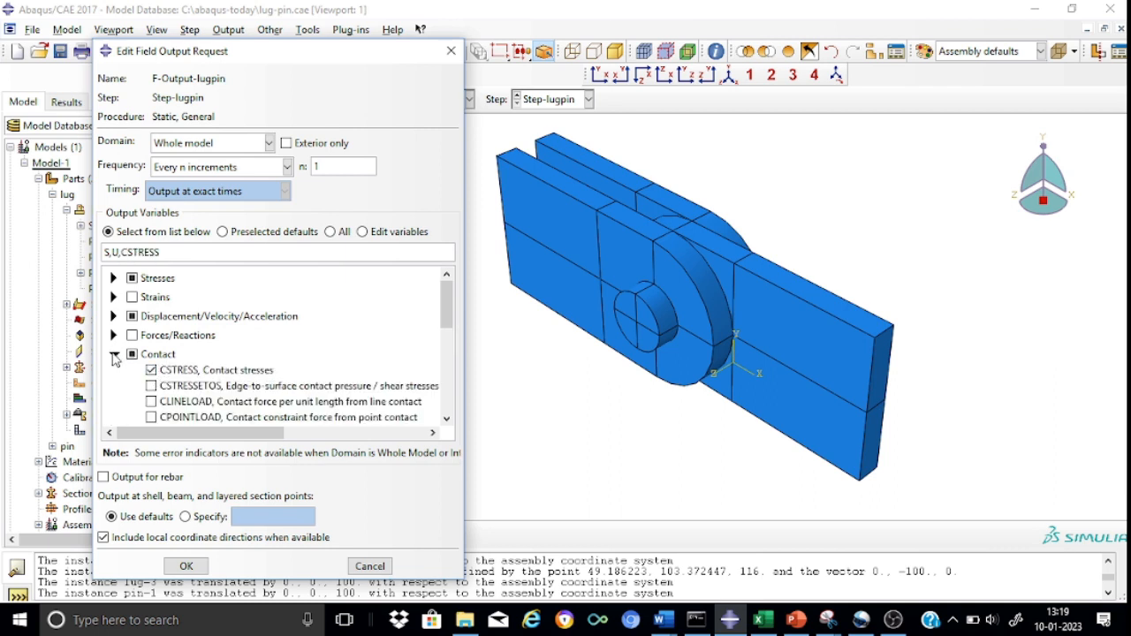
left_click(113, 354)
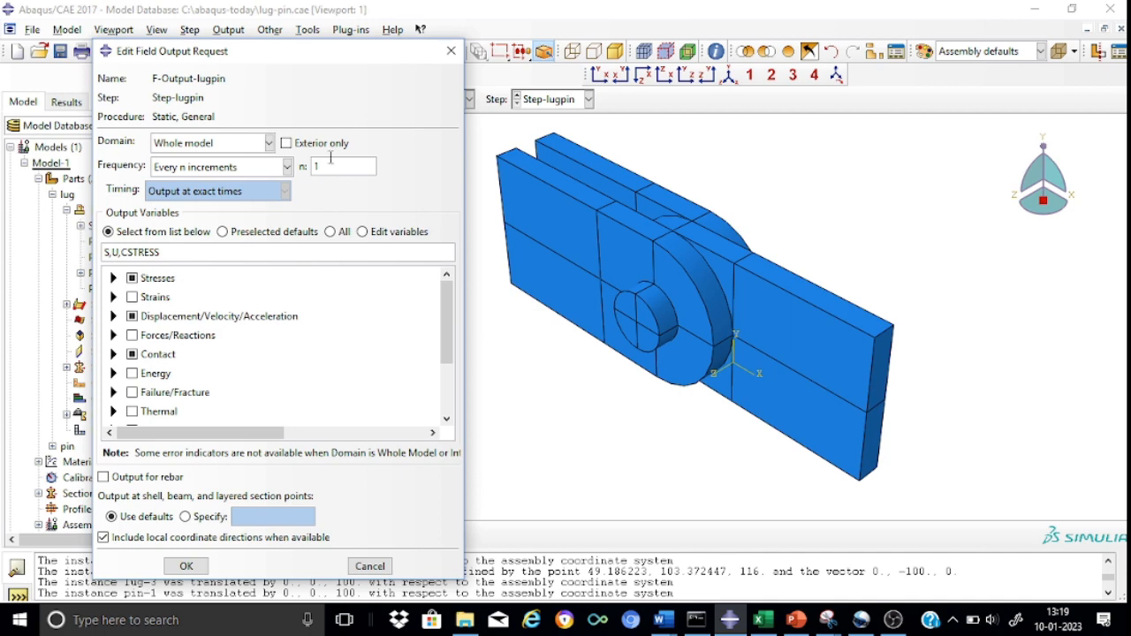
left_click(185, 566)
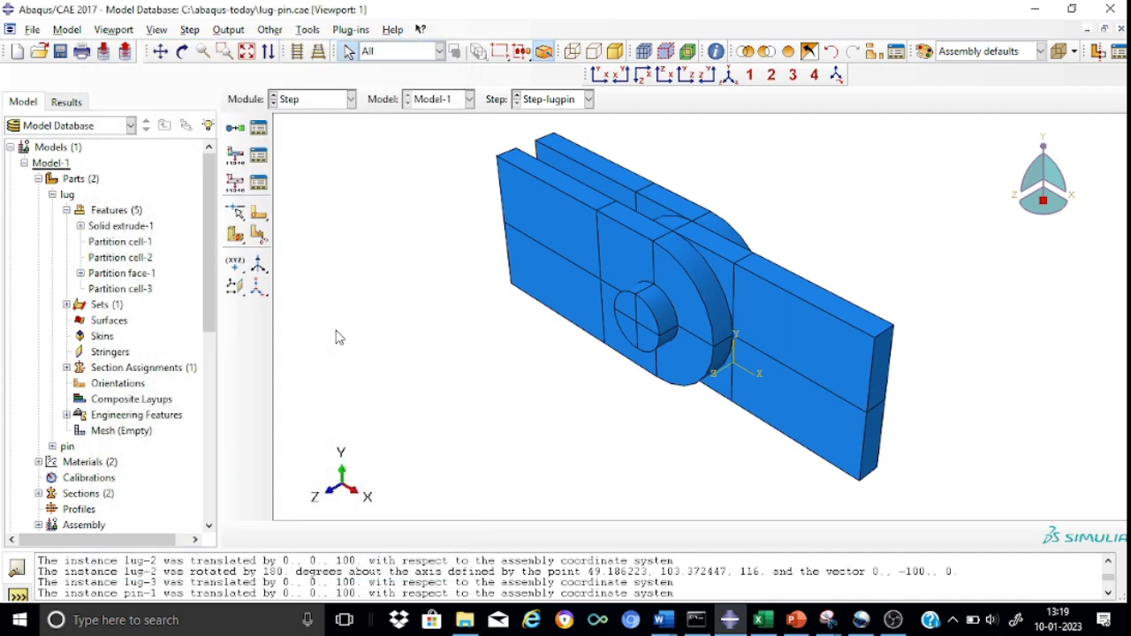
Open the list of available modules.
left_click(351, 100)
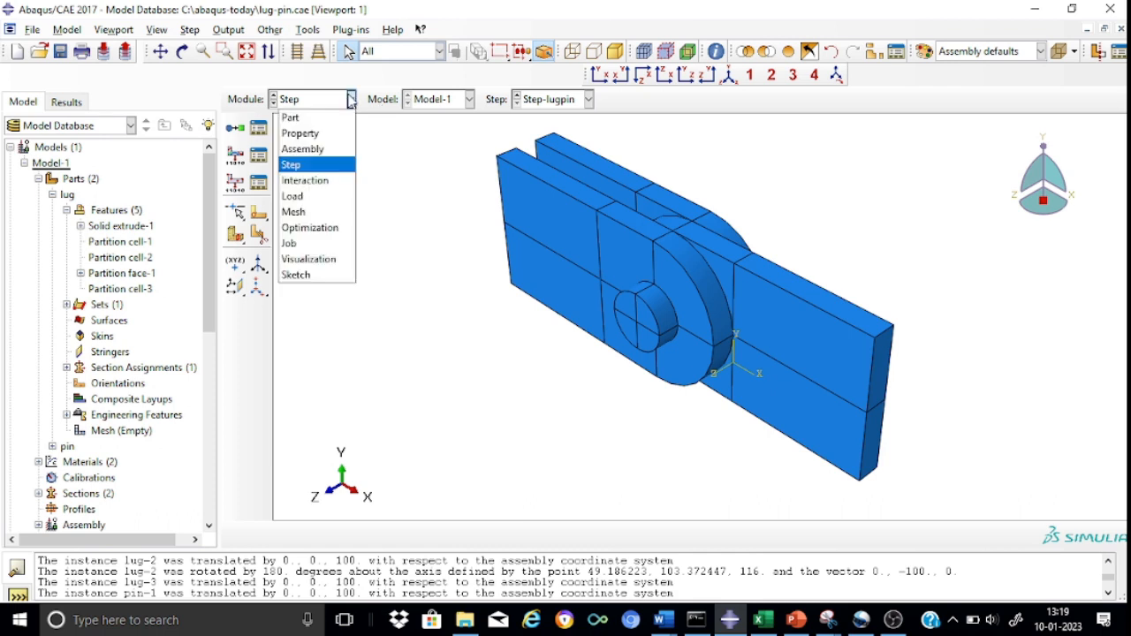
left_click(419, 165)
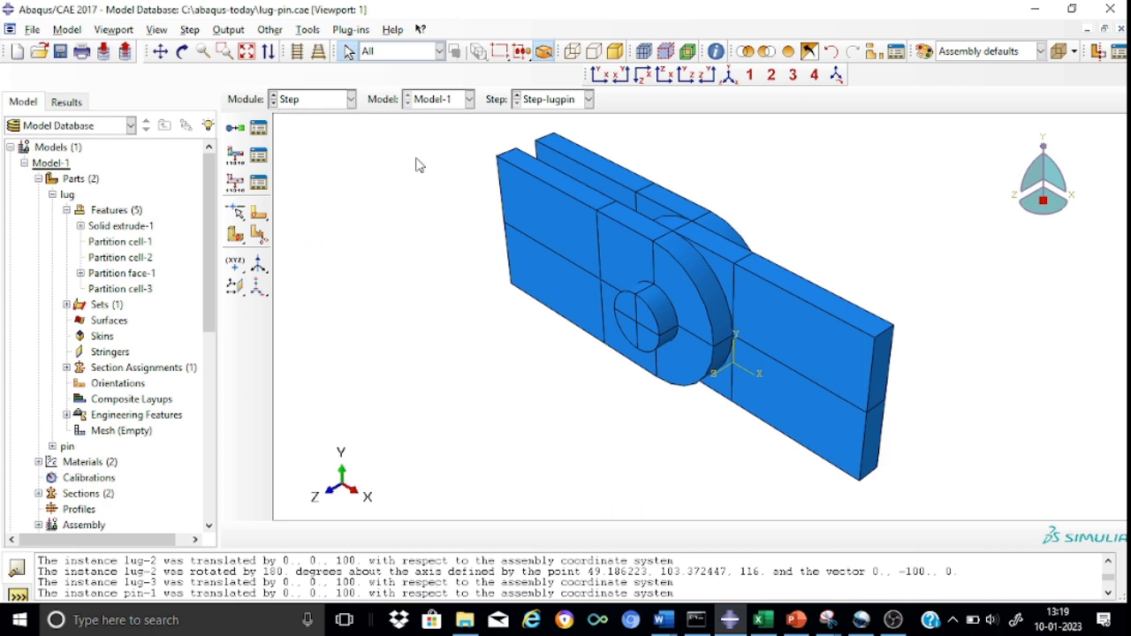
left_click(351, 100)
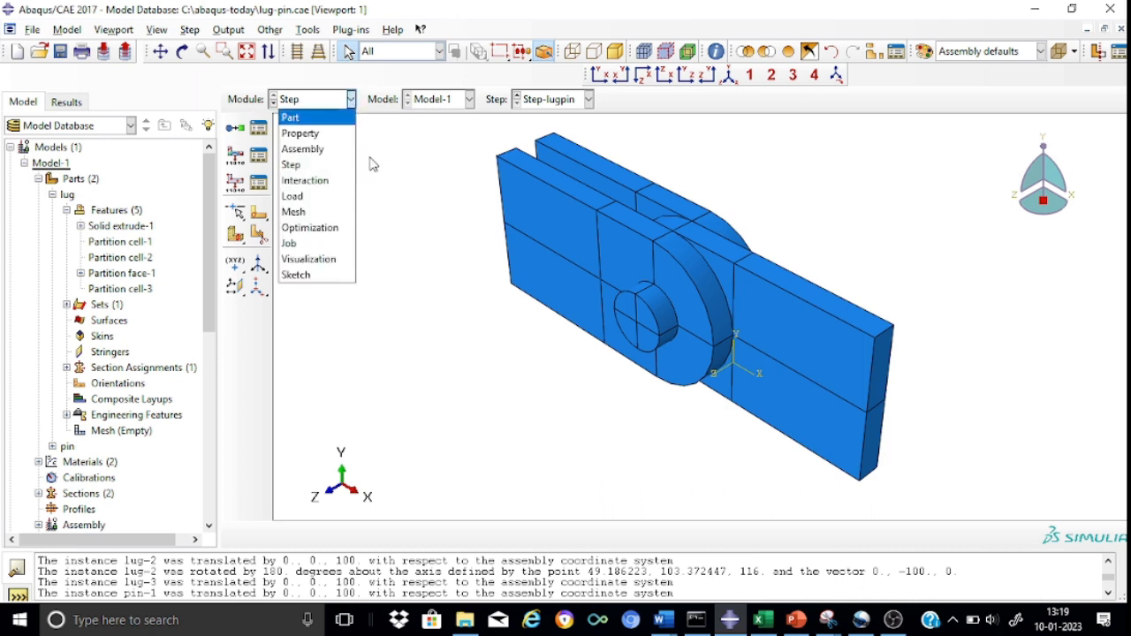